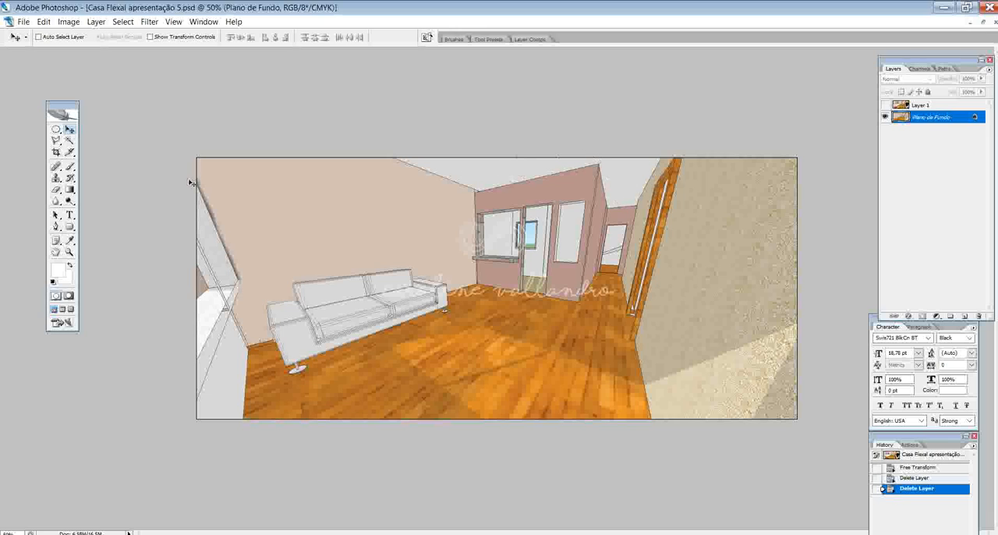
left_click(56, 141)
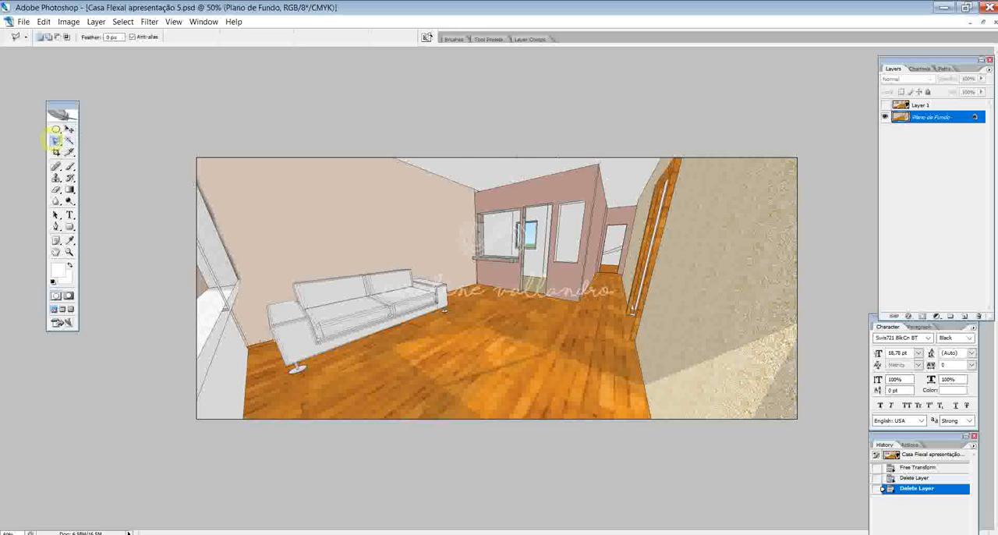
left_click(385, 149)
left_click(388, 150)
left_click(393, 157)
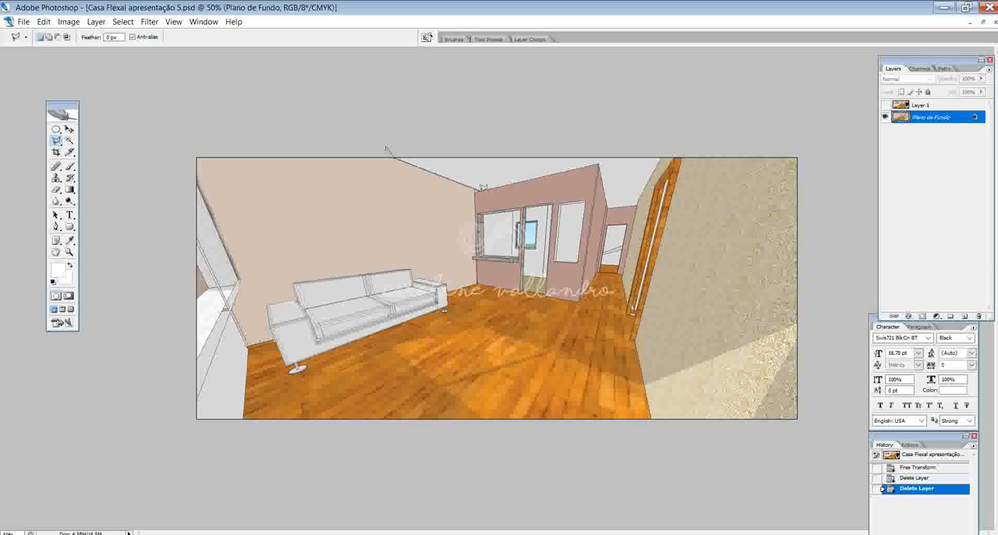
left_click(479, 187)
key("Escape")
- Select the ceiling with the Magic Wand, set its brightness to +25 and contrast to +4, and deselect it
left_click(69, 141)
left_click(505, 177)
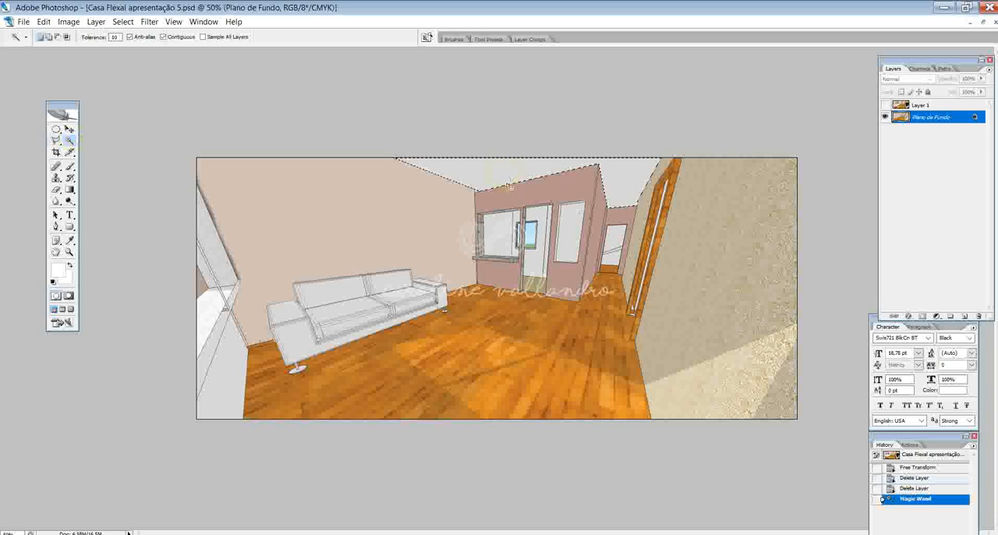
left_click(69, 21)
mouse_move(86, 54)
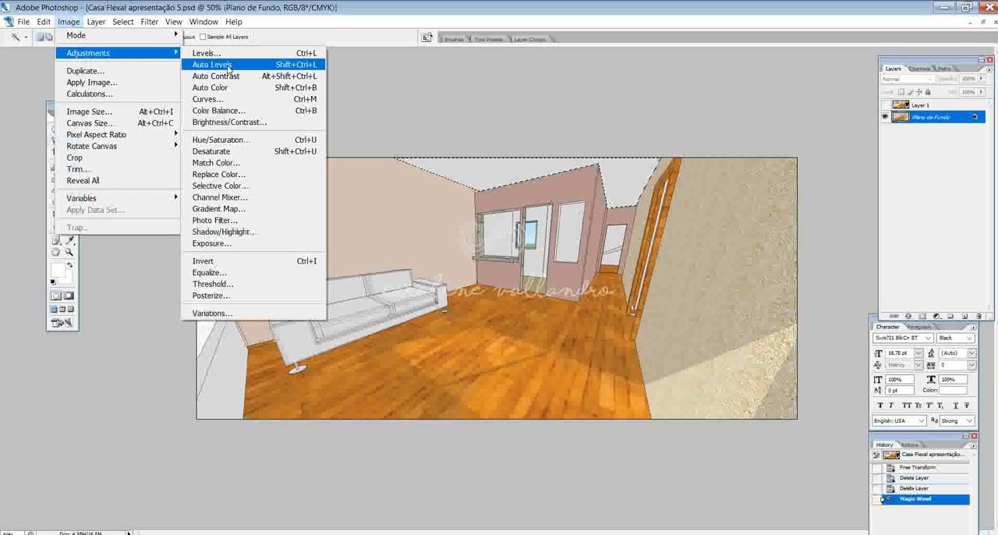
left_click(246, 185)
left_click_drag(174, 114, 177, 147)
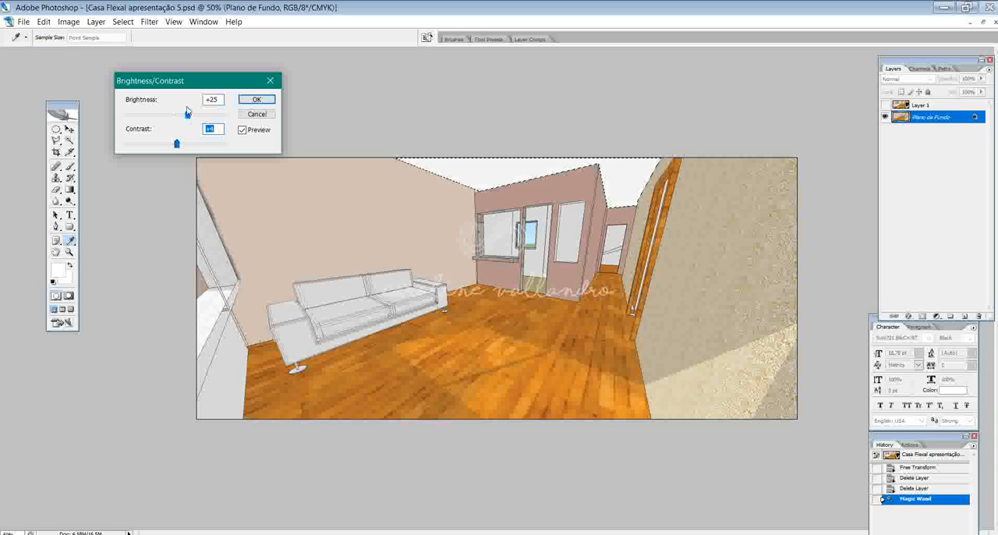
left_click(256, 99)
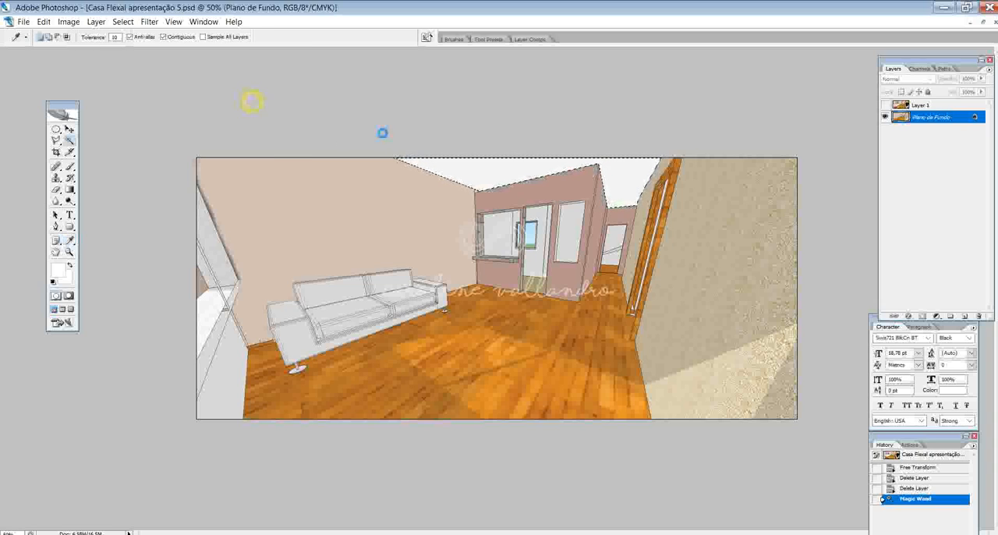
key("ctrl+d")
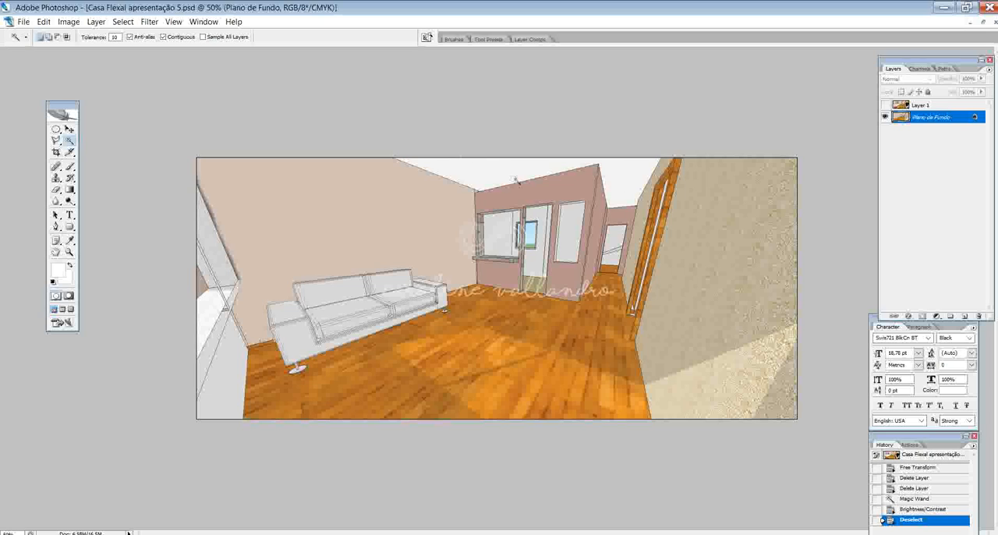
- Draw two small elliptical selections on the ceiling above the hallway, a larger one in front and a smaller one behind
left_click(57, 130)
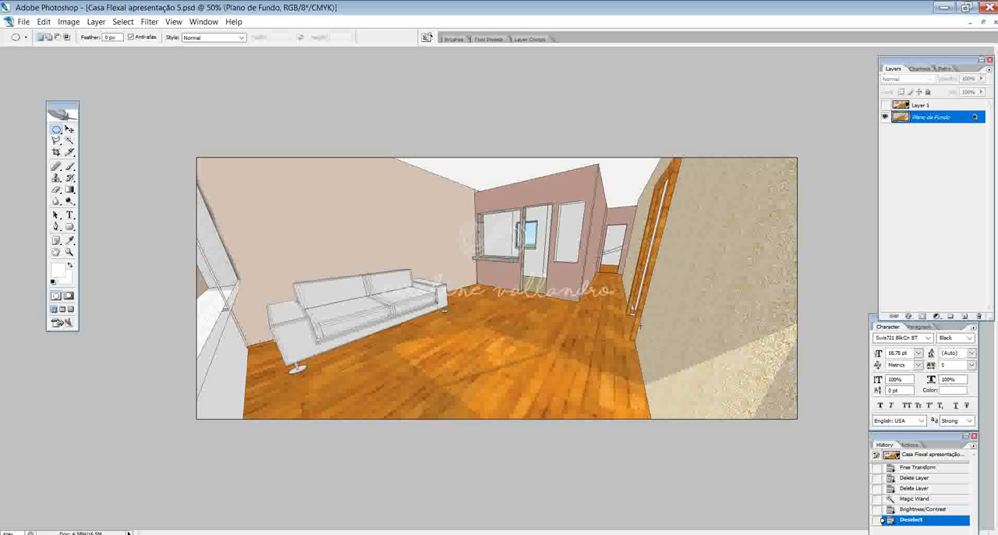
left_click_drag(615, 168, 633, 176)
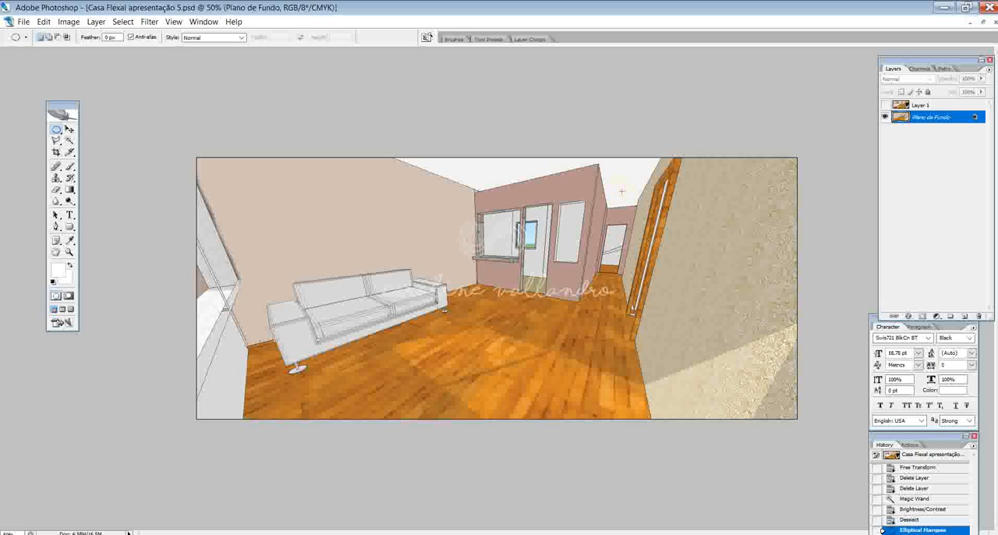
key("ctrl+z")
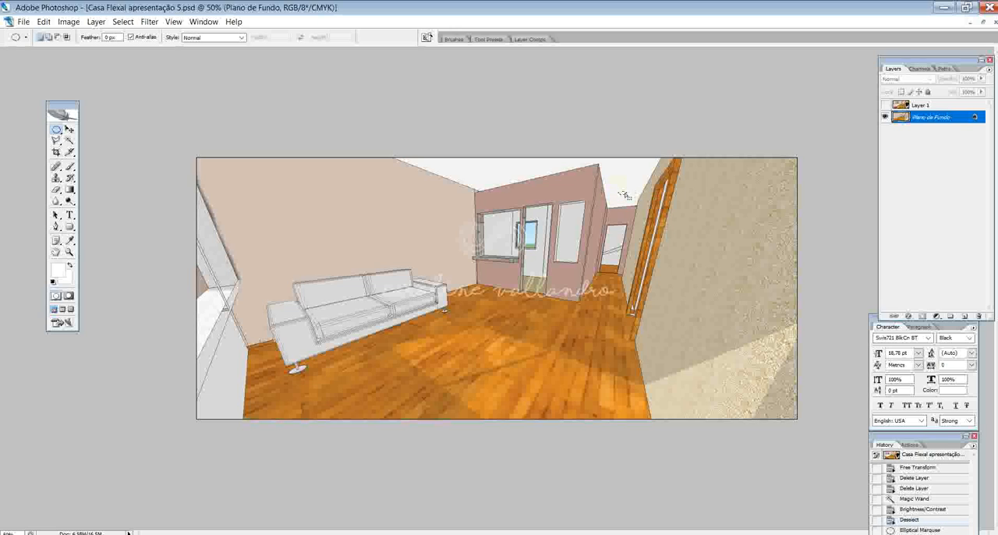
key("shift")
left_click_drag(633, 174, 615, 165)
- Paint the two elliptical selections on the ceiling white with the Brush tool and clear the selection
left_click(69, 240)
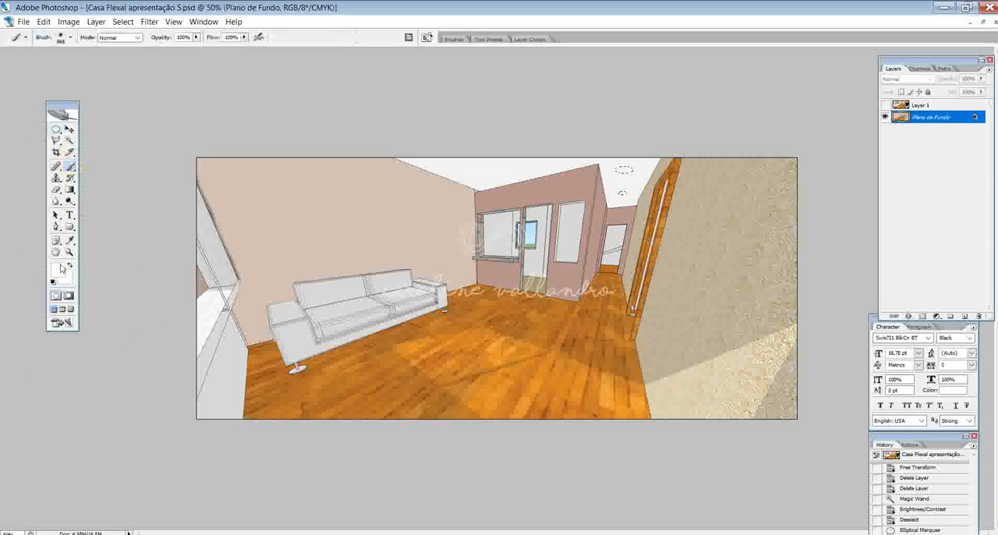
left_click(57, 268)
left_click(326, 261)
key("b")
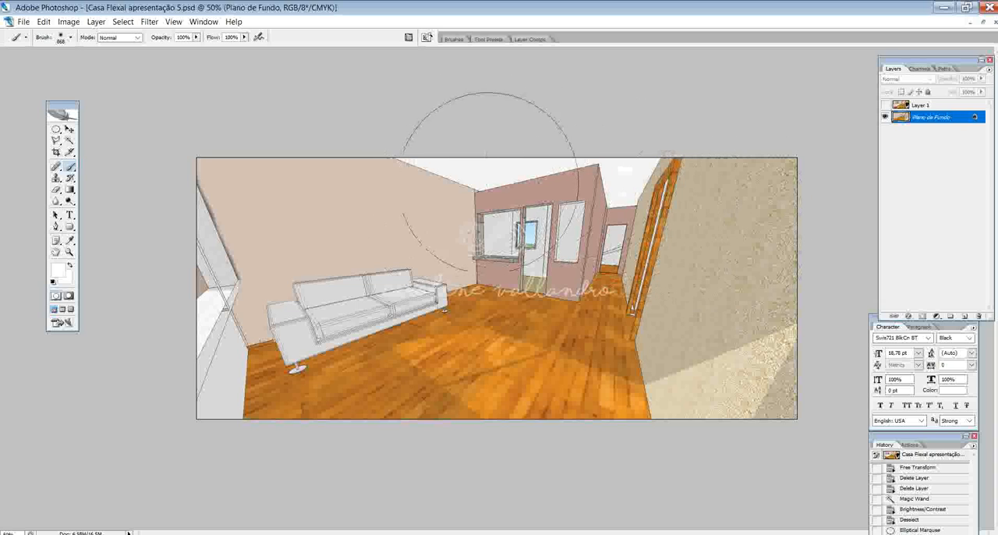
left_click(69, 128)
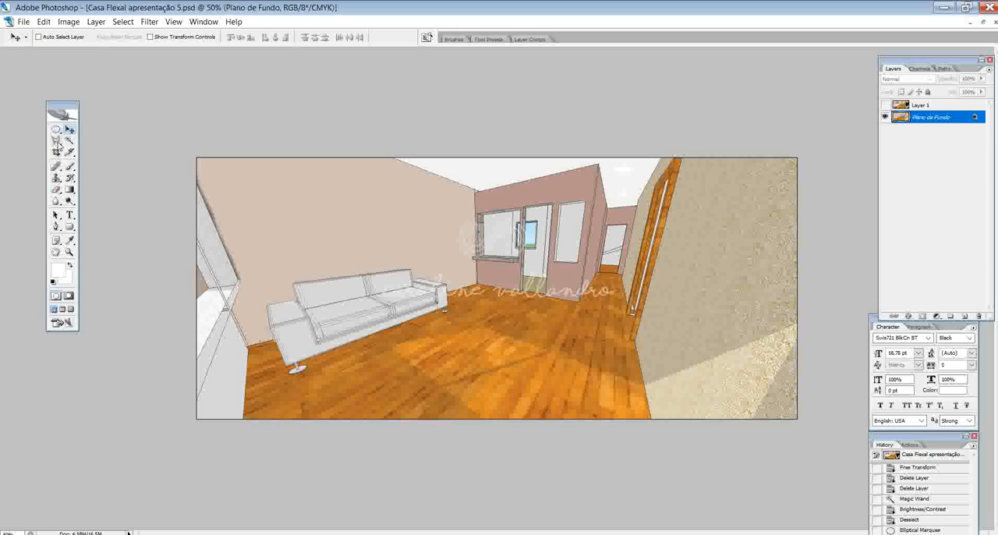
- Draw an ellipse shape over the larger white ceiling spot and change its fill to light grey
left_click(70, 226)
left_click(108, 246)
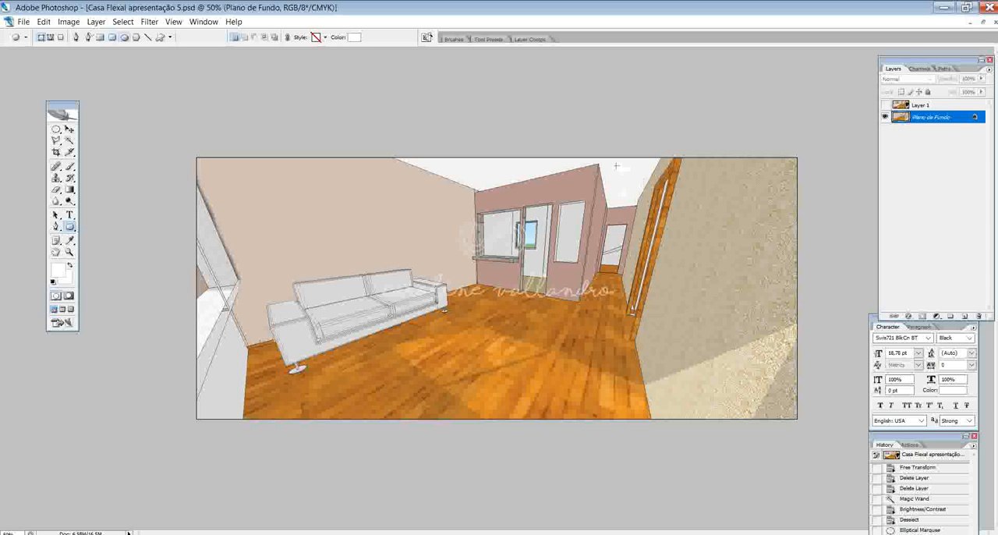
left_click_drag(632, 164, 616, 174)
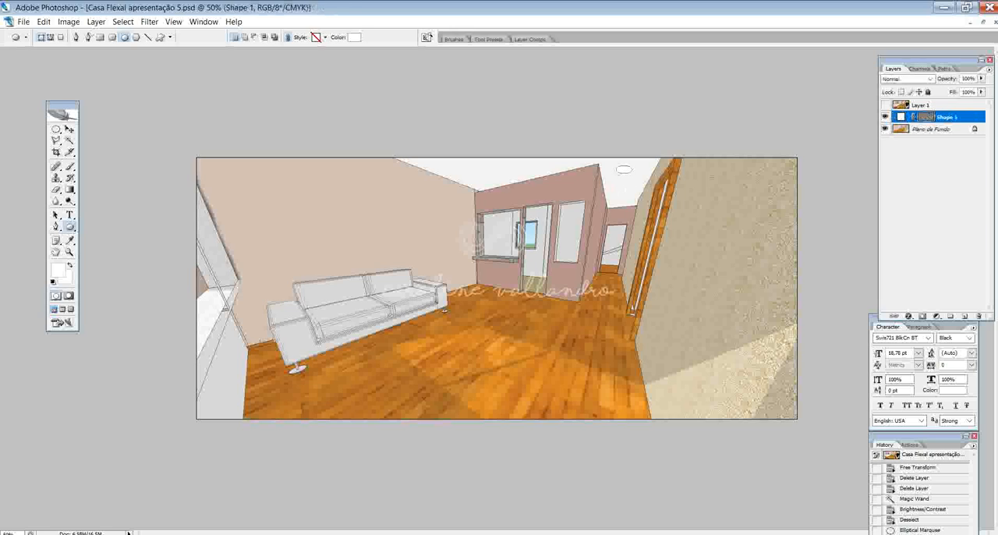
double_click(901, 116)
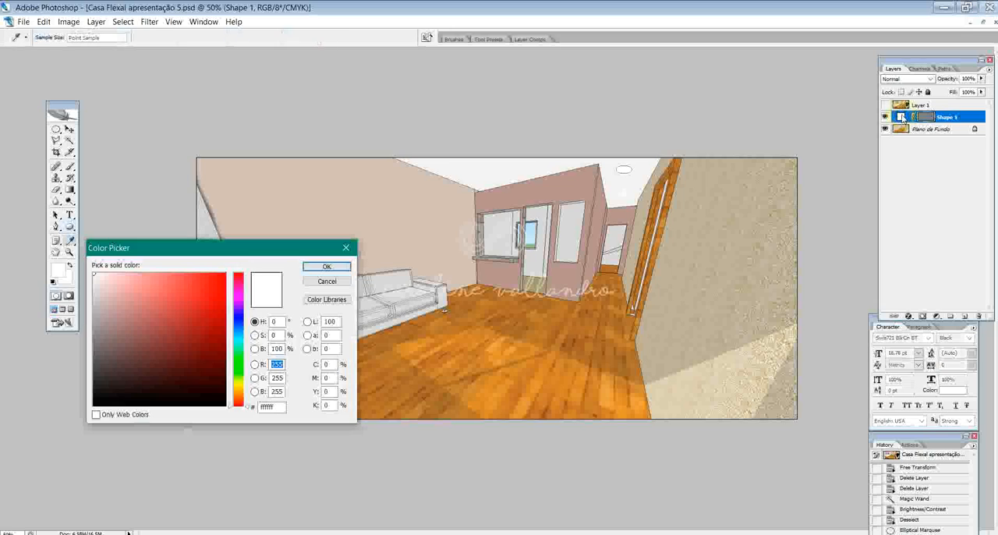
mouse_move(218, 390)
left_mouse_down()
mouse_move(144, 351)
mouse_move(94, 287)
left_mouse_up()
left_click(327, 267)
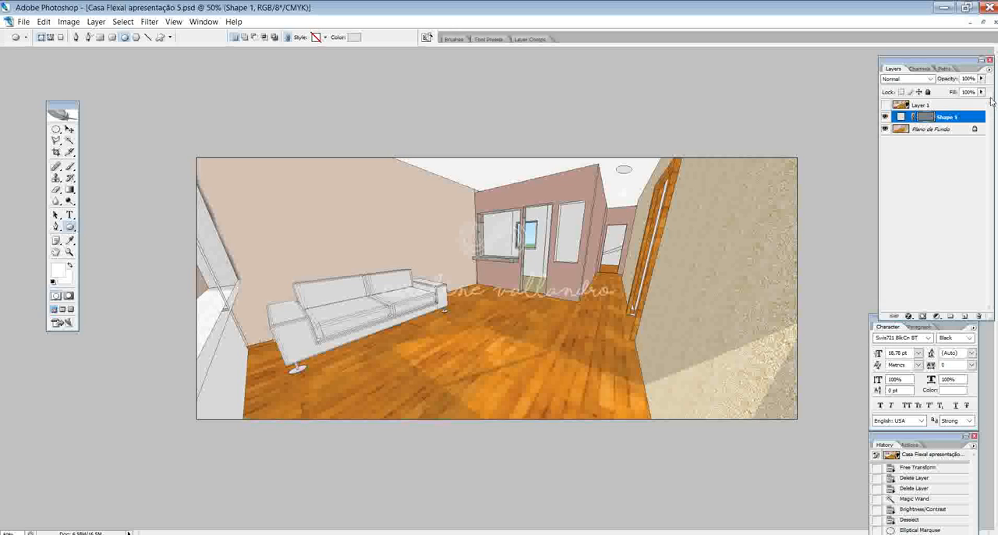
- Scale the grey ellipse down so it is smaller than the white spot and apply the transformation
left_click(69, 128)
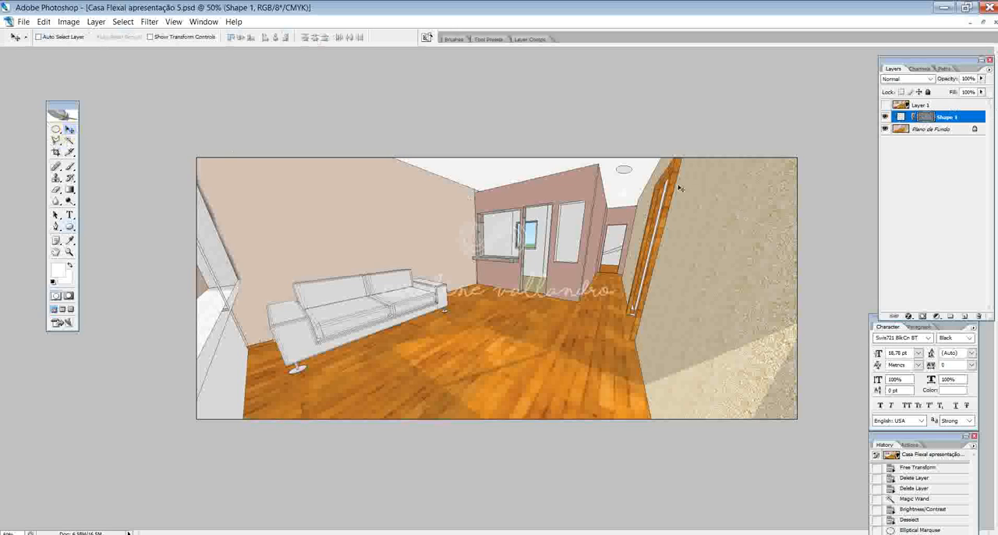
key("ctrl+t")
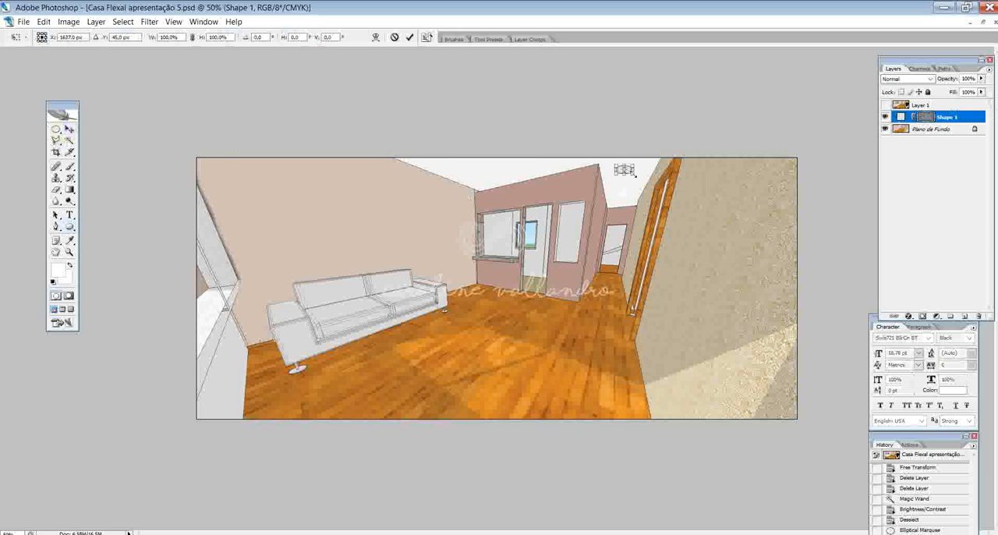
left_click_drag(635, 175, 626, 170)
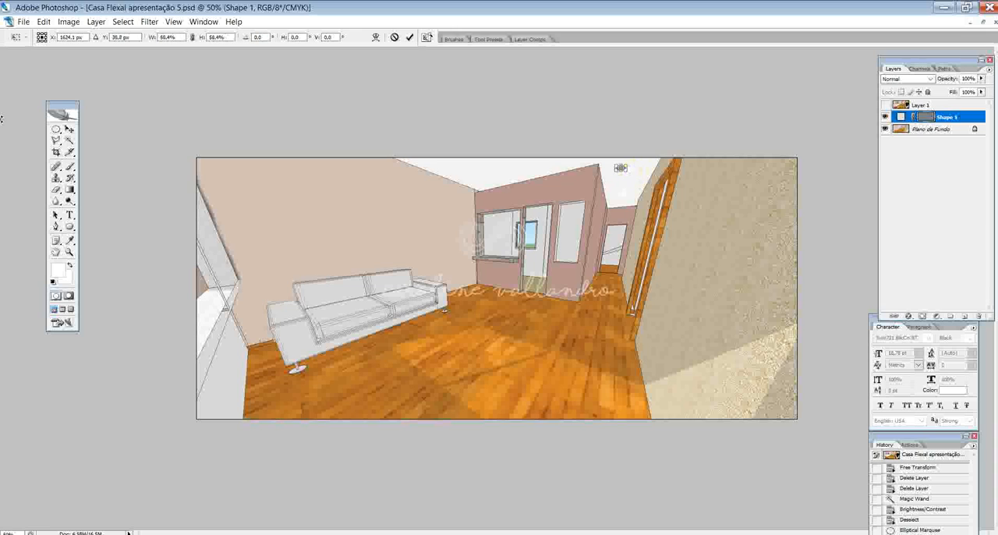
left_click(70, 134)
left_click(472, 209)
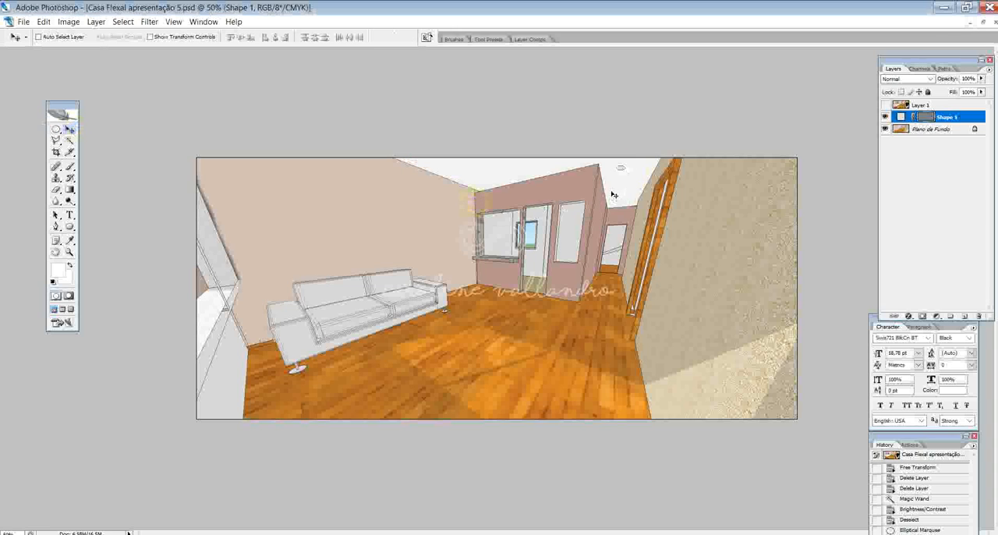
- Move the grey ellipse to the middle of the larger white ceiling spot
left_click(625, 172)
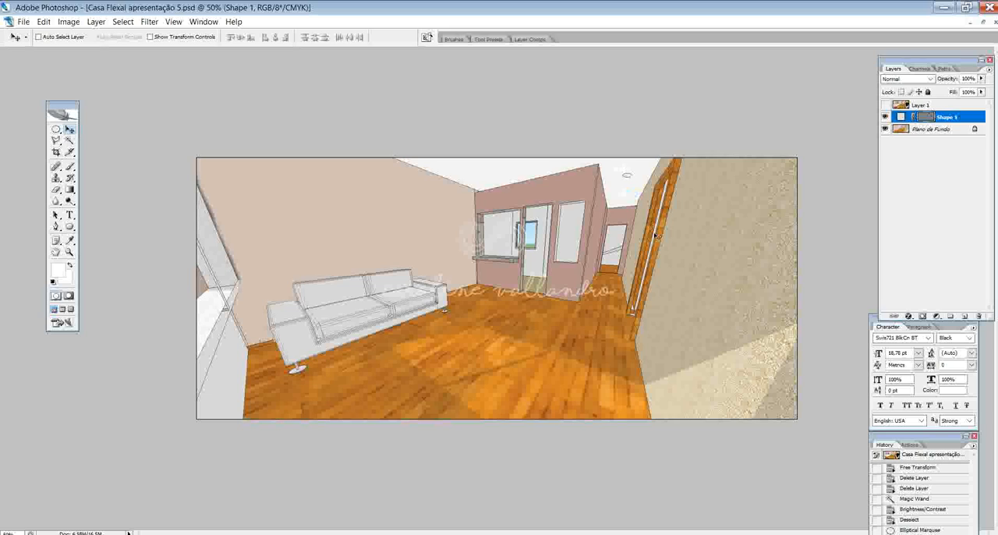
key("Left")
key("Left")
key("Left")
key("Left")
key("Up")
key("Up")
key("Up")
key("Up")
key("Up")
key("Up")
key("Up")
key("Up")
key("Up")
key("Up")
key("Up")
key("Up")
key("Up")
key("Up")
key("Up")
key("Up")
key("Up")
key("Up")
left_click(931, 128)
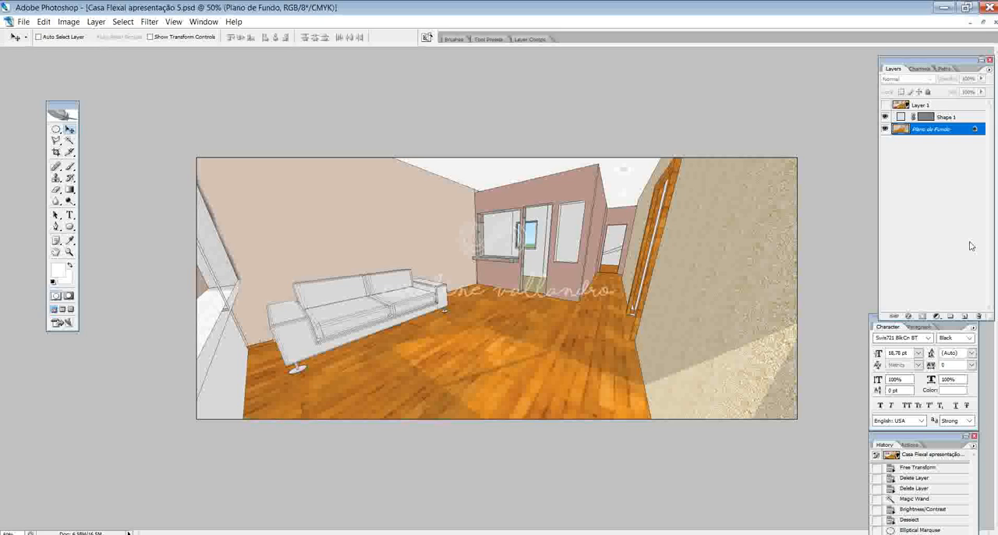
- Duplicate the Shape 1 layer as Shape 1 copy and move the copy onto the smaller white ceiling spot
left_click(952, 116)
right_click(954, 118)
left_click(896, 153)
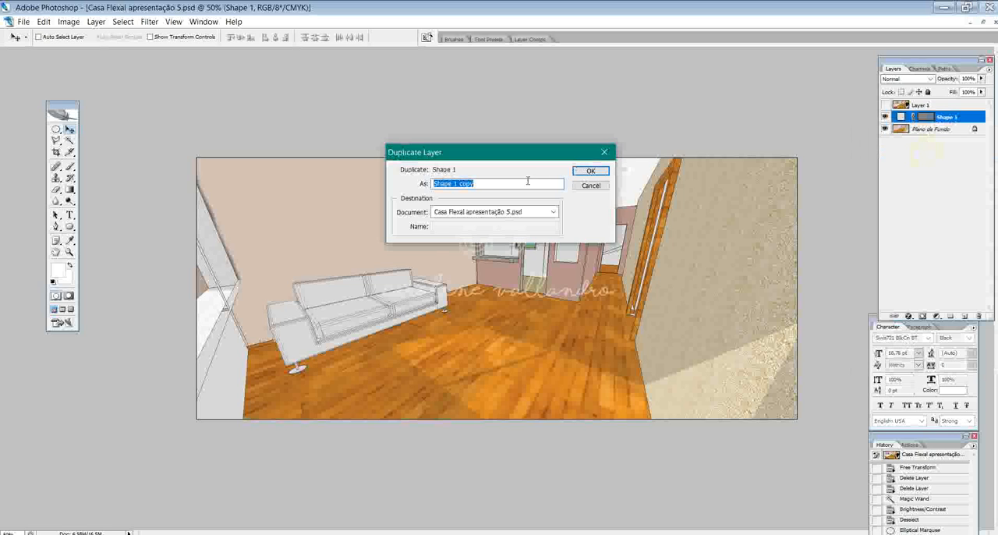
left_click(571, 173)
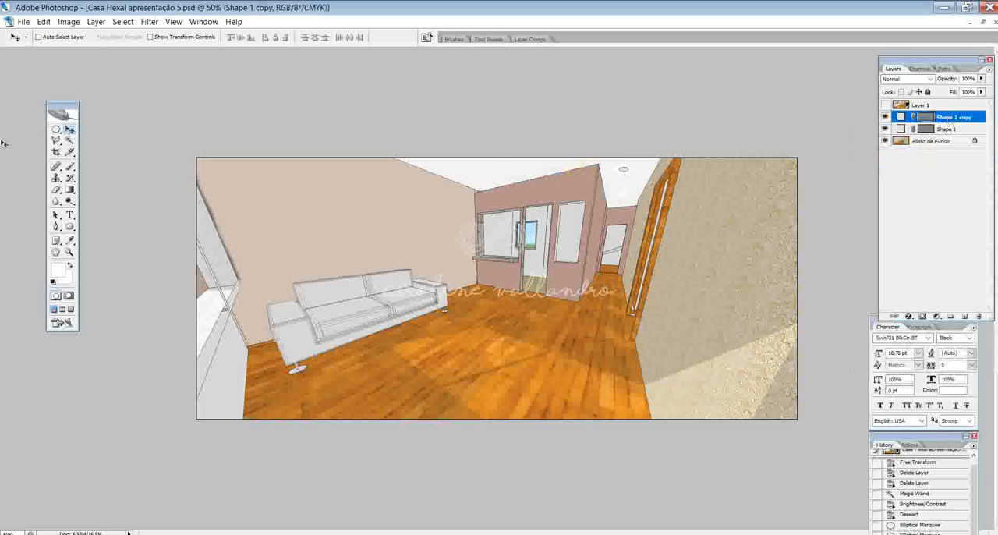
left_click_drag(624, 173, 625, 197)
- Scale the copied ellipse to about 53% and apply the transformation
key("ctrl+t")
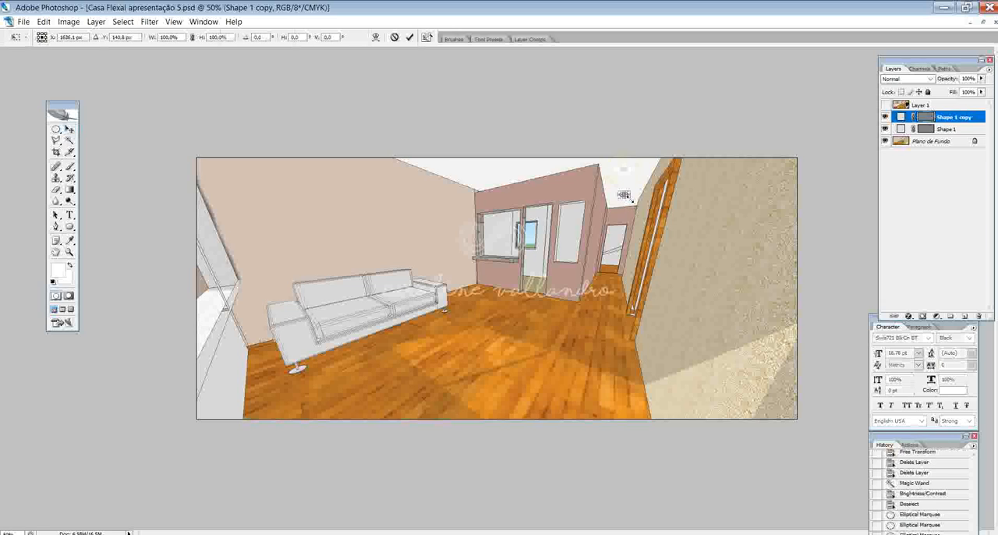
left_click(69, 128)
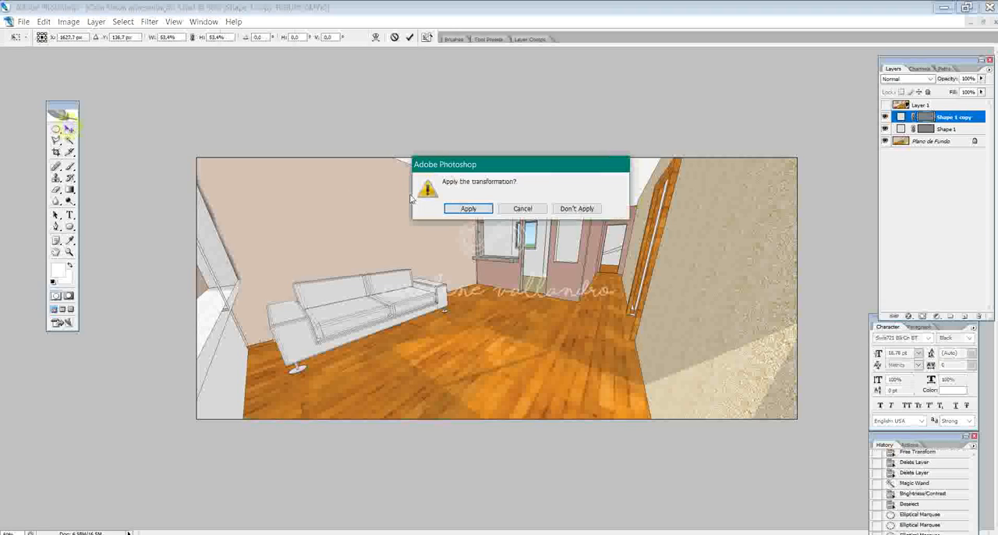
left_click(470, 208)
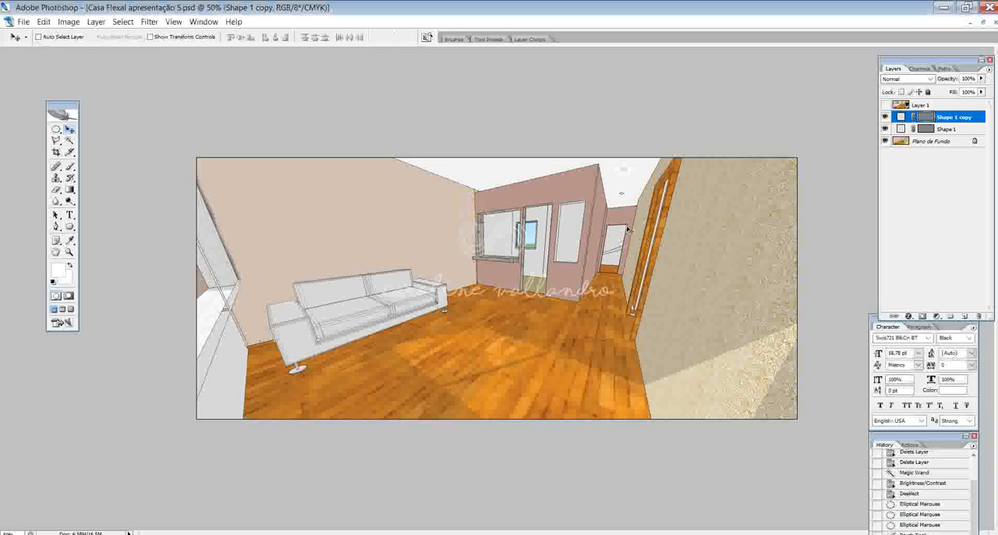
- Fine-tune the positions of the Shape 1 and Shape 1 copy ellipses over their ceiling spots
left_click(954, 153)
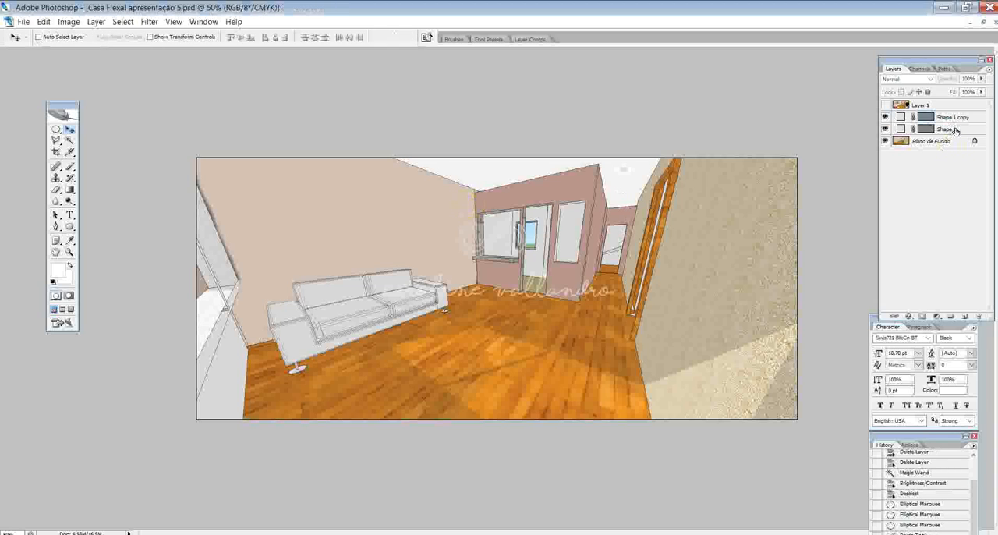
left_click(951, 130)
left_click_drag(285, 210, 293, 205)
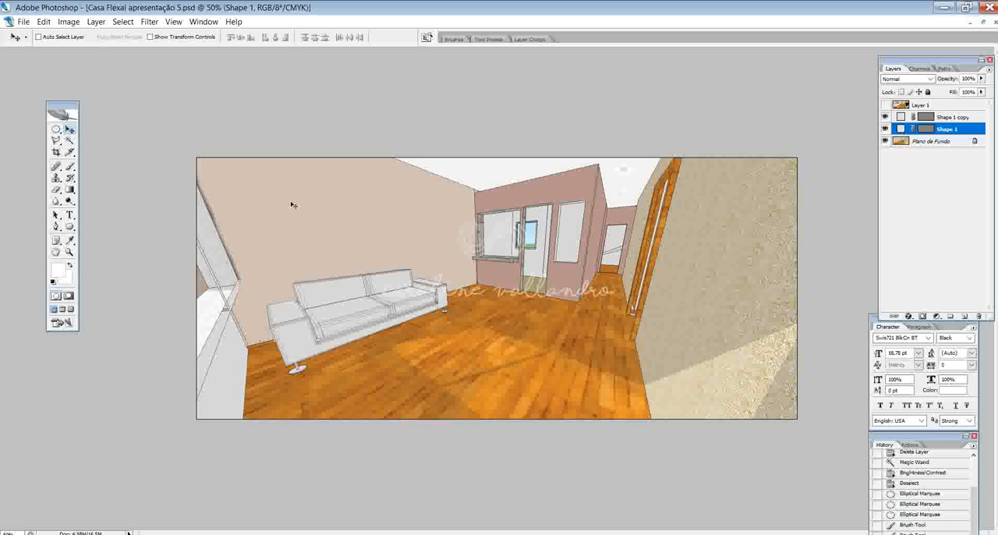
left_click(952, 118)
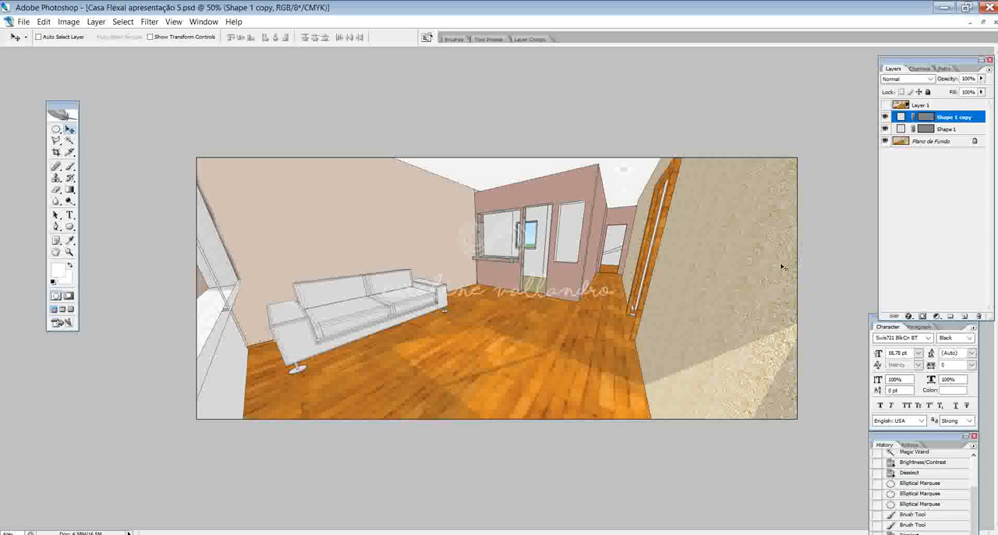
- On the Plano de Fundo layer, outline a polygonal selection over the wall behind the sofa, following its ceiling edge
left_click(943, 142)
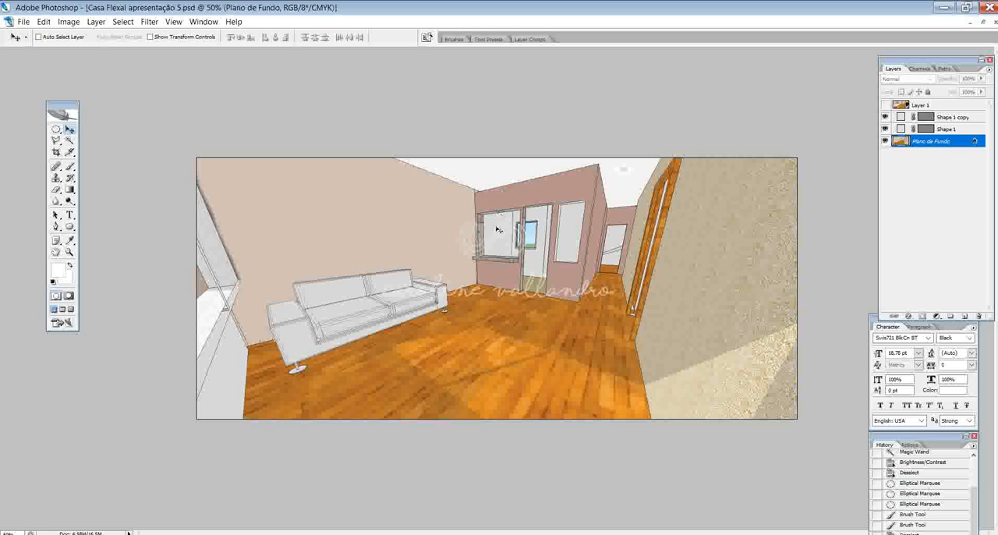
left_click(57, 140)
left_click(57, 139)
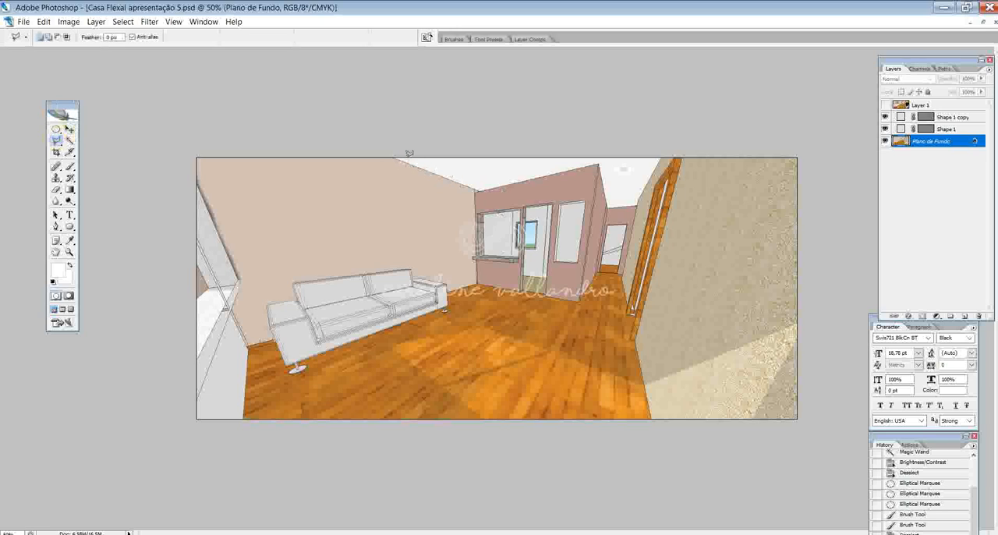
left_click_drag(390, 156, 481, 187)
left_click(394, 156)
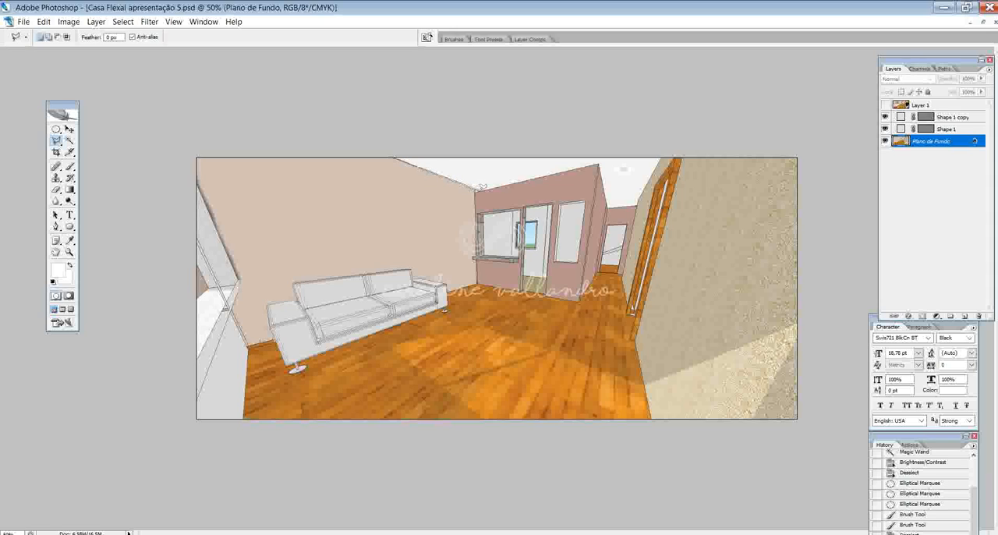
left_click(477, 187)
left_click(543, 318)
left_click(262, 457)
left_click(291, 134)
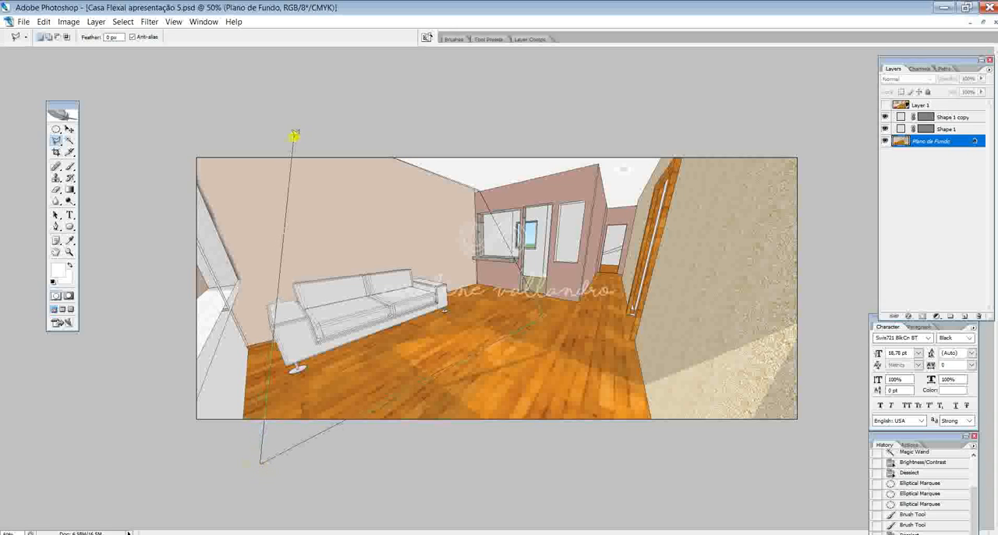
left_click(390, 130)
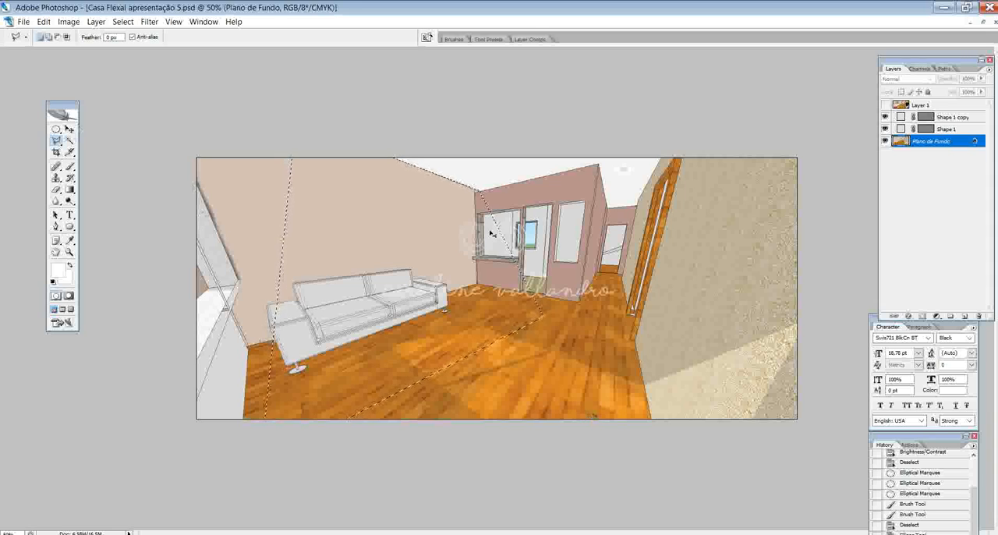
- Brush soft white light along the selected wall's upper part with a 2500 px, 3% hardness brush, and clear the selection
key("ctrl+minus")
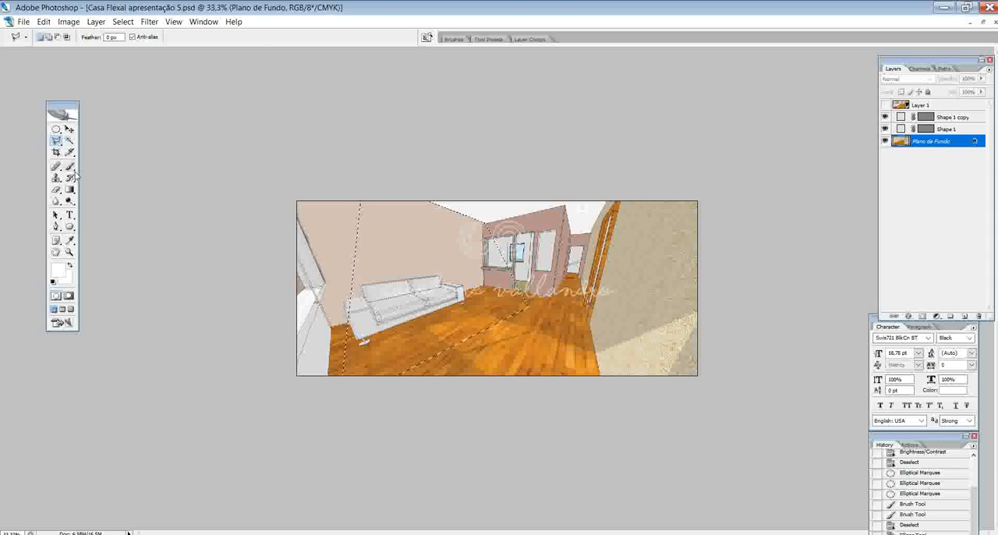
left_click(70, 166)
left_click(72, 38)
left_click_drag(113, 67, 124, 67)
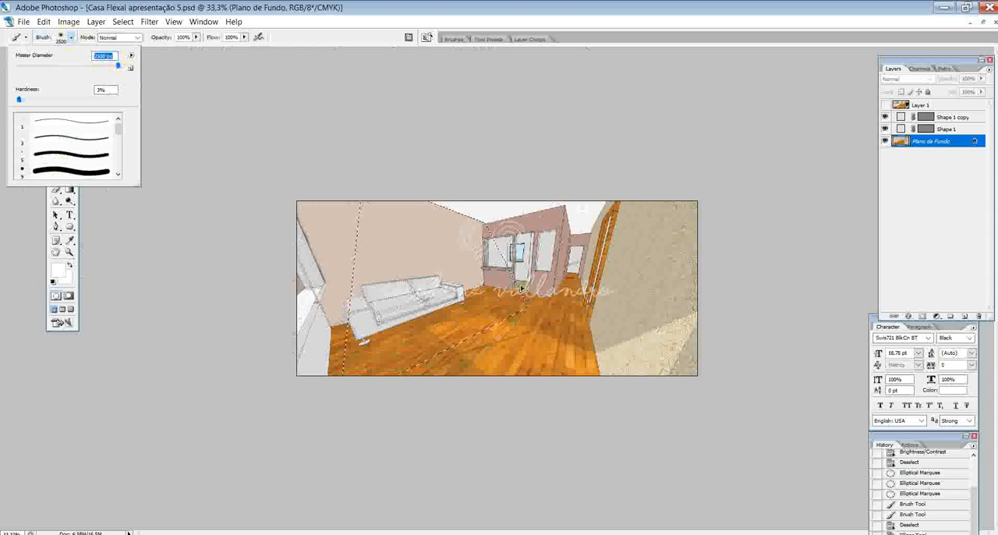
key("Return")
key("ctrl+minus")
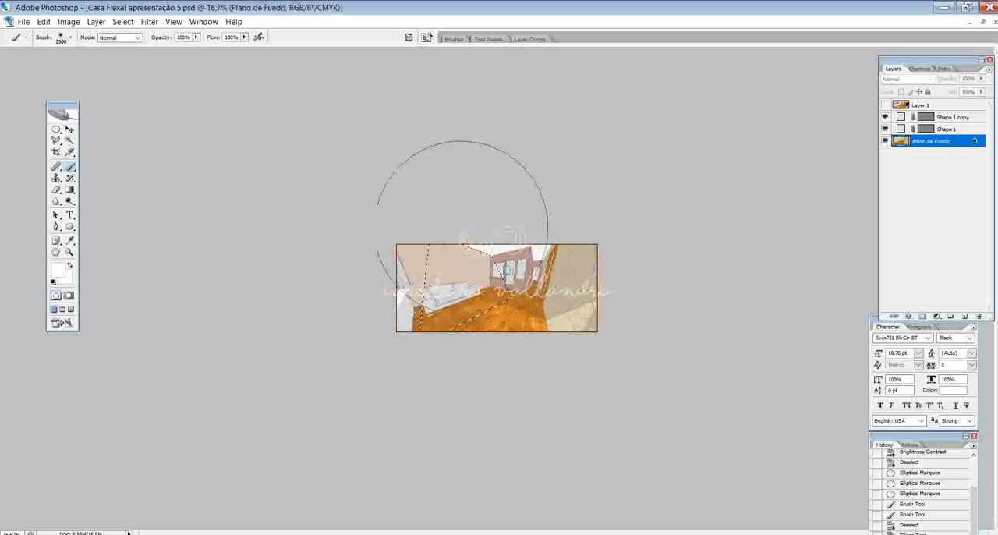
left_click(473, 151)
left_click(485, 156)
left_click(496, 157)
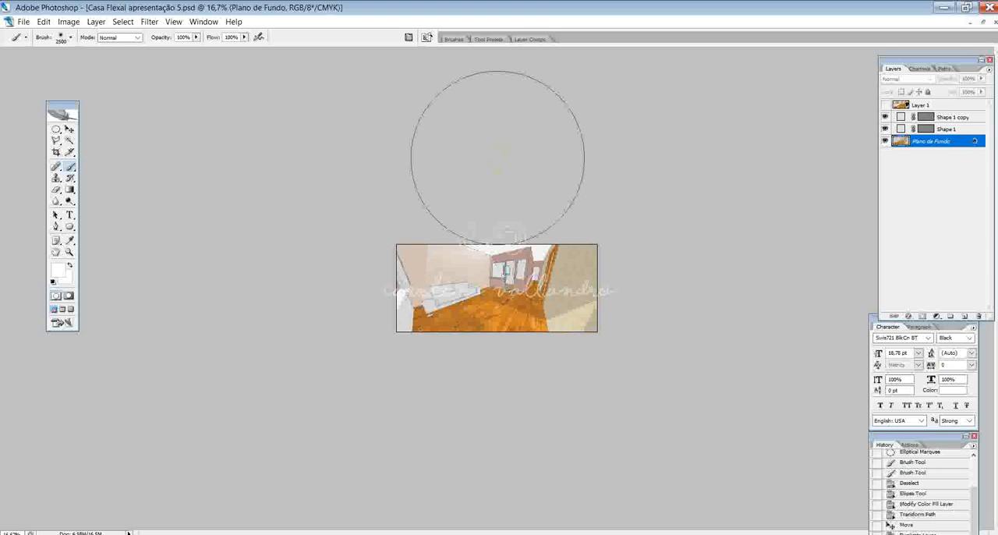
key("ctrl+plus")
key("ctrl+plus")
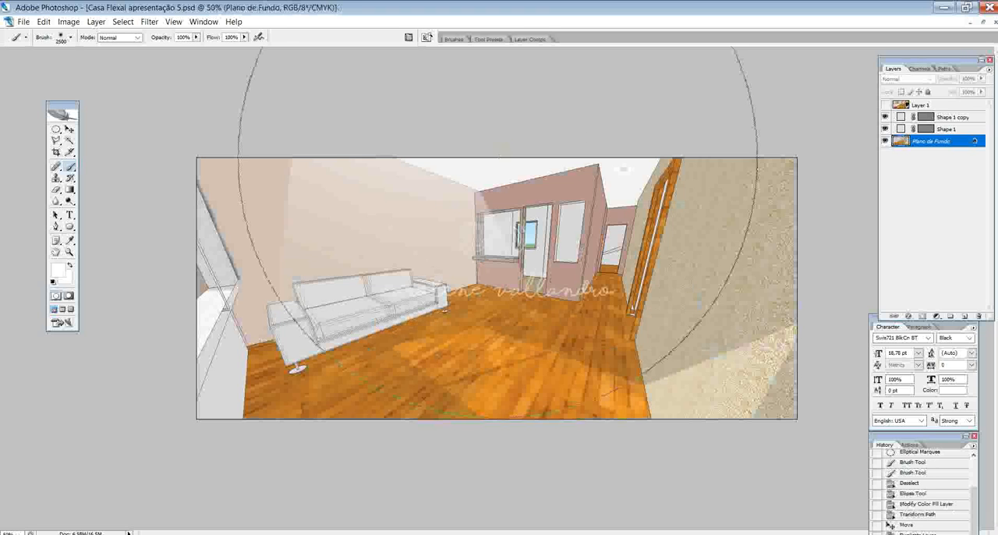
left_click(70, 130)
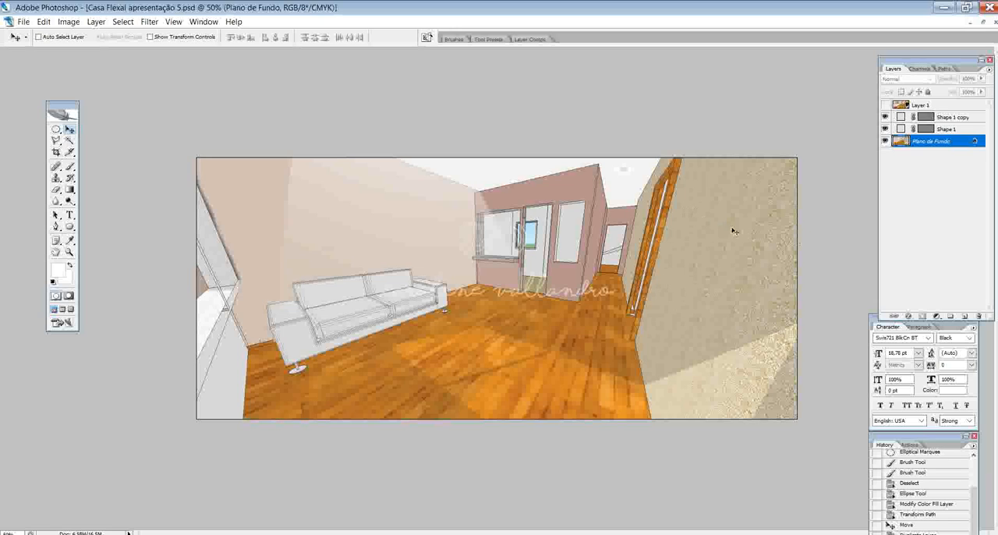
- Examine tv.jpg in the AULA 05 folder and the beige rug image results in the browser, and return to Photoshop
left_click(176, 531)
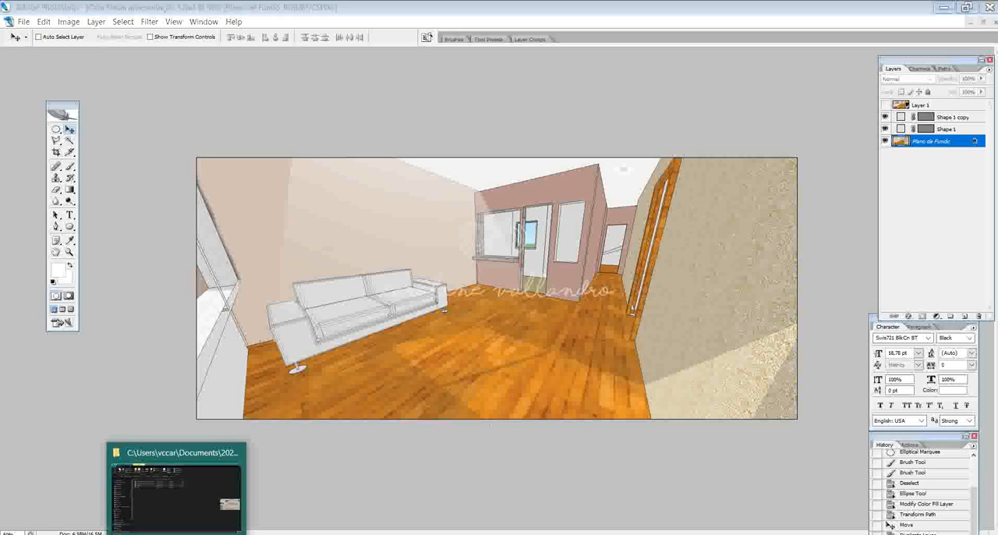
left_click(263, 300)
left_click(198, 186)
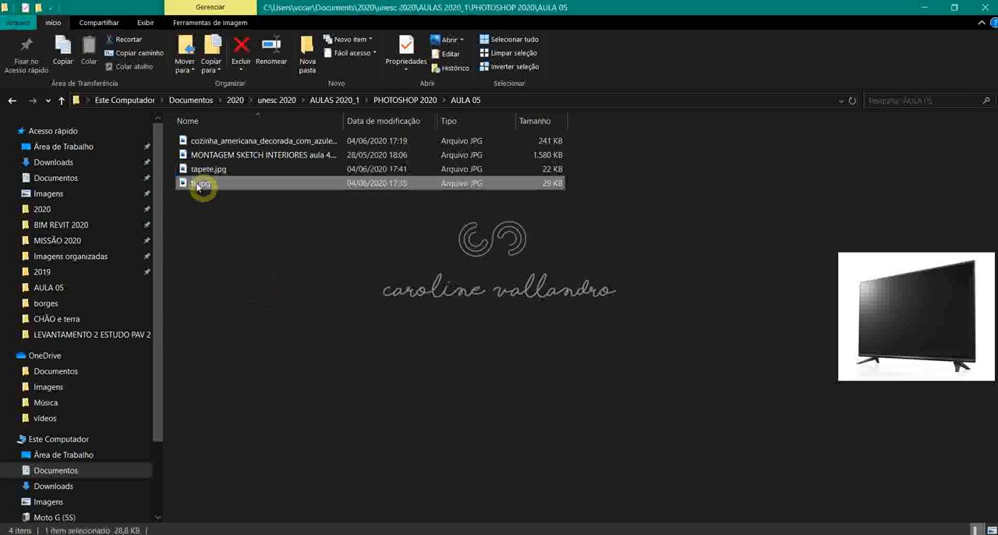
left_click(290, 379)
mouse_move(532, 531)
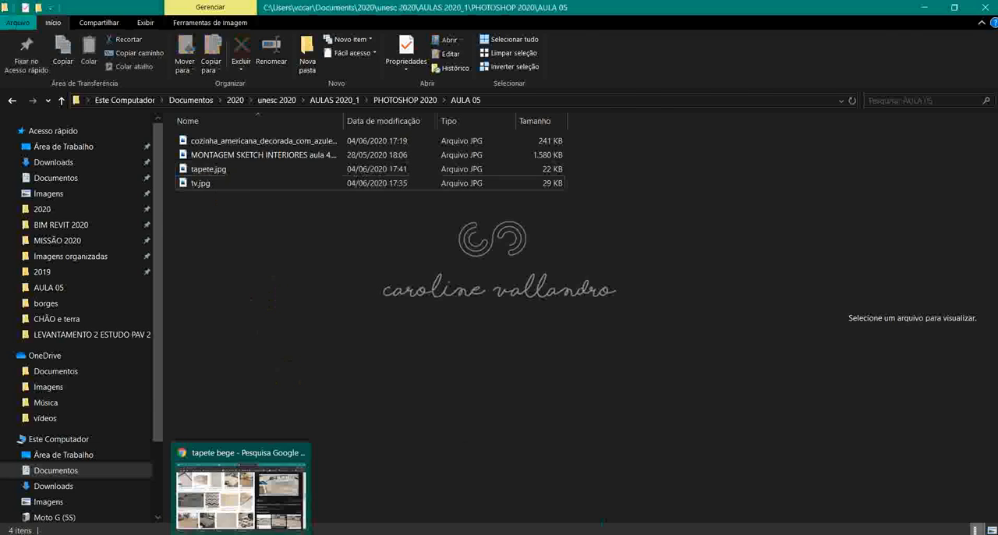
left_click(241, 495)
scroll(395, 473, "down", 5)
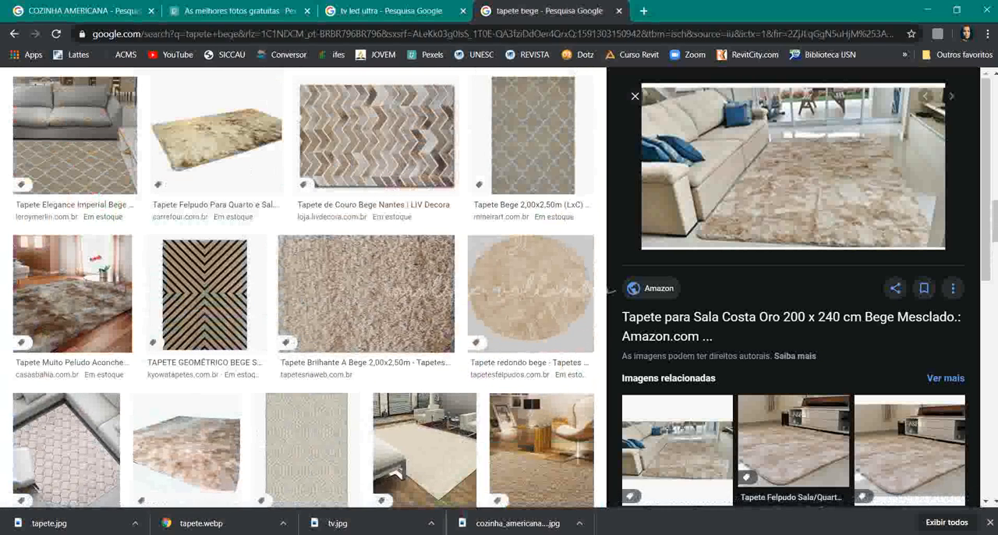
left_click(533, 531)
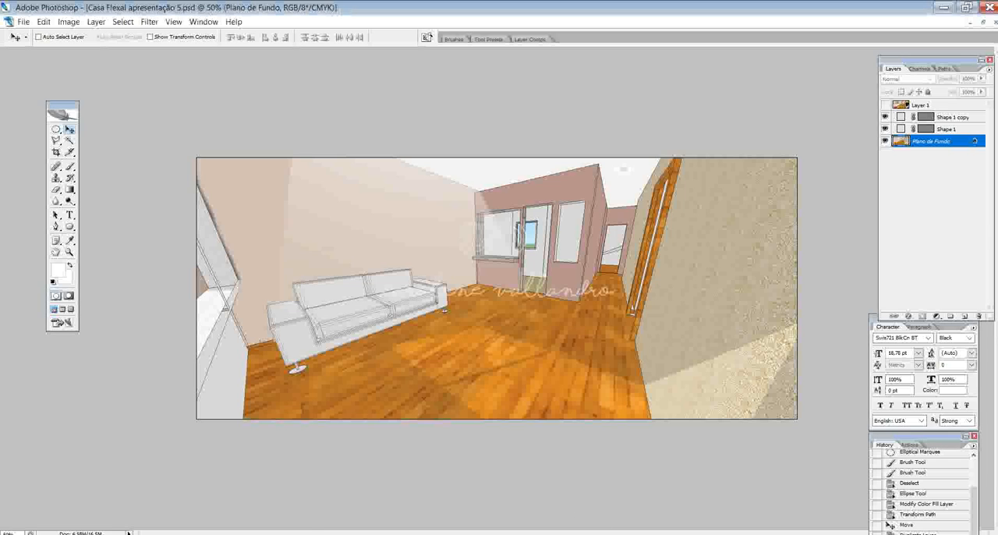
- Bring up tv.jpg, select its white background including the areas around the feet with the Magic Wand, and invert the selection
left_click(210, 21)
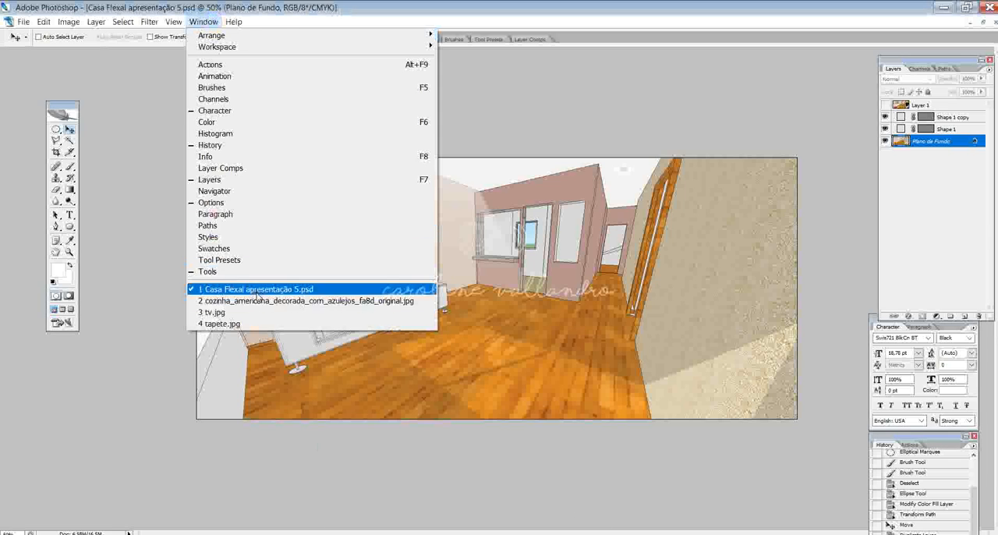
left_click(215, 315)
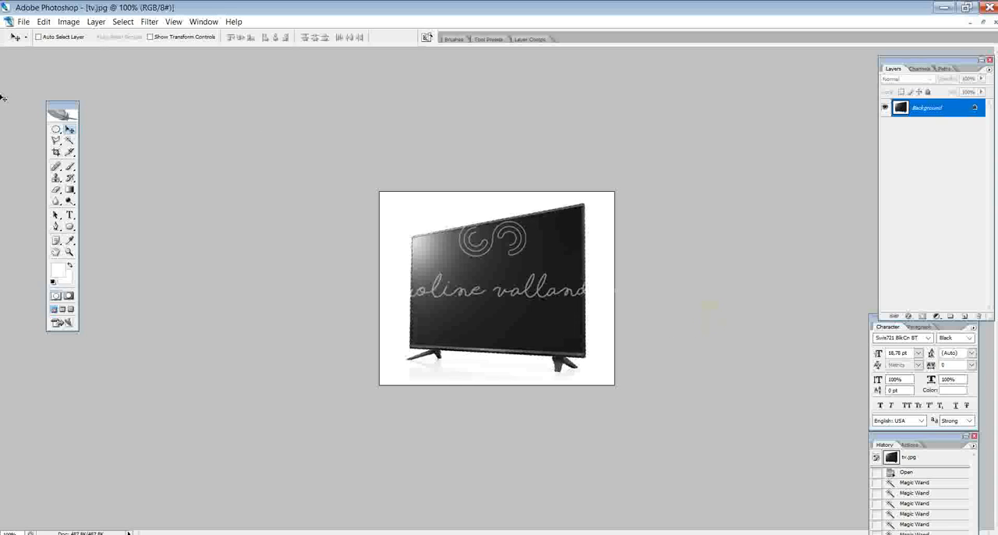
left_click(70, 140)
left_click(396, 226)
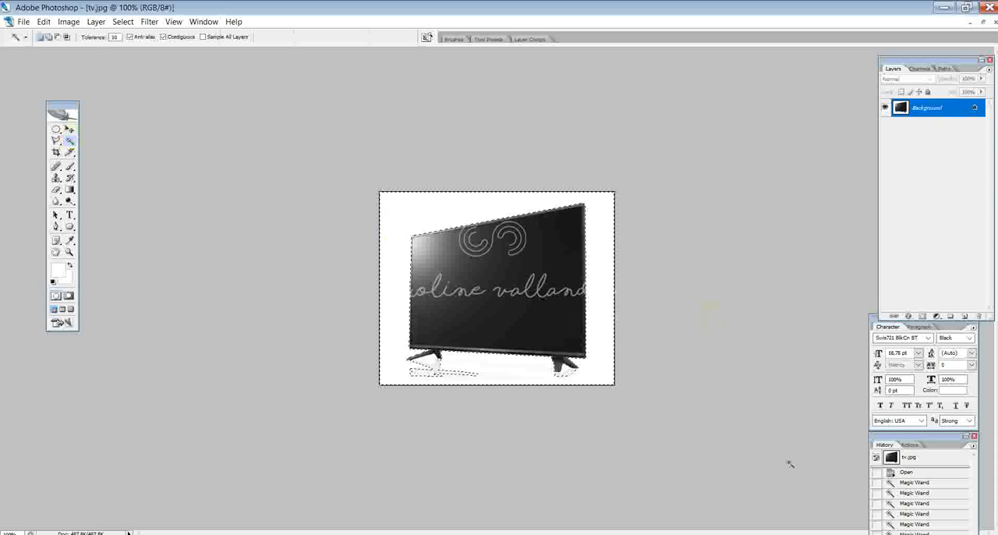
left_click(428, 368)
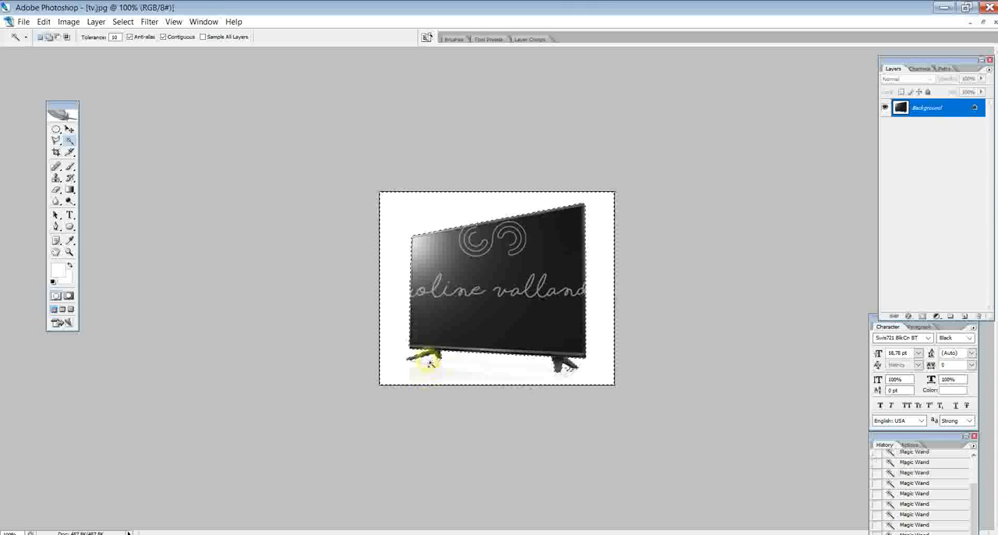
left_click(567, 369)
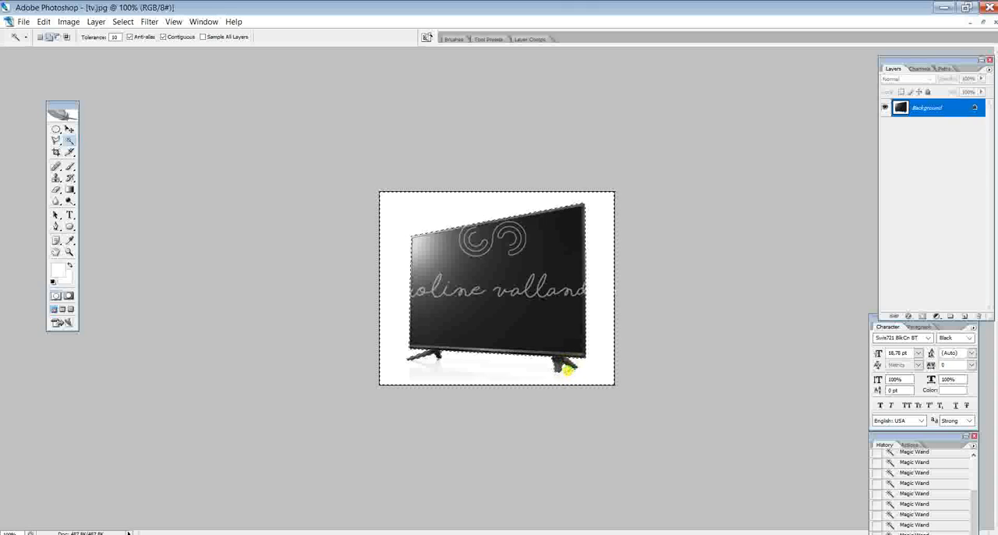
key("ctrl+shift+i")
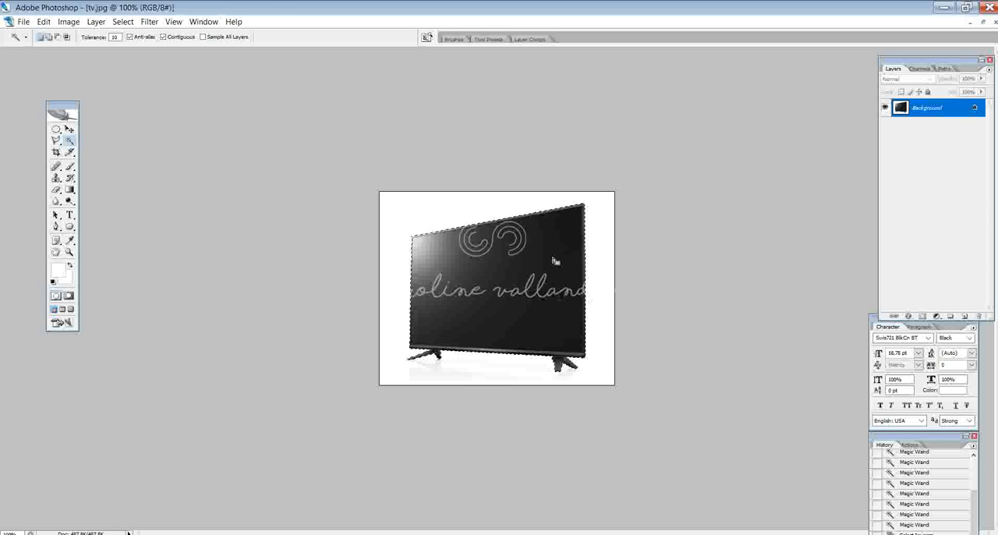
- Copy the selected TV into Casa Flexal apresentação 5.psd and move it onto the beige textured wall
left_click(204, 21)
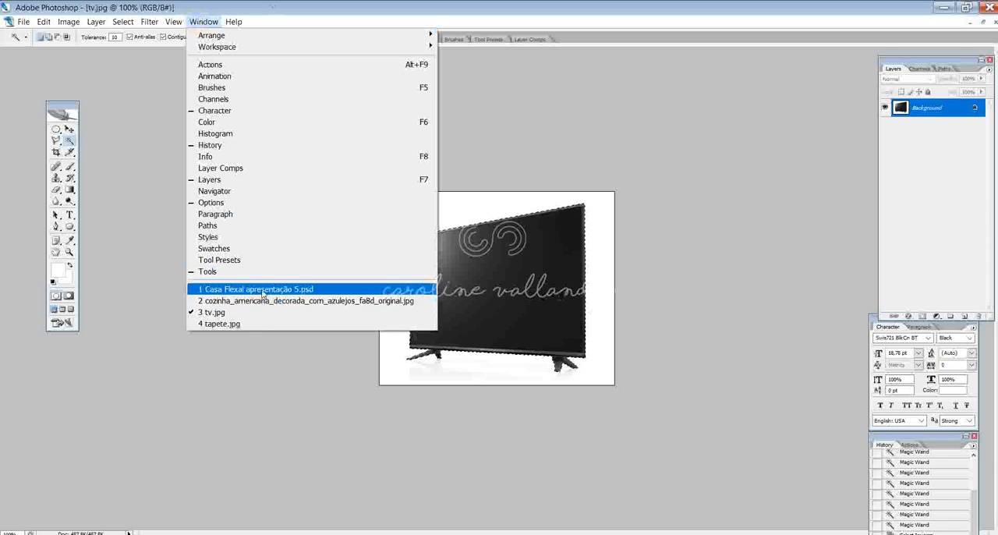
left_click(261, 288)
key("ctrl+v")
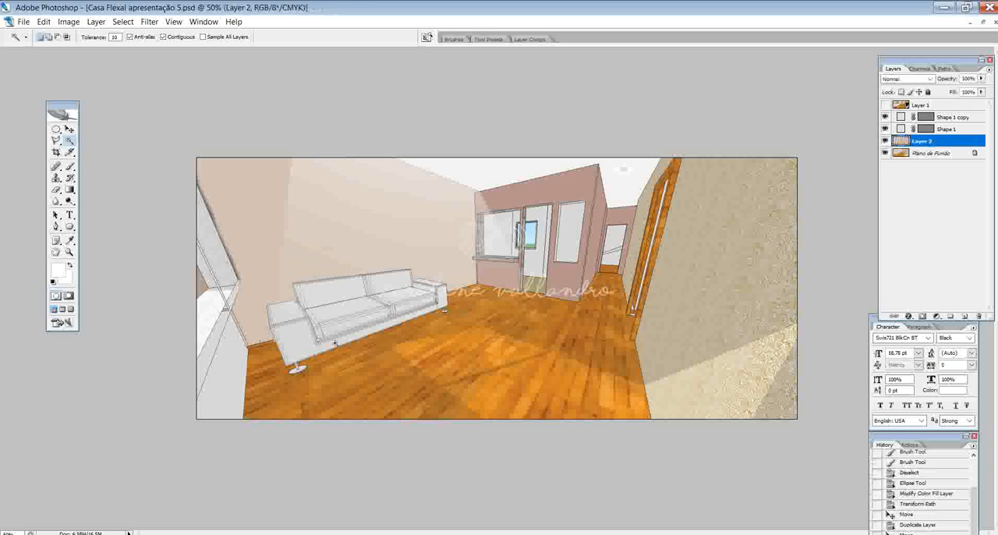
left_click(69, 129)
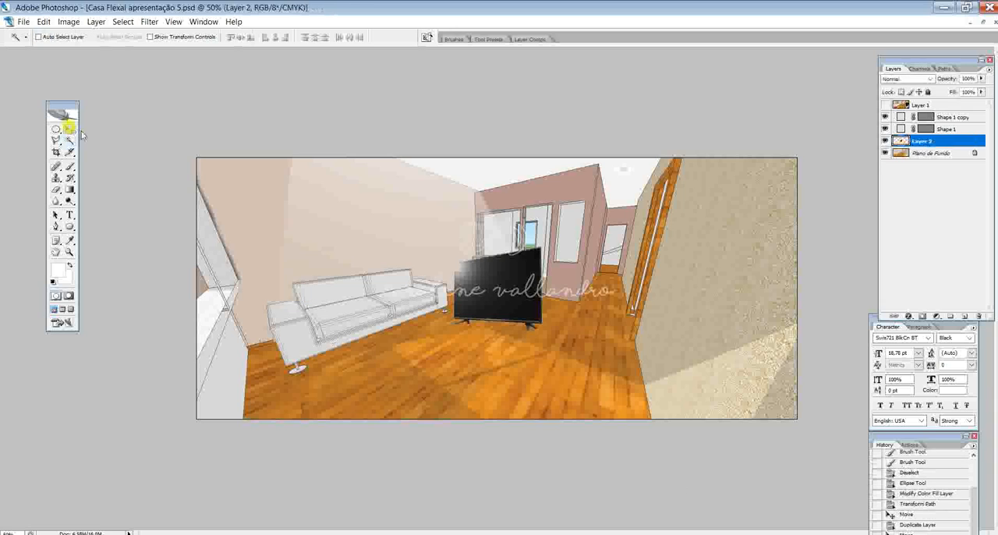
left_click_drag(511, 287, 722, 286)
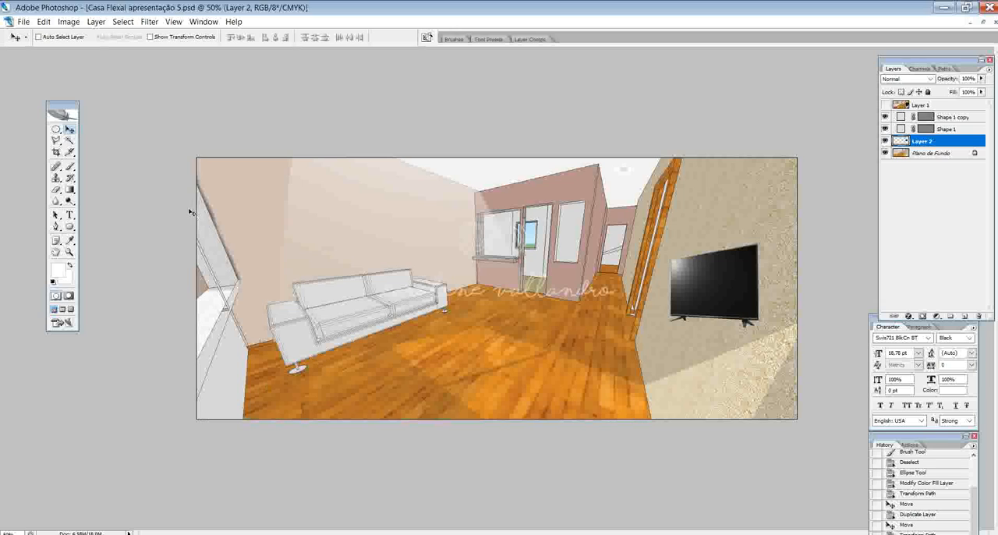
- Scale the TV up to about 127% and distort its corners to follow the textured wall's perspective, applying the transformation
left_click(55, 129)
left_click(56, 152)
left_click(56, 140)
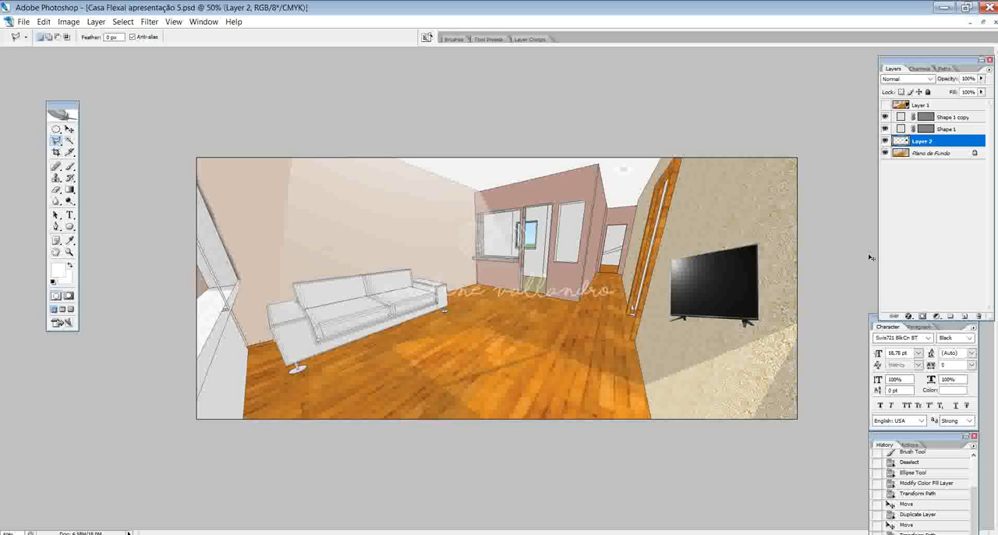
key("ctrl+t")
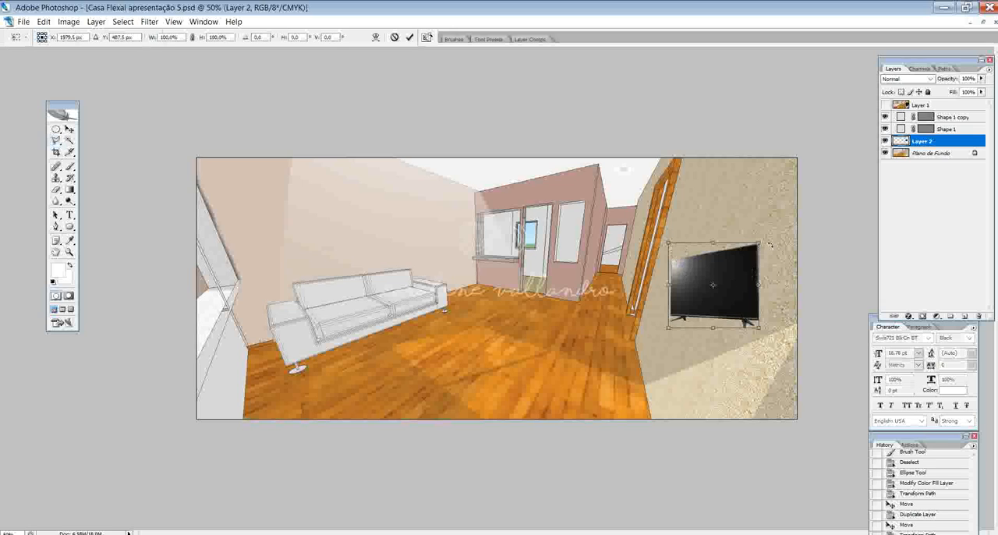
left_click_drag(769, 244, 789, 227)
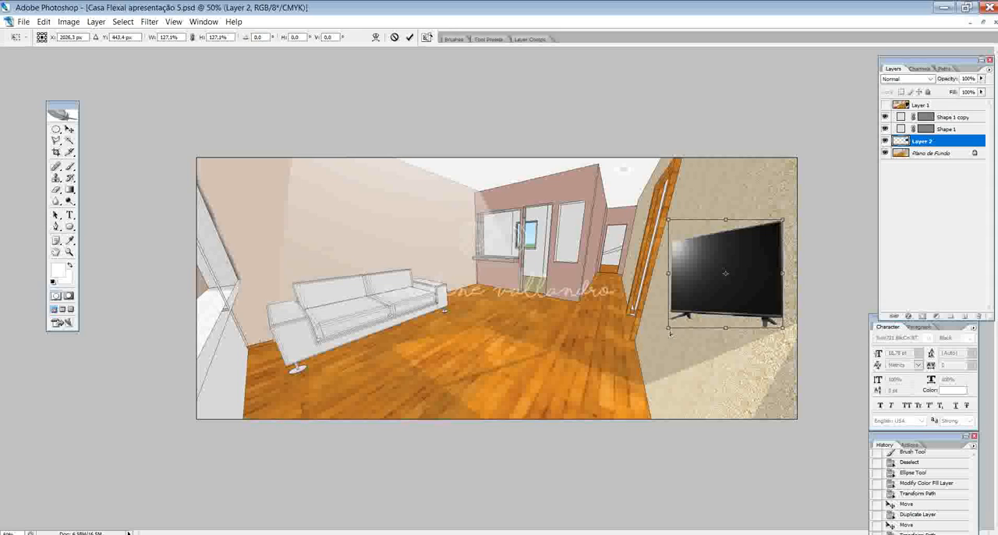
left_click_drag(668, 330, 661, 292)
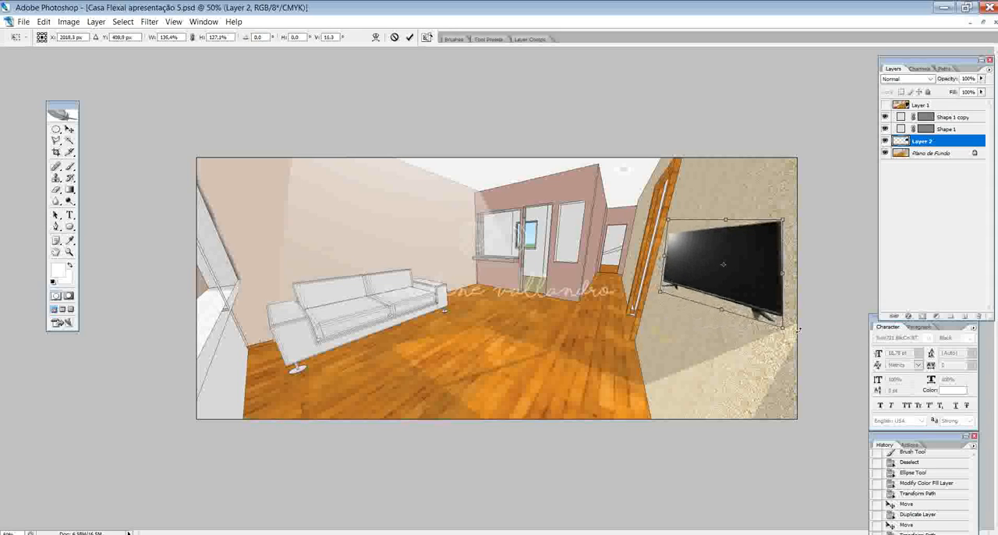
left_click_drag(783, 327, 739, 387)
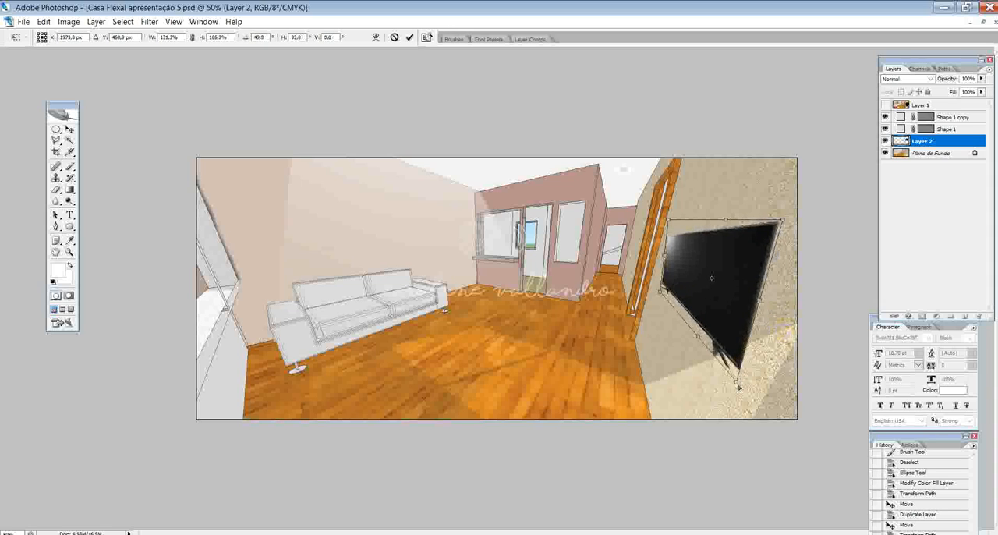
left_click_drag(668, 220, 677, 218)
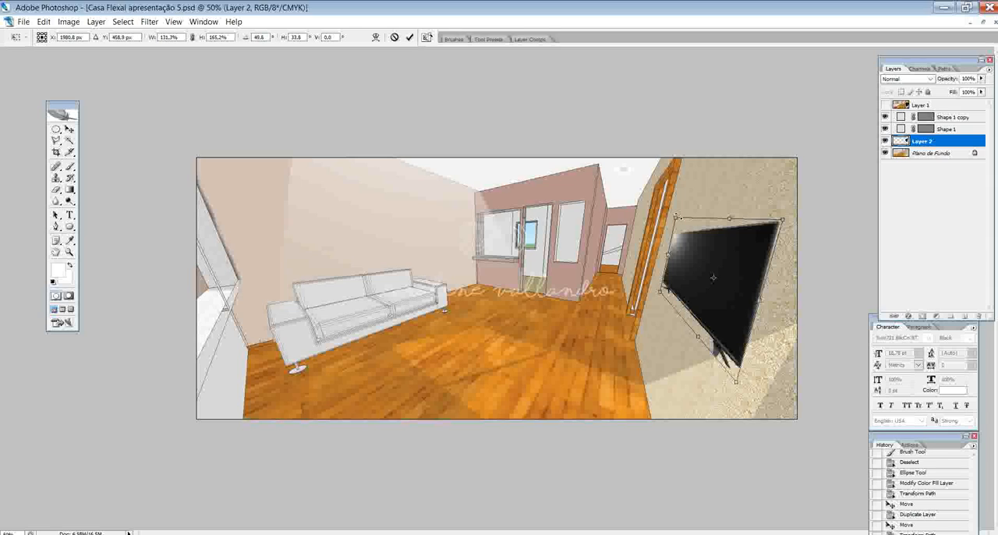
key("Return")
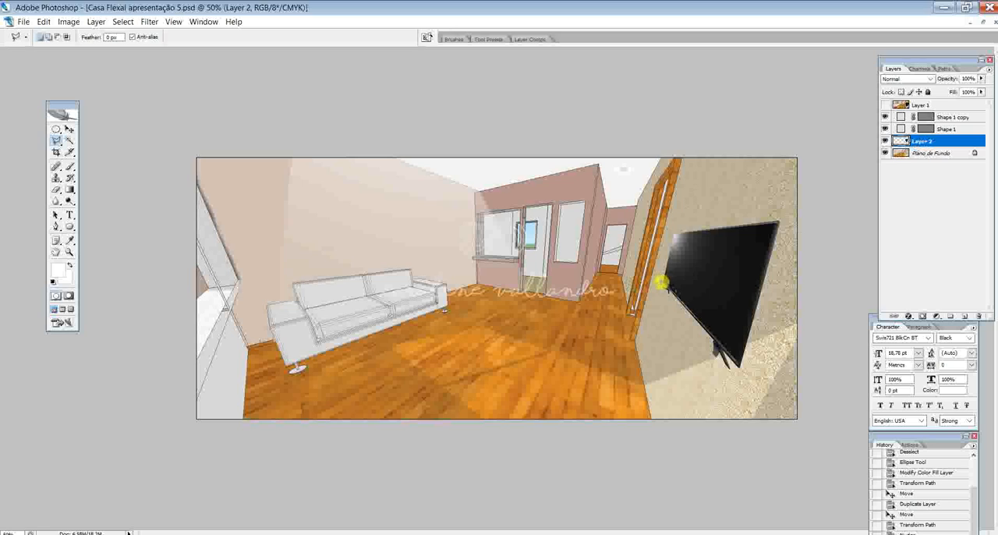
- Select the TV's feet with a polygonal selection along its lower edge, delete them and clear the selection
left_click(754, 379)
left_click(704, 390)
left_click(640, 313)
left_click(657, 278)
key("Delete")
key("ctrl+d")
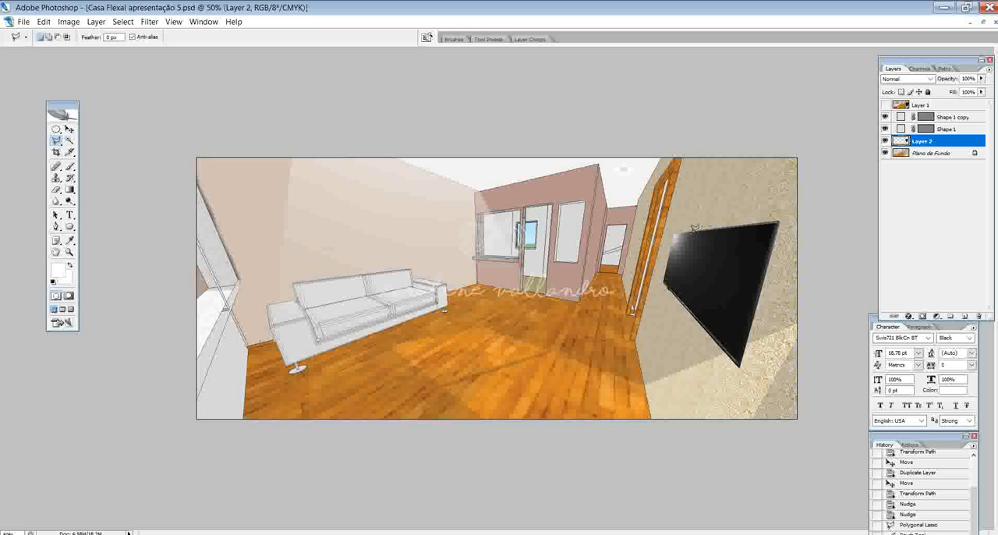
- Draw a polygonal selection around the TV that extends past its right and lower edges as a shadow outline
left_click(693, 229)
left_click(789, 225)
left_click(743, 405)
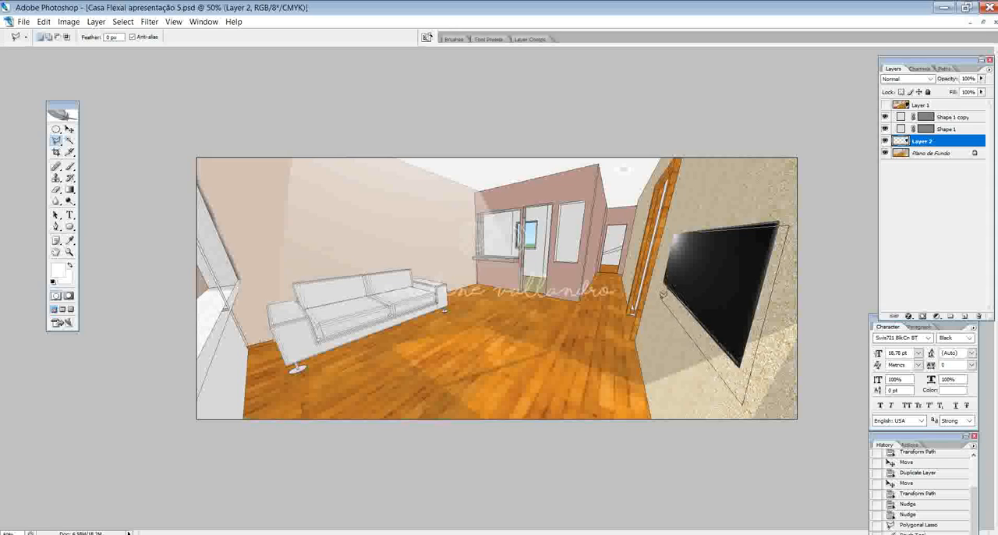
double_click(661, 292)
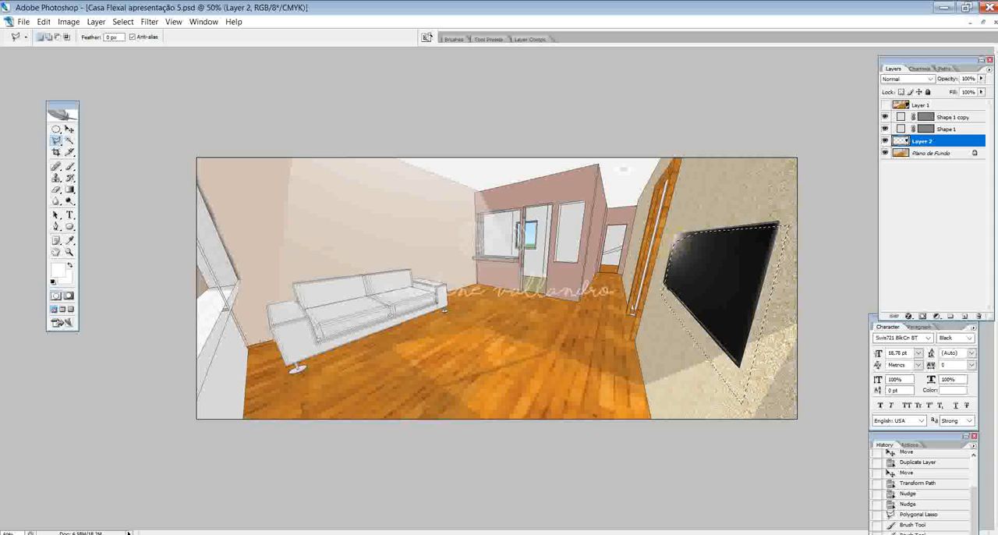
- Set the Brush colour to grey #989696, try painting the selected shadow area on Layer 2 and undo the stroke
left_click(70, 166)
left_click(57, 268)
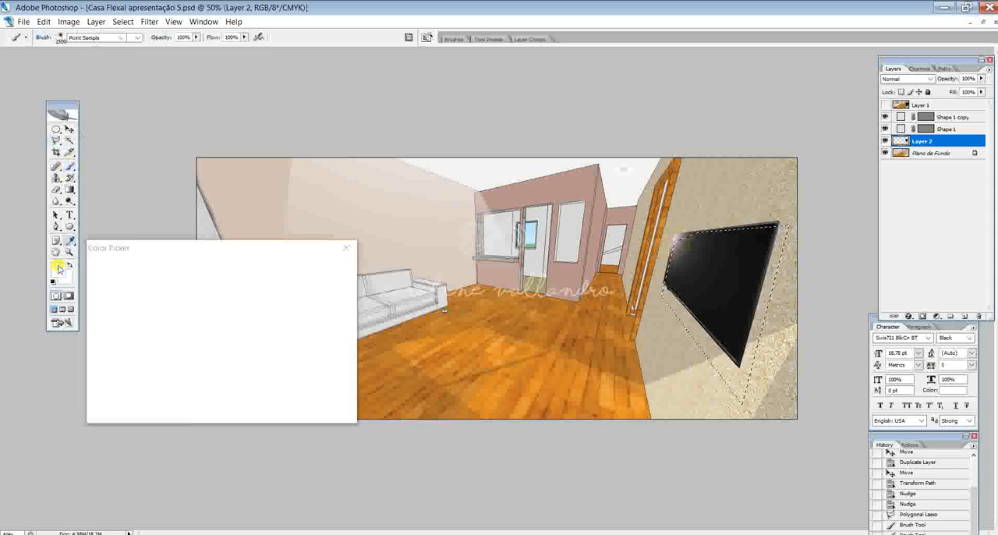
left_click(95, 326)
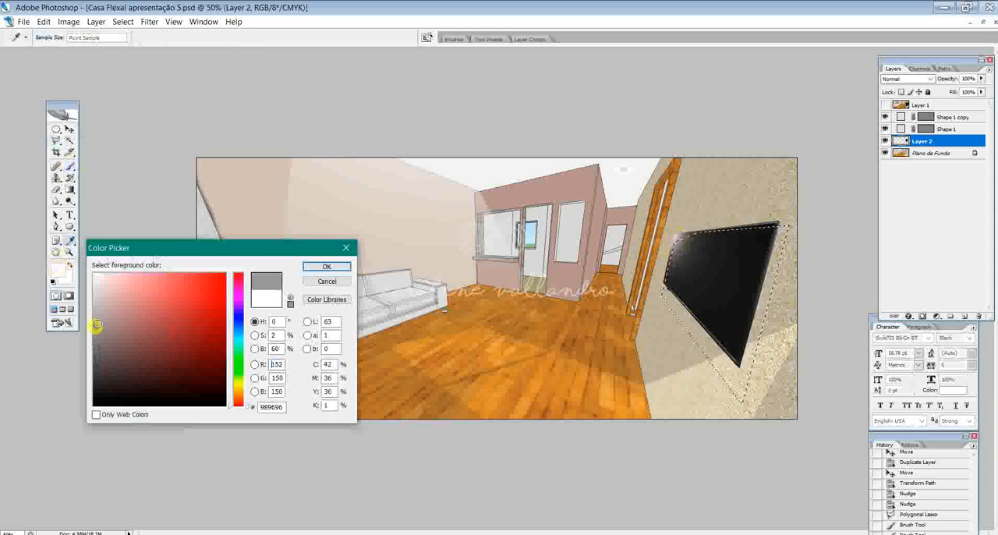
left_click(326, 266)
key("ctrl+minus")
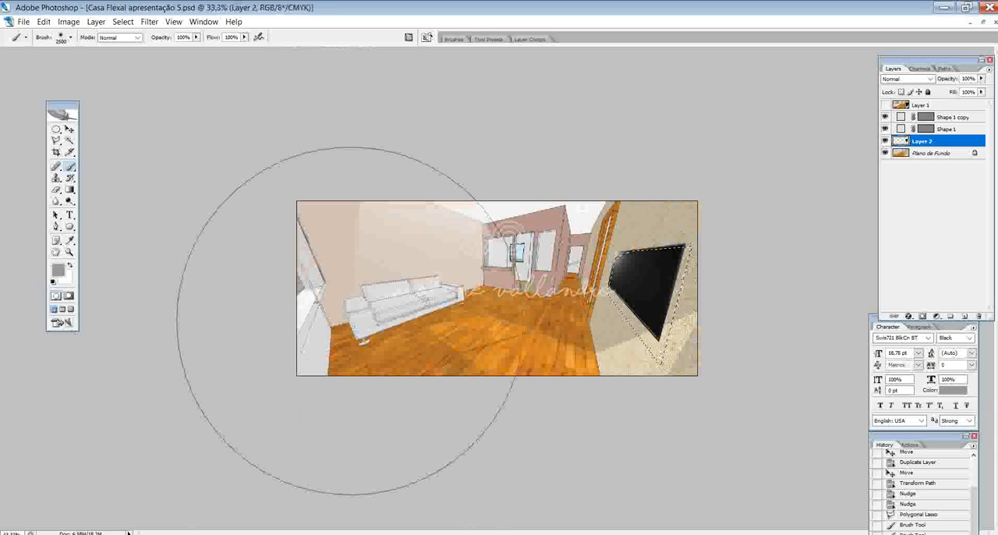
left_click(466, 208)
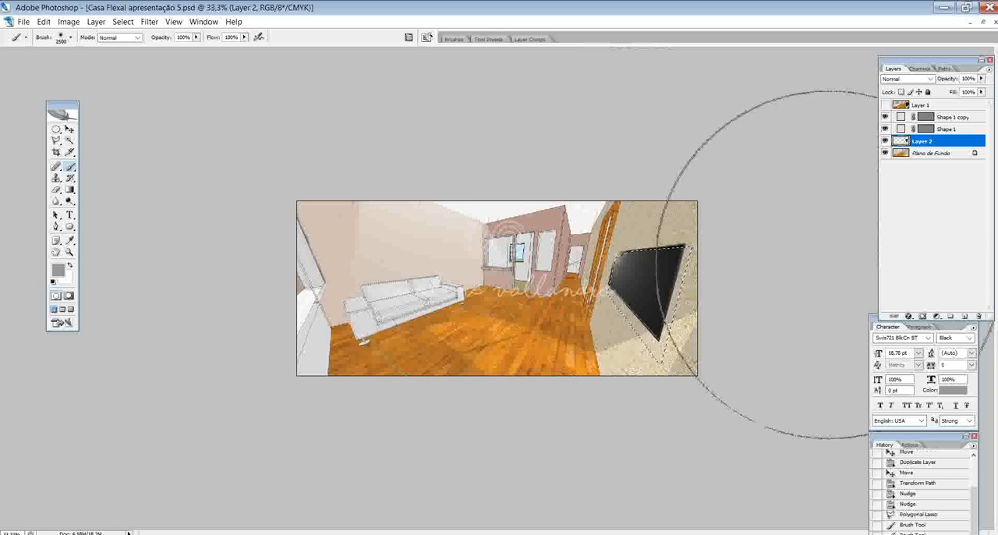
key("ctrl+z")
- Duplicate the Plano de Fundo layer as Plano de Fundo copy within the same document
left_click(926, 151)
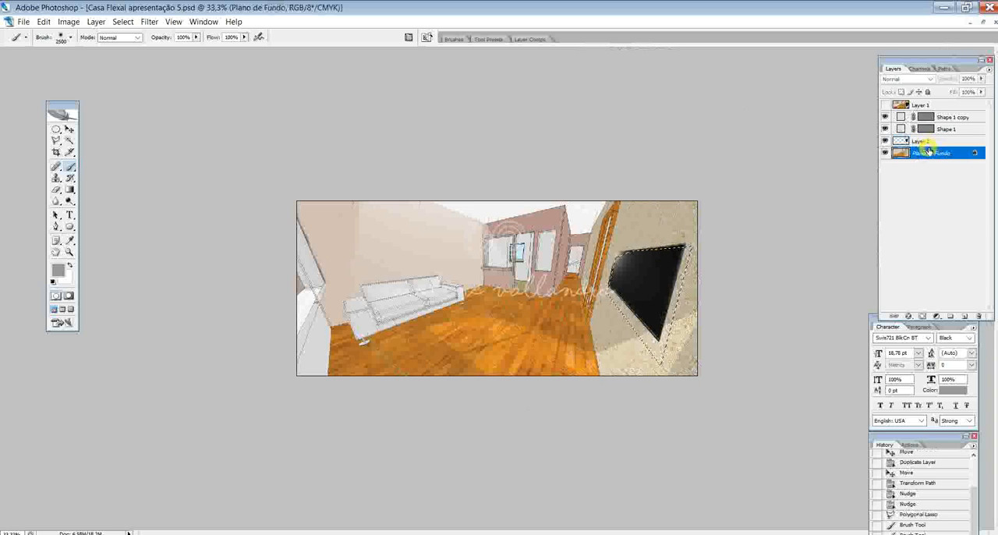
right_click(927, 152)
left_click(897, 172)
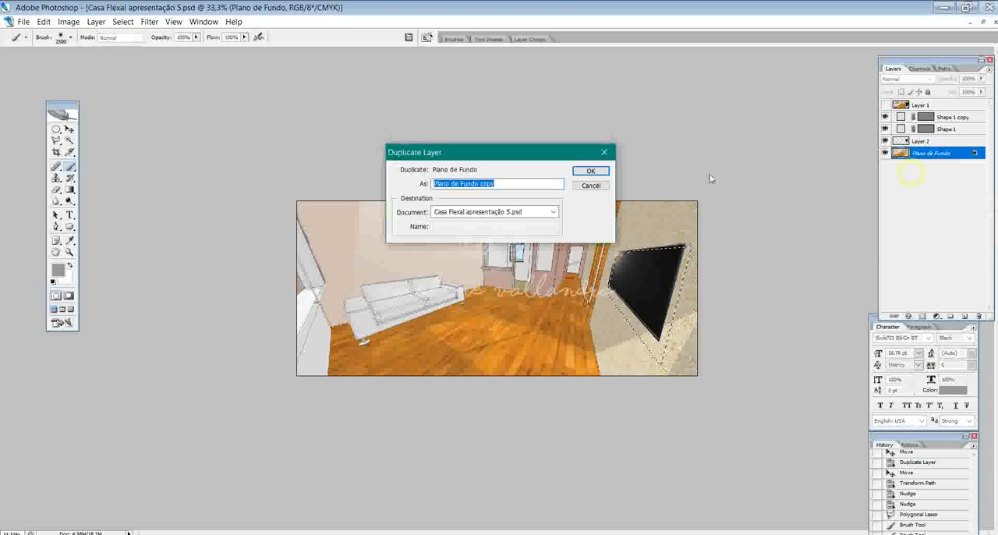
left_click(590, 171)
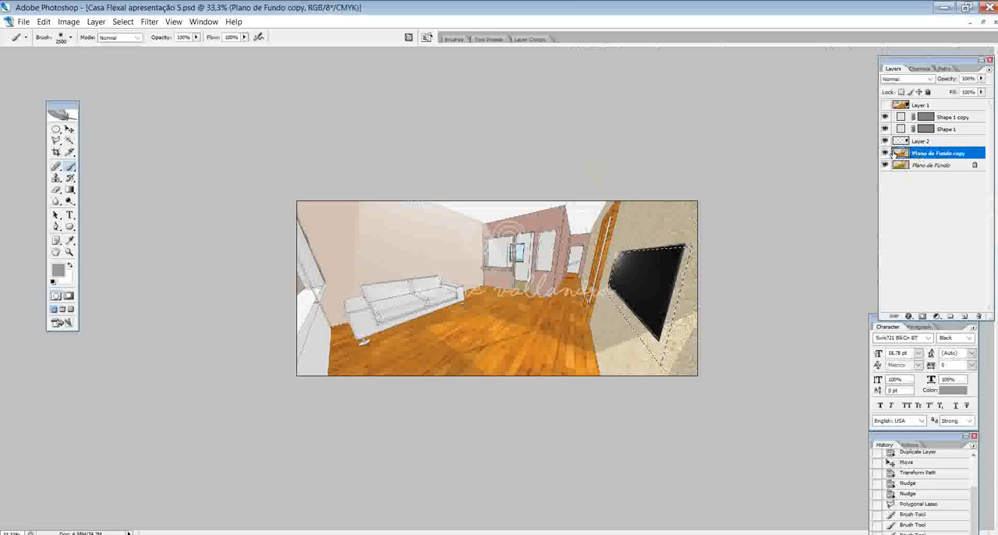
- Build up a soft grey shadow inside the selection around the TV on Plano de Fundo copy with repeated large brush dabs
left_click(585, 158)
left_click(583, 151)
left_click(591, 155)
left_click(588, 156)
left_click(599, 162)
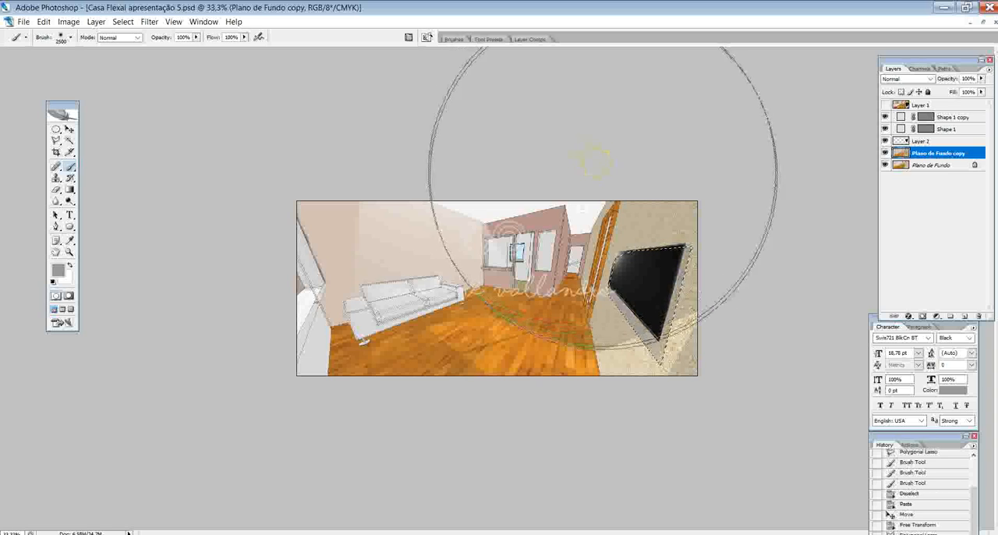
left_click(606, 158)
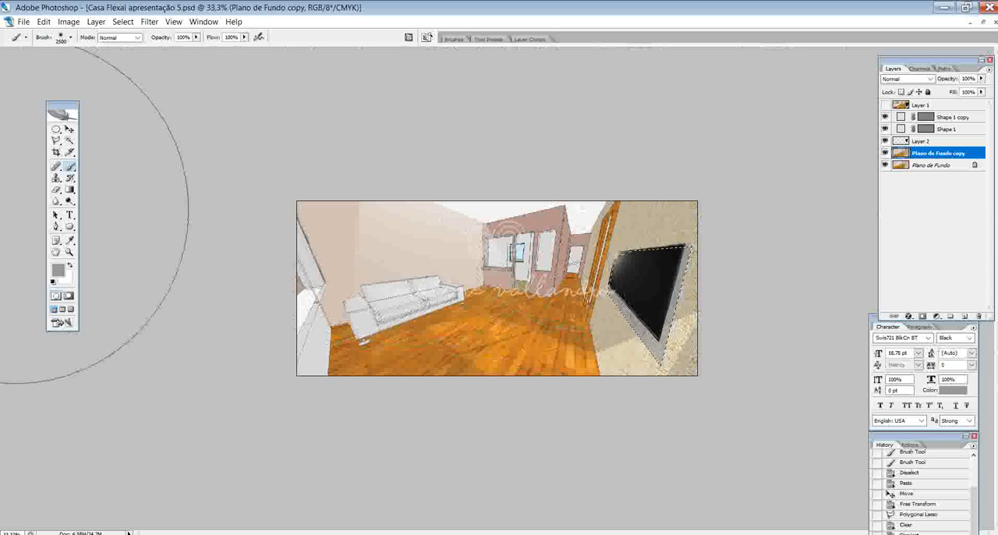
- Choose a darker grey foreground colour and brush it over the selected TV shadow
left_click(58, 270)
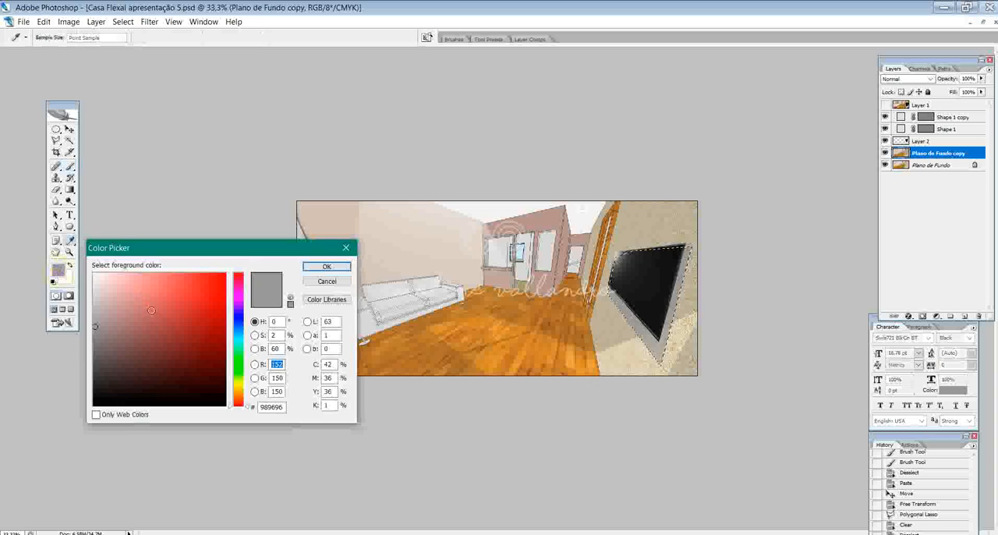
left_click(98, 350)
left_click(327, 266)
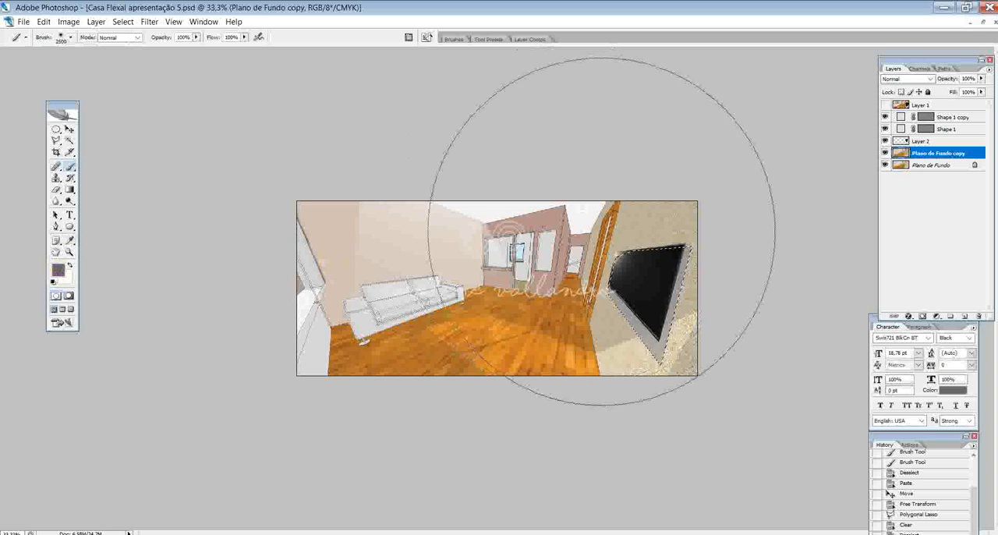
left_click(573, 186)
left_click(570, 176)
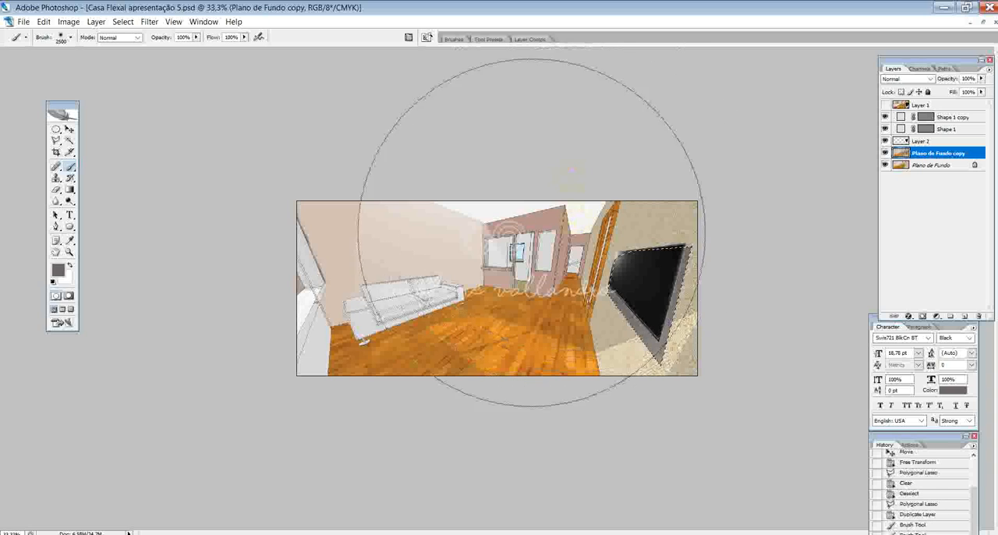
- Set the foreground colour to #4b4848, darken the lower part of the TV shadow with the brush and clear the selection
left_click(58, 270)
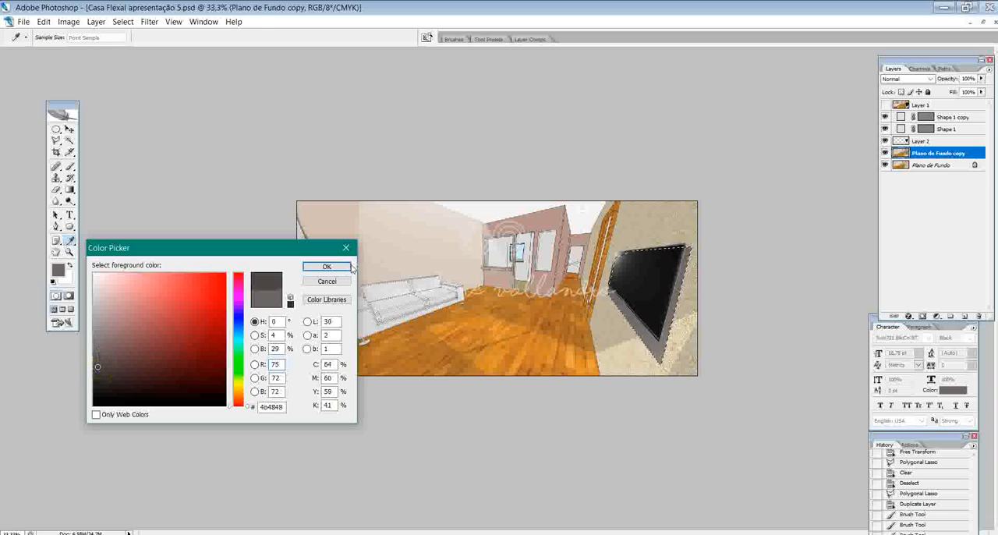
left_click(326, 266)
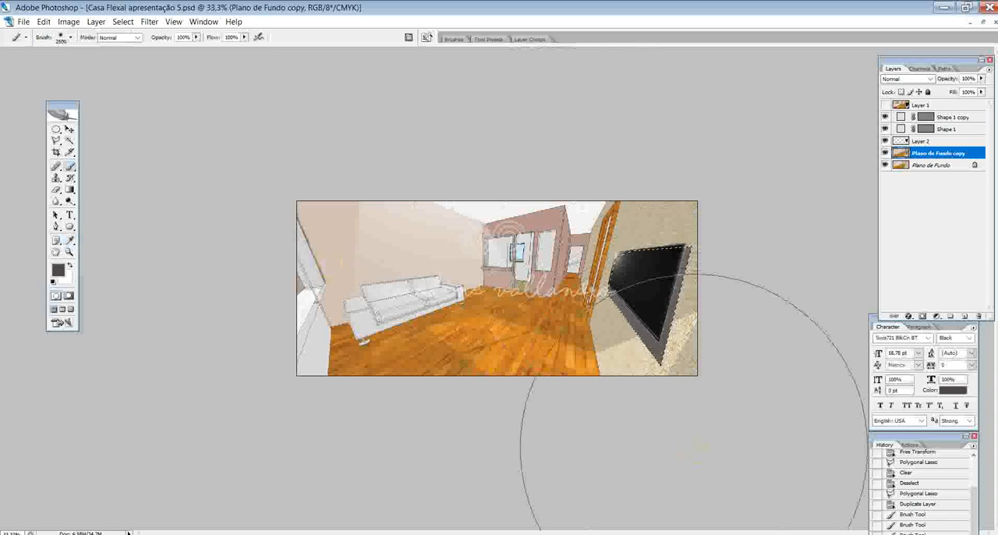
left_click(730, 479)
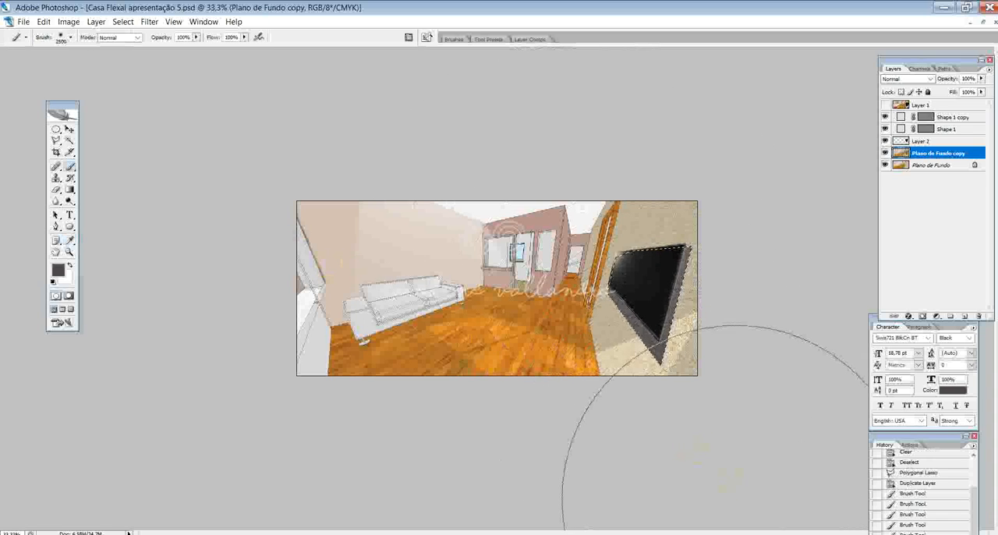
key("ctrl+d")
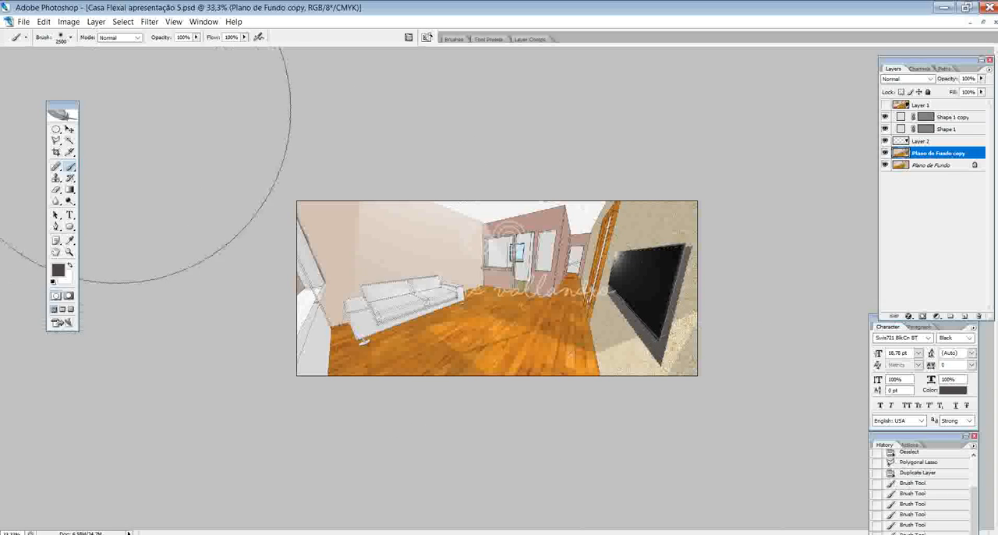
- Hide Plano de Fundo copy and duplicate the TV layer, Layer 2, as Layer 2 copy
left_click(69, 129)
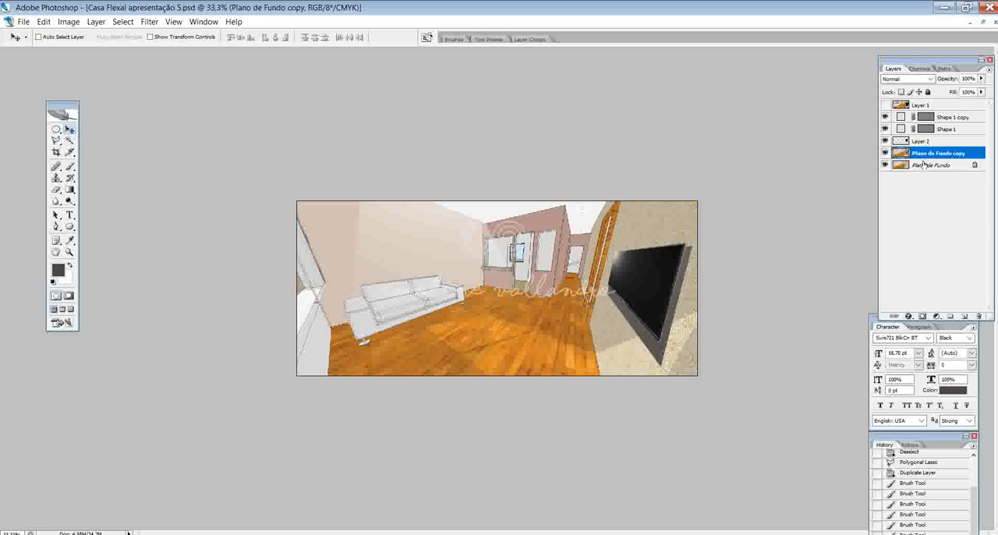
left_click(884, 152)
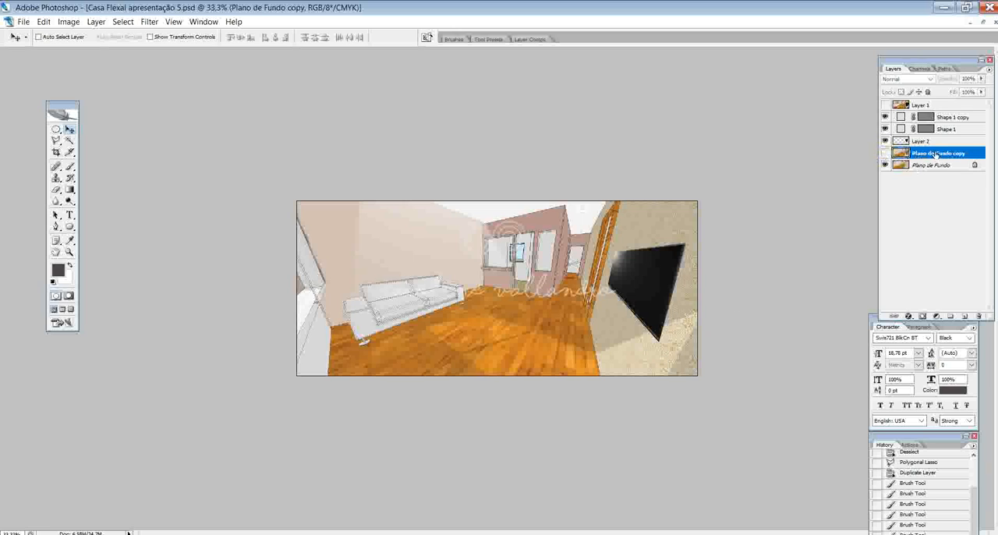
left_click(939, 140)
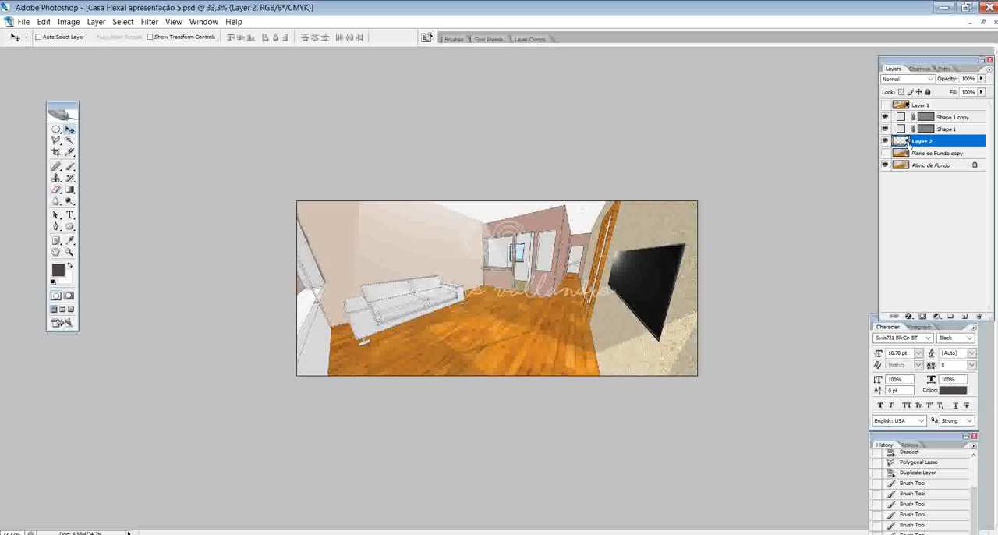
right_click(904, 141)
left_click(908, 174)
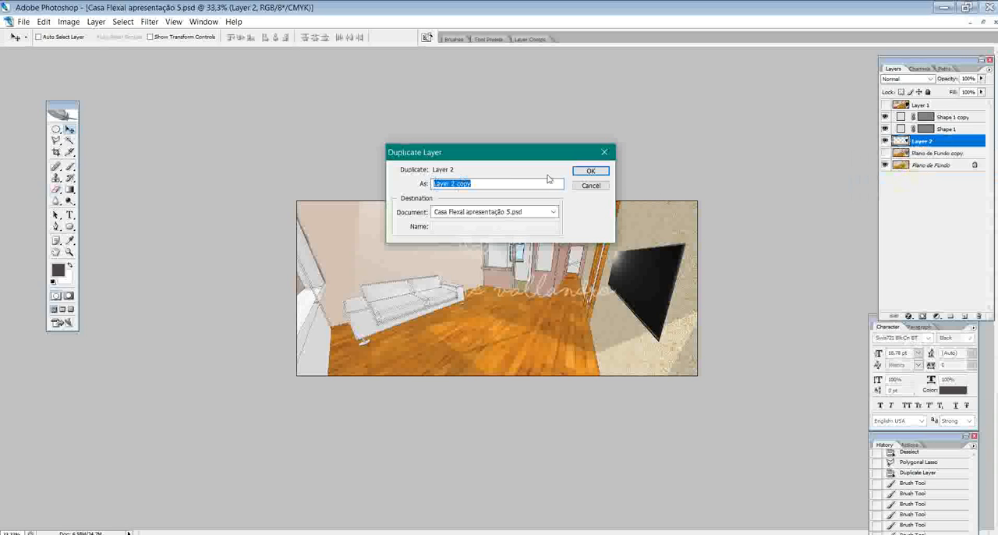
left_click(588, 171)
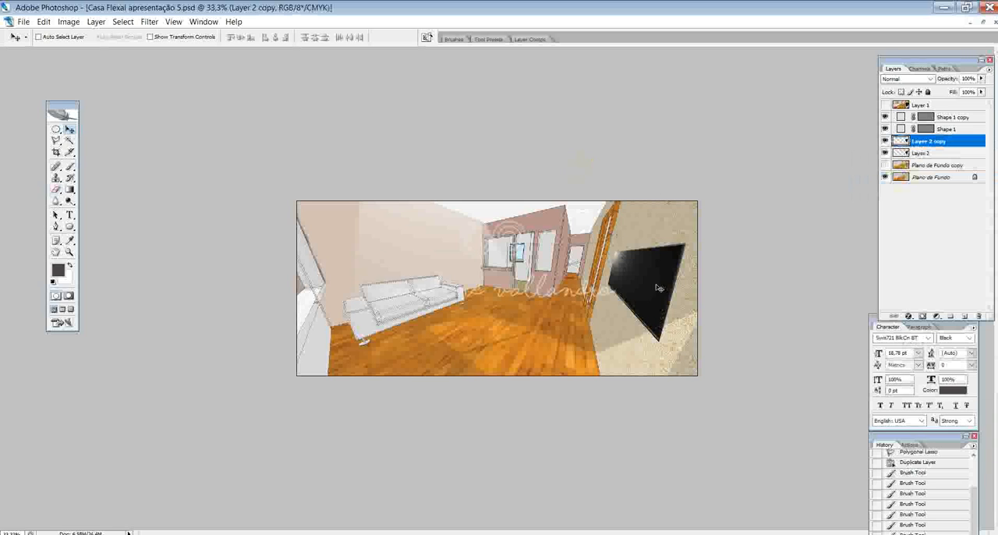
- Move Layer 2 copy slightly up and left, and shift the original Layer 2 slightly down and right behind it
left_click_drag(648, 281, 644, 280)
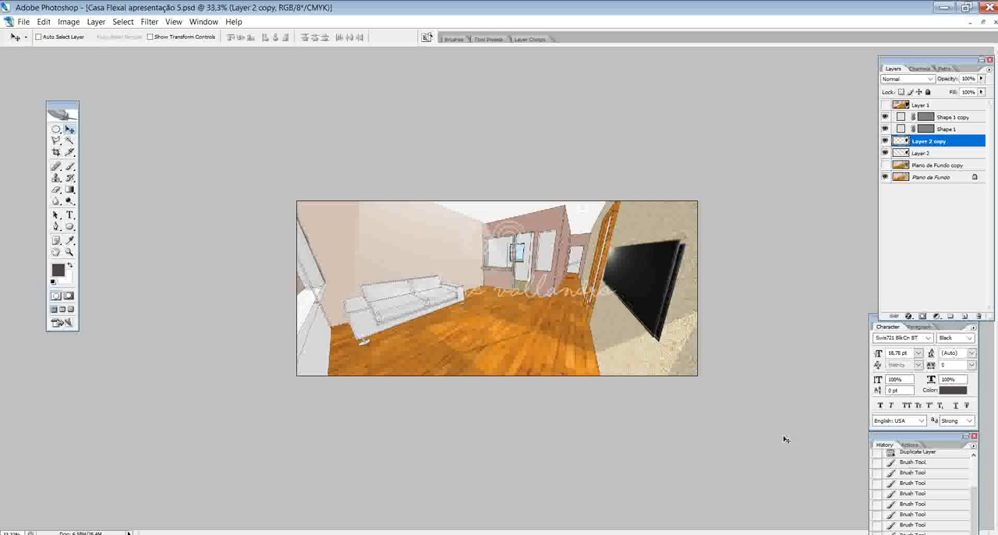
left_click(927, 153)
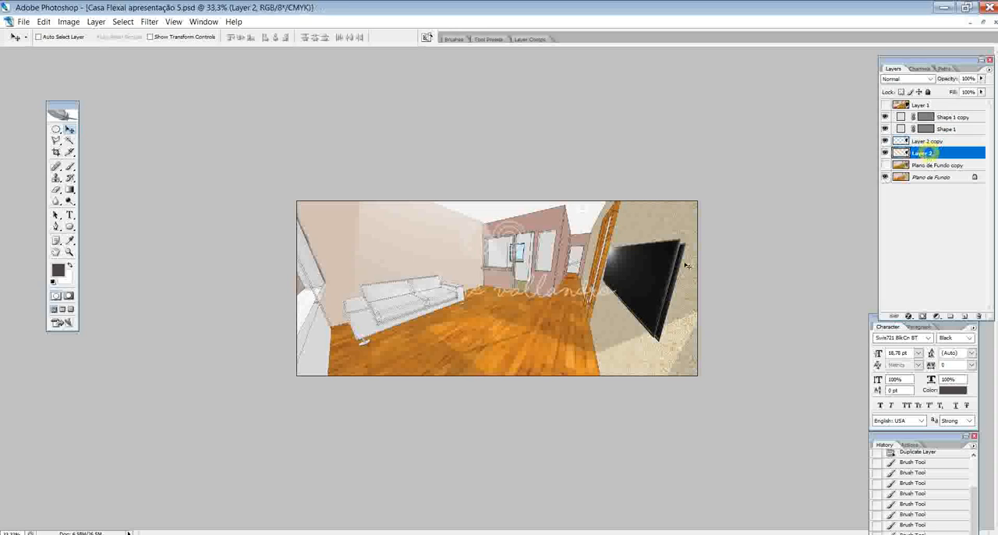
left_click_drag(670, 303, 674, 309)
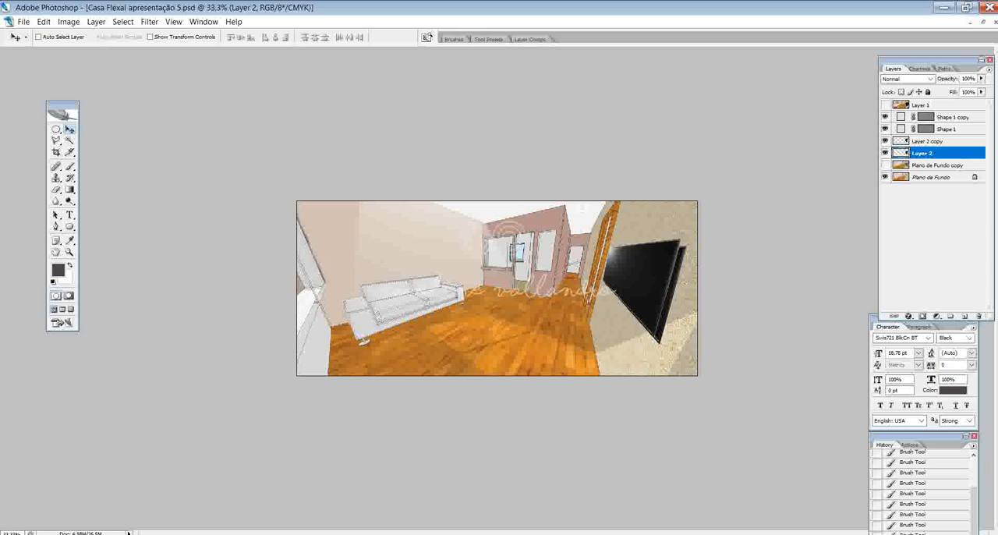
- Lower the fill of Layer 2 to 68% to soften it as a shadow, and make Layer 2 copy active
left_click_drag(980, 92, 962, 106)
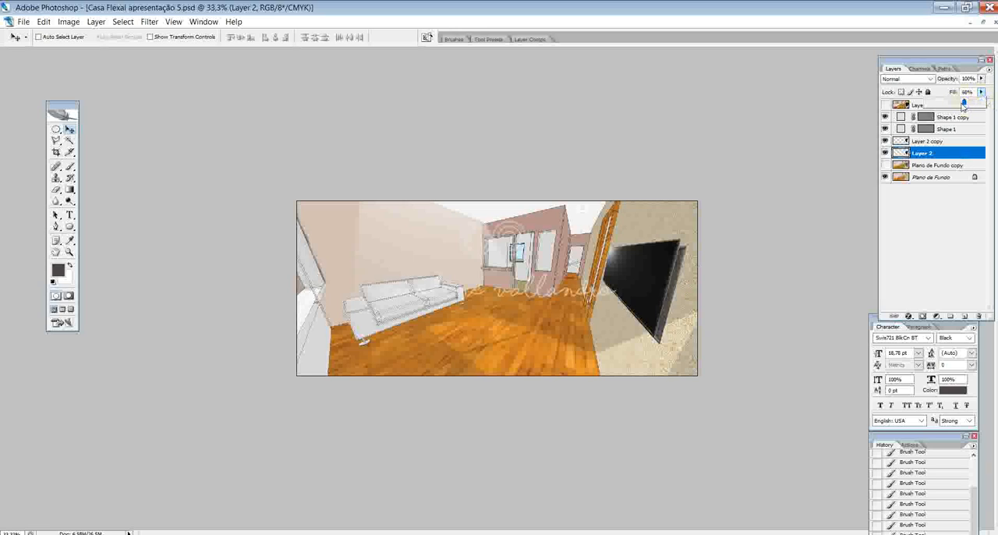
left_click(938, 142)
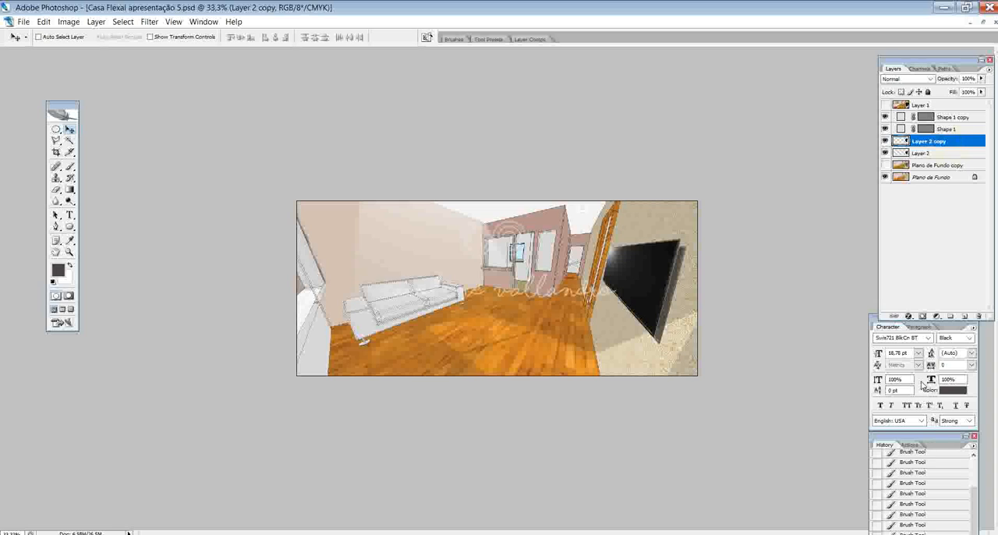
key("ctrl+plus")
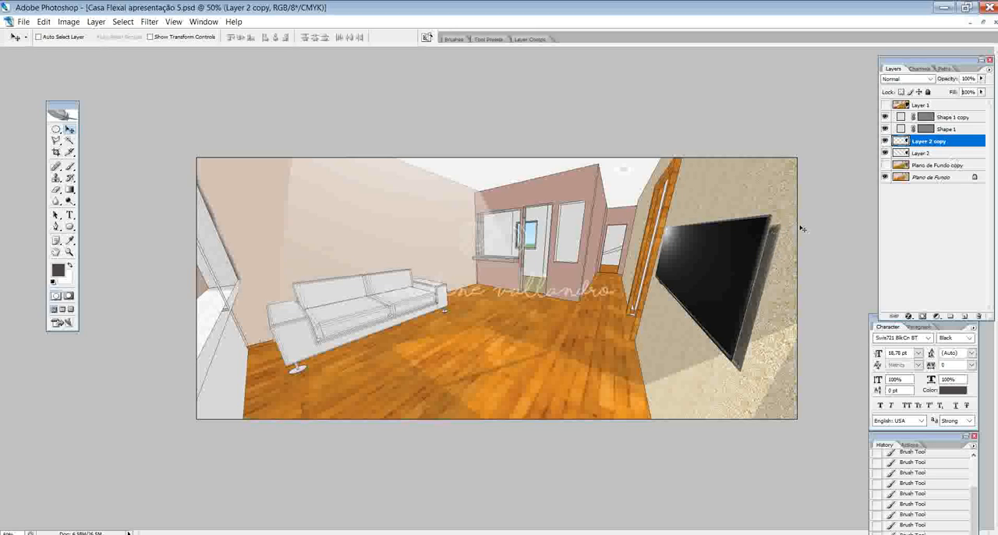
- Identify the rear TV layer by toggling visibility and select its shadow outline on Layer 2 with the Magic Wand
left_click(69, 140)
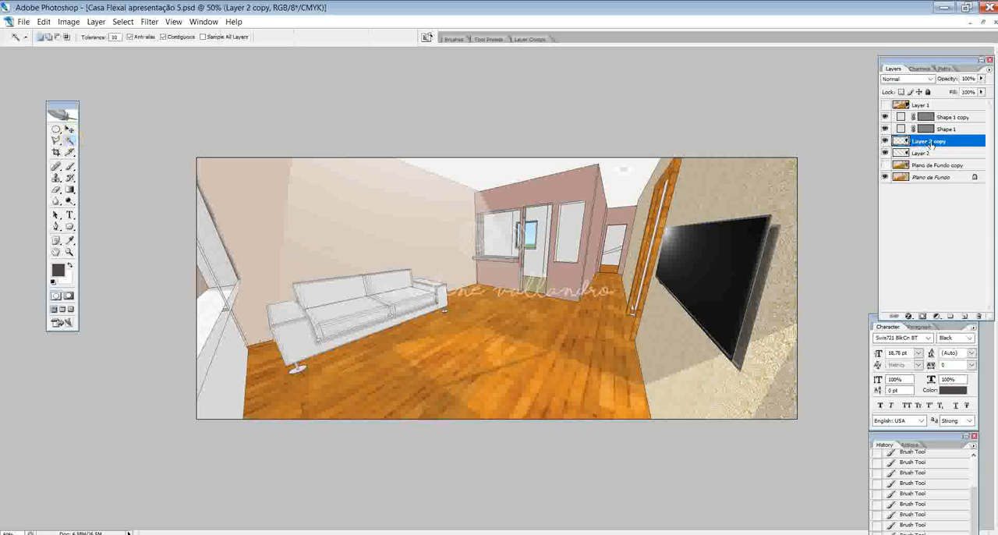
left_click(884, 143)
left_click(884, 142)
left_click(922, 154)
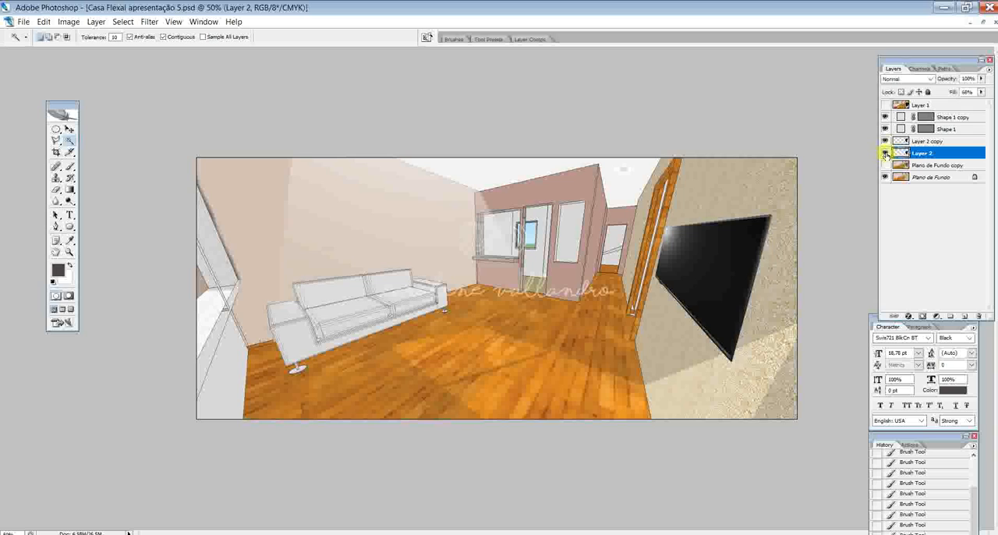
left_click(779, 357)
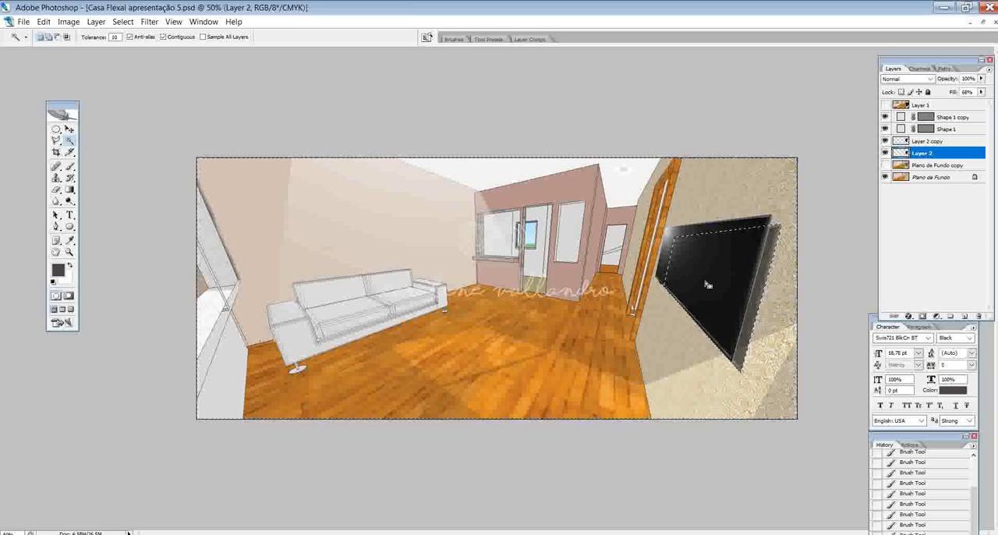
- Sample dark grey #4d4b45 from the TV's shadow as the foreground colour and brush it over the selected shadow area
left_click(70, 166)
left_click(58, 270)
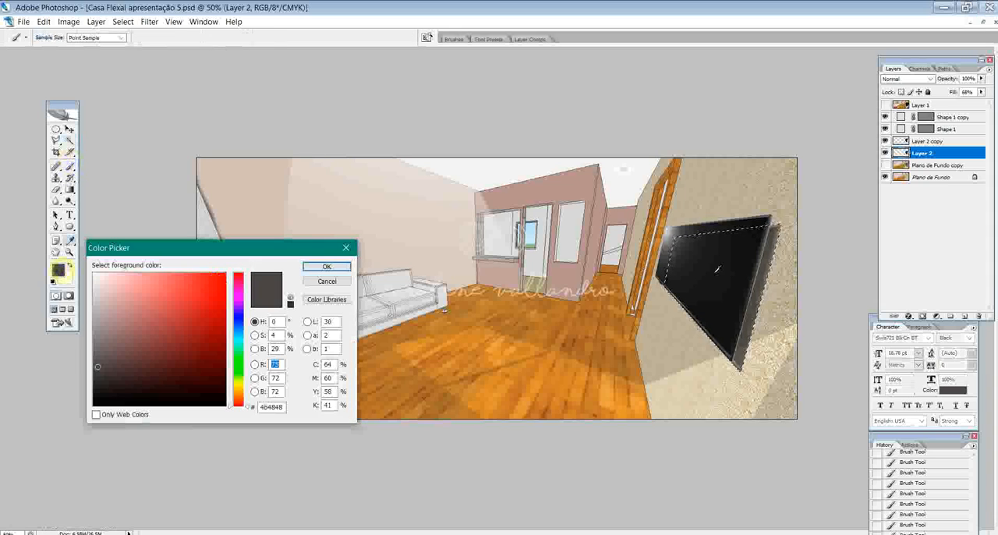
left_click(216, 205)
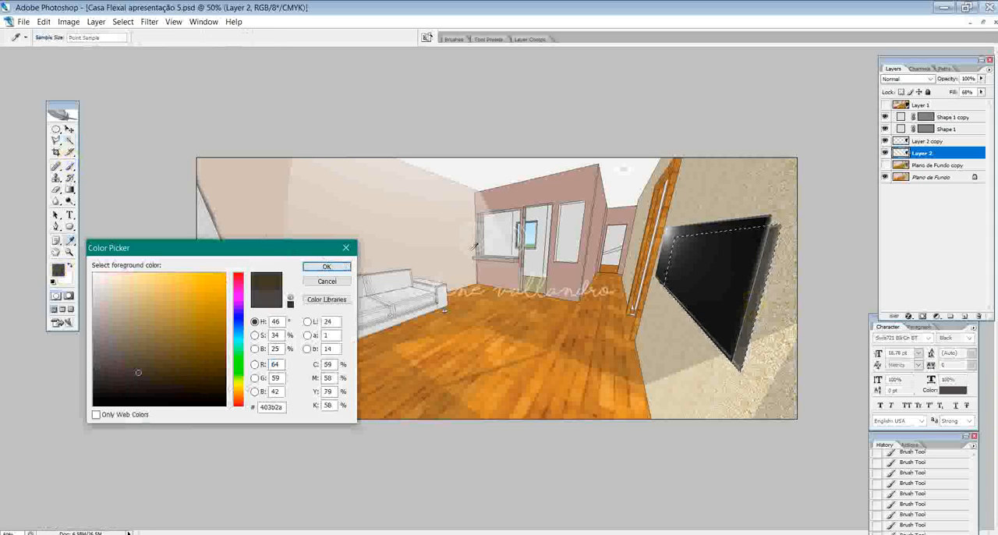
left_click(769, 241)
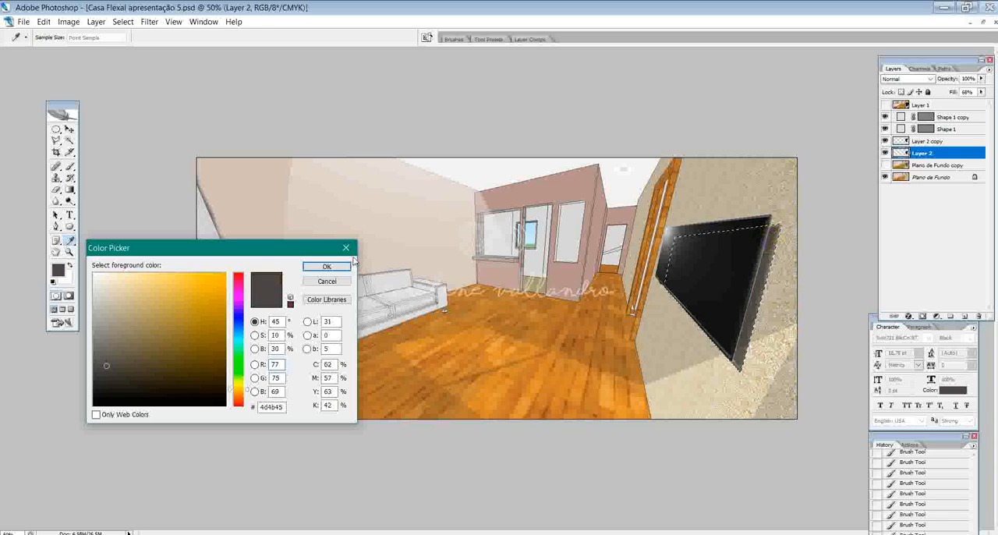
left_click(327, 266)
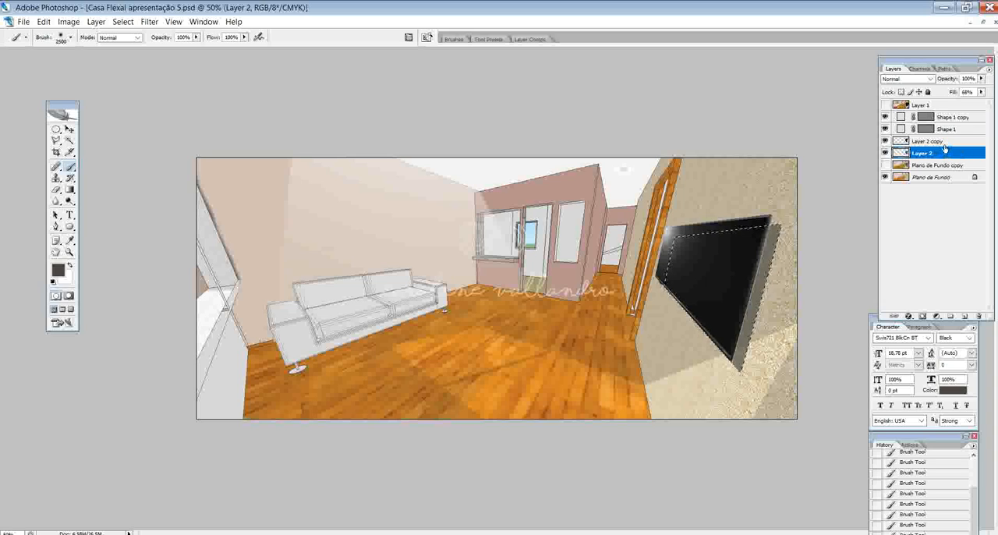
- Revert the history to the Magic Wand state before the shadow was brushed, and deselect everything
left_click_drag(940, 443, 140, 281)
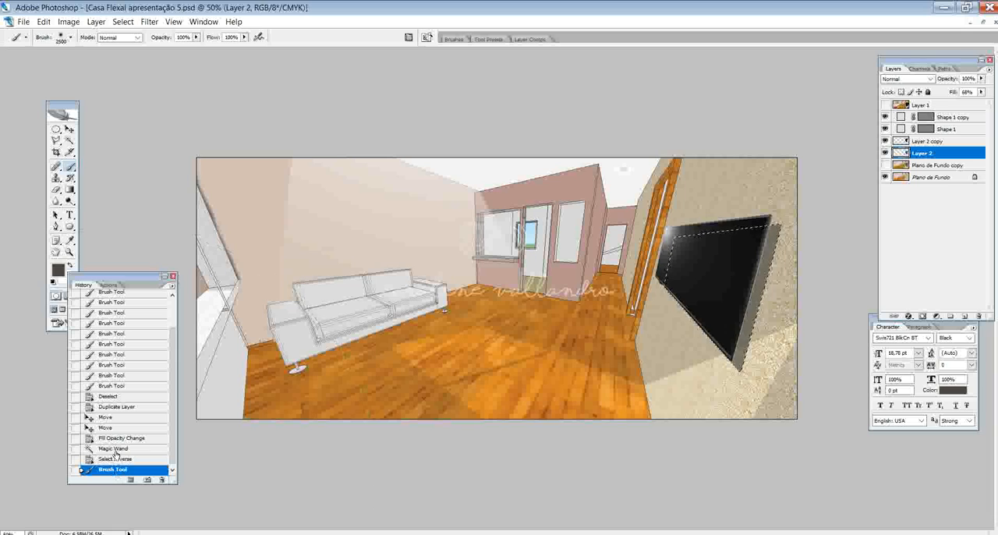
left_click(119, 448)
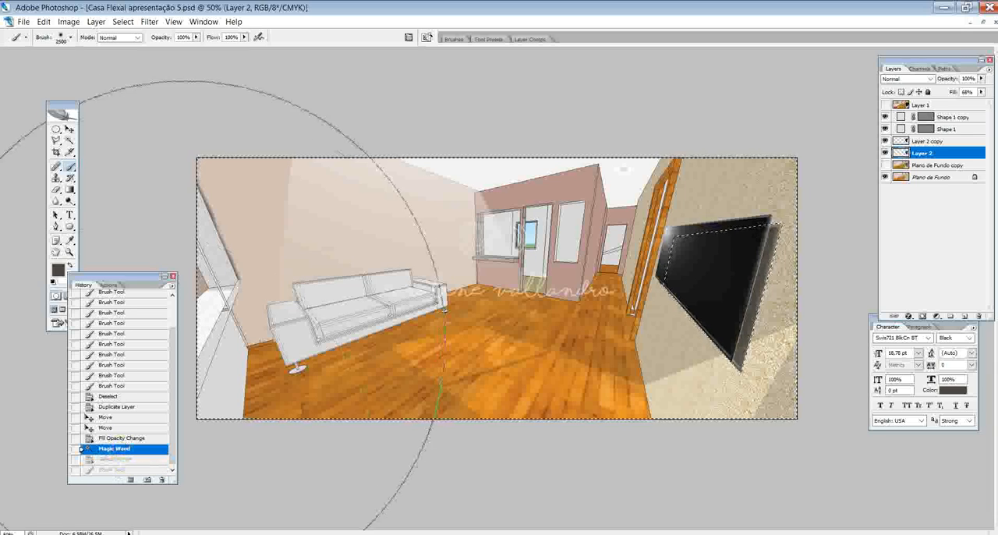
left_click_drag(131, 277, 144, 302)
key("ctrl+d")
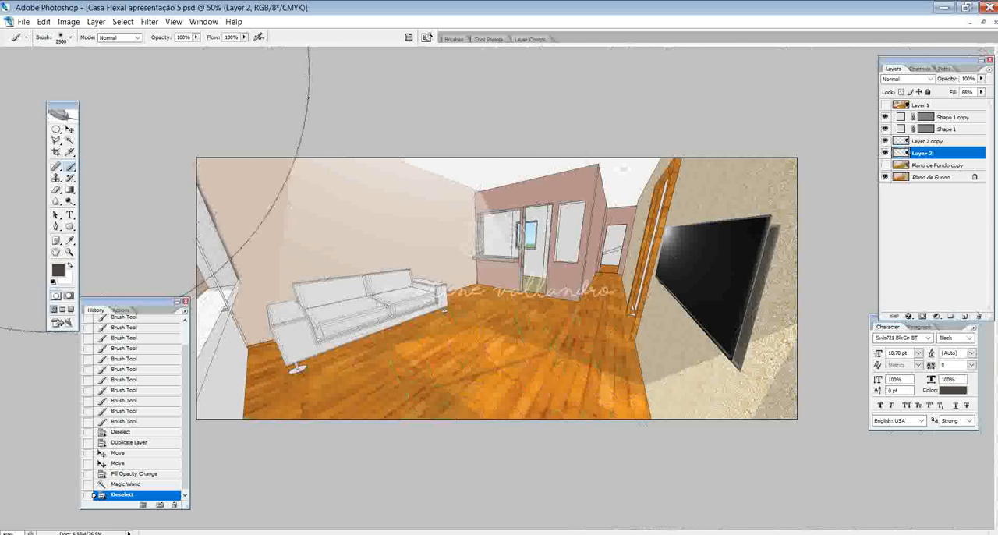
- Switch to Chrome and search Google for "banquetas cozinha"
left_click(69, 129)
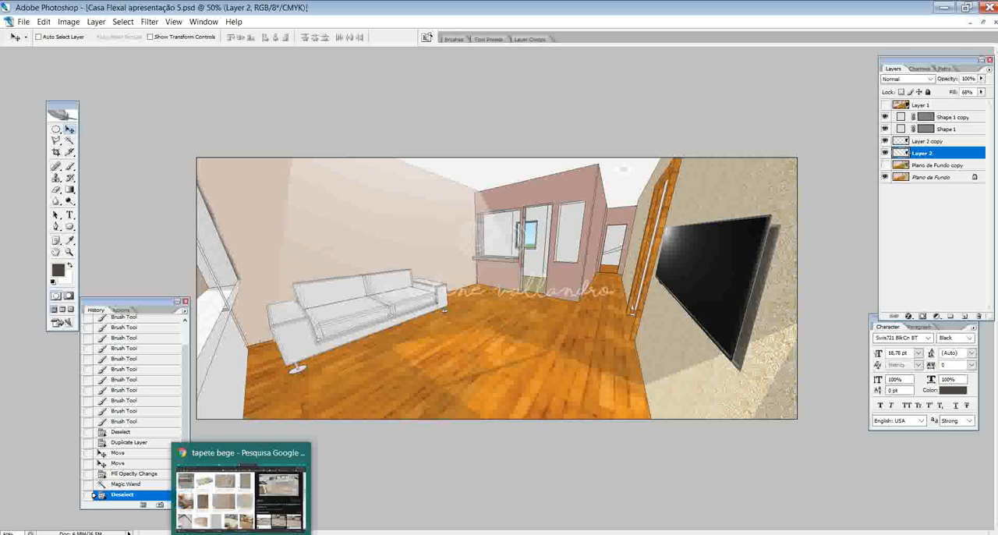
left_click(241, 530)
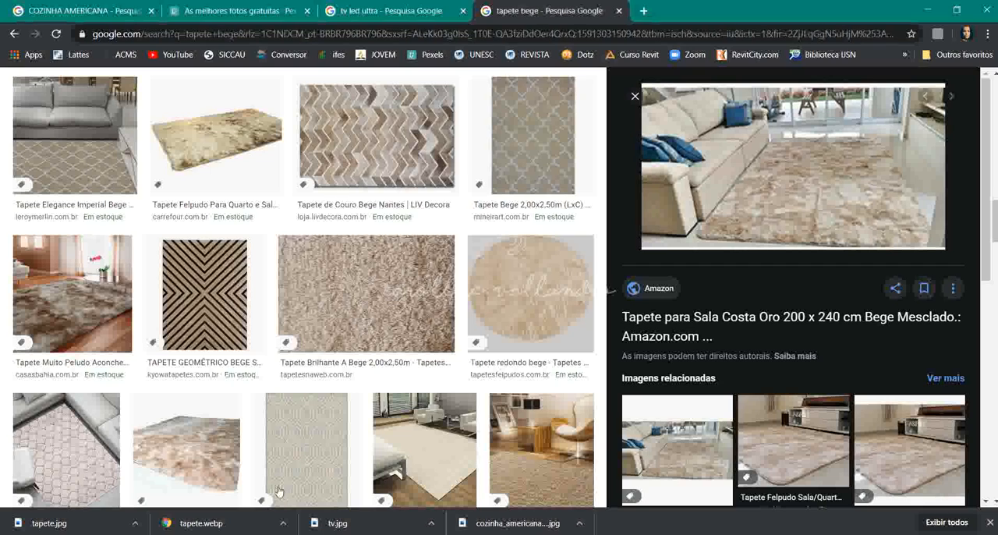
left_click(254, 36)
type("baquetas")
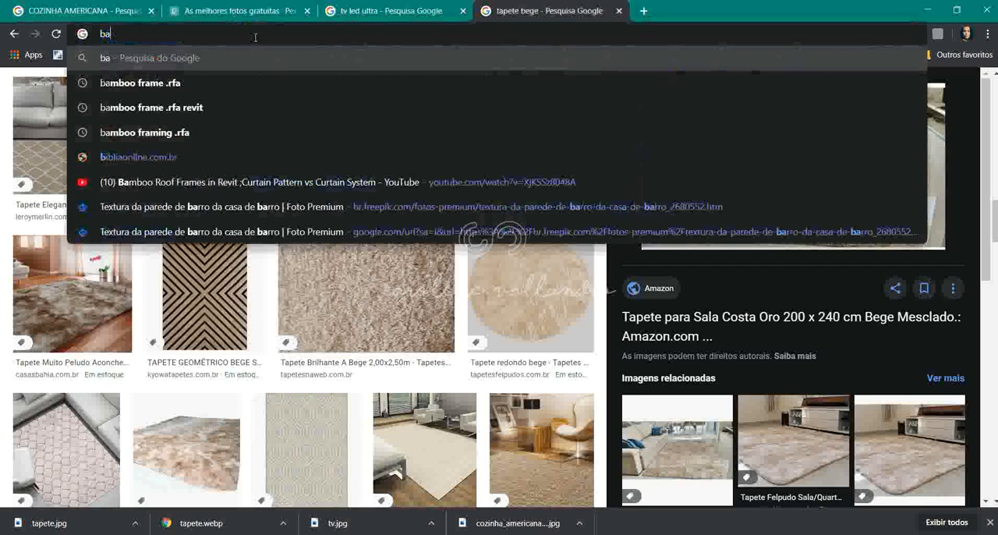
key("BackSpace")
key("BackSpace")
key("BackSpace")
key("BackSpace")
key("BackSpace")
key("BackSpace")
key("BackSpace")
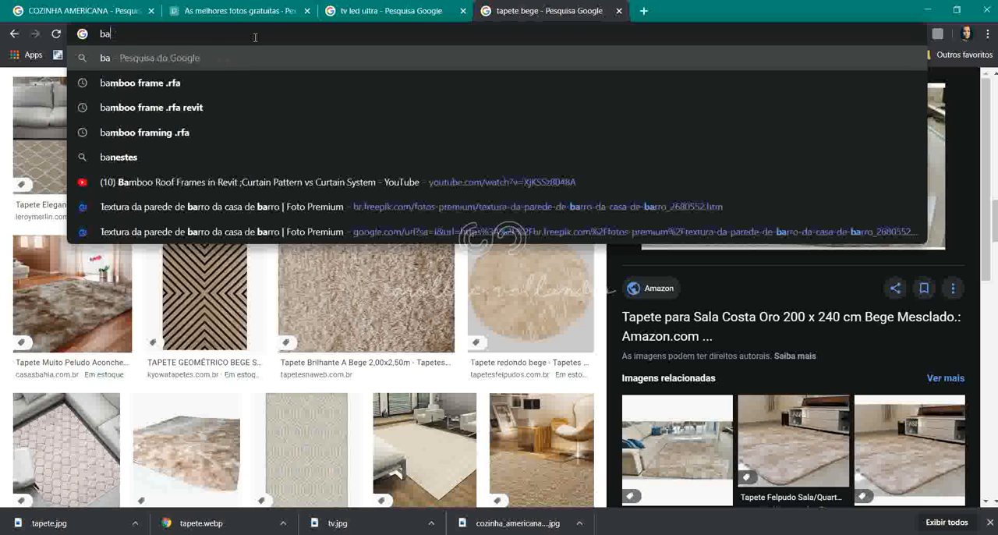
type("nquetas cozinha")
key("Return")
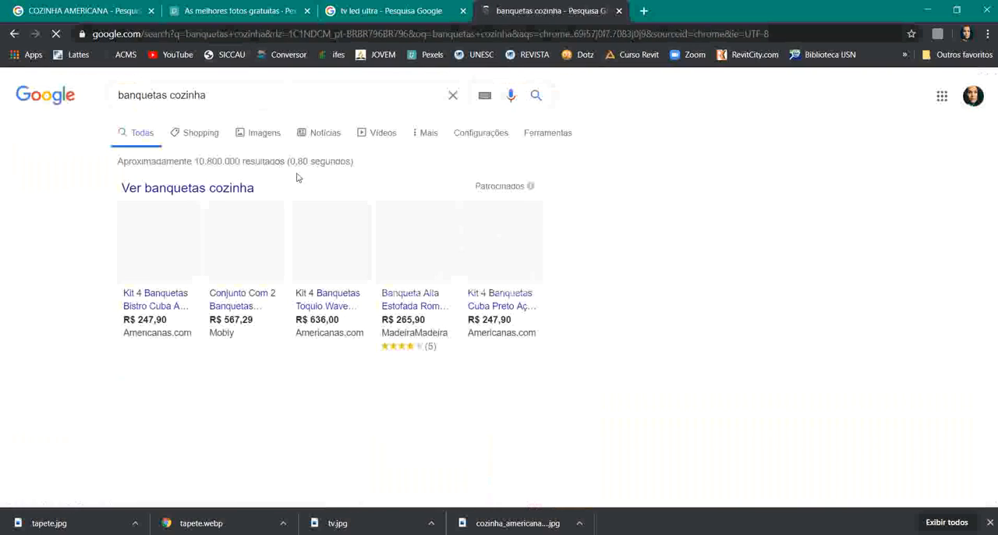
- Show the image results for the stool search and preview the Viva Decora photo of four white stools with wooden legs
scroll(574, 312, "down", 2)
scroll(608, 318, "up", 1)
scroll(611, 320, "down", 1)
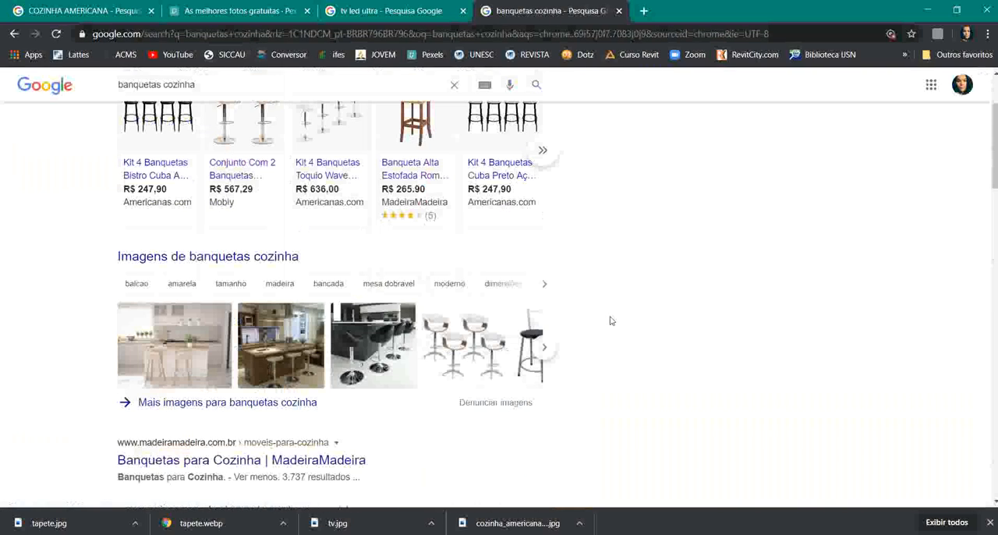
scroll(609, 325, "down", 3)
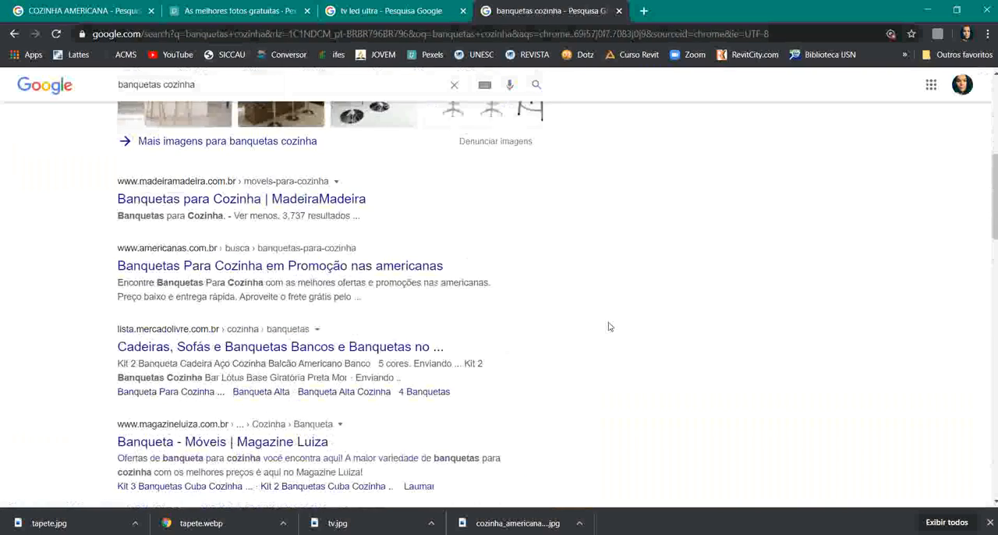
scroll(338, 192, "up", 5)
left_click(195, 385)
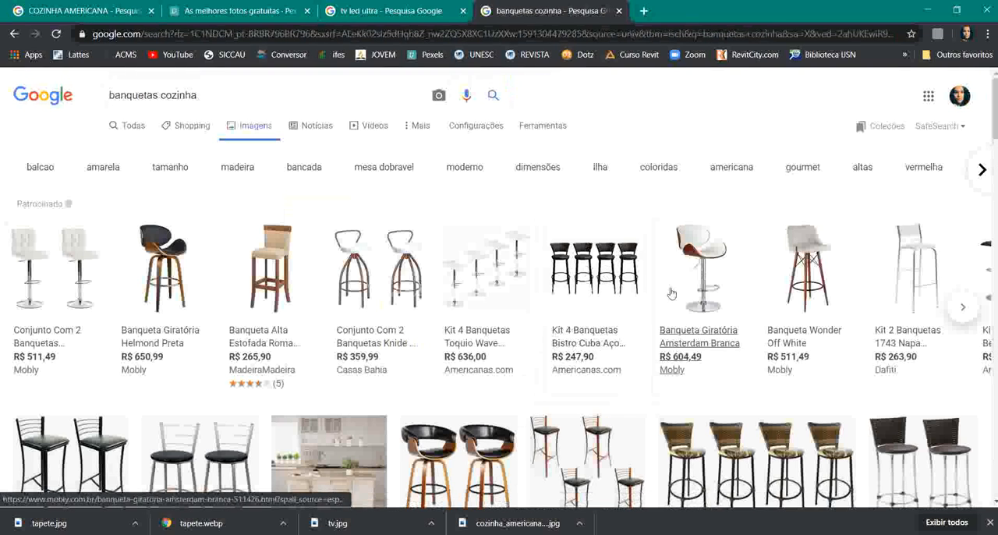
scroll(735, 319, "down", 6)
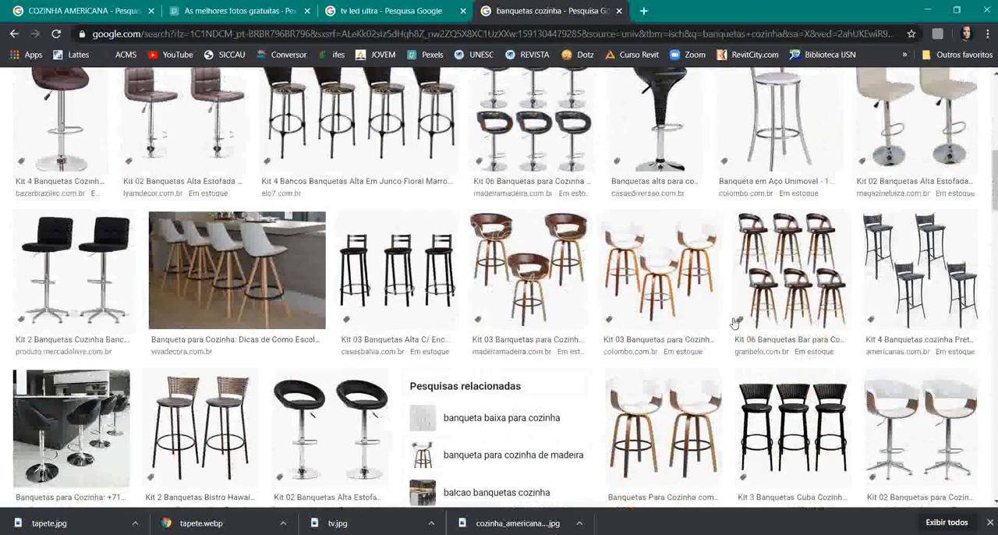
left_click(218, 251)
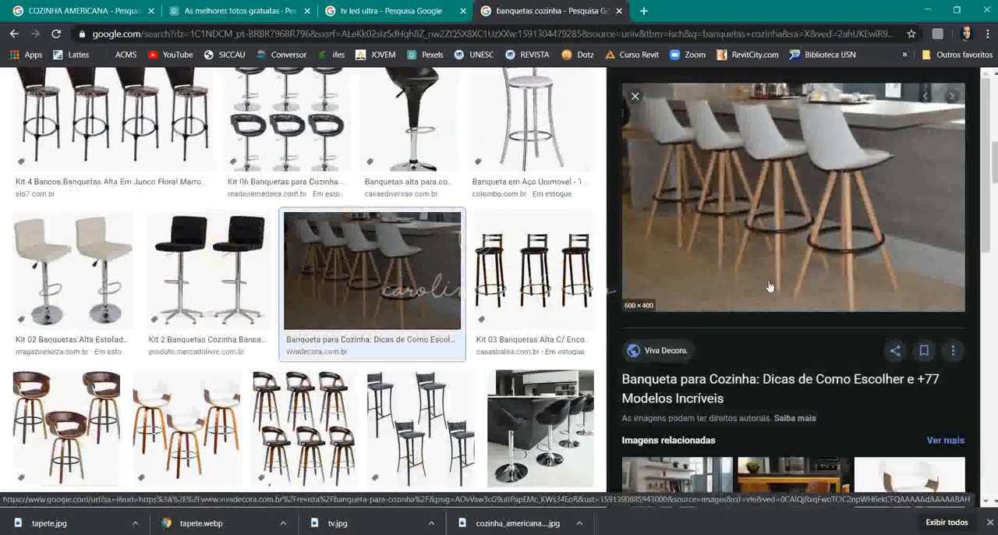
- Save the previewed photo of the four white stools as banquetas in PNG format in the AULA 05 folder
scroll(370, 313, "down", 10)
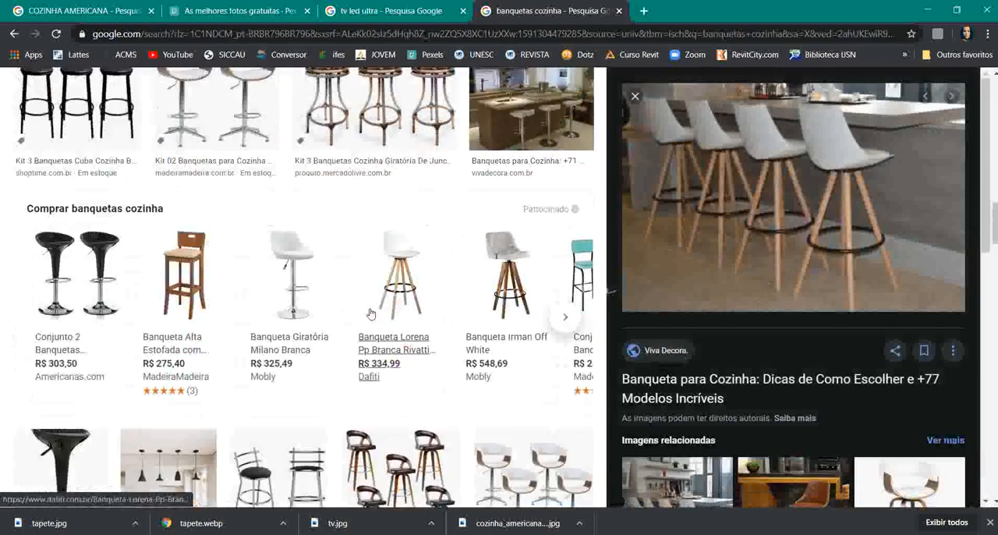
scroll(374, 311, "down", 3)
scroll(378, 311, "up", 3)
scroll(732, 218, "up", 2)
scroll(795, 226, "up", 1)
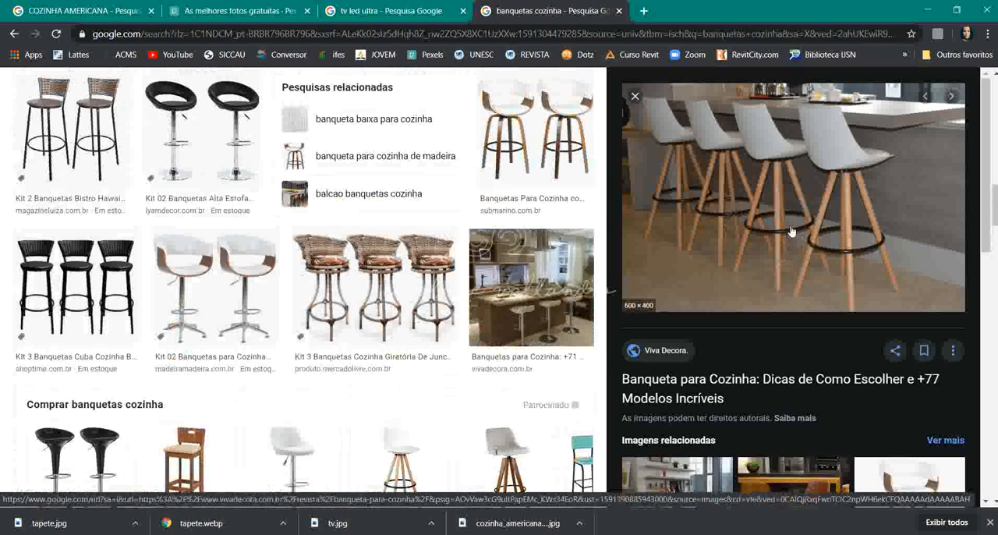
scroll(785, 240, "up", 2)
right_click(759, 229)
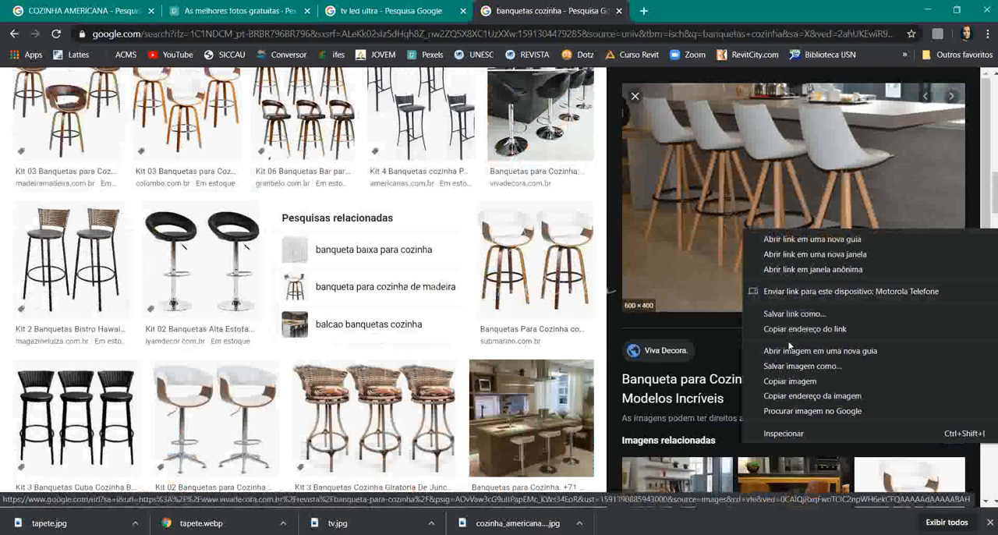
left_click(802, 365)
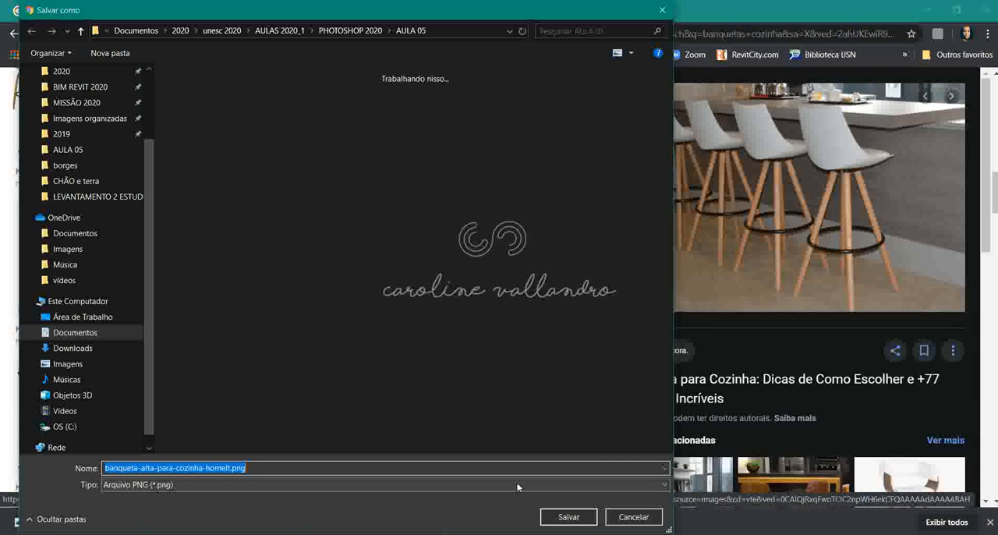
type("banquetas")
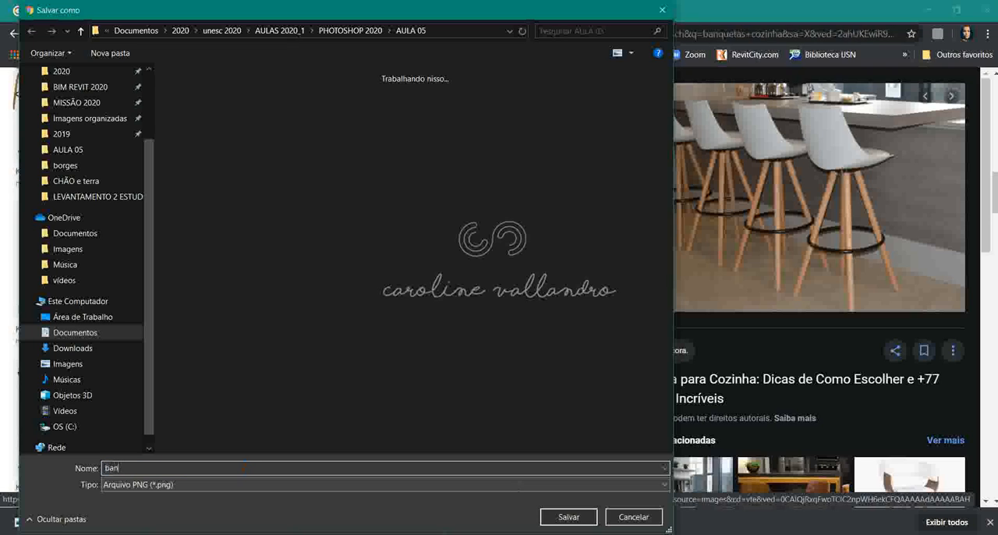
left_click(592, 512)
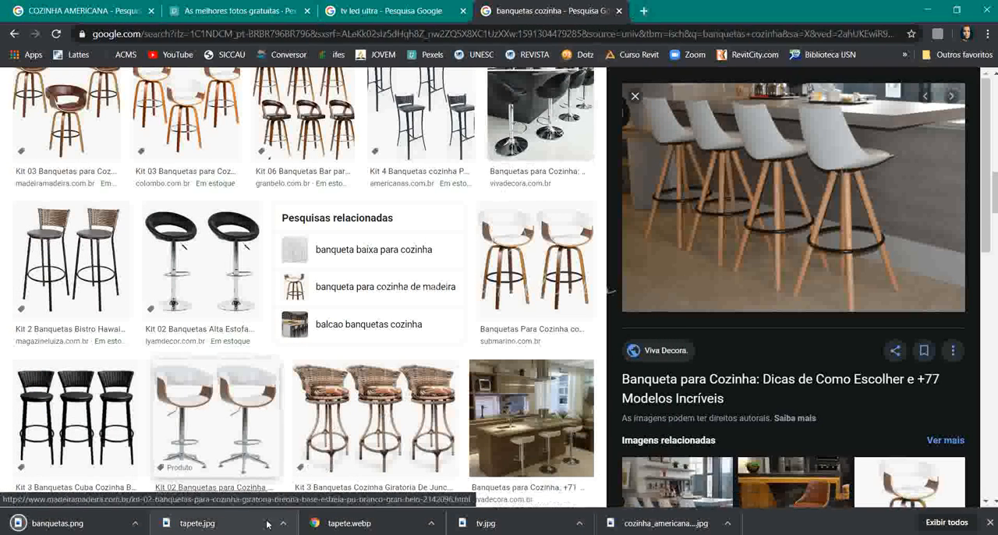
- Open the saved banquetas.png in Photoshop from its folder
mouse_move(173, 533)
left_click(173, 491)
left_click(215, 200)
left_click_drag(229, 202, 525, 396)
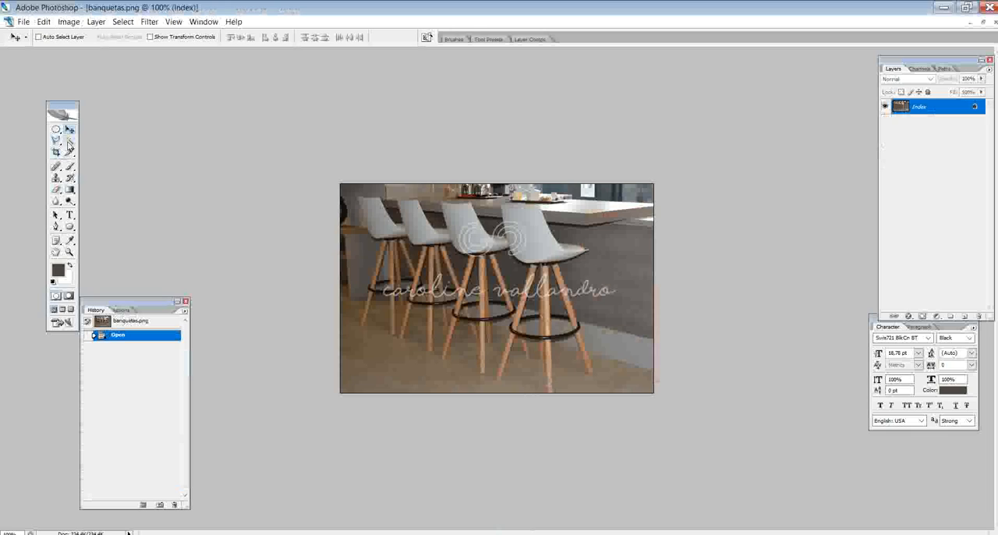
- Set the Magic Wand tolerance to 20 and select the white backrest of the nearest stool
left_click(70, 141)
left_click(117, 37)
type("20")
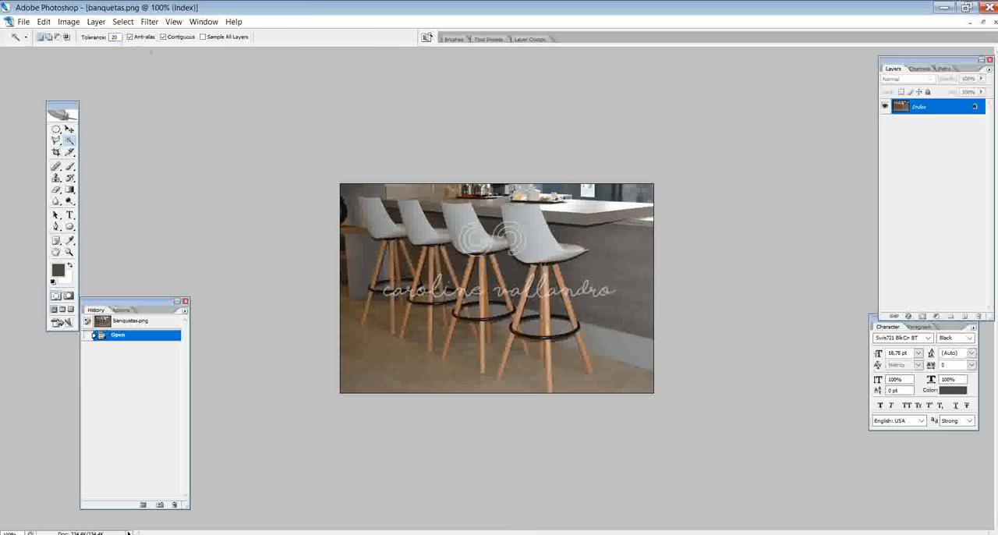
left_click(548, 248)
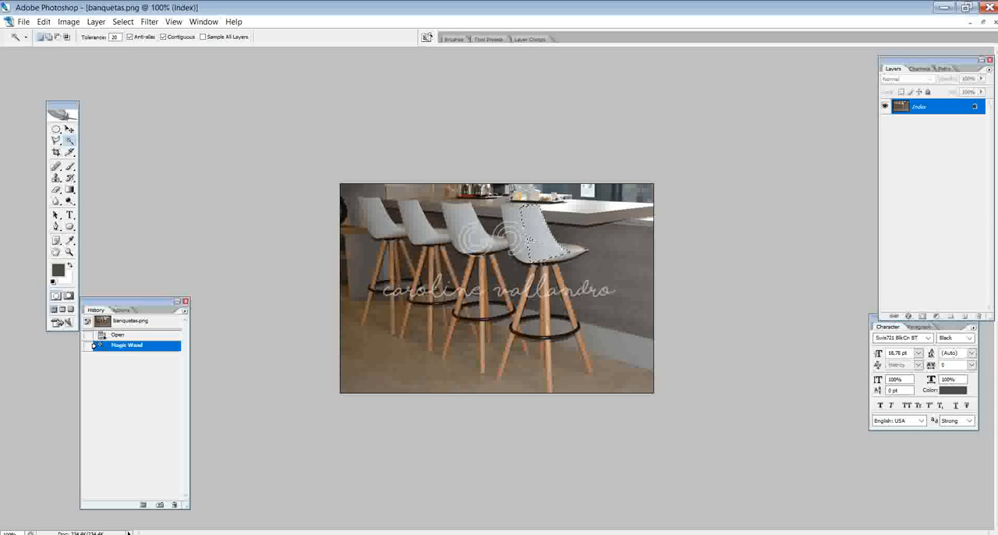
left_click(527, 235, "shift")
left_click(520, 233, "shift")
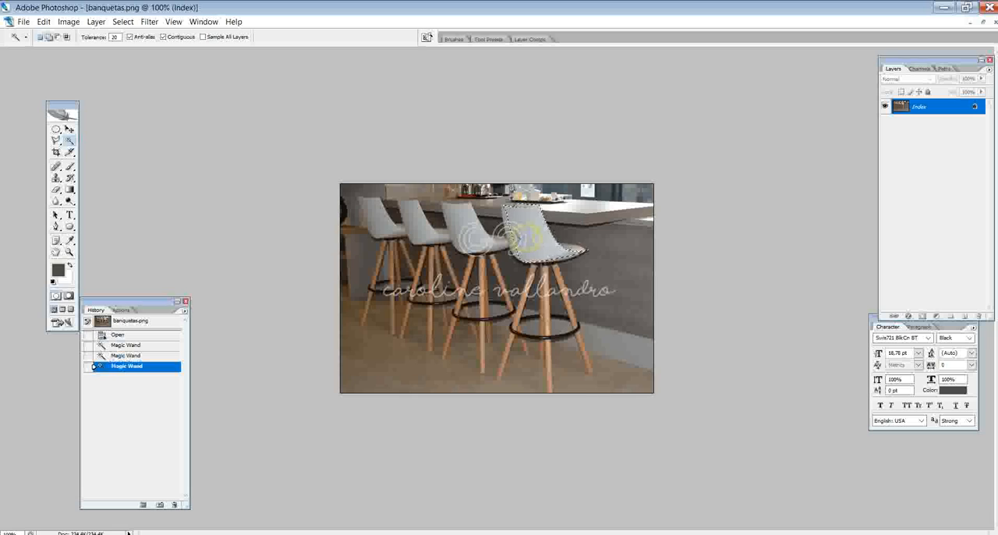
left_click(515, 234, "shift")
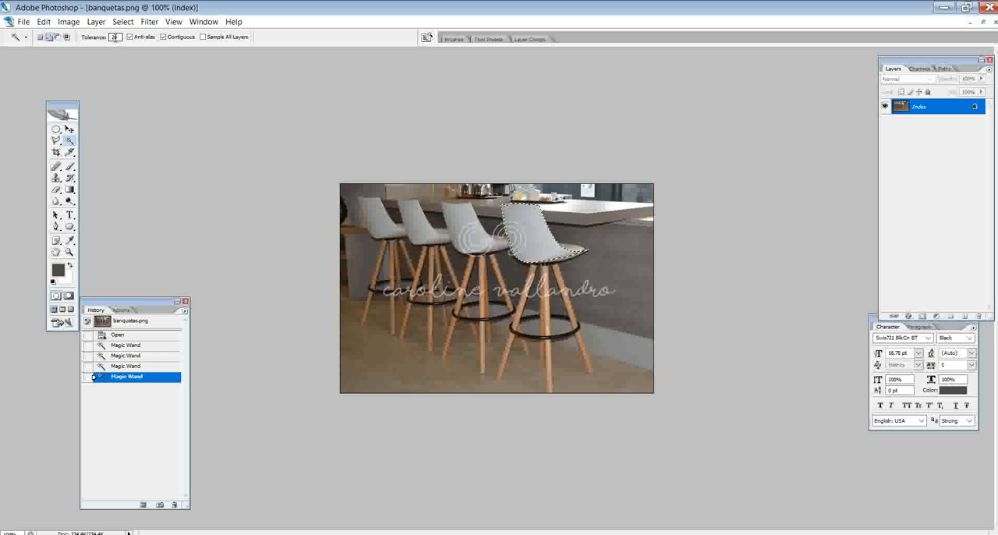
- Extend the Magic Wand selection over the front part and underside edge of the nearest stool's white seat
left_click(566, 241, "shift")
left_click(575, 237, "shift")
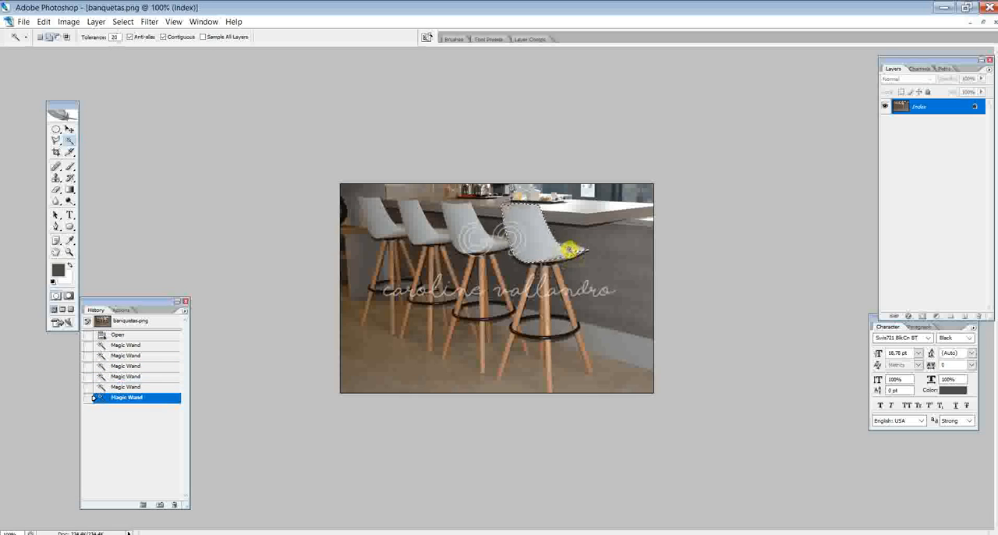
left_click(563, 247, "shift")
left_click(576, 247, "shift")
left_click(568, 251, "shift")
left_click(561, 254, "shift")
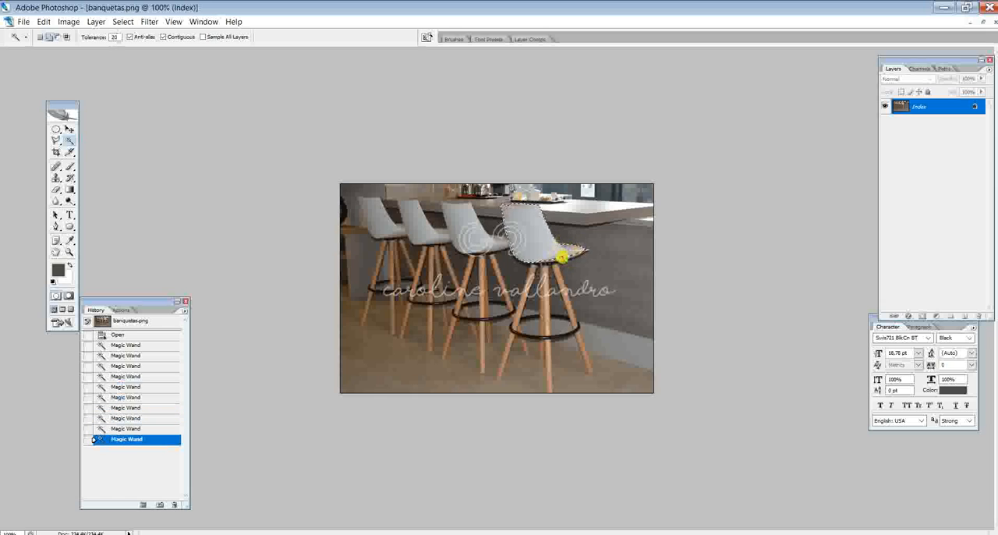
- Add the remaining patches of the nearest stool's seat and backrest to the selection, and undo the last pick at the backrest's upper corner
left_click(550, 248, "shift")
left_click(530, 235, "shift")
left_click(516, 228, "shift")
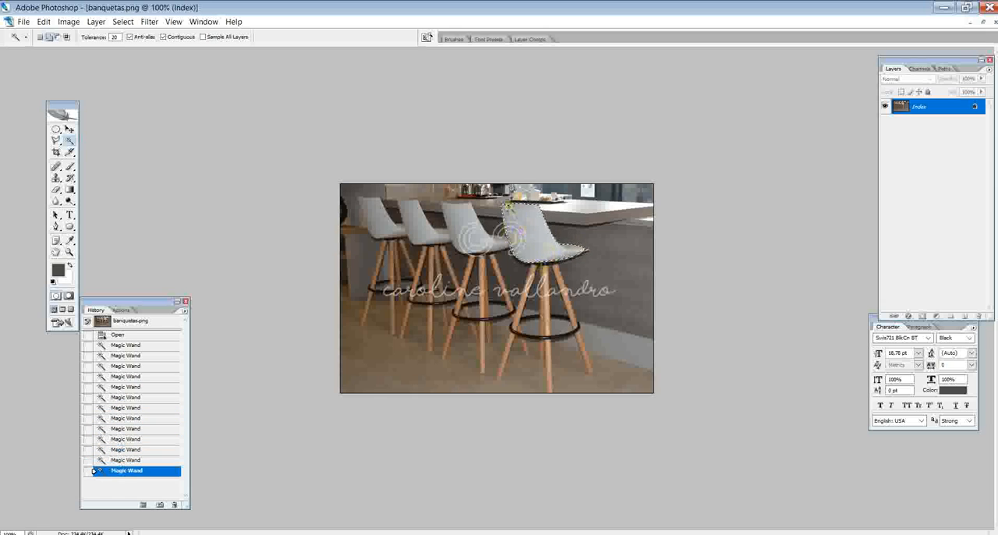
left_click(508, 217, "shift")
left_click(503, 203, "shift")
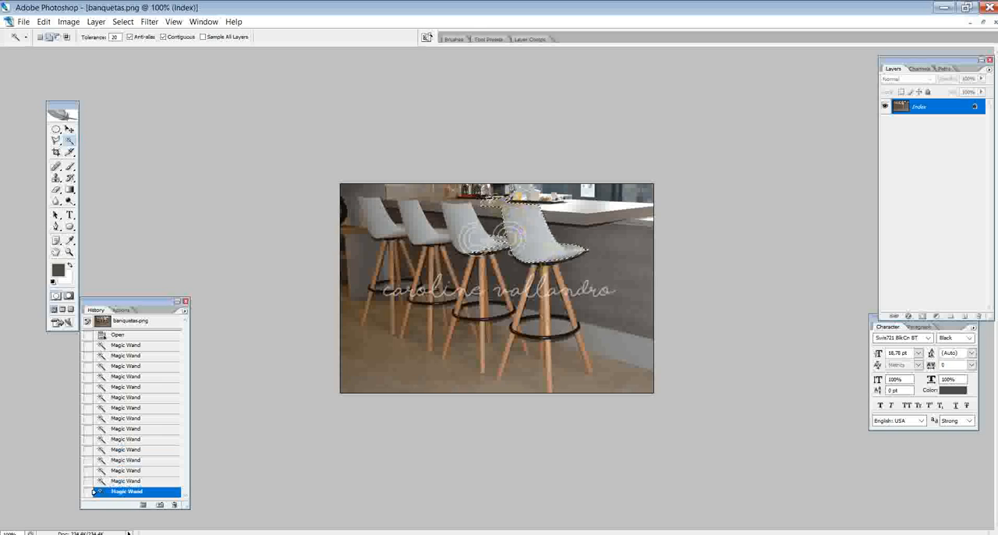
key("ctrl+z")
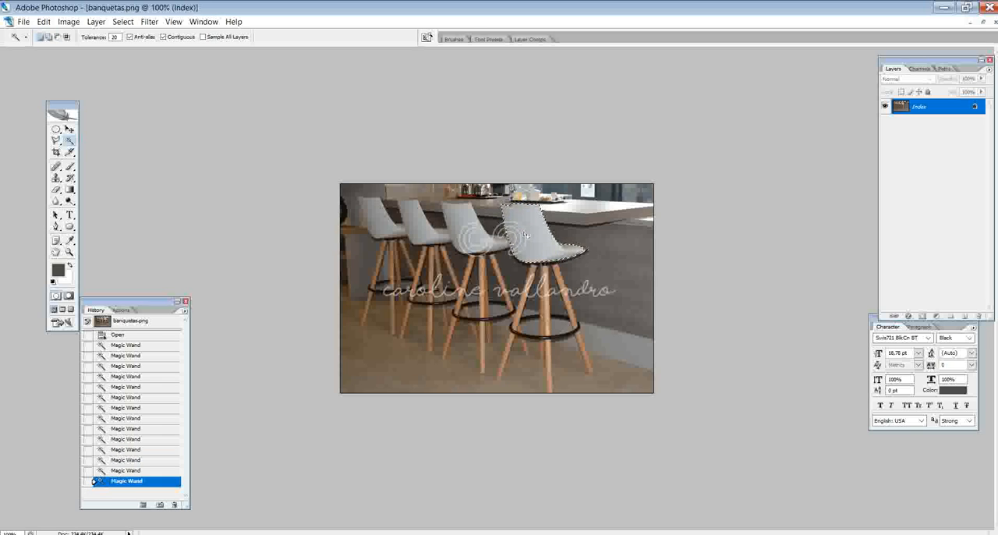
- Add the nearest stool's wooden legs and black footrest ring to the selection with the Magic Wand
left_click(543, 275, "shift")
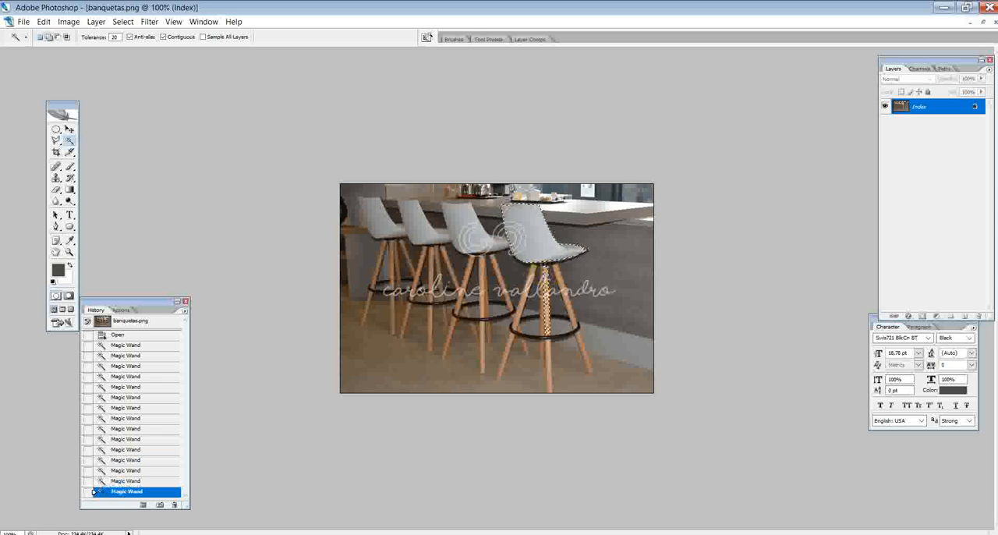
left_click(534, 269, "shift")
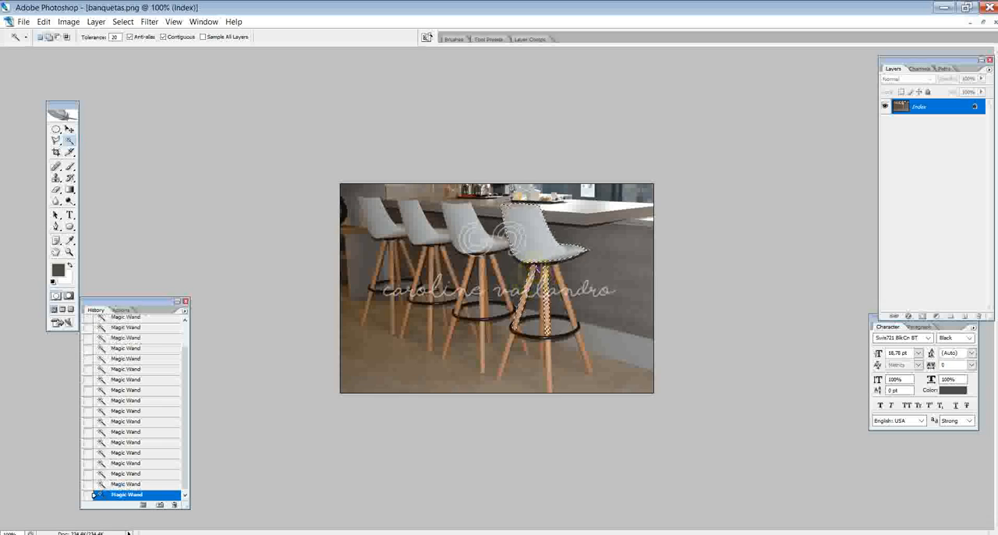
left_click(546, 265, "shift")
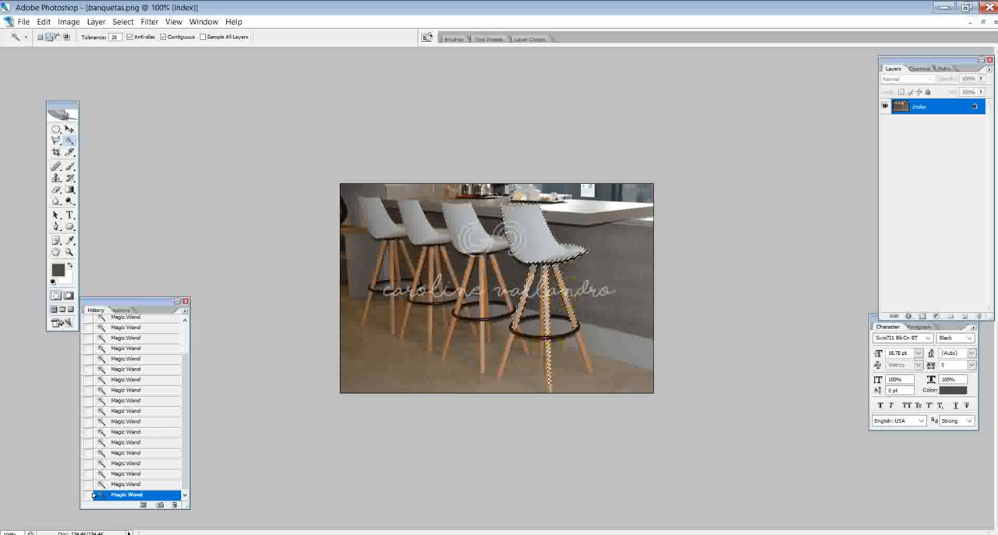
left_click(590, 344, "shift")
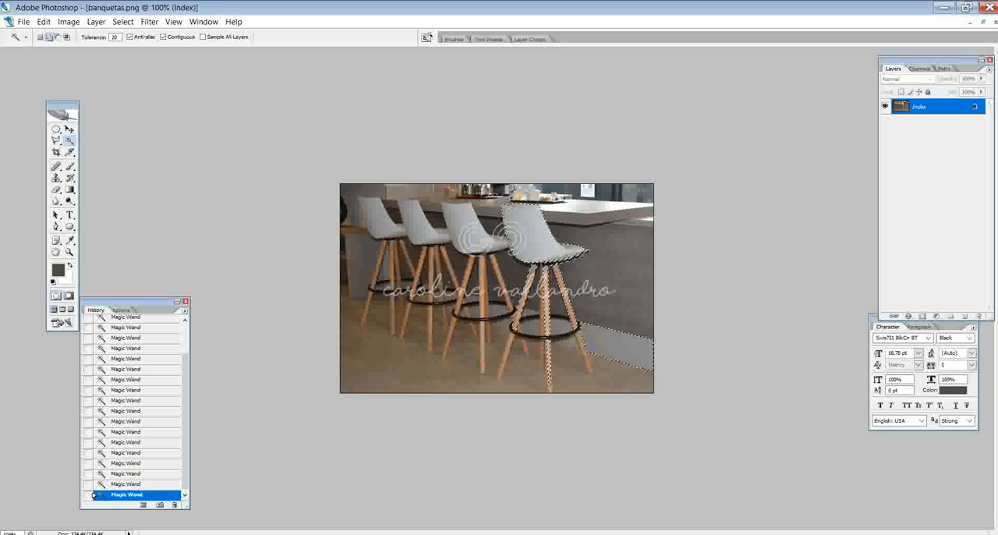
left_click(575, 335, "shift")
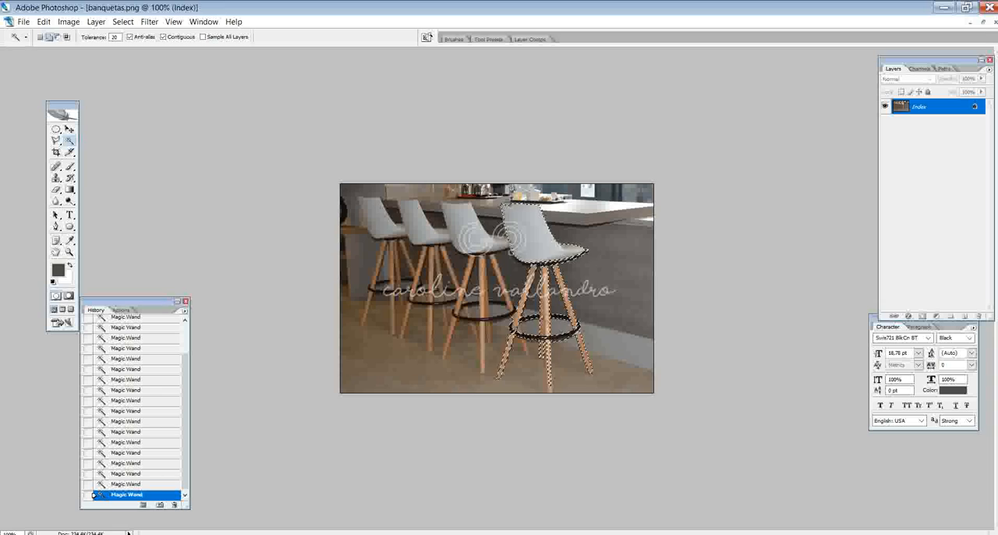
- Extend the Magic Wand selection over the dark mount under the seat, the front leg below the ring and the backrest's side edge
key("ctrl+plus")
key("ctrl+plus")
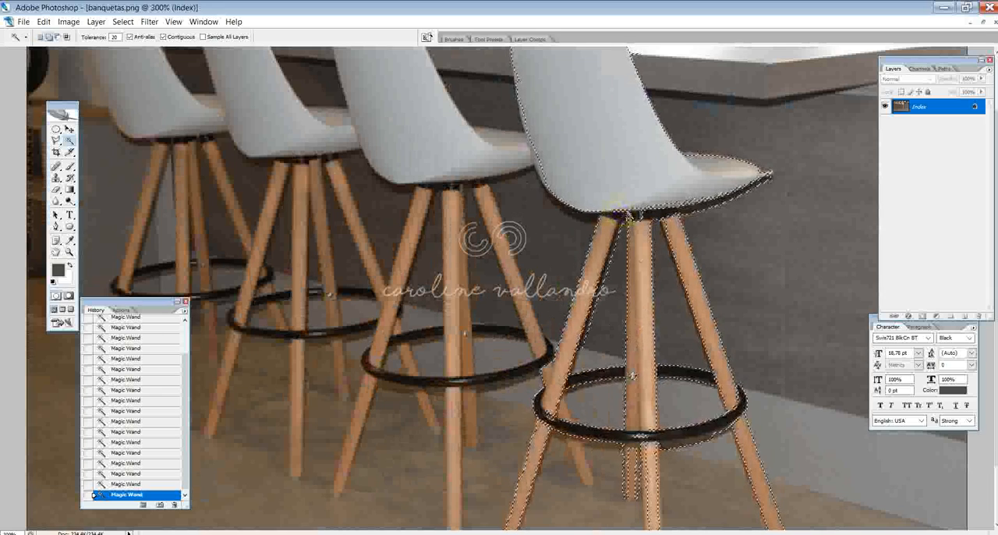
left_click(628, 209, "shift")
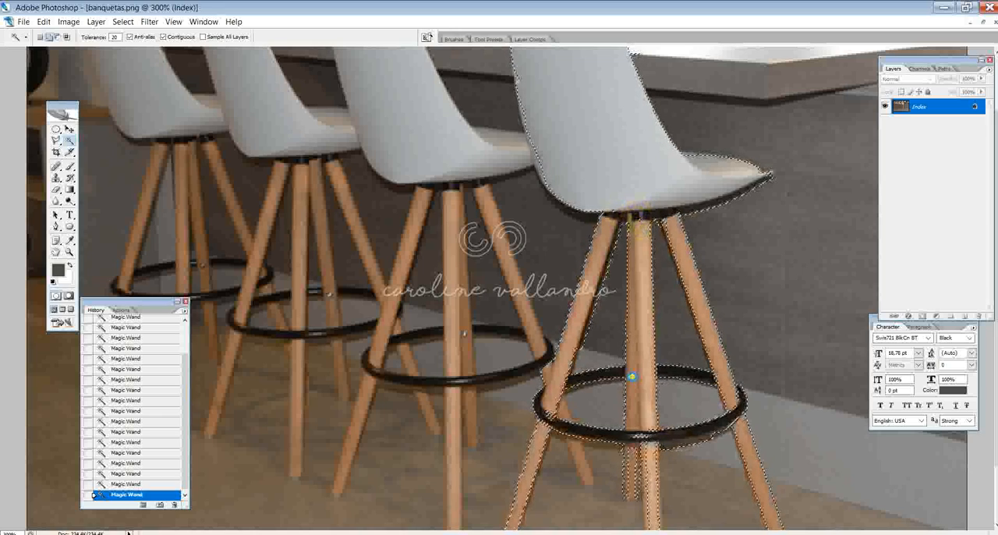
left_click(655, 455, "shift")
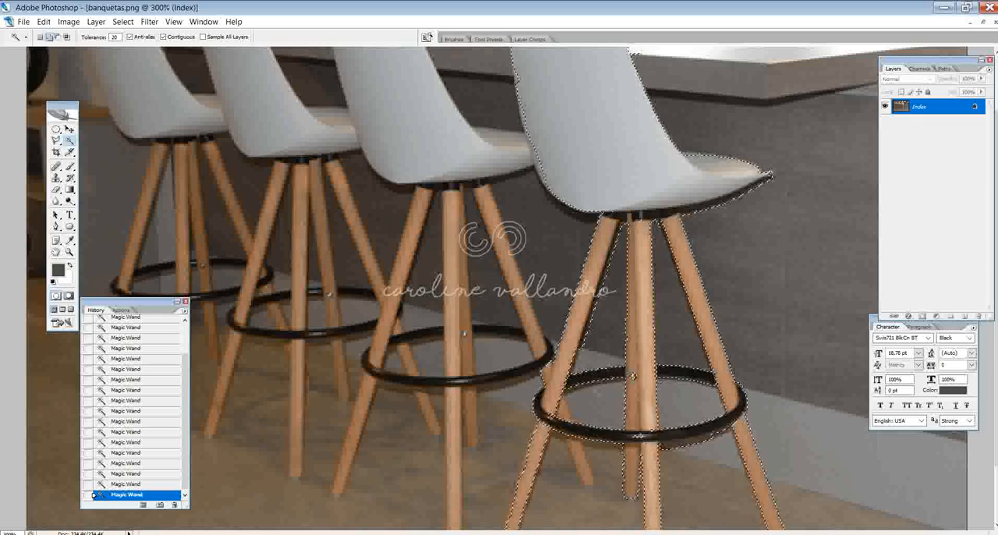
scroll(588, 97, "up", 2)
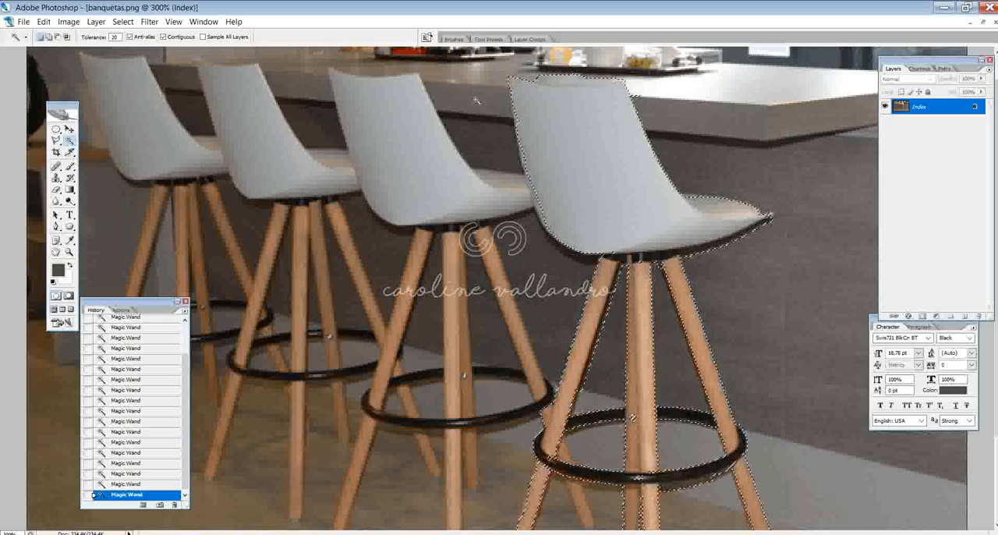
left_click(519, 117, "shift")
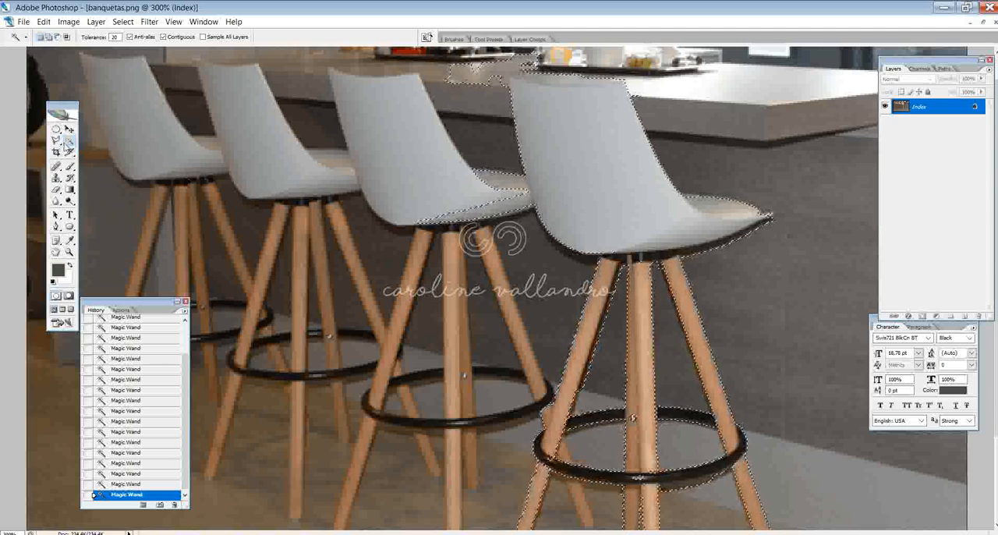
- Subtract the countertop patch above the nearest stool's backrest from the selection with the Polygonal Lasso
left_click(55, 140)
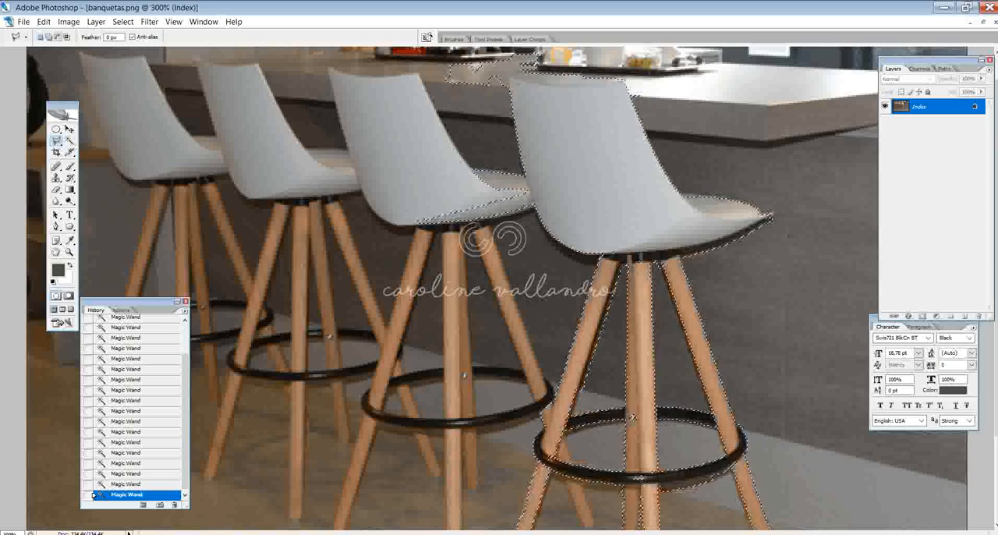
left_click_drag(508, 73, 501, 91)
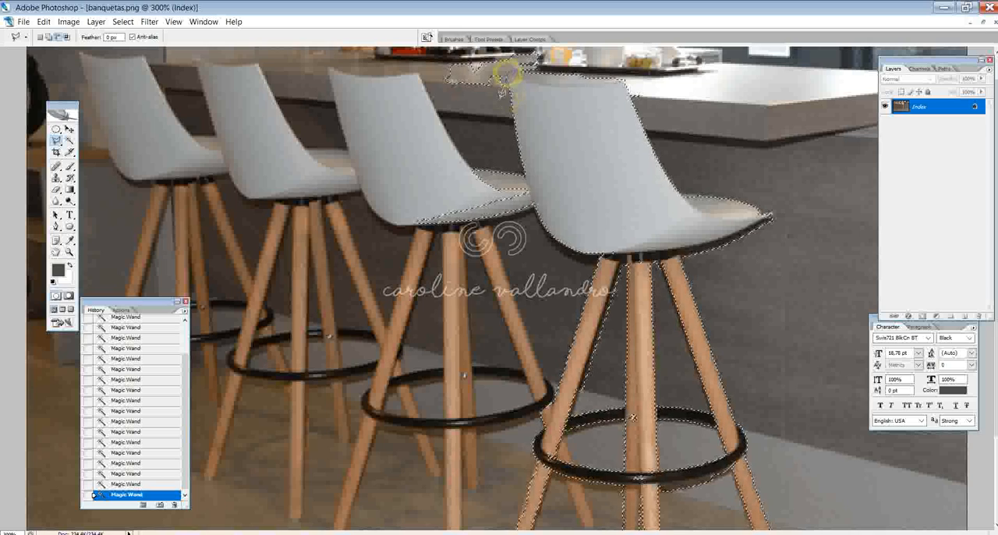
left_click(506, 108)
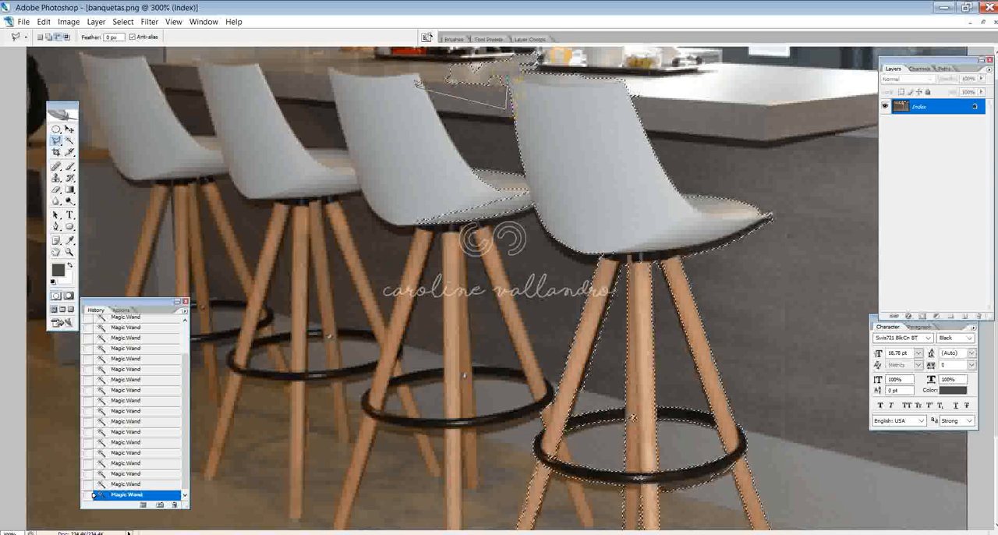
scroll(417, 78, "up", 1)
left_click(421, 101)
left_click(473, 61)
left_click(609, 82)
left_click(641, 103)
left_click(622, 110)
left_click(595, 112)
left_click(555, 111)
left_click(535, 111)
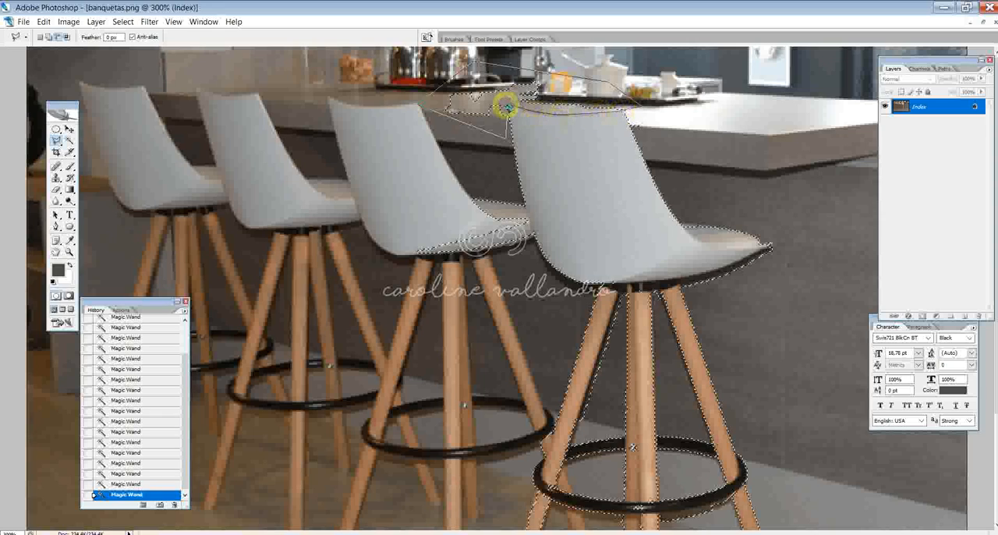
left_click(507, 108)
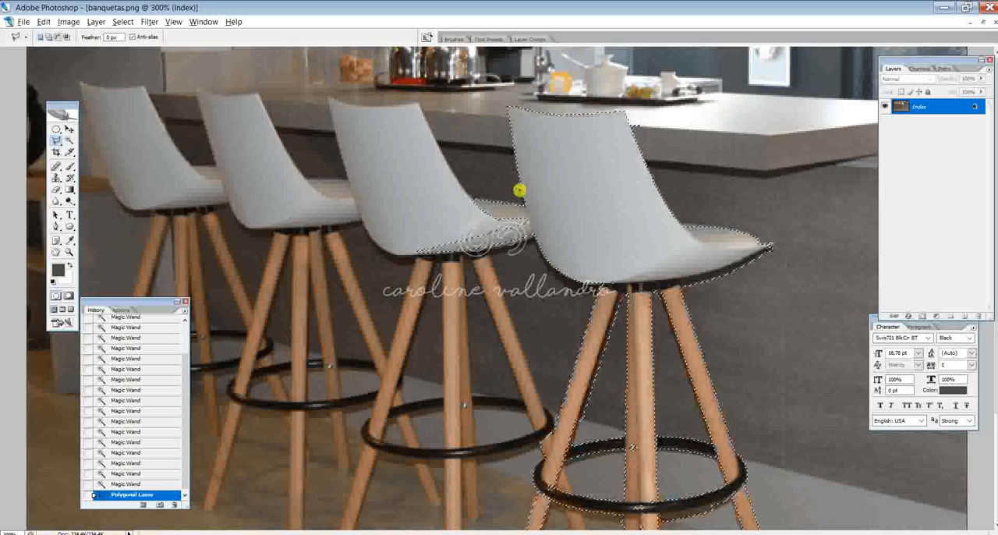
- Subtract the neighbouring stool's seat from the selection and refine its outline along the nearest seat's underside with the Polygonal Lasso
left_click(470, 285)
left_click(363, 250)
left_click(408, 181)
left_click(504, 164)
double_click(509, 187)
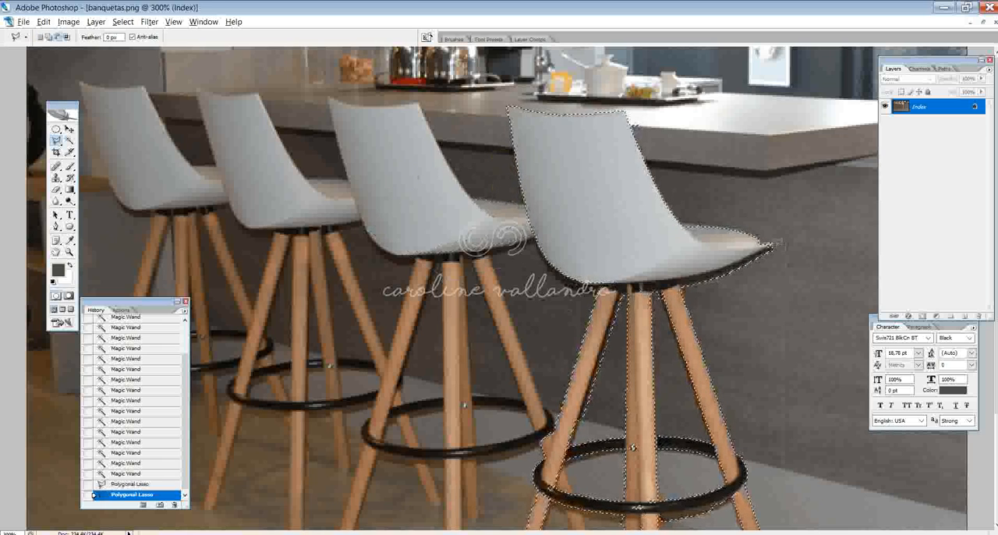
left_click(717, 271)
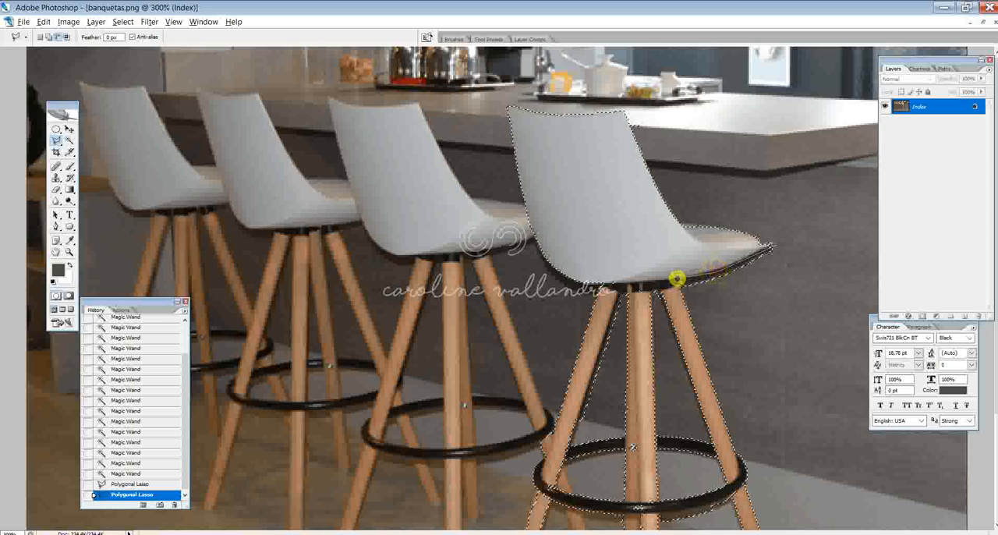
double_click(798, 234)
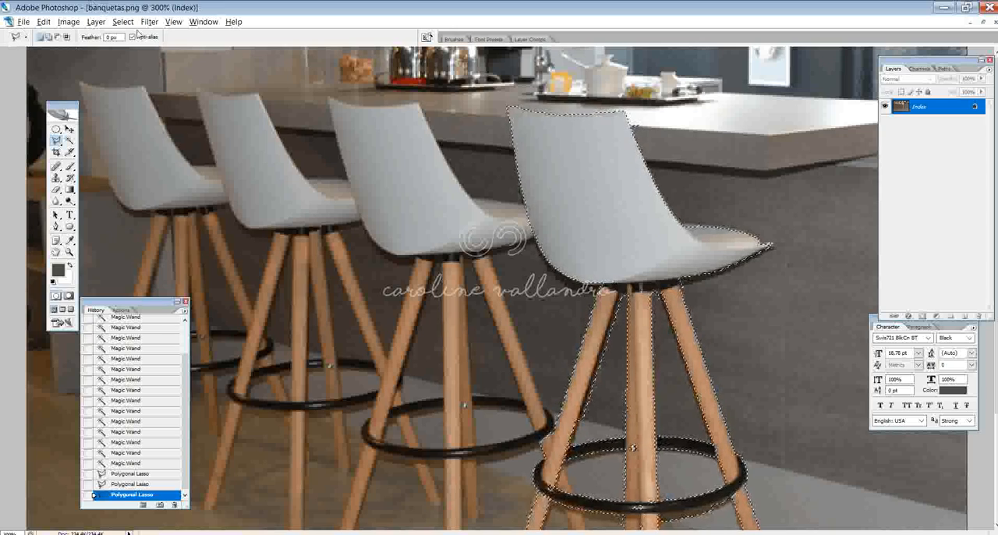
- Copy the selected stool and paste it into Casa Flexal apresentação 5.psd
left_click(212, 23)
left_click(278, 286)
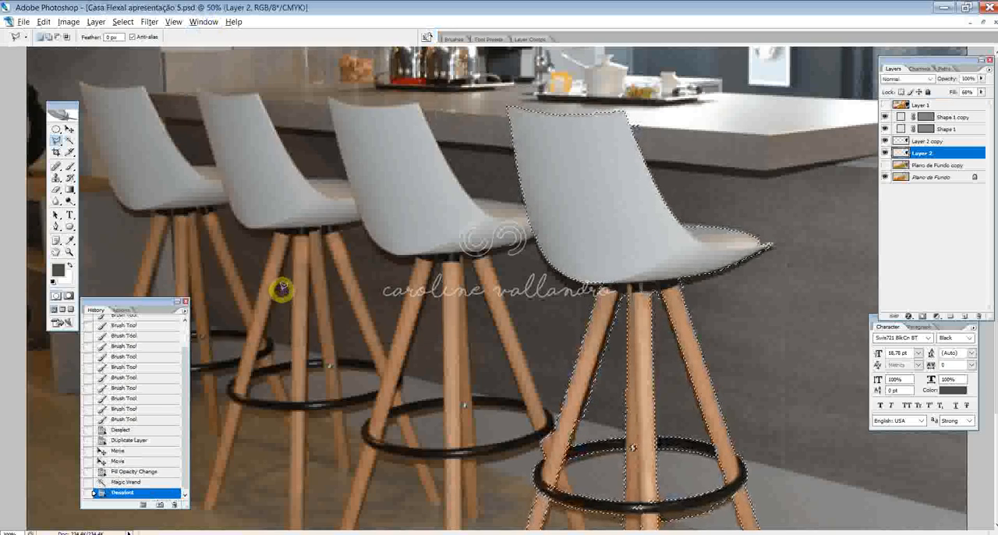
key("ctrl+v")
left_click(543, 243)
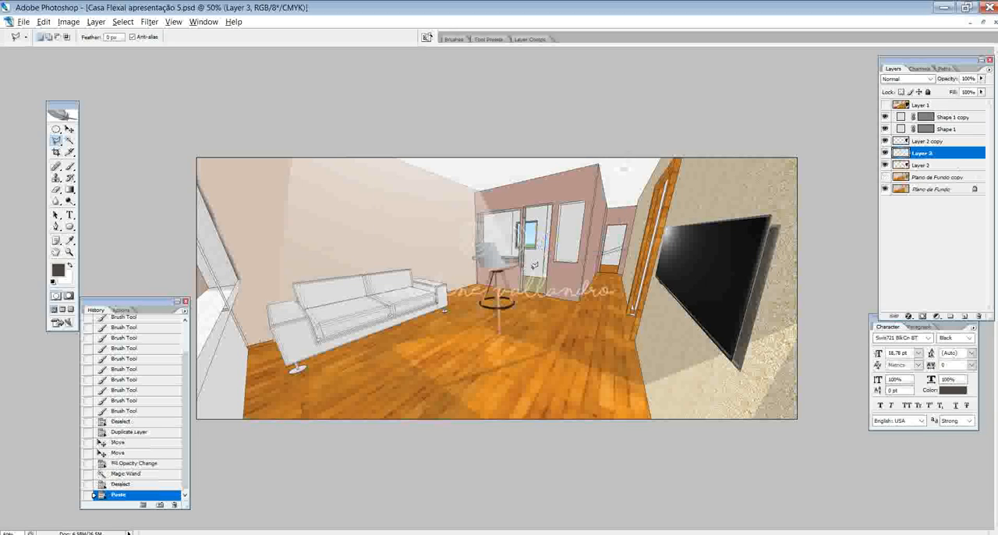
- Scale the pasted stool to 55.2% with Free Transform and place it in front of the kitchen counter
key("ctrl+t")
left_click_drag(520, 237, 509, 255)
left_click_drag(501, 272, 504, 273)
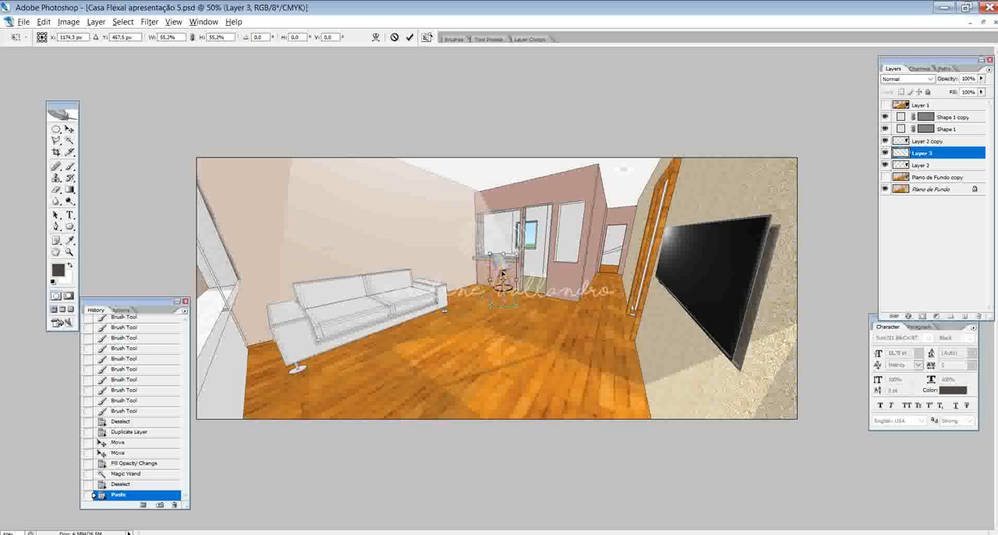
key("l")
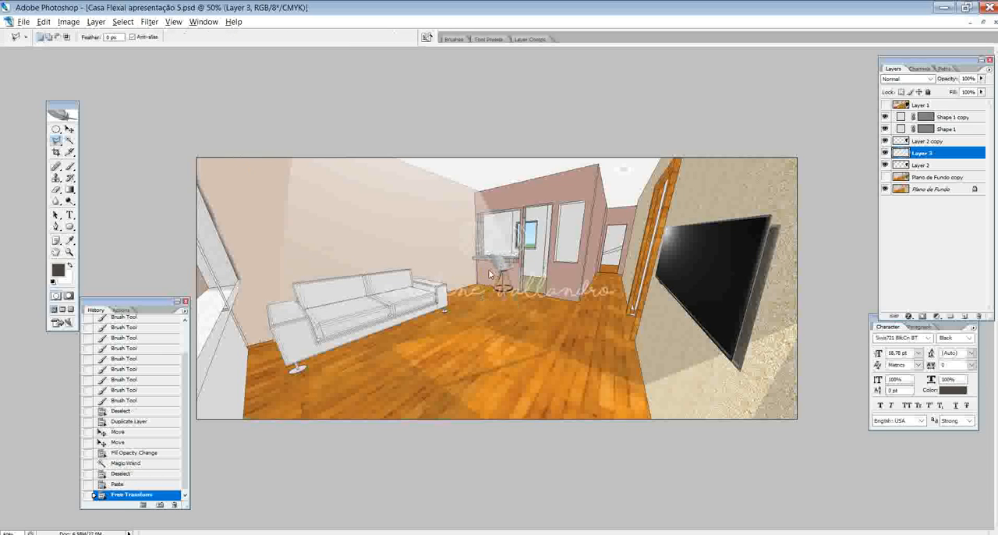
- Move the stool's Layer 3 above Layer 2 copy in the layer order
left_click(70, 128)
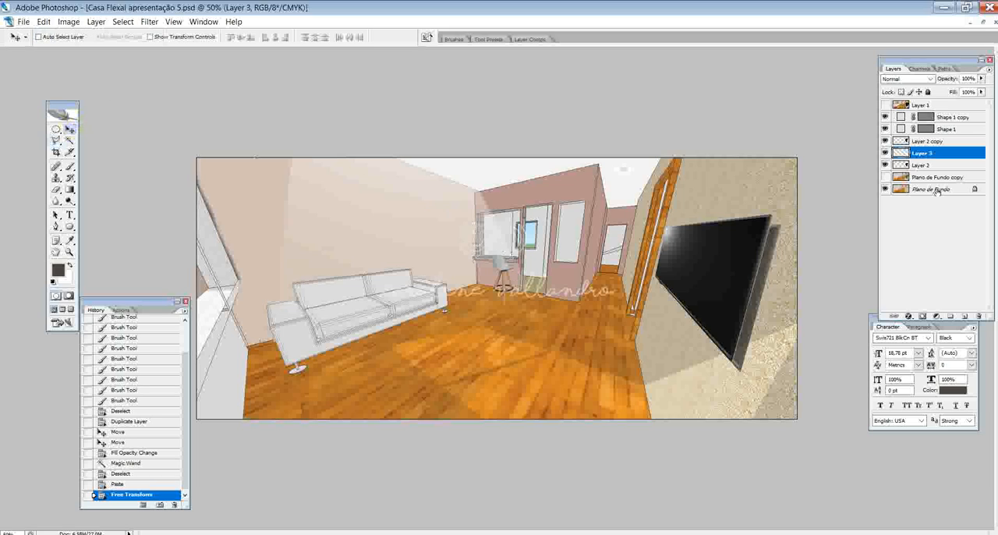
right_click(925, 152)
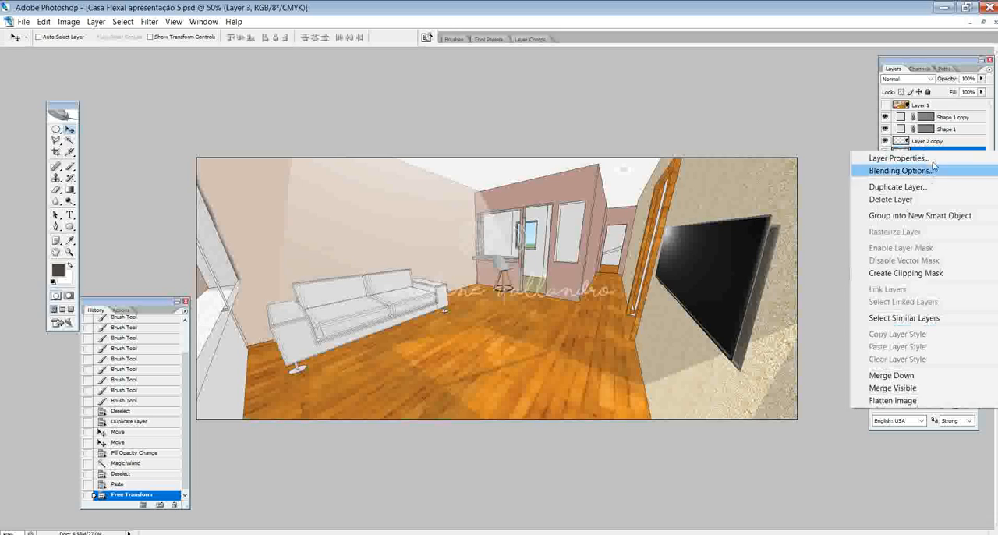
left_click(844, 133)
left_click_drag(934, 158, 934, 137)
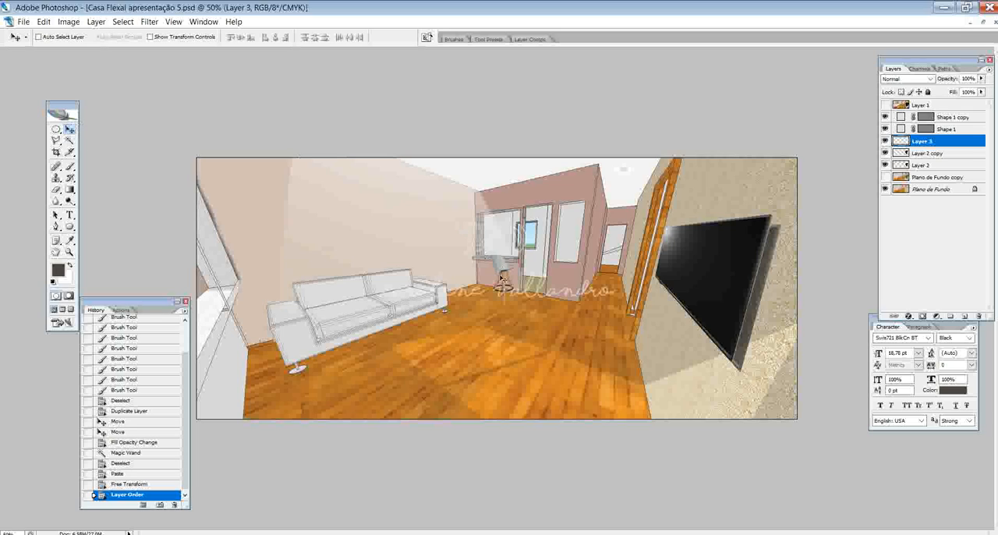
- Duplicate the stool to the left of the first one along the counter and scale the copy to 86.8%
left_click_drag(501, 265, 477, 258)
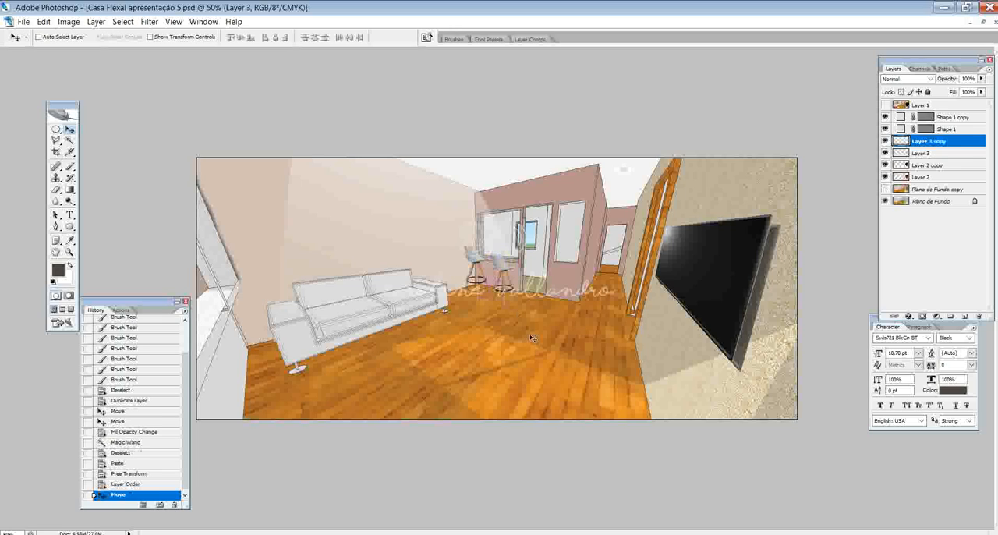
key("ctrl+t")
left_click_drag(491, 244, 492, 251)
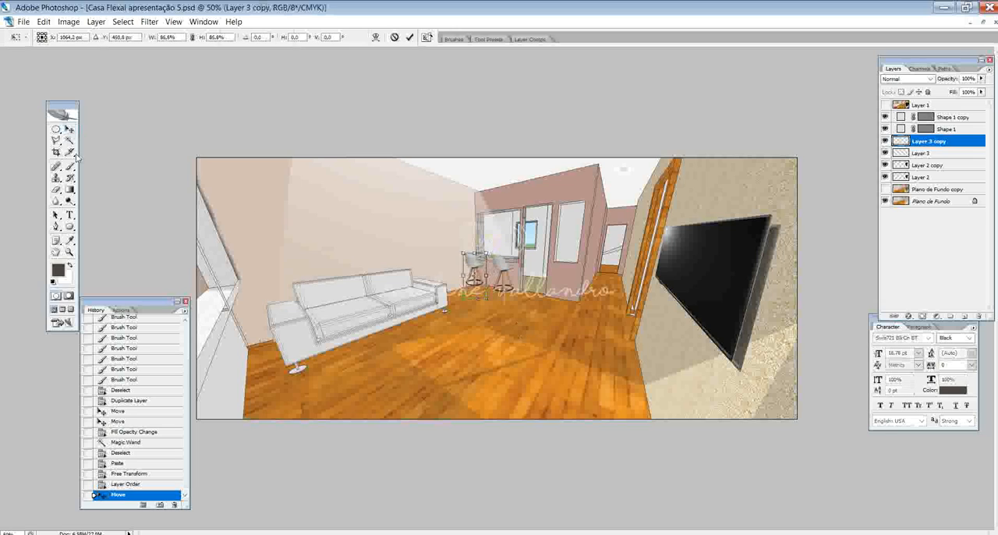
left_click(70, 129)
left_click(477, 206)
- Nudge the duplicated stool to the right, closer to the first stool
key("Right")
key("Right")
key("Right")
key("Right")
key("Right")
key("Right")
key("Right")
key("Right")
key("Right")
key("Right")
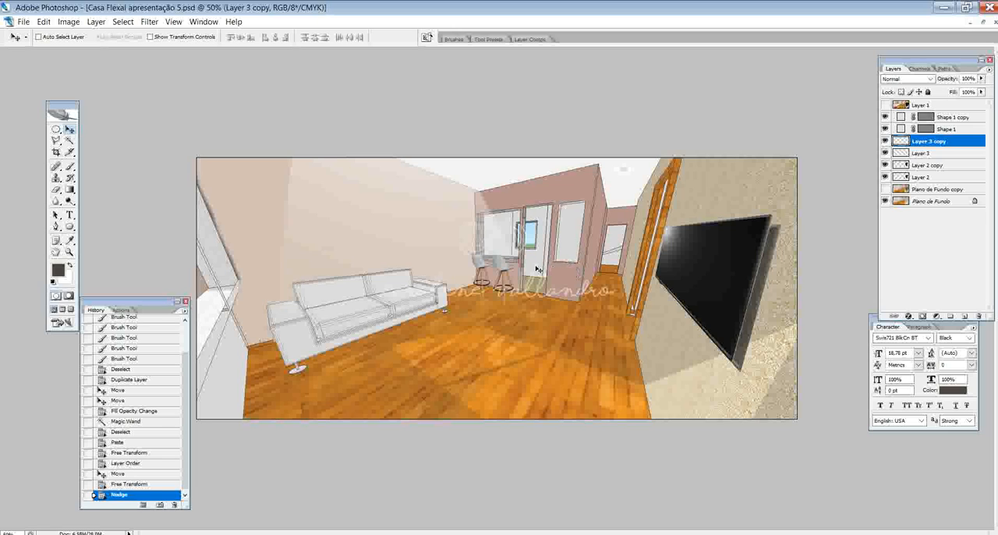
- Switch to Chrome and search Google for "estátua"
left_click(296, 508)
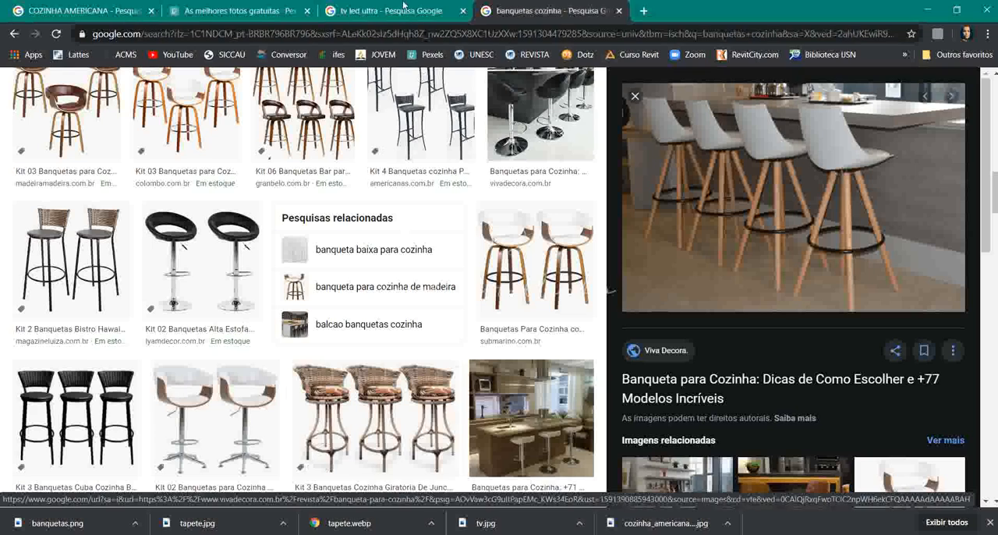
left_click(320, 34)
type("estátua")
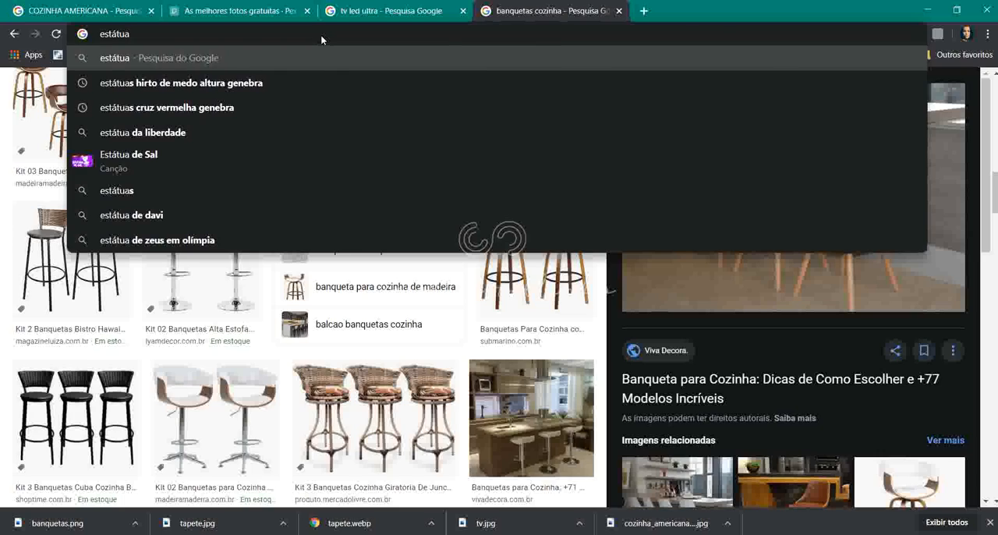
key("Return")
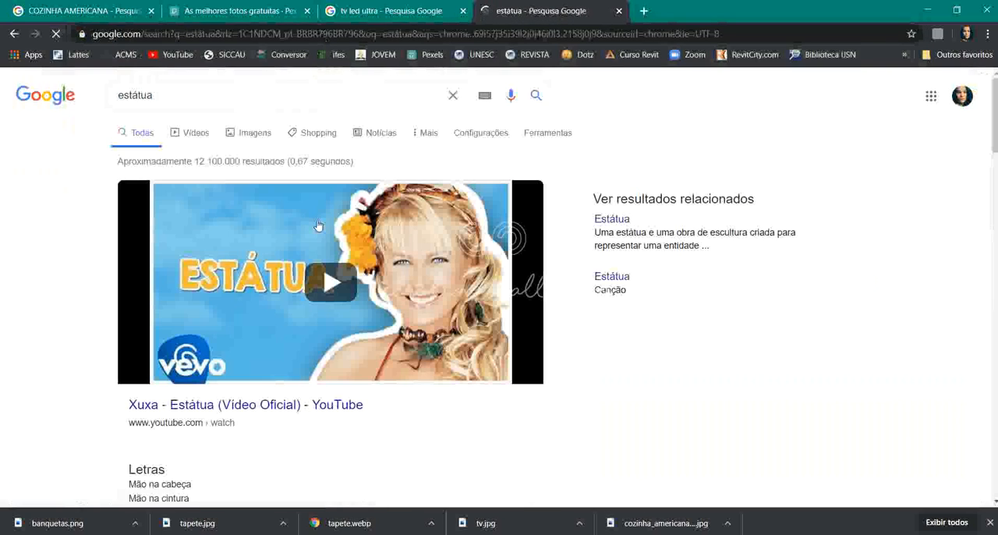
- Replace the Google query with "prêmio arquitetura" and run the search
left_click(237, 96)
key("ctrl+a")
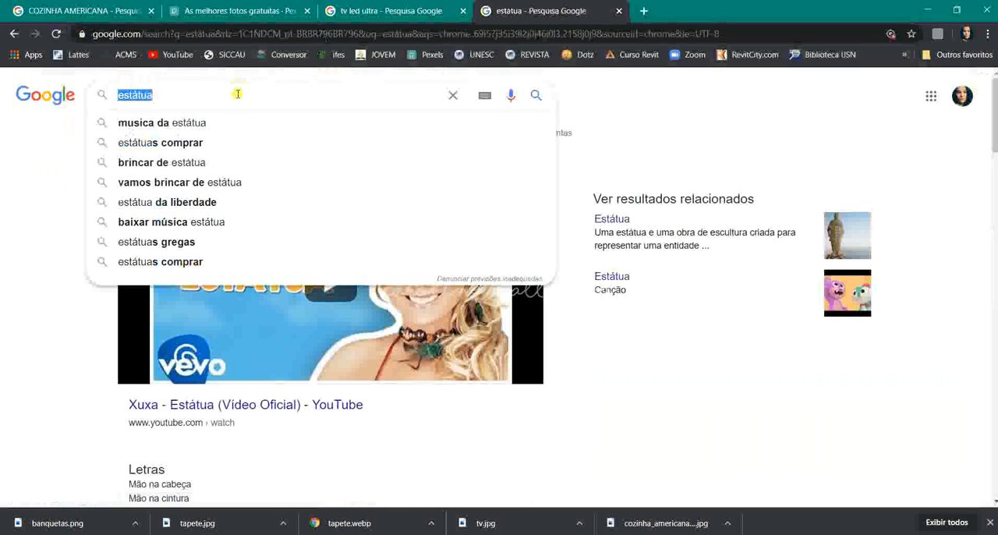
type("prêmi")
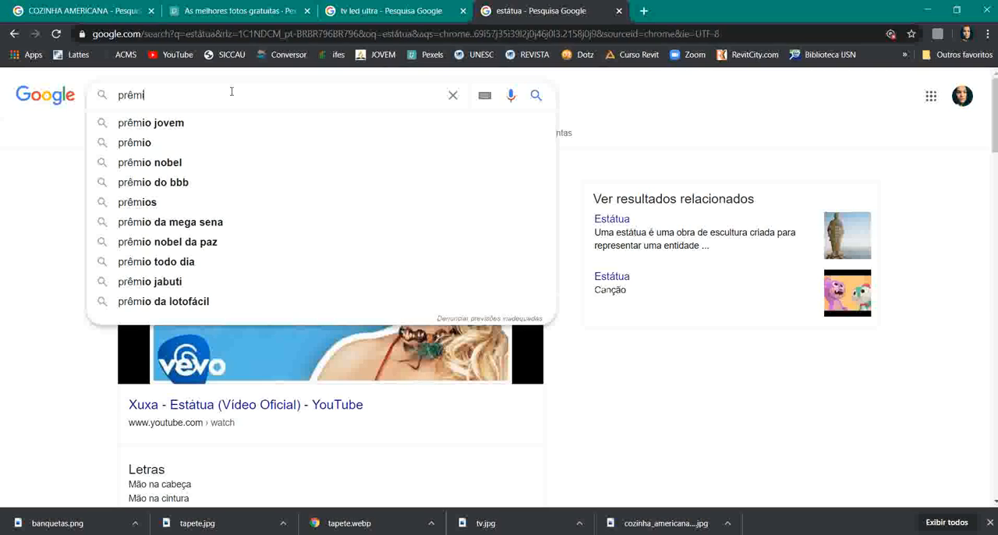
type("o arquitetura")
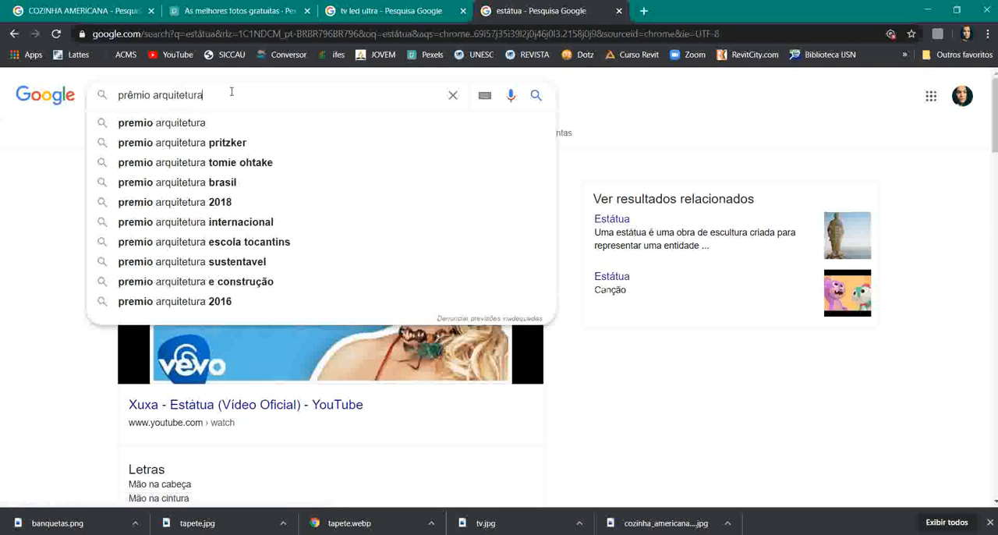
key("Return")
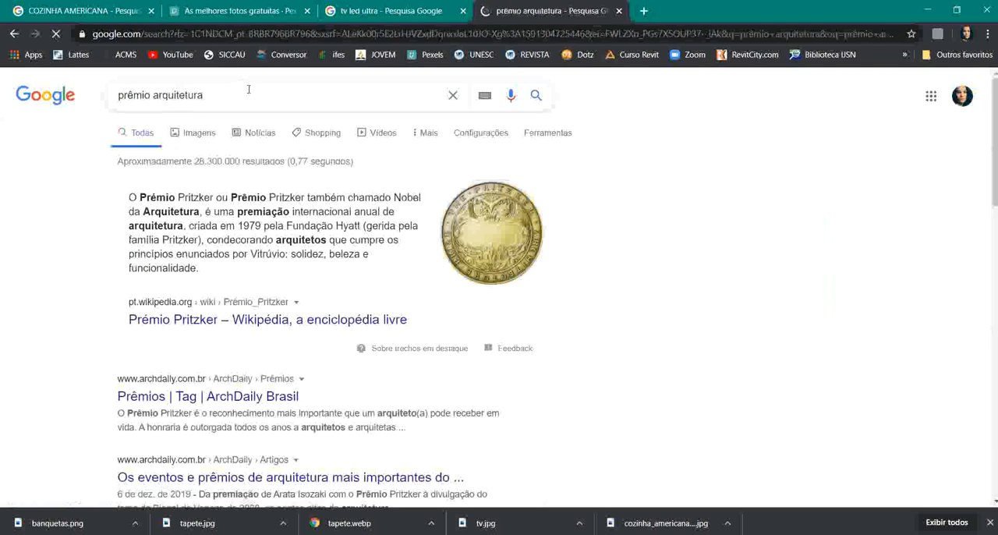
- Search Google Images for "troféu prêmio arquitetura" and look through the results for a suitable trophy
scroll(316, 160, "down", 1)
scroll(316, 160, "up", 1)
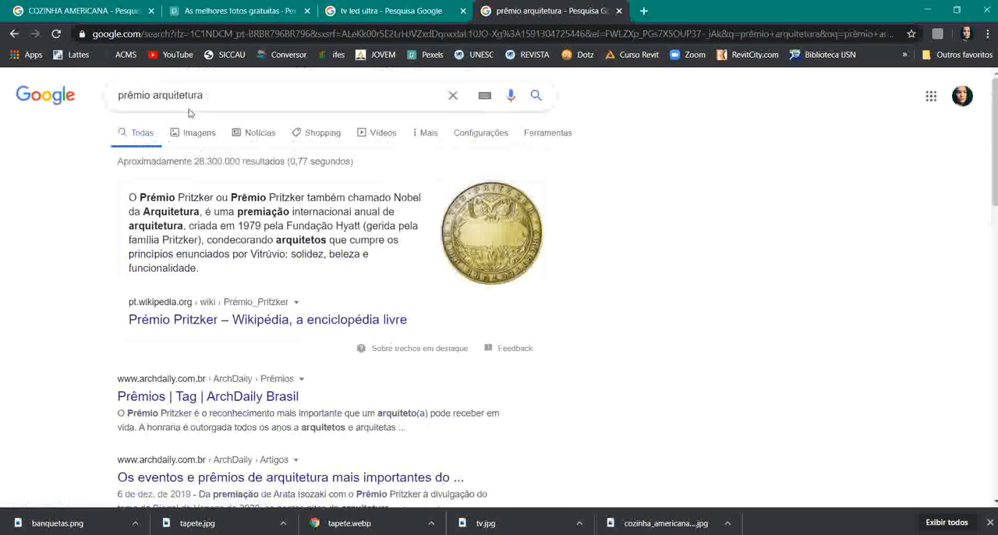
left_click(119, 94)
type("troféu")
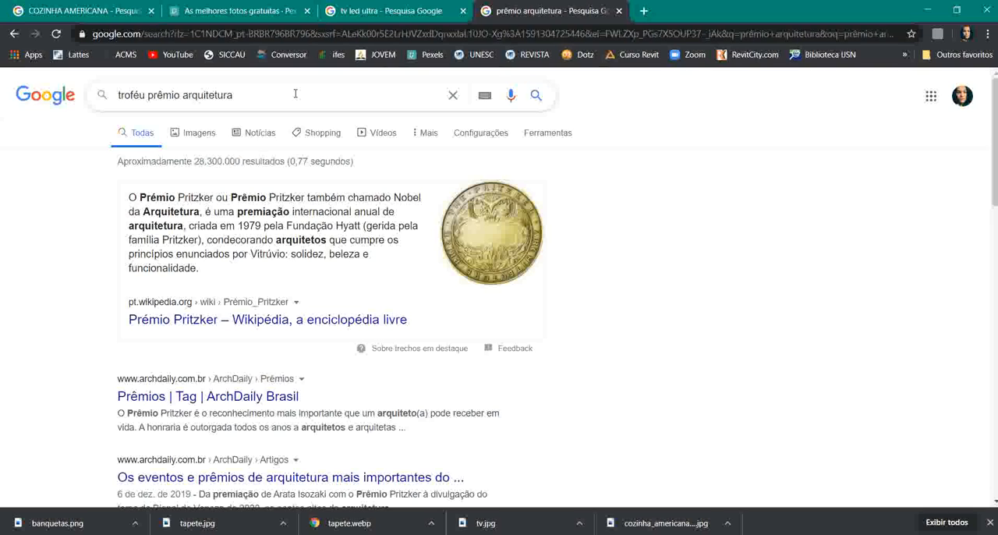
key("Return")
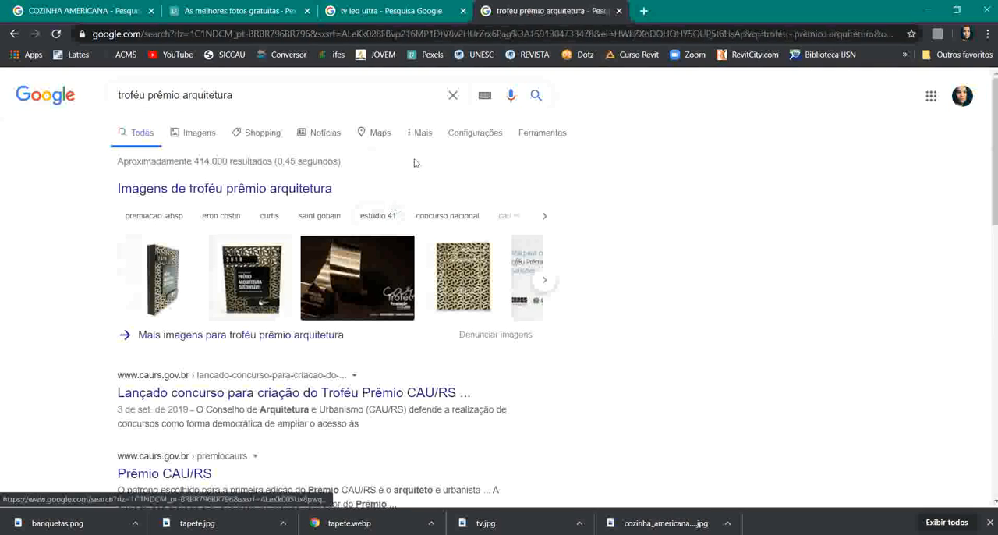
left_click(192, 133)
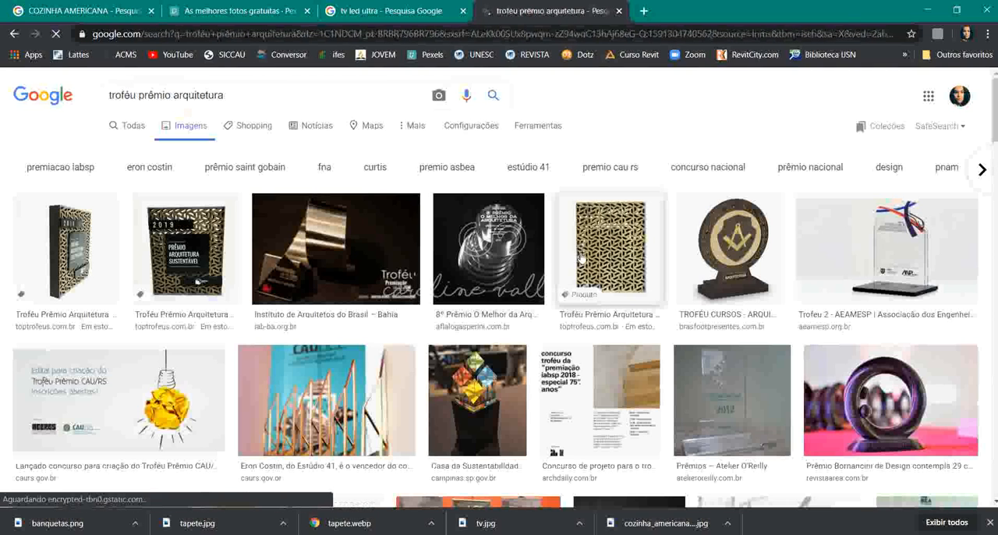
scroll(595, 316, "down", 5)
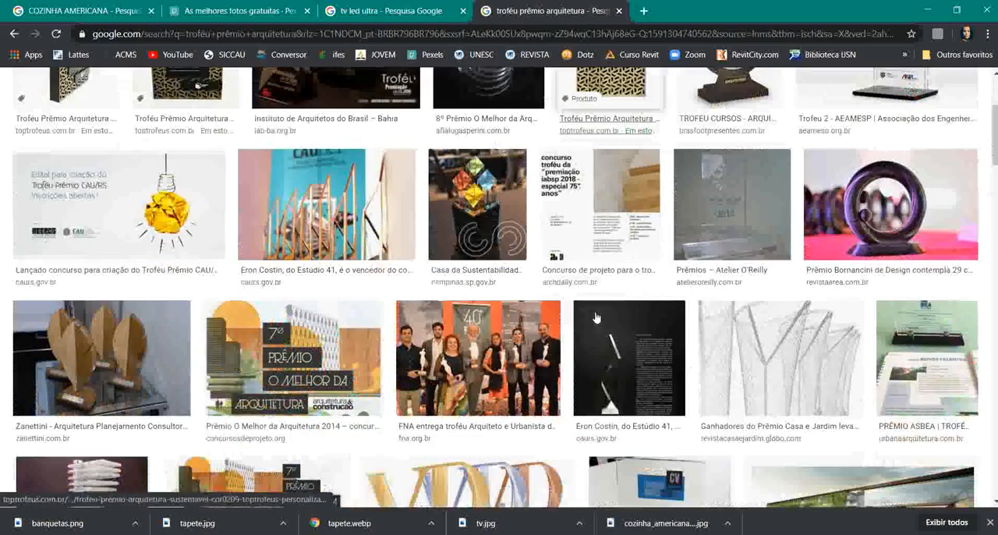
scroll(593, 328, "down", 2)
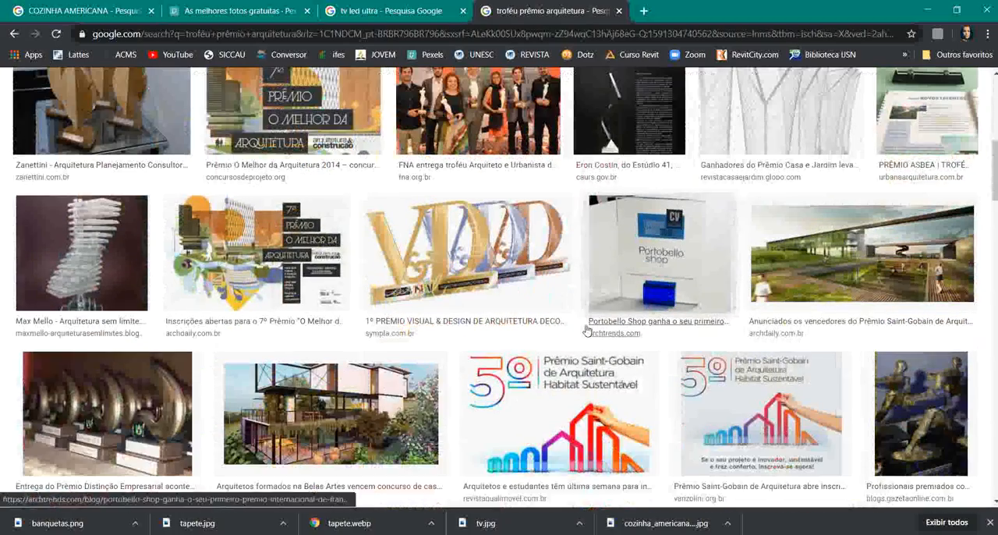
scroll(581, 339, "up", 3)
scroll(553, 320, "up", 4)
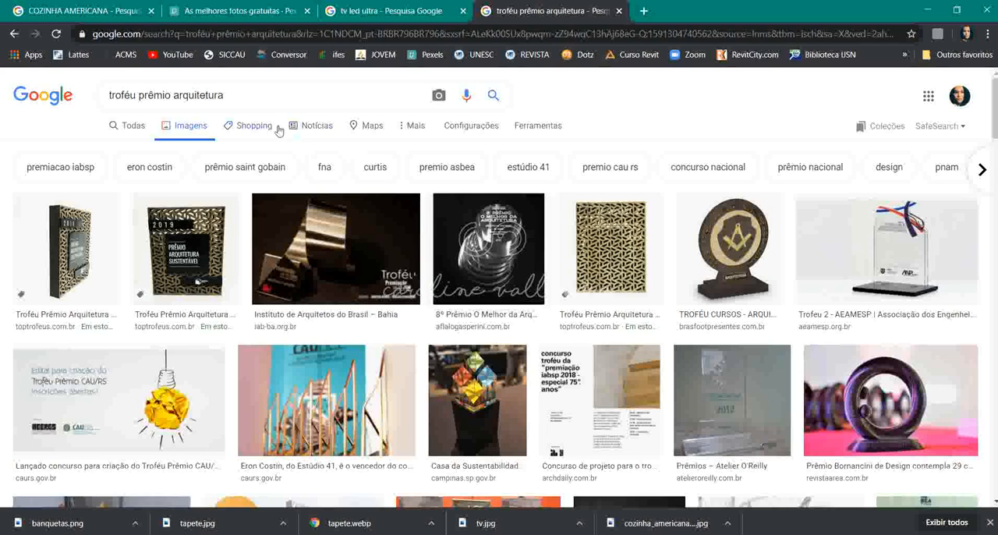
- Refine the image search to "troféu prêmio IAB arquitetura" and scan the results
left_click(253, 97)
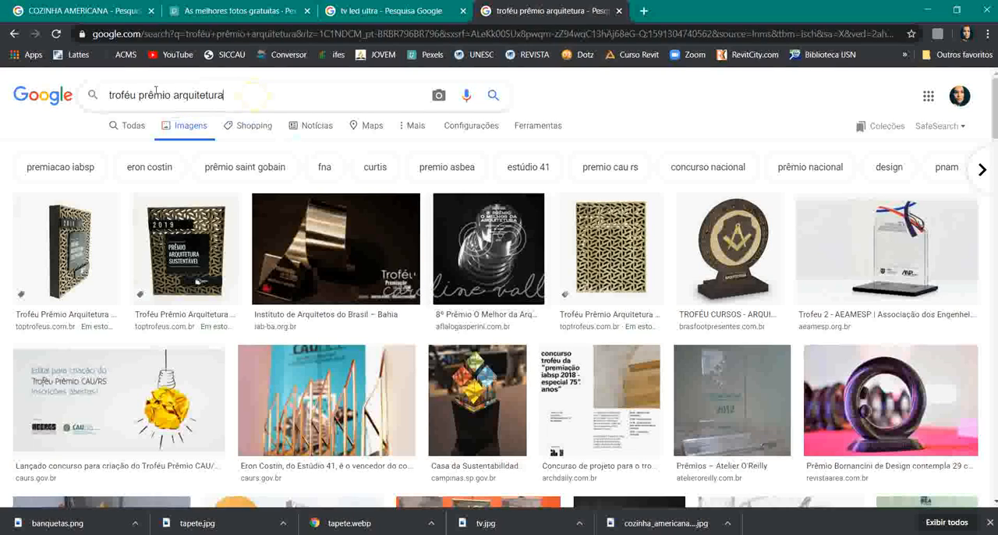
left_click(172, 95)
type("IAB")
key("Return")
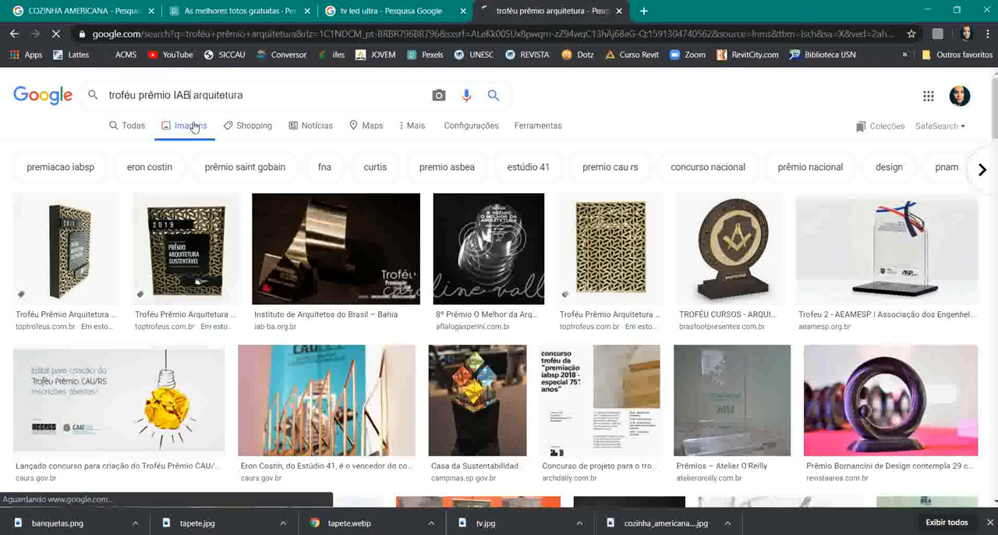
scroll(470, 232, "down", 9)
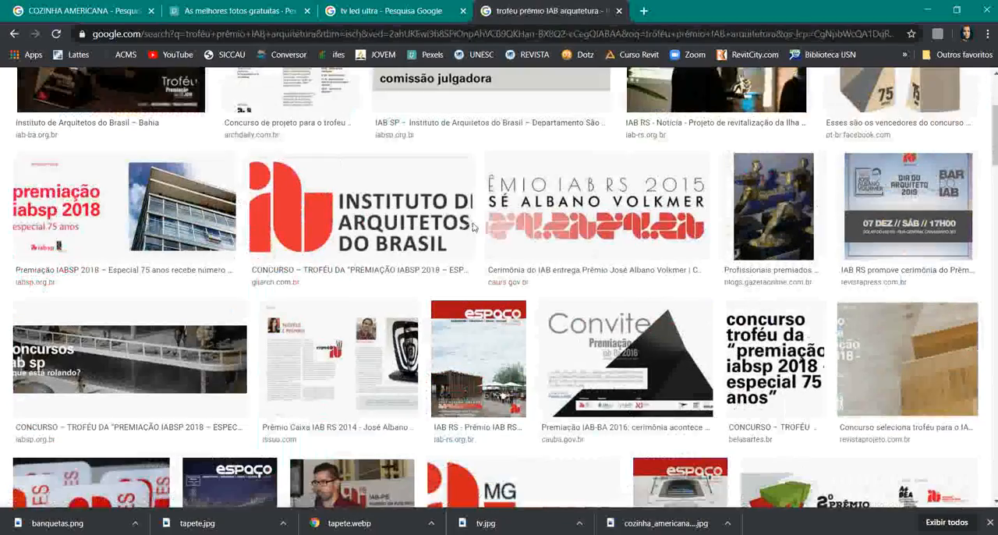
scroll(478, 225, "up", 10)
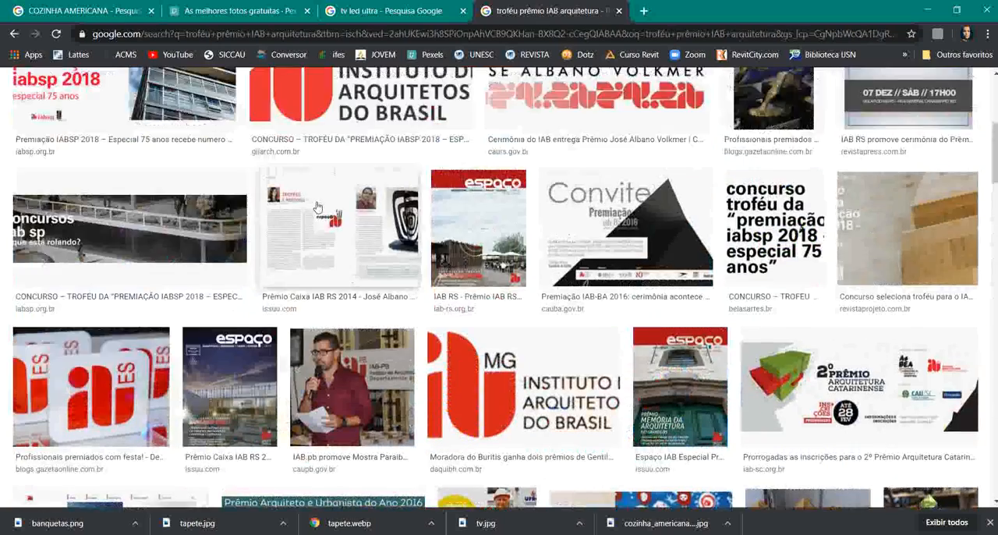
- Narrow the image search to "troféu prêmio IAB ES arquitetura" and look through the results for a trophy
left_click(194, 94)
type("ES arquitetura")
key("Return")
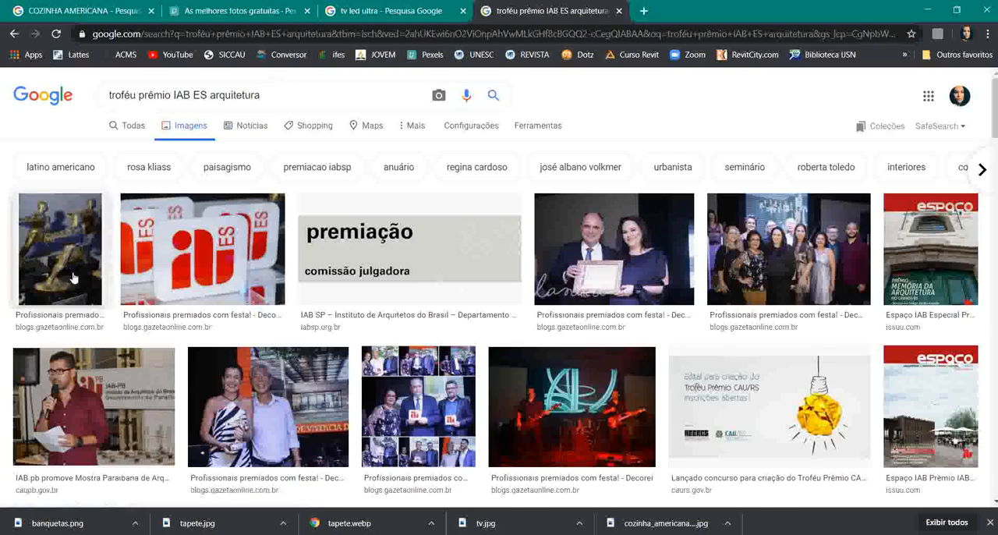
scroll(72, 276, "down", 1)
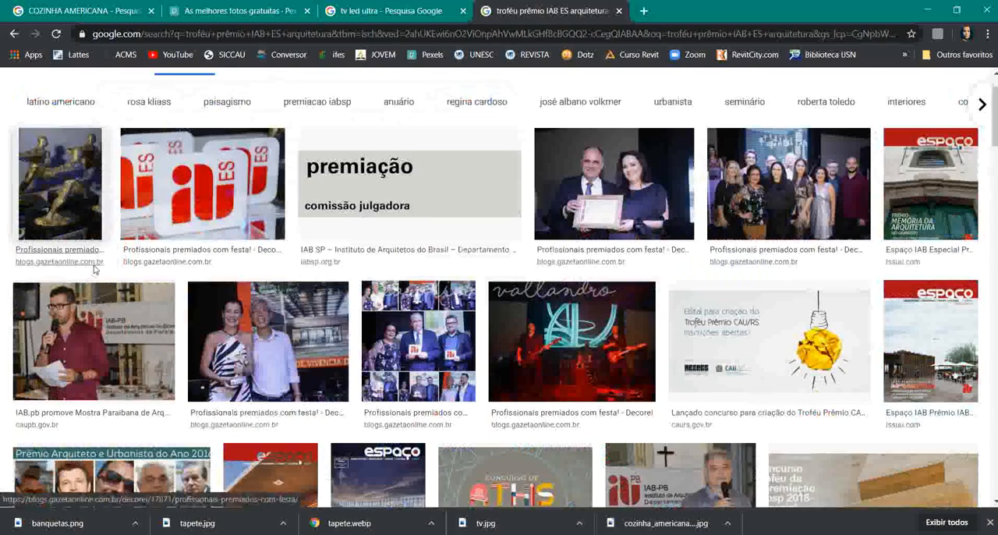
scroll(93, 269, "down", 2)
scroll(94, 269, "down", 12)
scroll(93, 268, "up", 2)
scroll(93, 267, "down", 12)
scroll(124, 234, "up", 13)
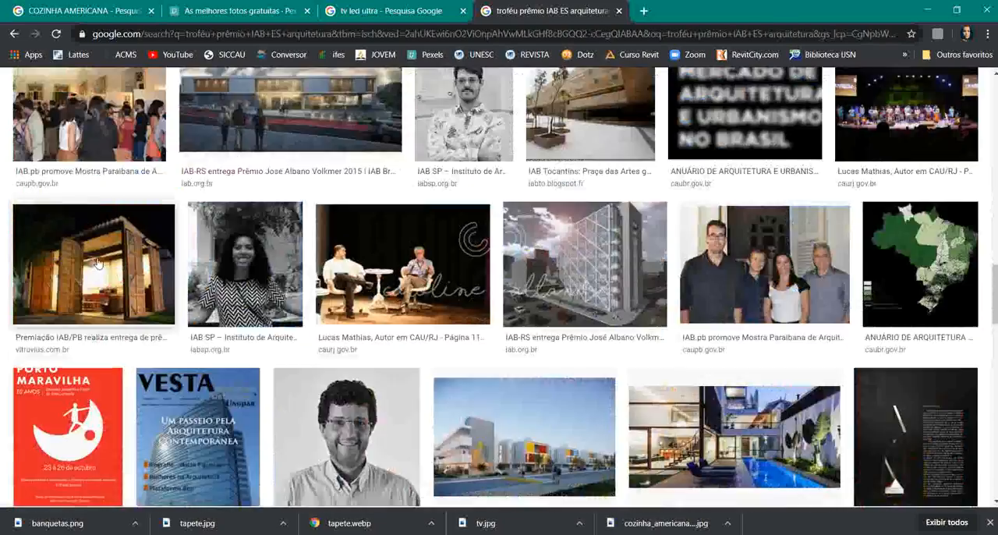
scroll(139, 225, "up", 12)
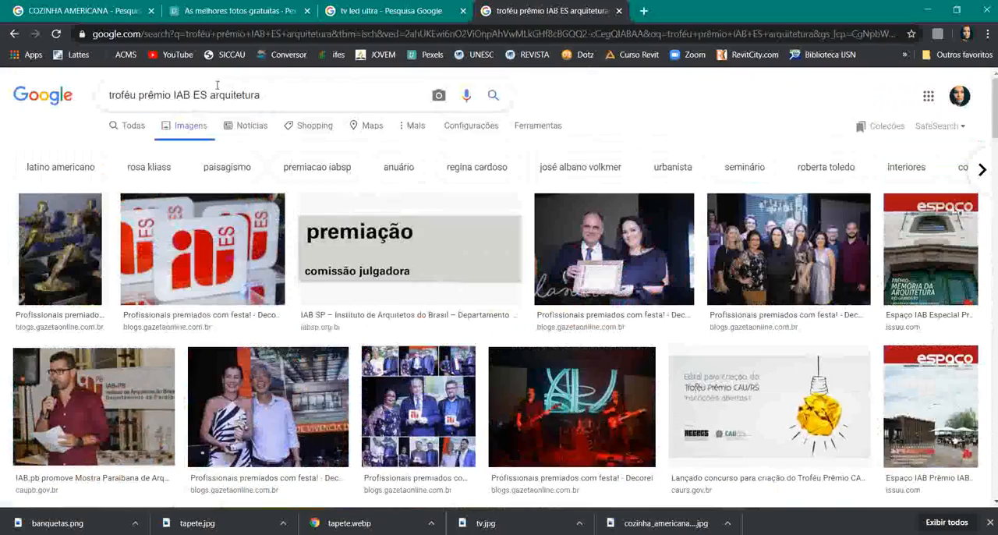
- Extend the image search to "troféu prêmio IAB ES arquitetura CAPIXABA" and scan the results
left_click(284, 92)
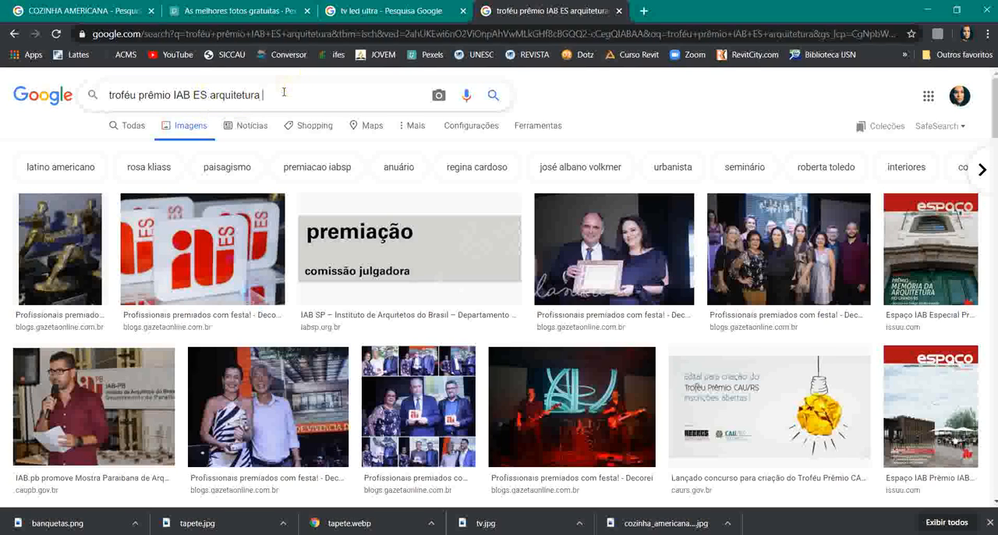
type("CAPIXABA")
key("Return")
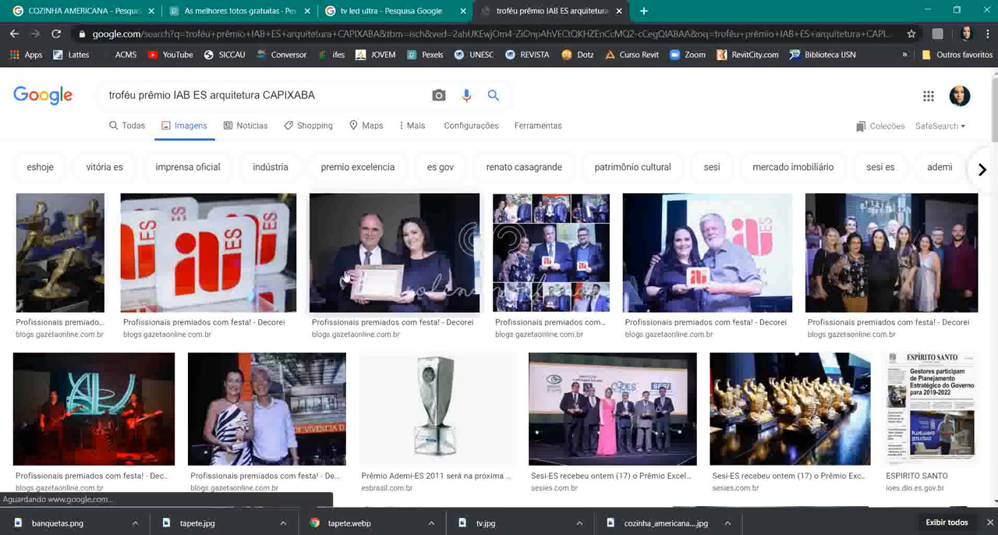
scroll(396, 273, "down", 2)
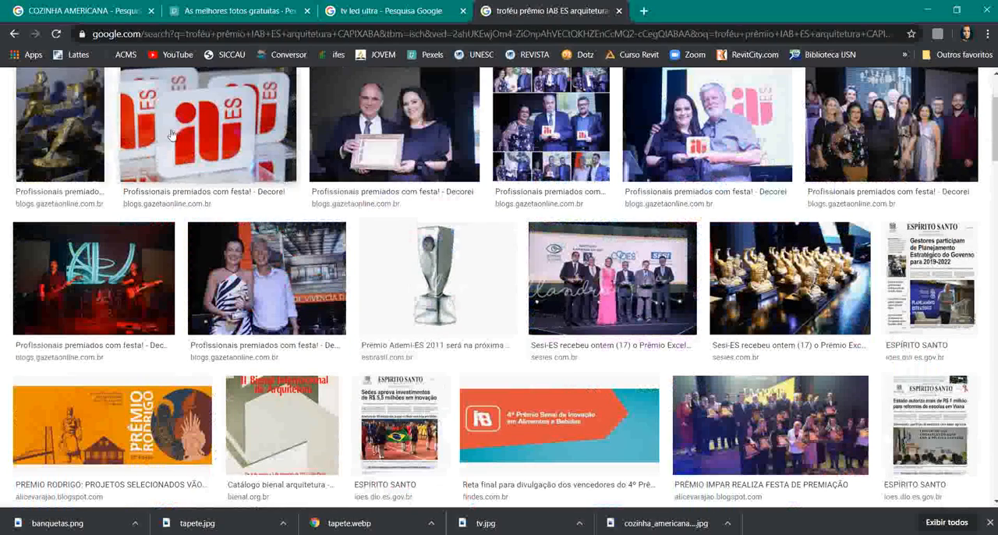
- Save the silver Prêmio Ademi-ES 2011 trophy picture as TROFÉU.jpg in the AULA 05 folder and open it in Photoshop
left_click(468, 262)
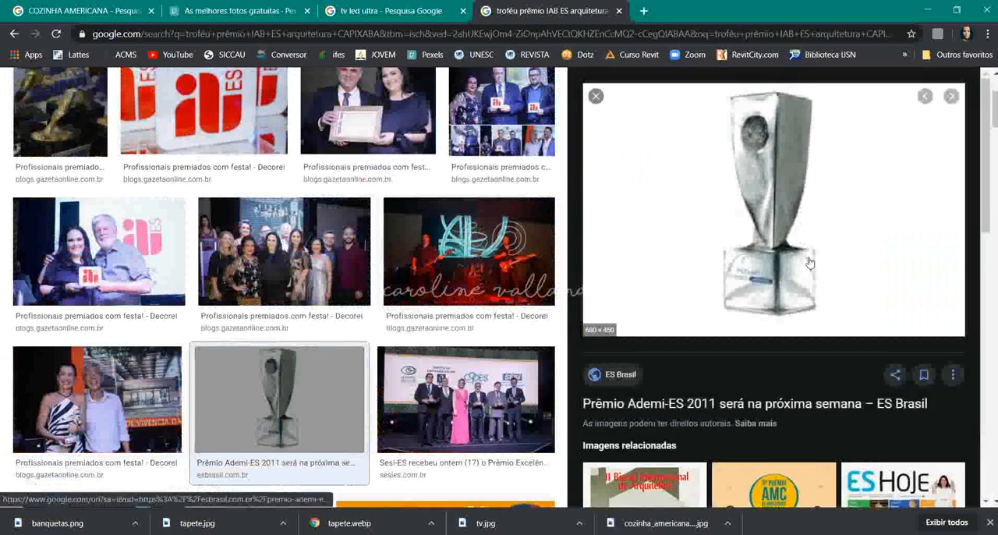
right_click(818, 220)
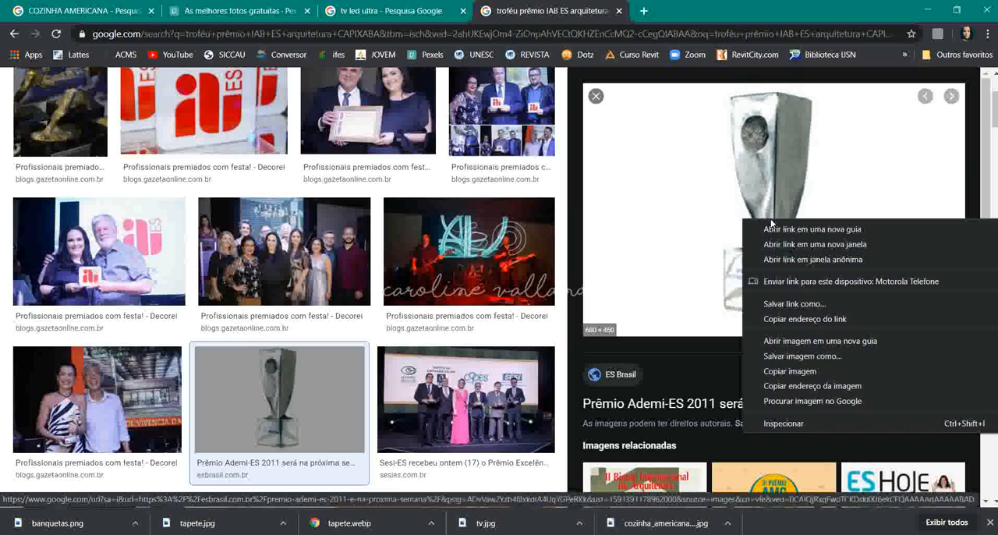
left_click(803, 356)
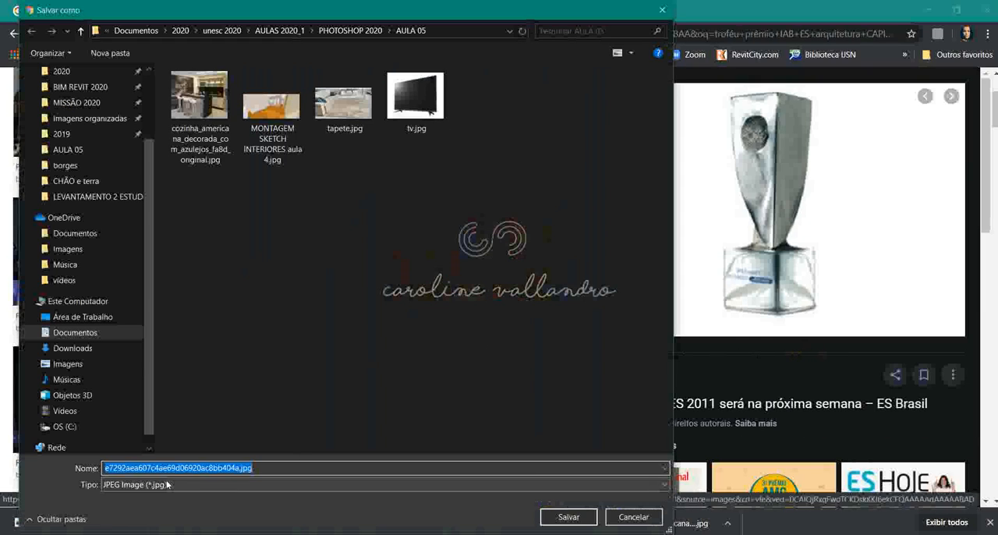
type("TROFÉU")
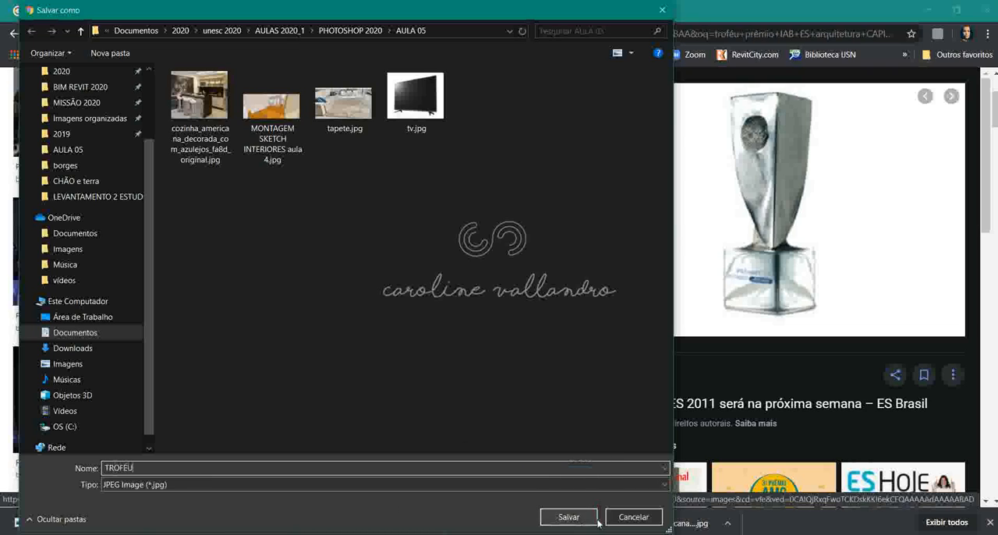
left_click(568, 516)
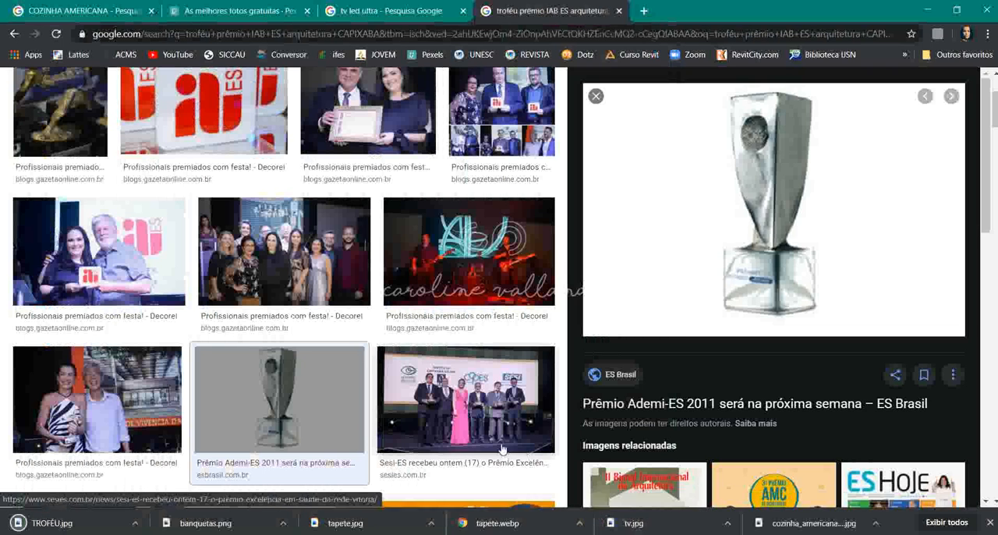
left_click(204, 532)
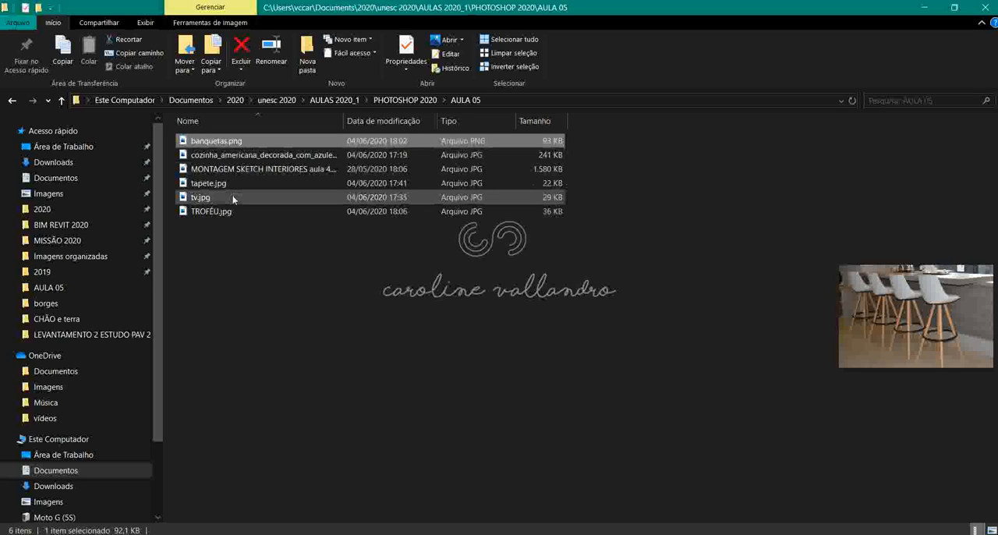
left_click_drag(226, 211, 517, 421)
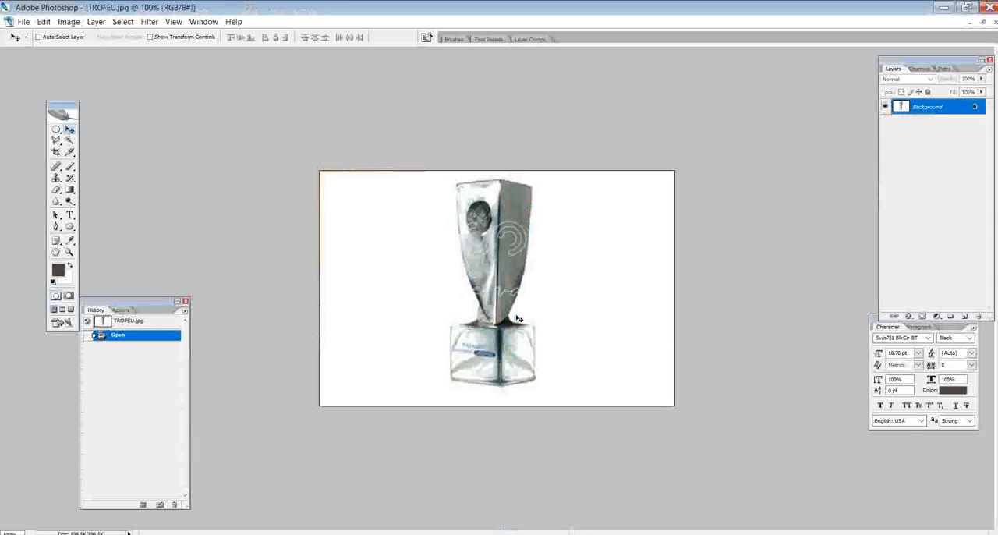
- Try selecting the white background around the trophy with the Magic Wand at tolerance 20, then deselect
left_click(68, 141)
left_click(433, 238)
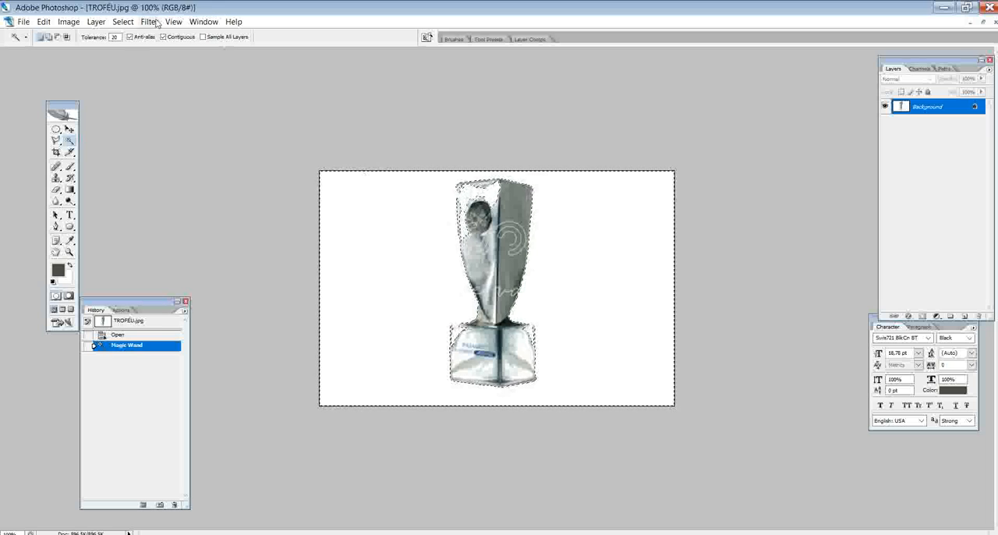
key("ctrl+d")
- Set the Magic Wand tolerance to 10 and reselect the white background around the trophy
left_click(114, 37)
double_click(115, 36)
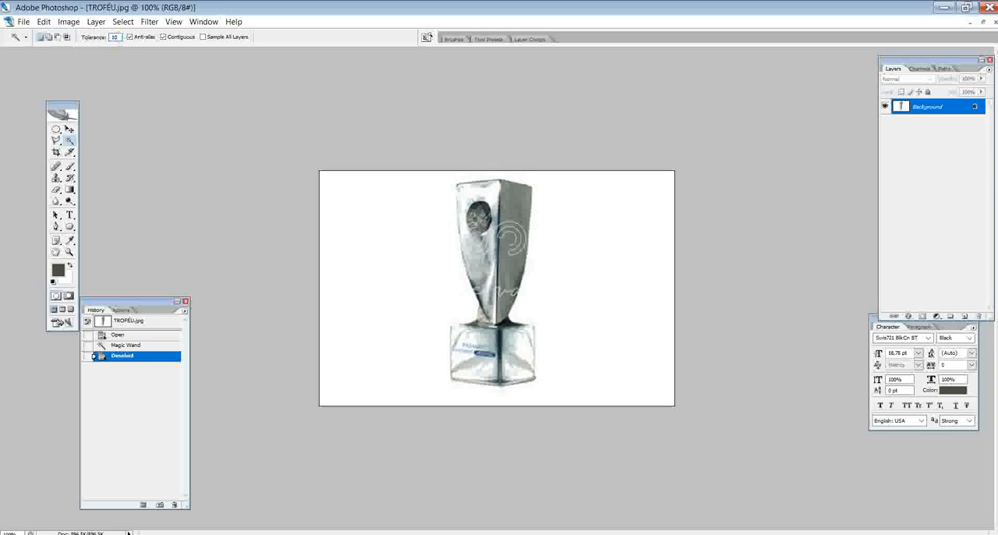
left_click(461, 301)
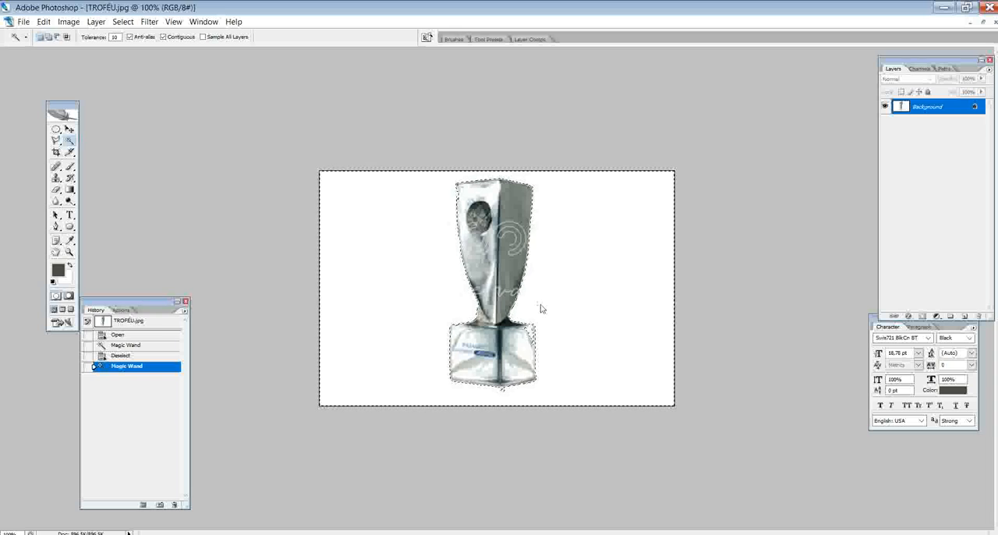
left_click(530, 330, "shift")
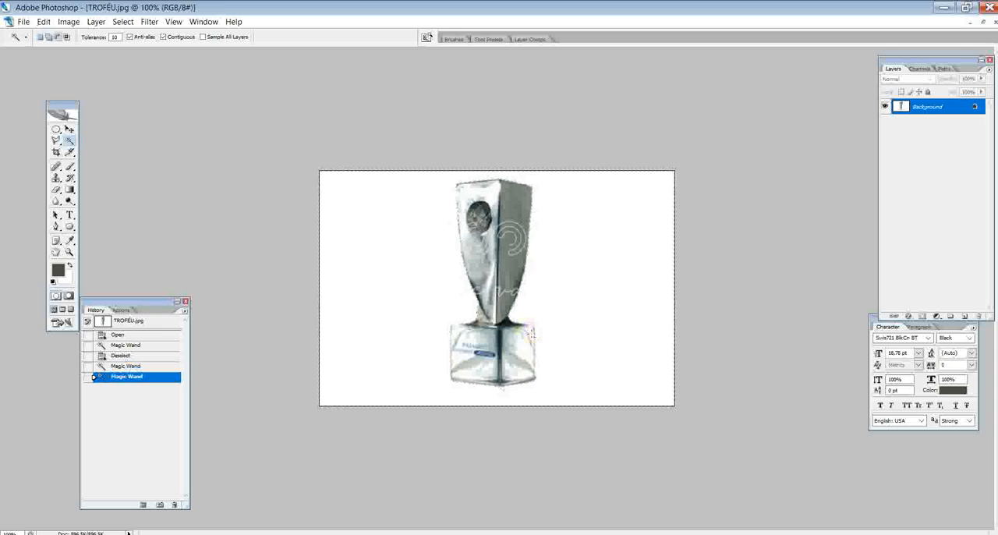
left_click(563, 273, "shift")
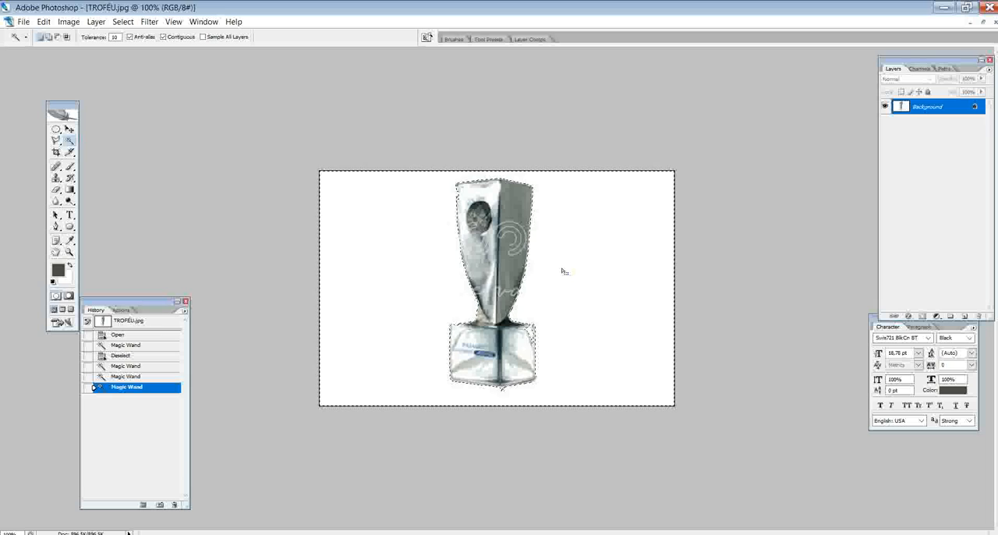
- Try to correct the selection around the trophy's transparent base with the Polygonal Lasso, then clear the selection
left_click(56, 140)
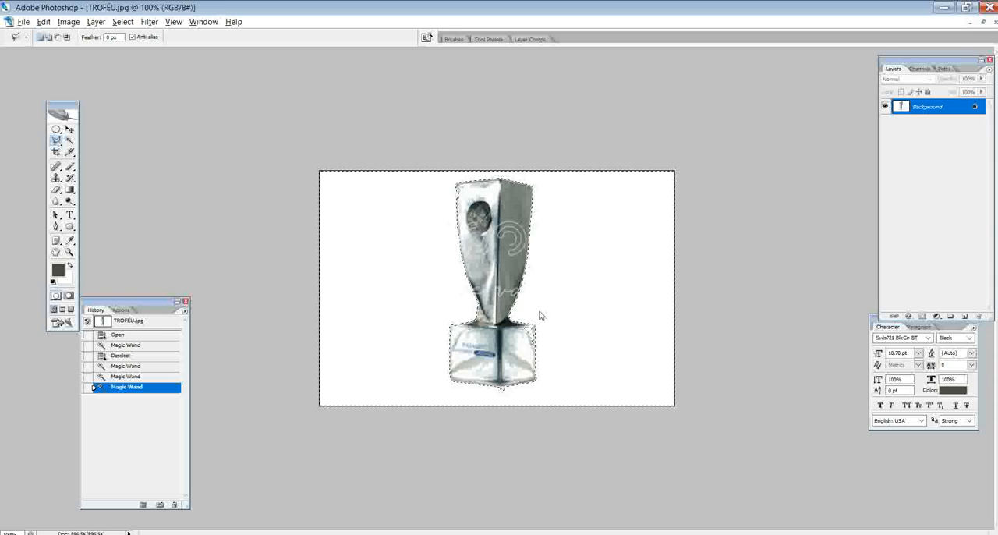
left_click(59, 142)
double_click(508, 340)
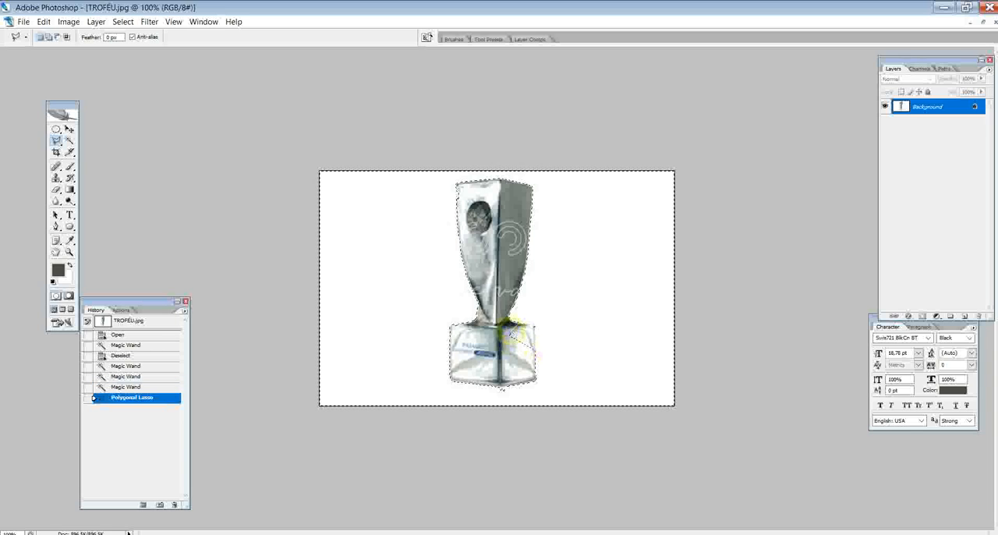
left_click(537, 323, "shift")
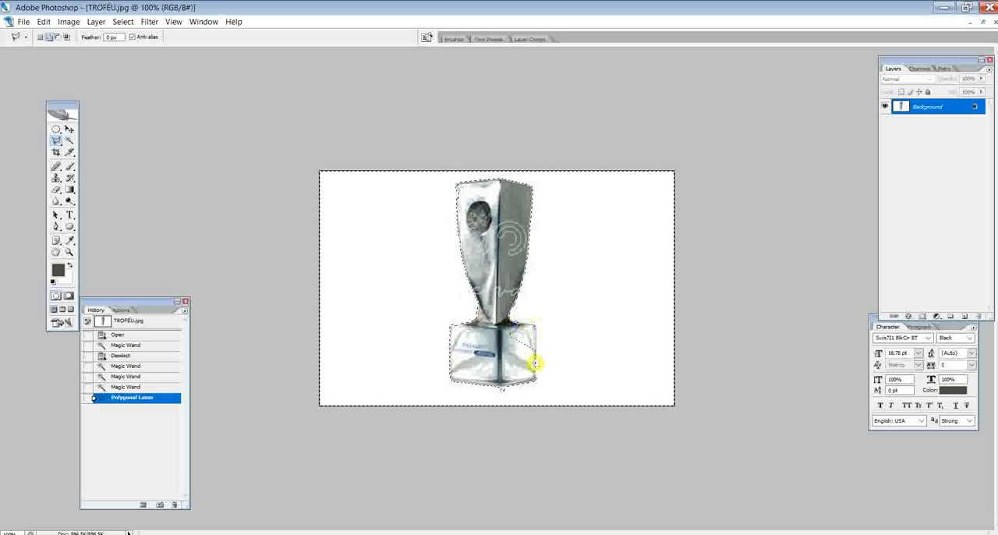
left_click(601, 337)
left_click(589, 287)
key("Escape")
key("ctrl+d")
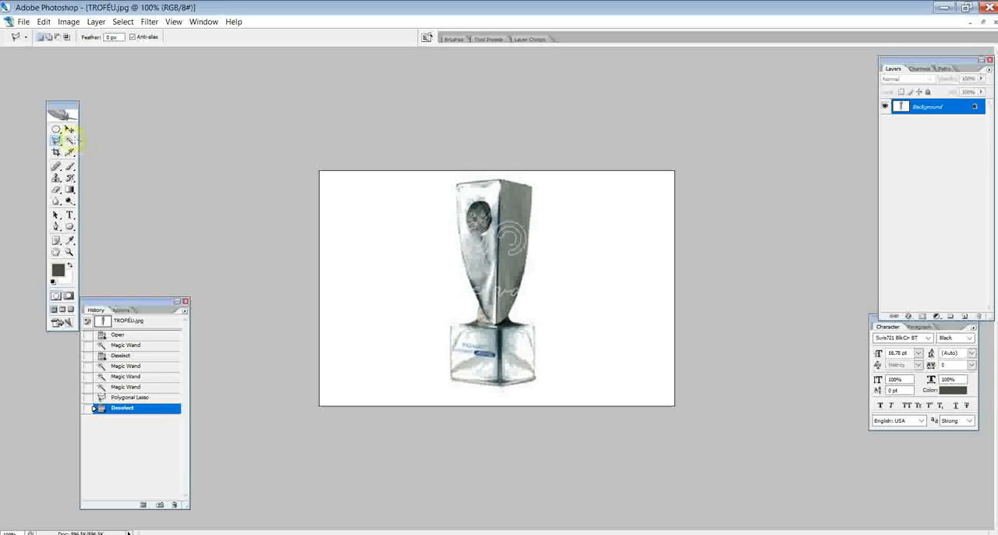
- Select the white area surrounding the trophy again with the Magic Wand at tolerance 10
left_click(71, 138)
left_click(564, 266)
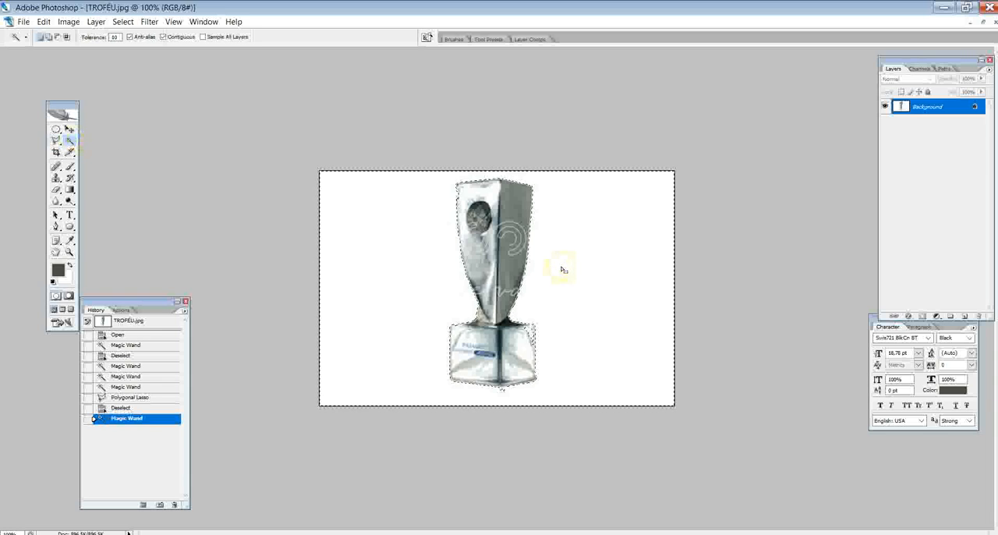
- Invert the selection so only the trophy is selected, and adjust its outline with the Polygonal Lasso
left_click(123, 21)
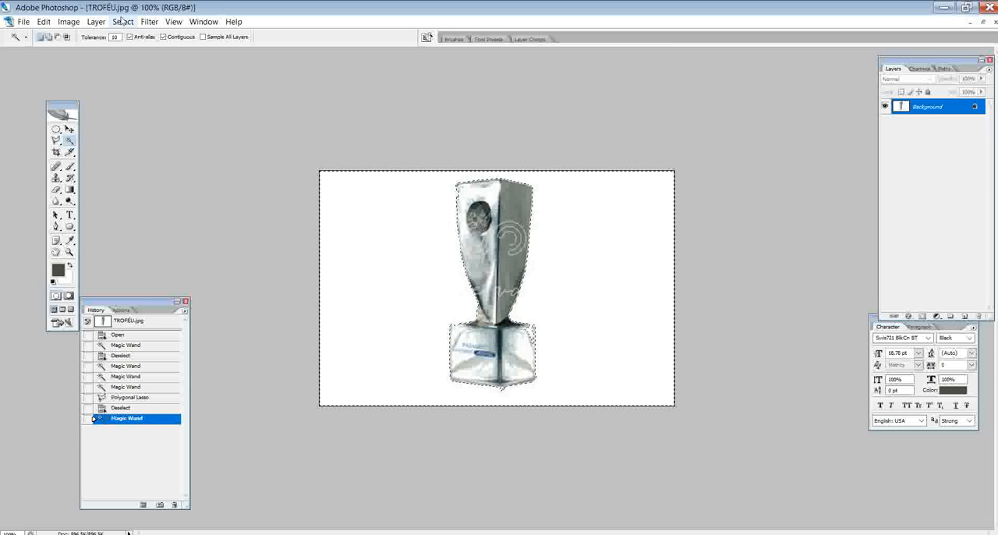
left_click(137, 67)
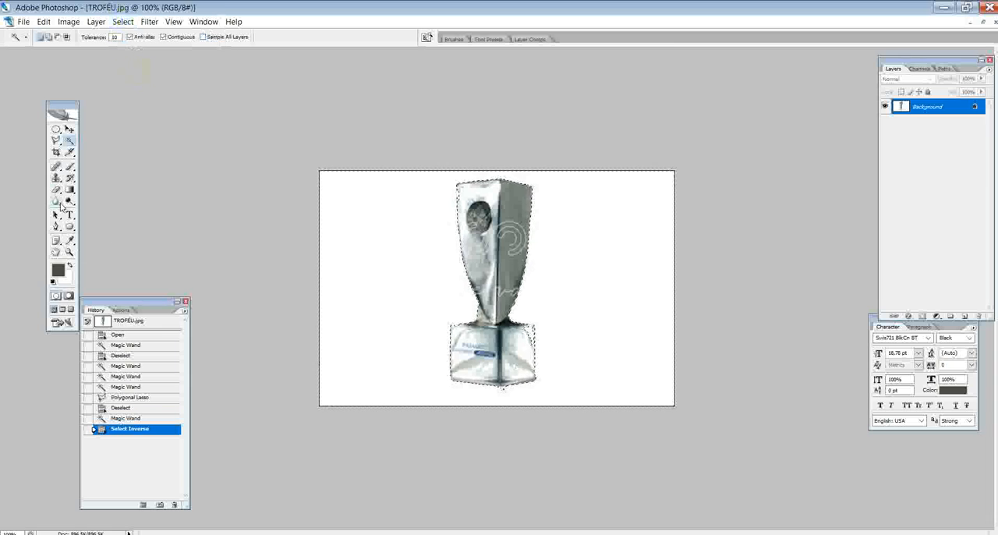
left_click(55, 139)
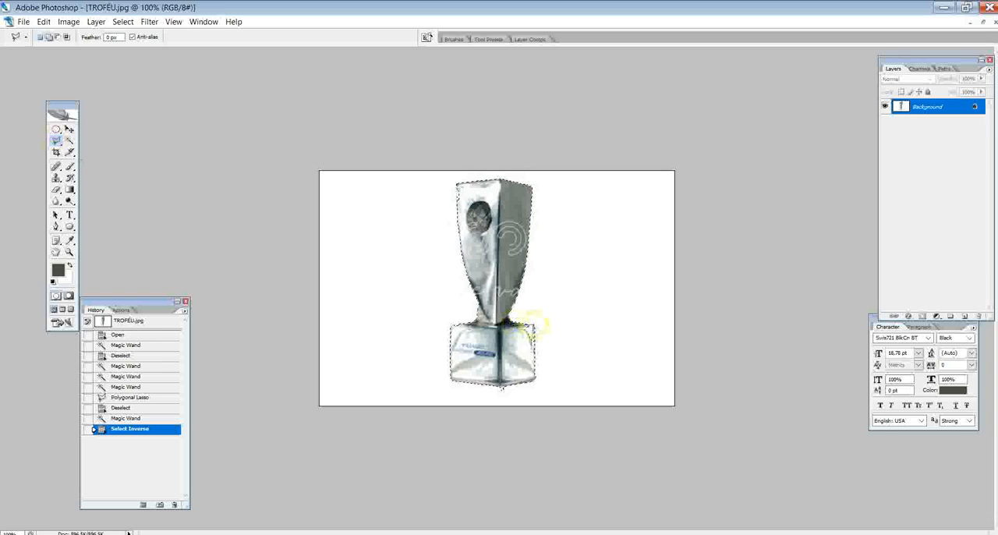
double_click(505, 341)
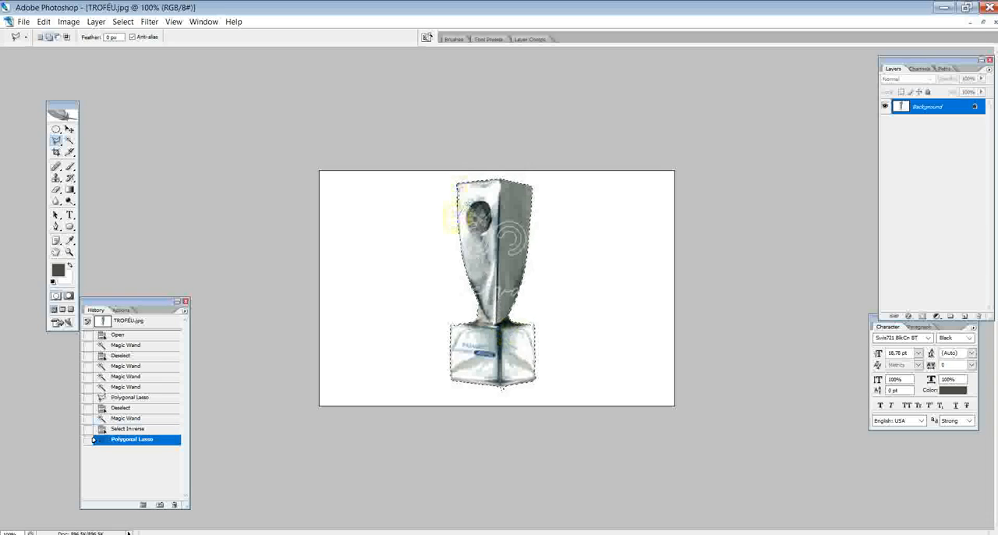
left_click(465, 186)
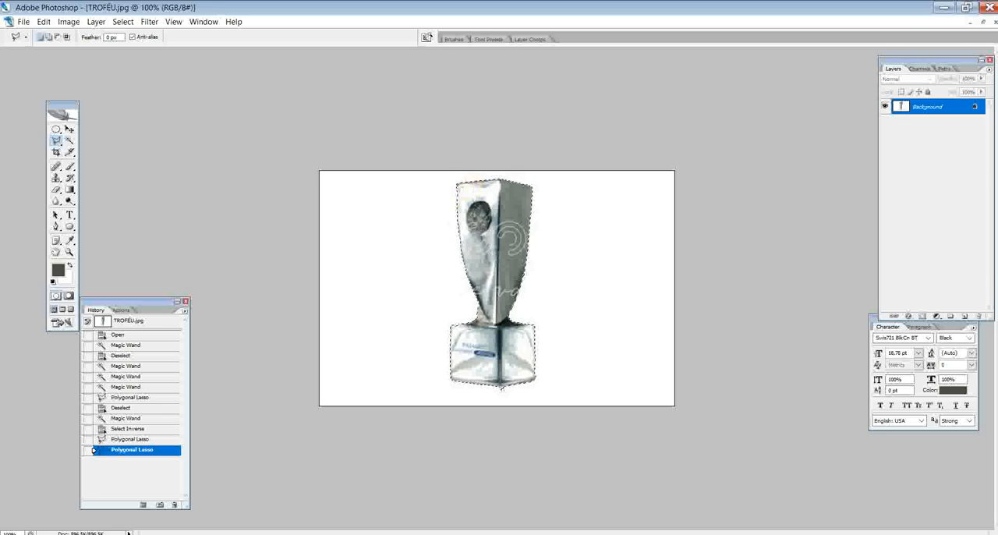
- Switch to Casa Flexal apresentação 5.psd, paste the trophy and move it to the tall niche in the pink wall
left_click(203, 22)
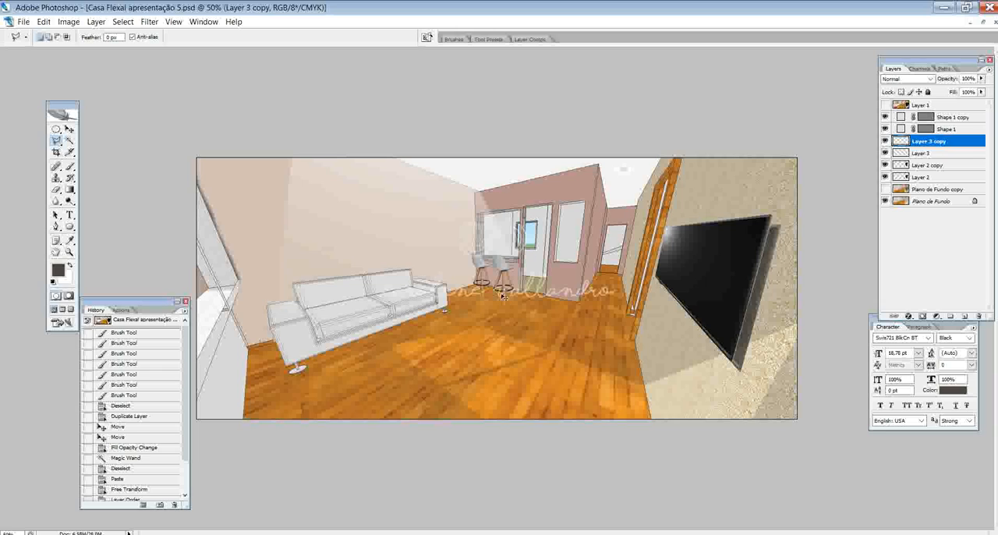
key("ctrl+v")
left_click(69, 129)
left_click_drag(496, 282, 561, 234)
- Scale the trophy with Free Transform to about 32% width and 29% height, rotate it about 4°, and nudge it down inside the niche
key("ctrl+t")
left_click_drag(585, 181, 577, 233)
left_click_drag(558, 265, 557, 263)
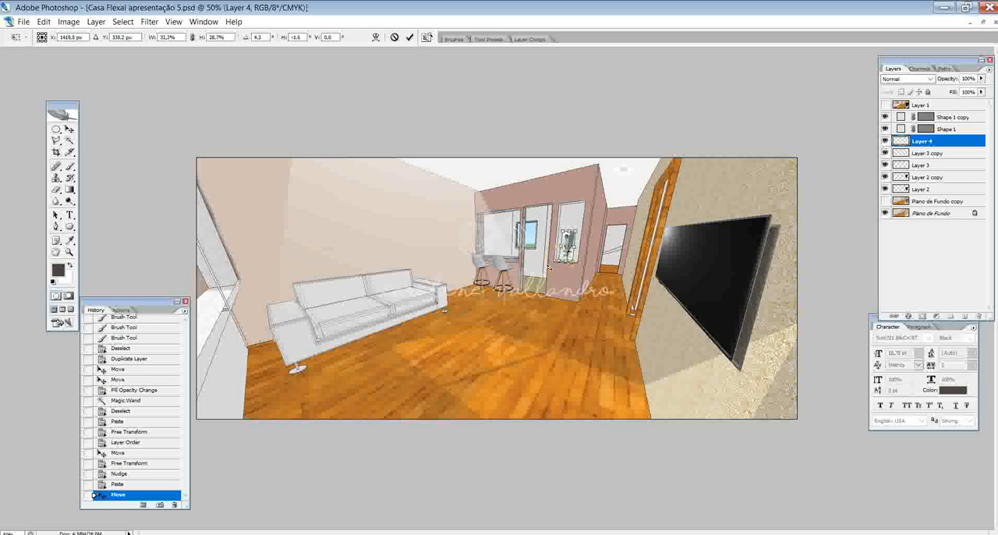
key("Return")
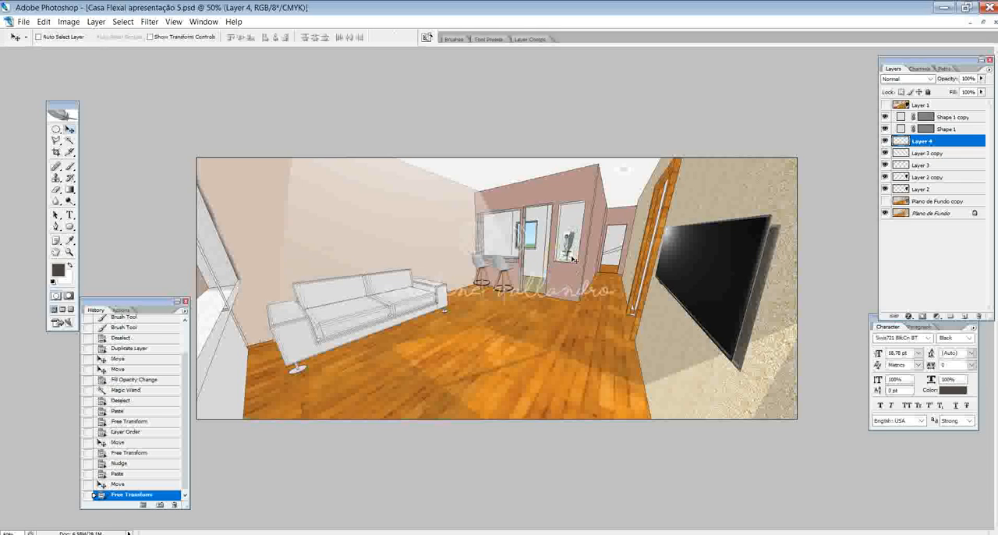
key("Down")
key("Down")
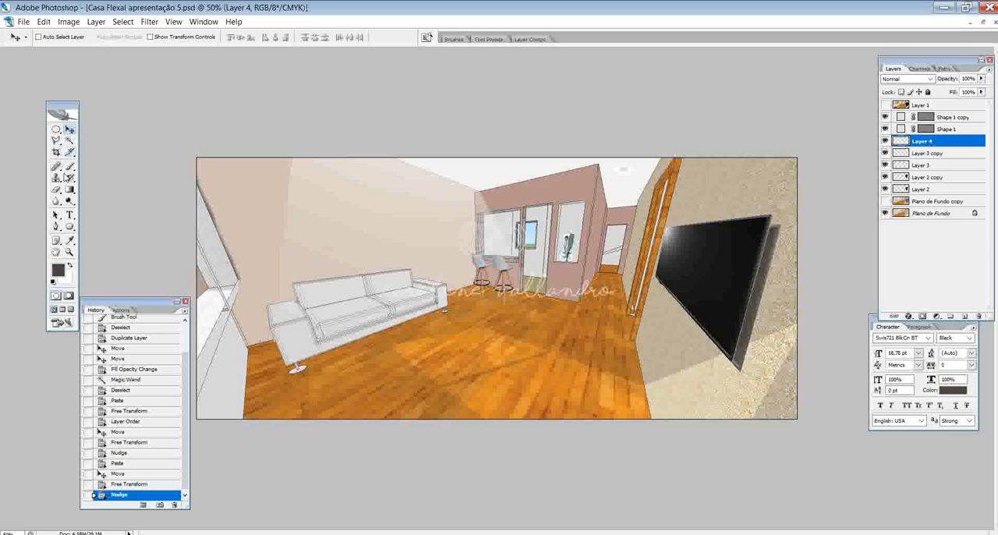
- Draw a 10 px dark line with the Line tool as a shelf beneath the trophy, and nudge it up slightly
left_click(70, 226)
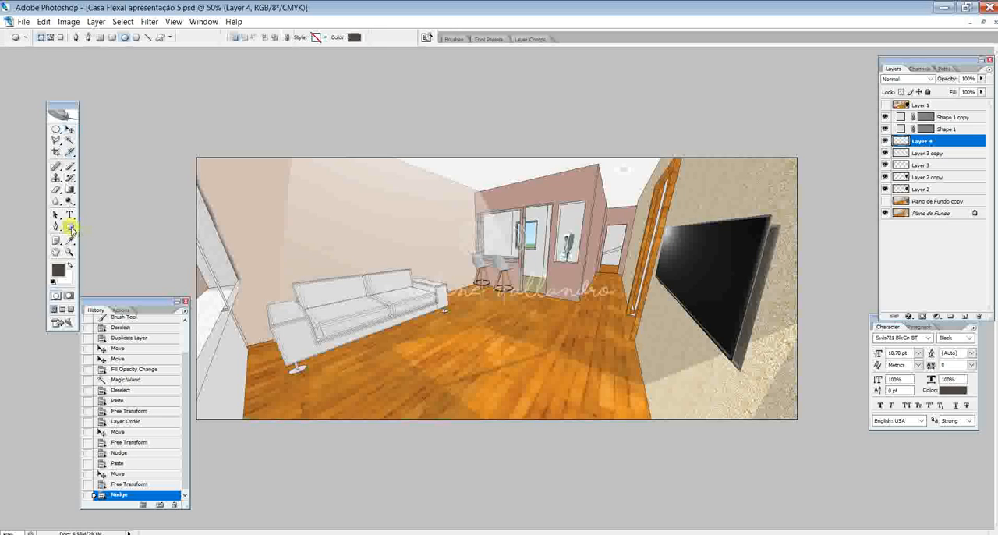
left_click(70, 226)
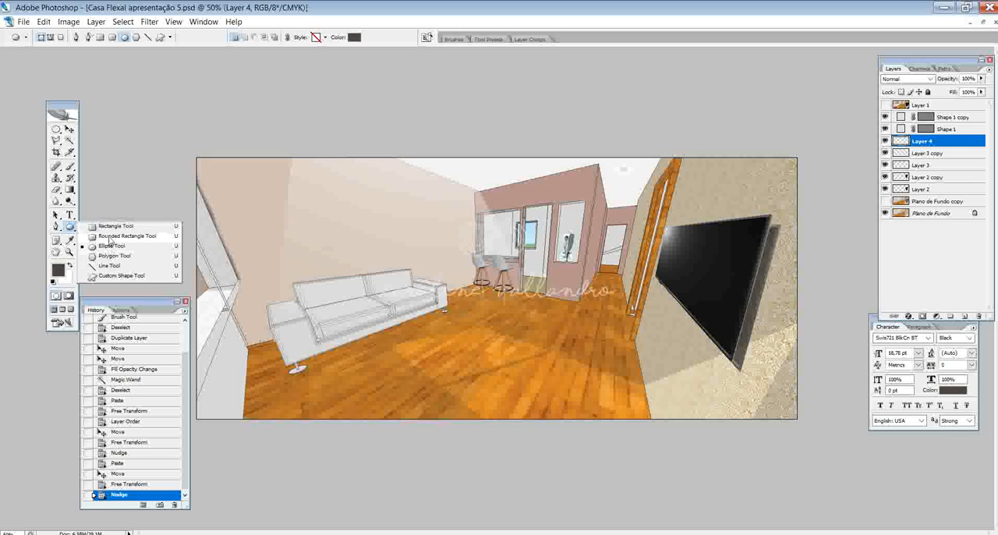
left_click(109, 266)
key("Tab")
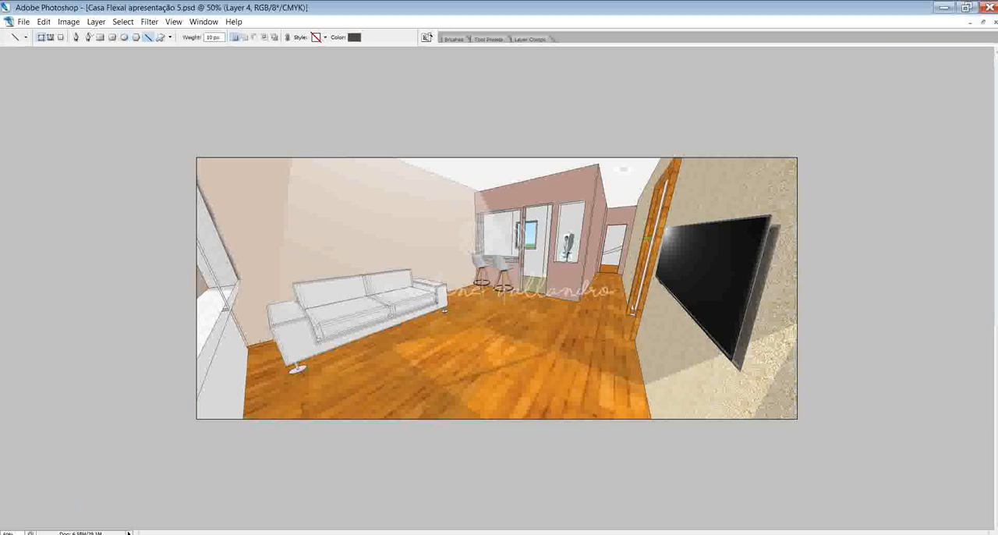
left_click_drag(552, 261, 579, 262)
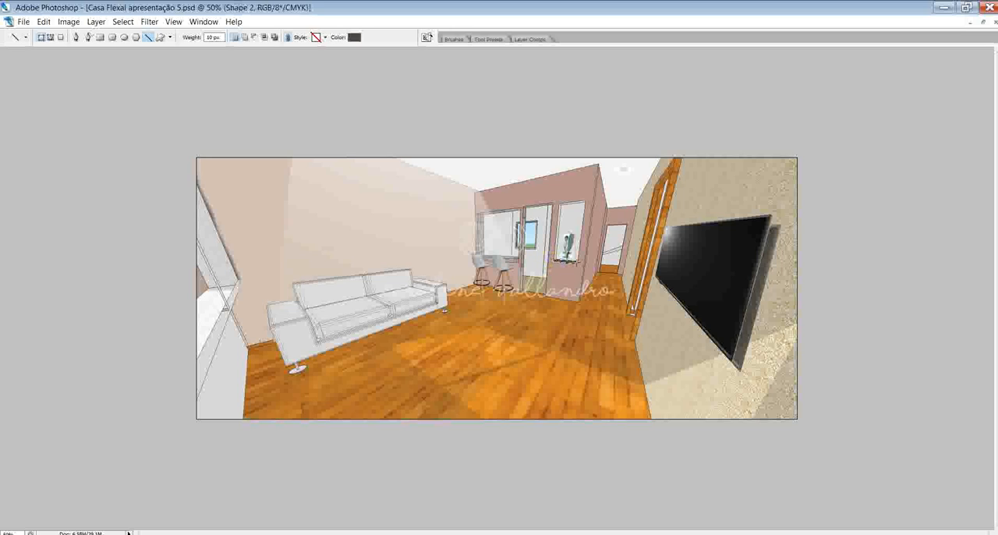
key("Return")
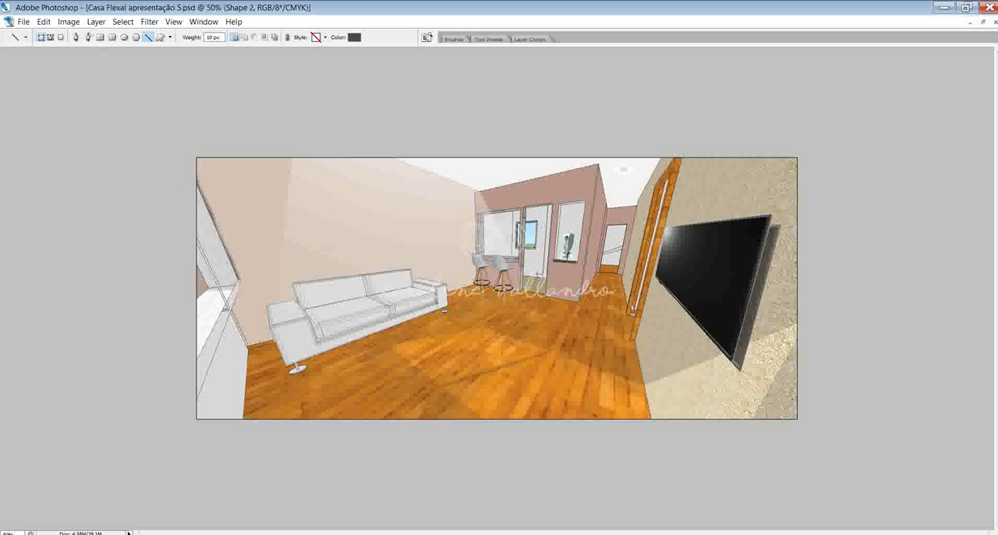
key("Tab")
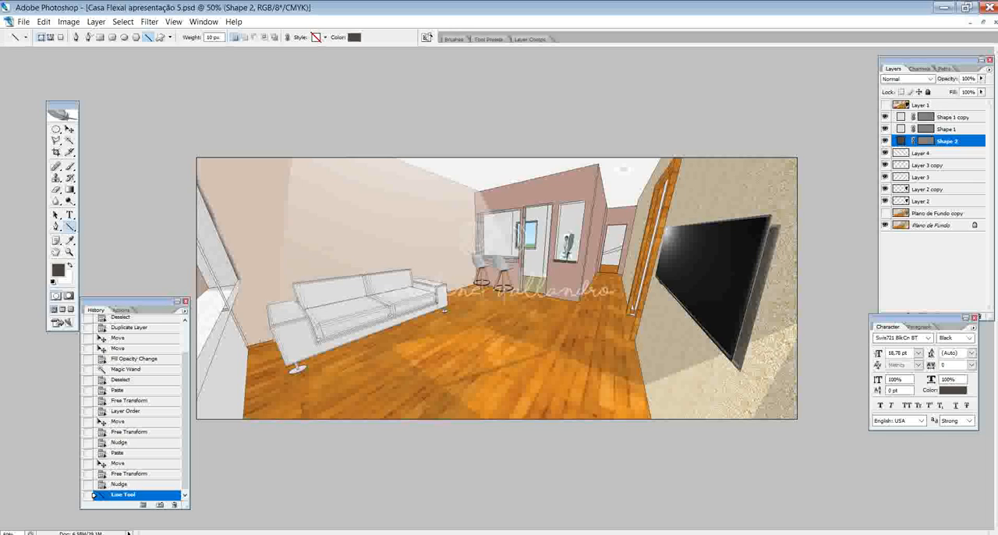
left_click(69, 129)
key("Up")
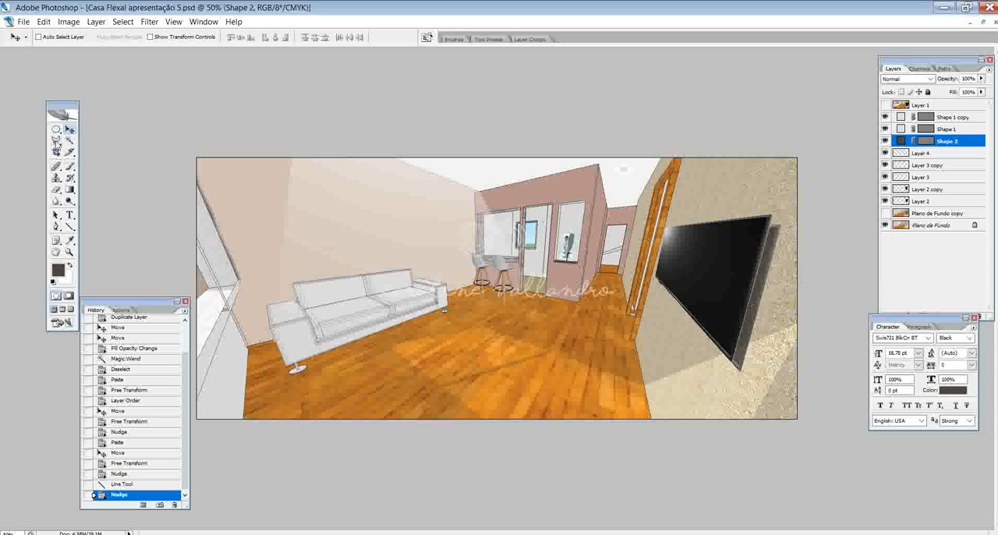
- Make a small Elliptical Marquee selection for a spotlight near the top of the trophy niche, and nudge its outline up
left_click(55, 129)
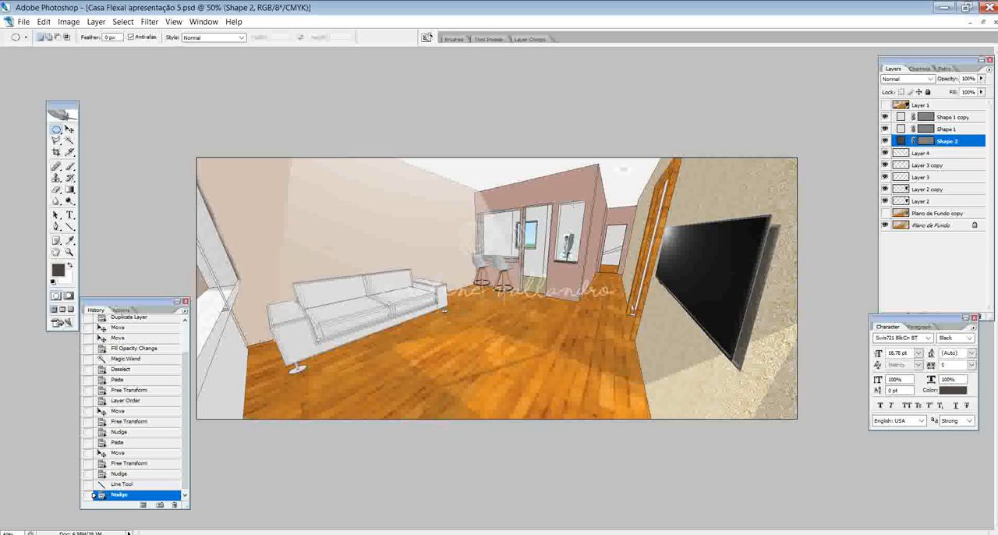
left_click(566, 205)
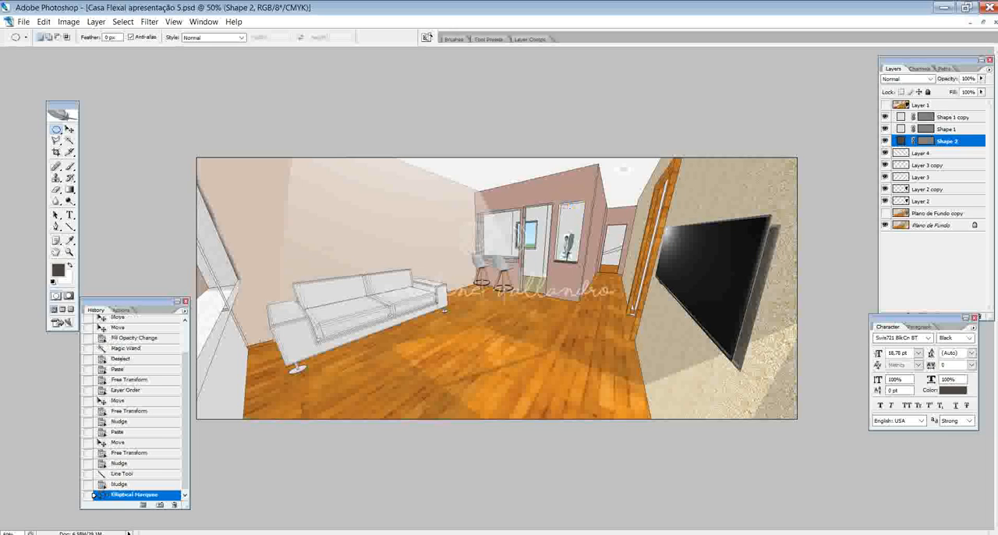
key("Up")
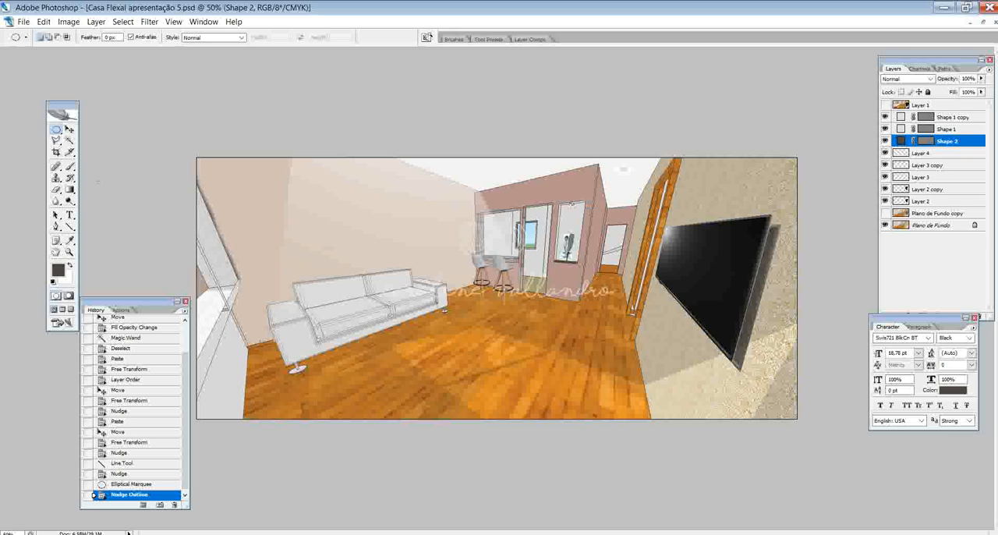
- Delete the hidden Plano de Fundo copy layer and duplicate the Plano de Fundo layer in its place
left_click(70, 166)
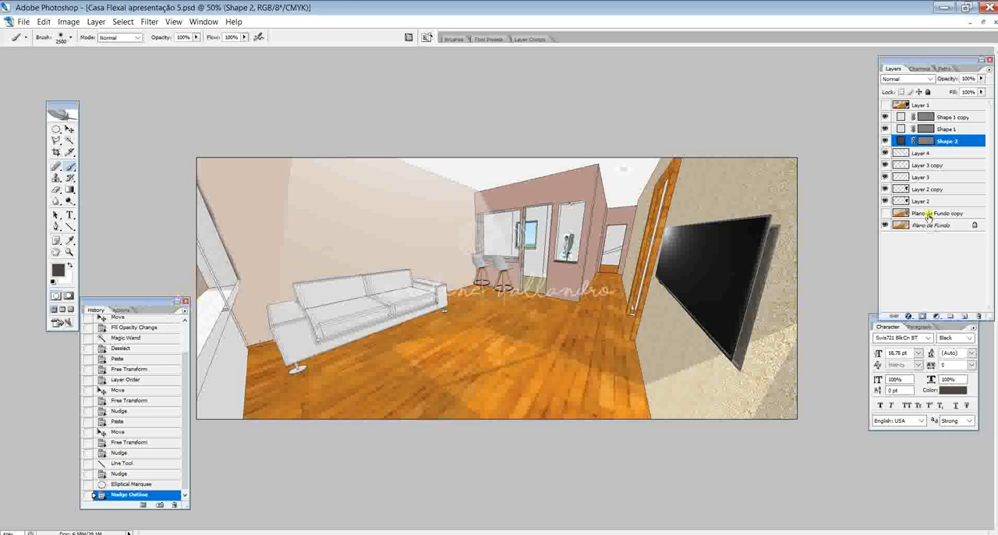
left_click(927, 218)
left_click(927, 226)
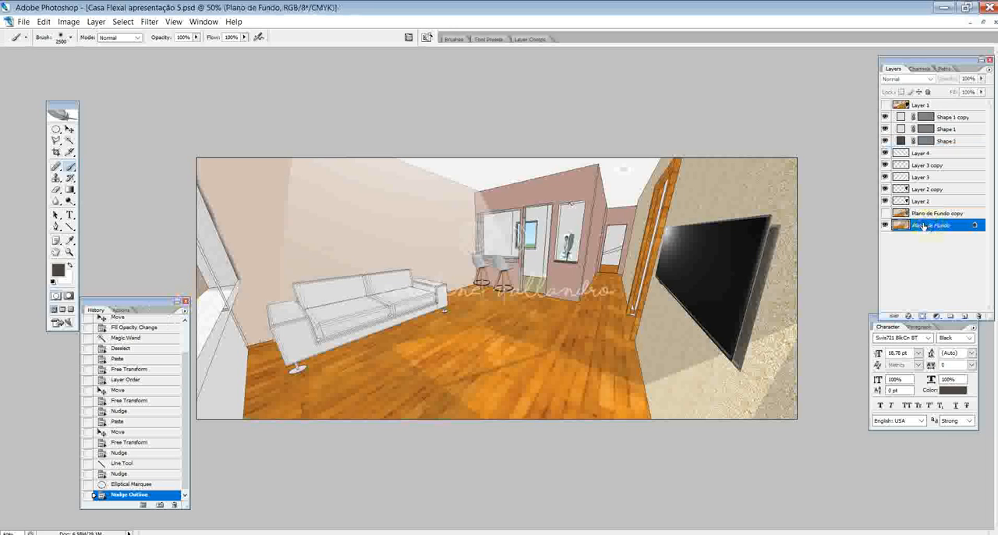
left_click(926, 213)
left_click_drag(981, 293, 975, 316)
right_click(929, 215)
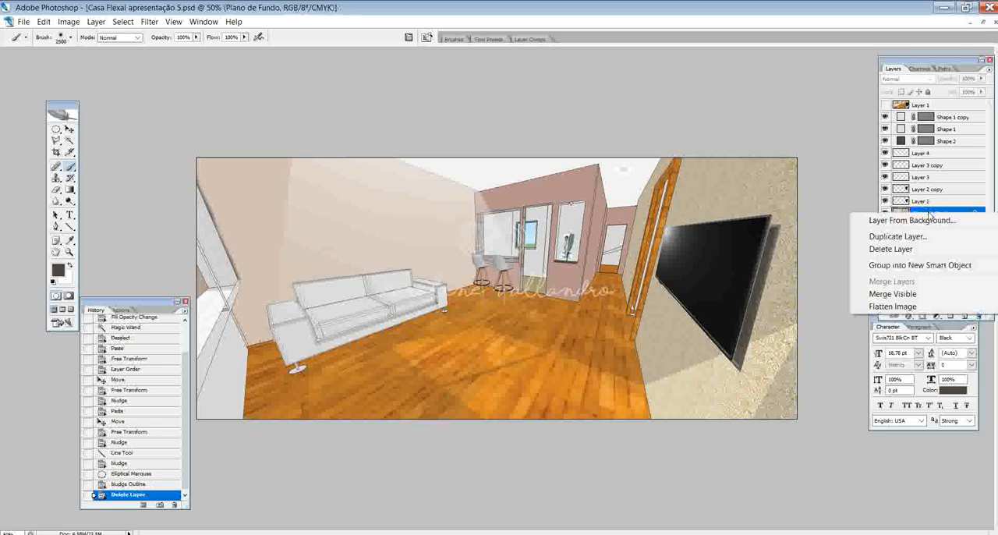
left_click(896, 236)
left_click(590, 170)
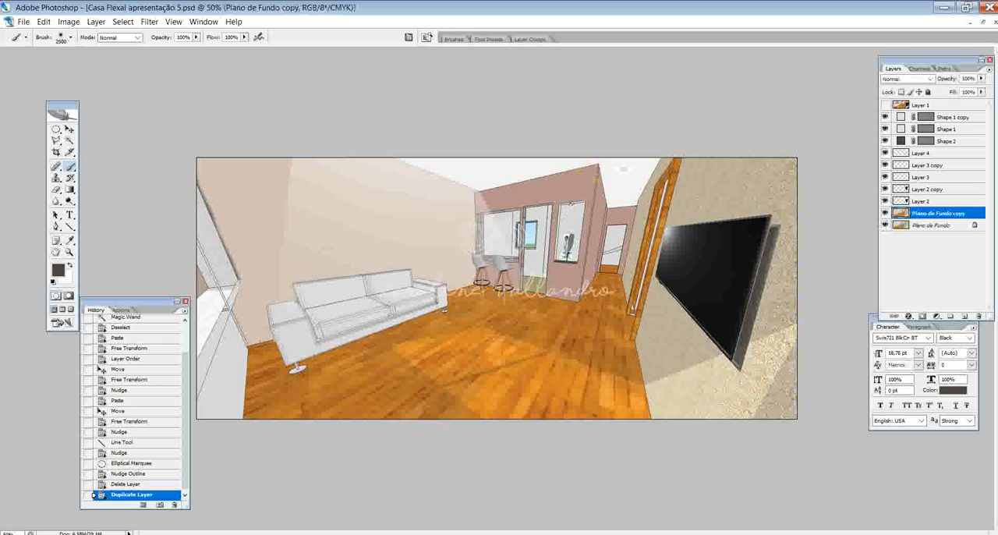
- Set the foreground colour to white and paint the small spotlight ellipse above the trophy with the Brush
left_click(70, 240)
left_click(58, 269)
left_click(93, 273)
left_click(341, 267)
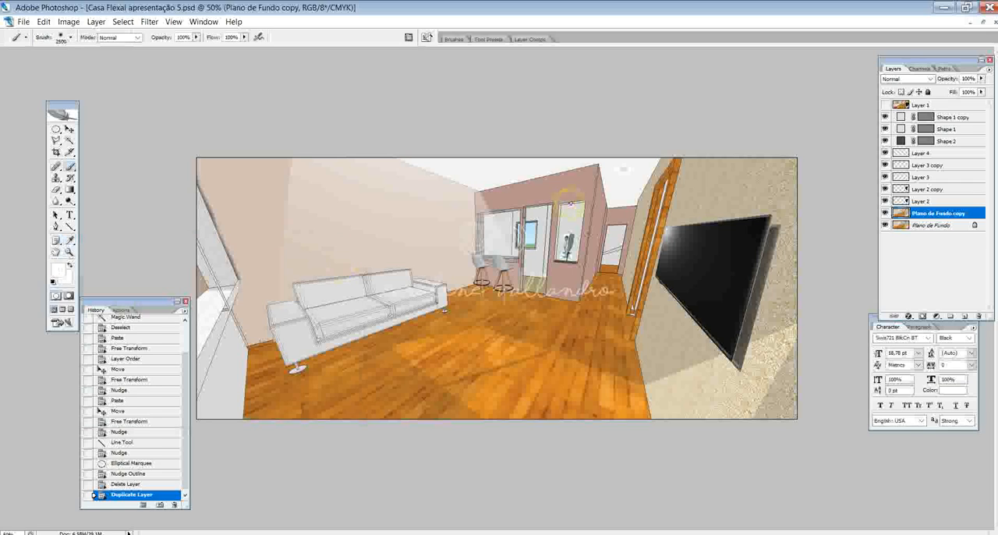
left_click(570, 204)
- Change the foreground colour to a light cream and repaint the spotlight ellipse above the trophy with the Brush
left_click(56, 140)
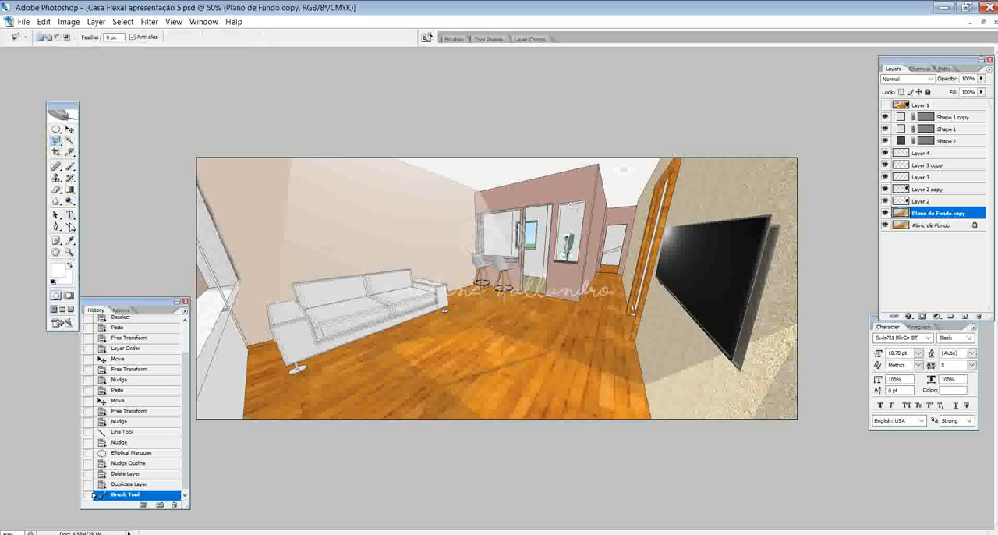
left_click(59, 273)
left_click(107, 278)
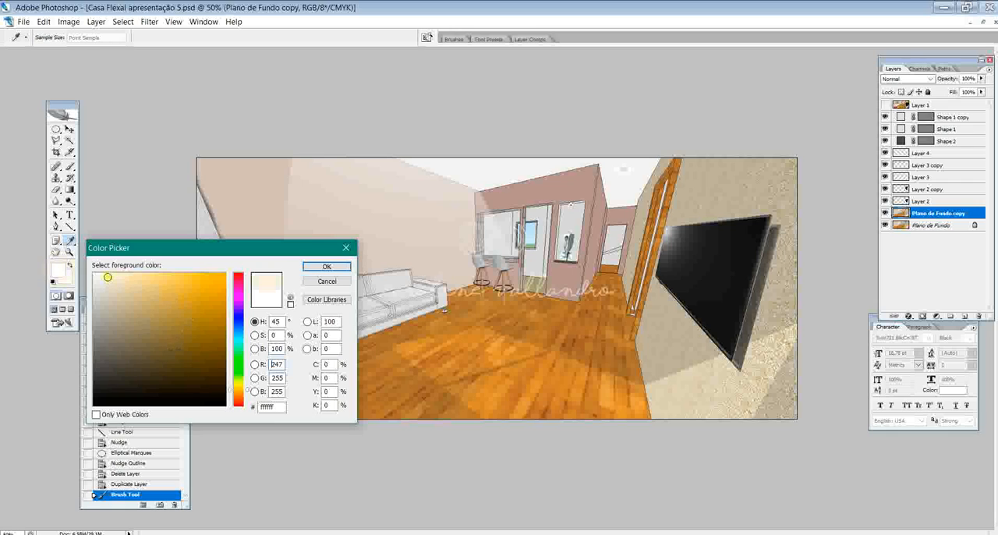
left_click_drag(108, 277, 126, 272)
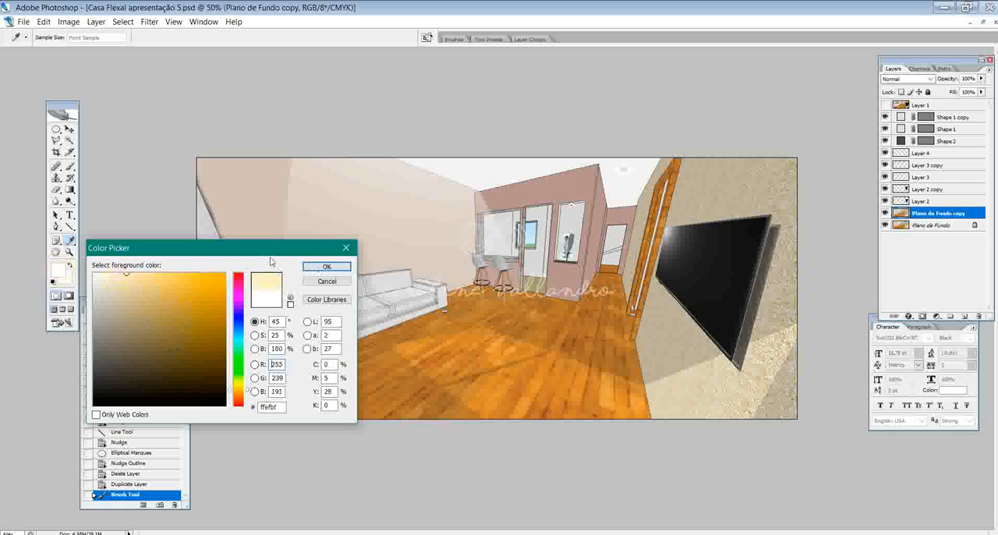
left_click(326, 266)
key("l")
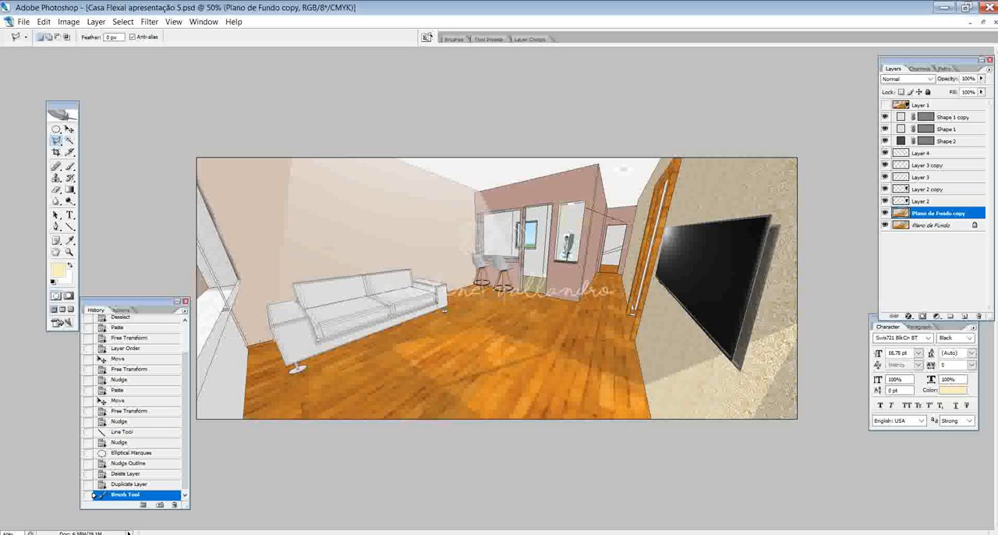
left_click(70, 166)
left_click(569, 202)
- Change the foreground colour to a stronger pale yellow for brushing over the spotlight ellipse above the trophy
left_click(56, 269)
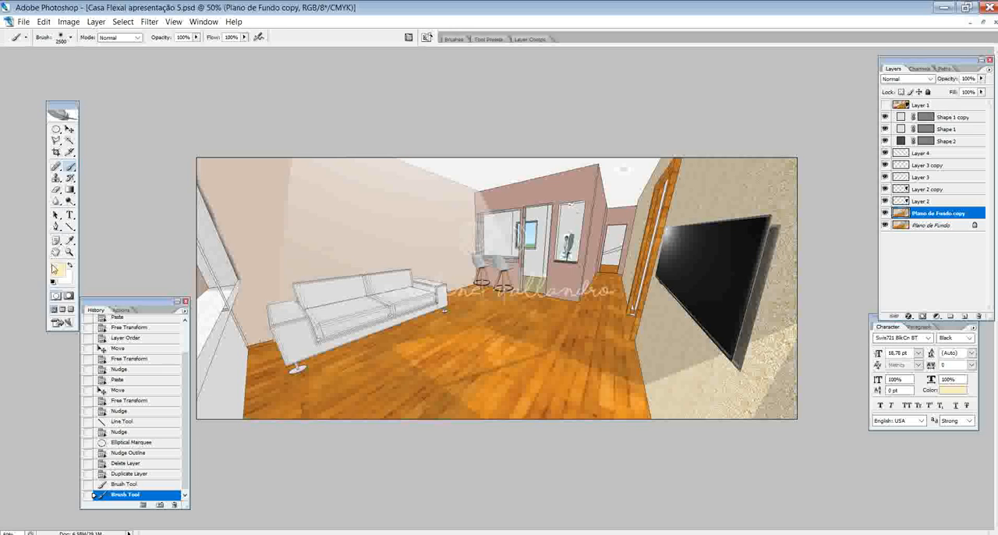
left_click(160, 275)
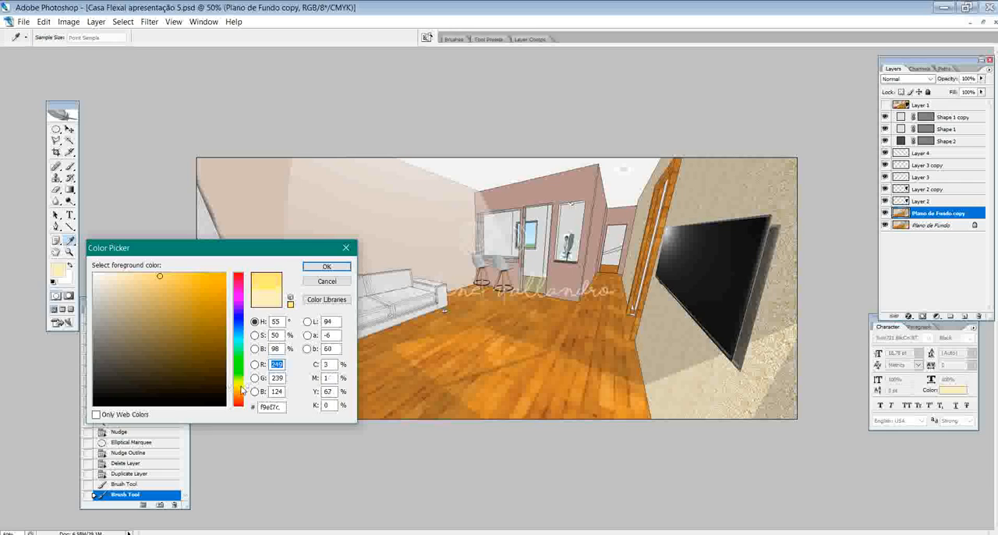
left_click(241, 384)
left_click(141, 273)
left_click(305, 268)
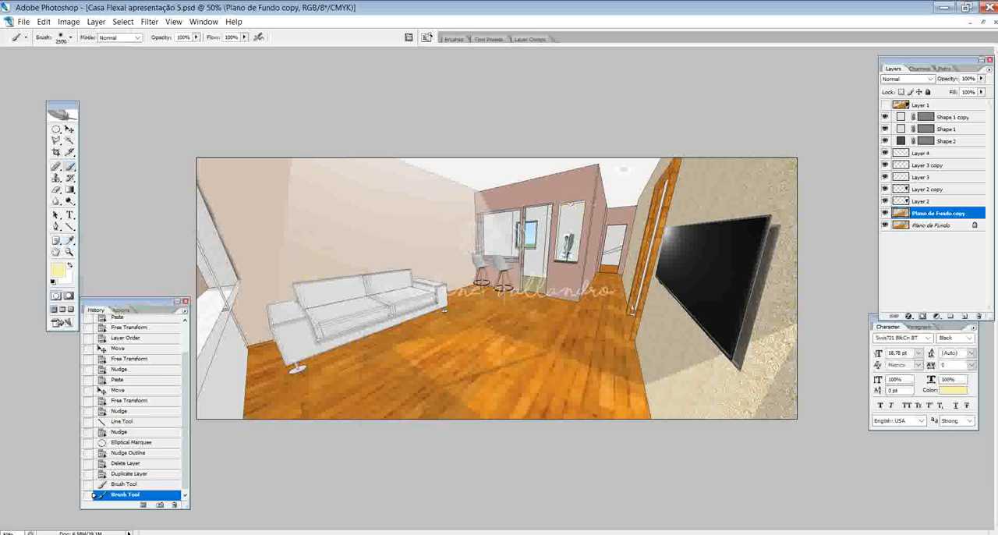
- Select a triangular light cone with the Polygonal Lasso, spreading from the niche spotlight down past the trophy
left_click(57, 140)
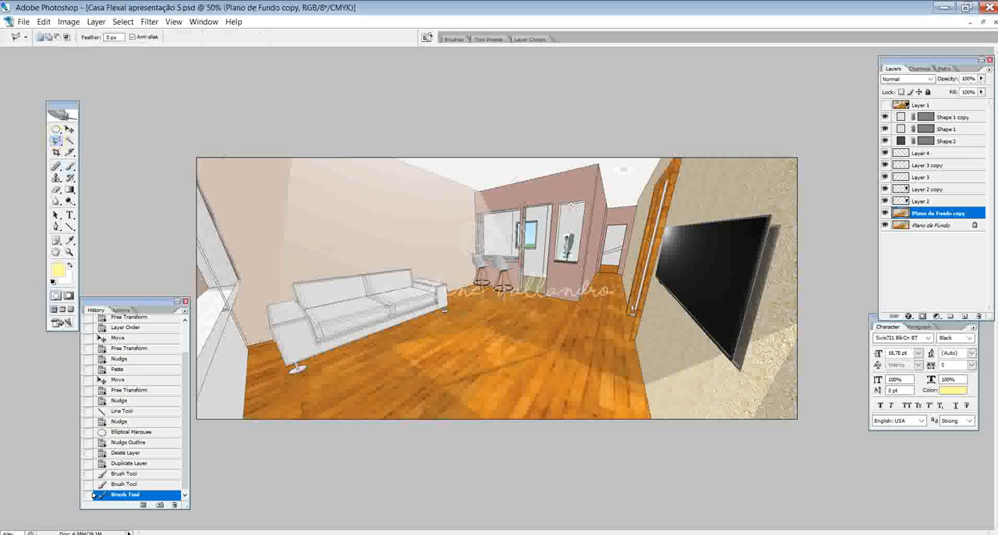
left_click(571, 205)
left_click(544, 265)
left_click(594, 302)
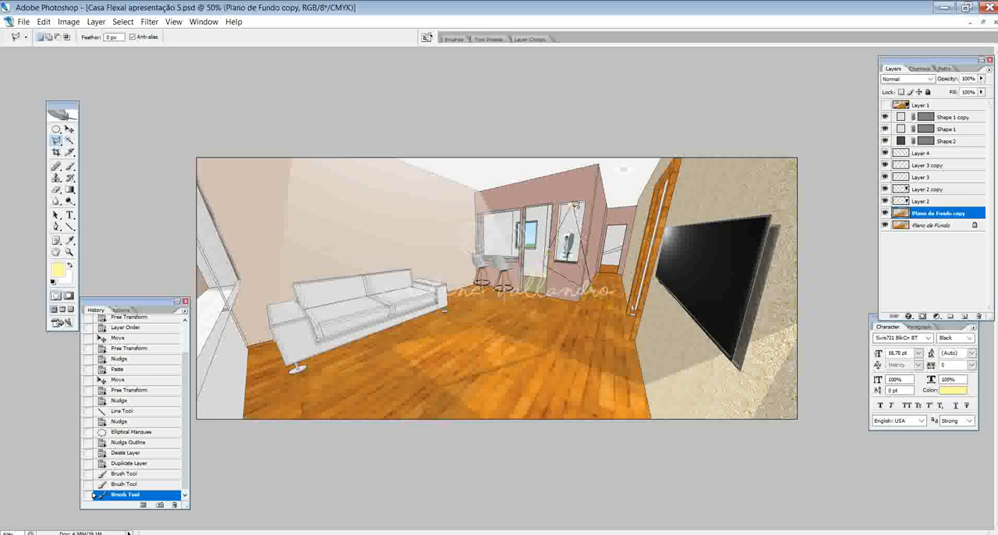
left_click(572, 207)
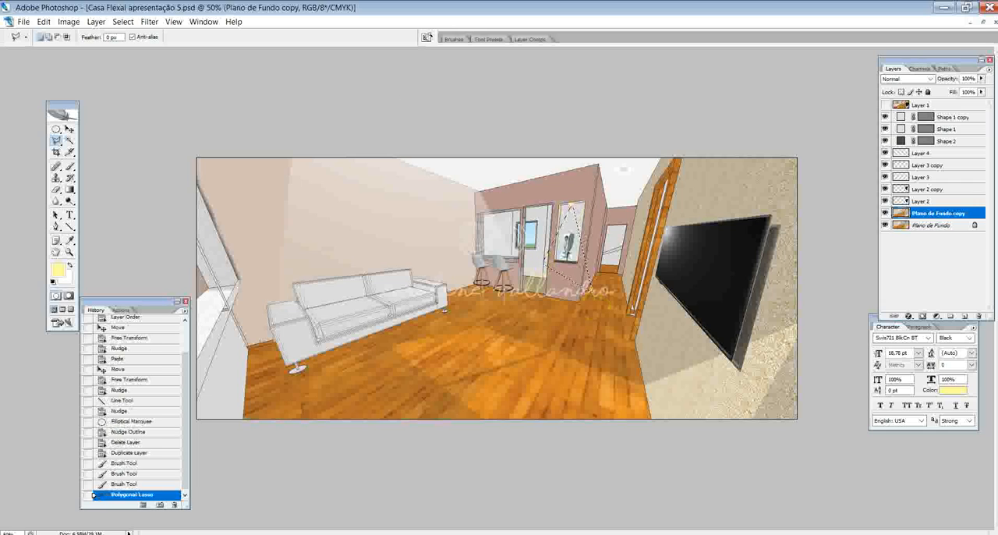
- Set the Brush foreground colour to the pale yellow fbf9c0 for painting the light cone selection around the trophy
key("ctrl+minus")
key("ctrl+minus")
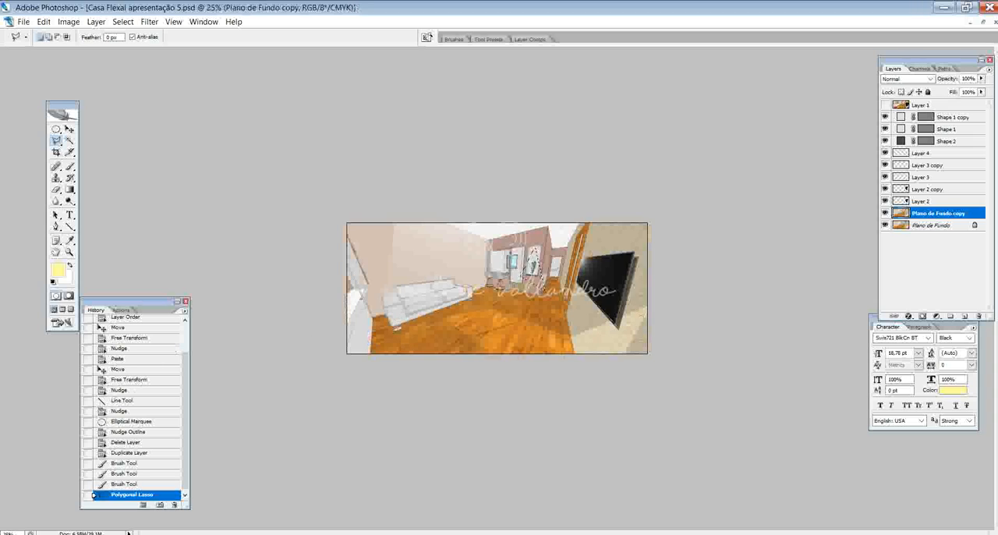
left_click(69, 166)
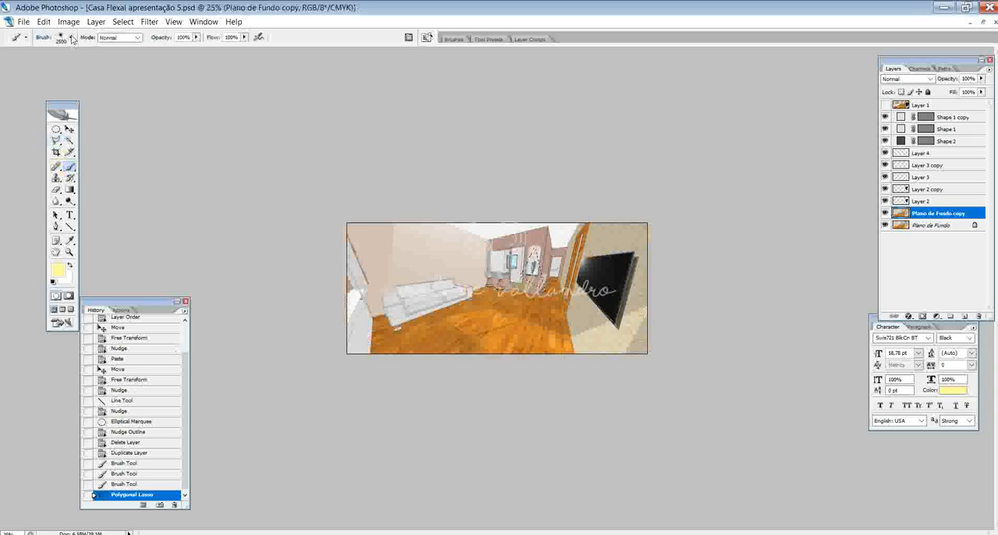
left_click(72, 39)
left_click(58, 270)
left_click(123, 274)
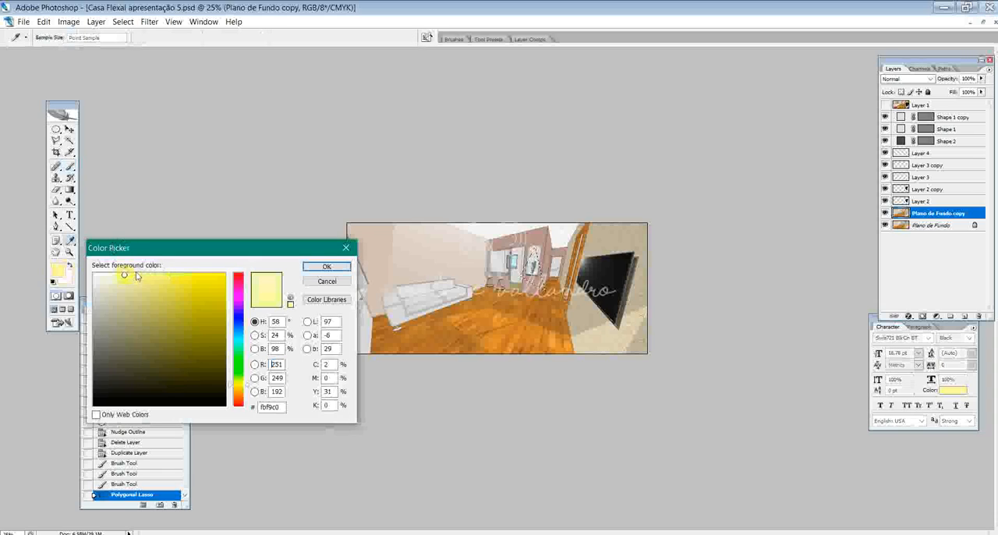
left_click(316, 267)
- Try a 2500 px brush dab on the light cone, revert it, and reduce the brush's master diameter to 404 px
left_click(551, 172)
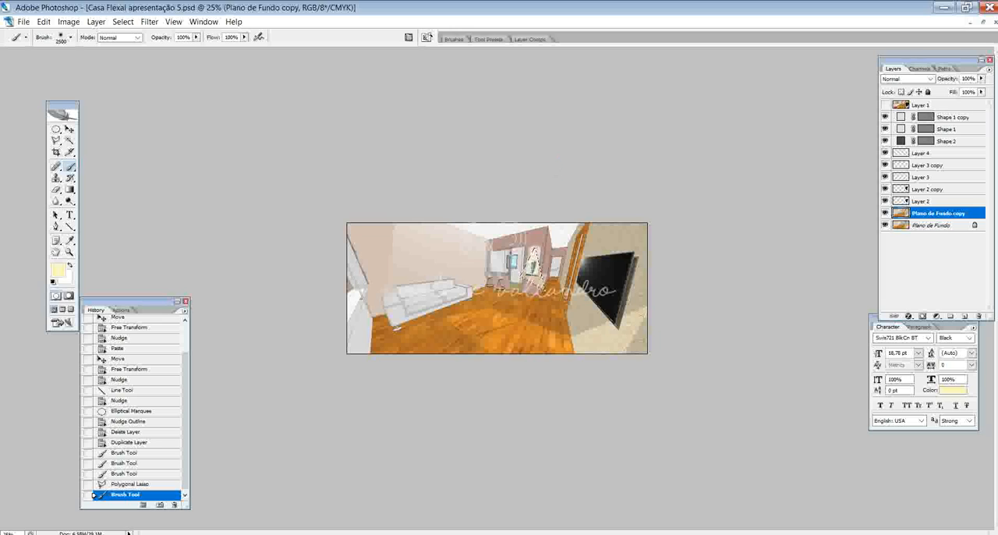
left_click(129, 484)
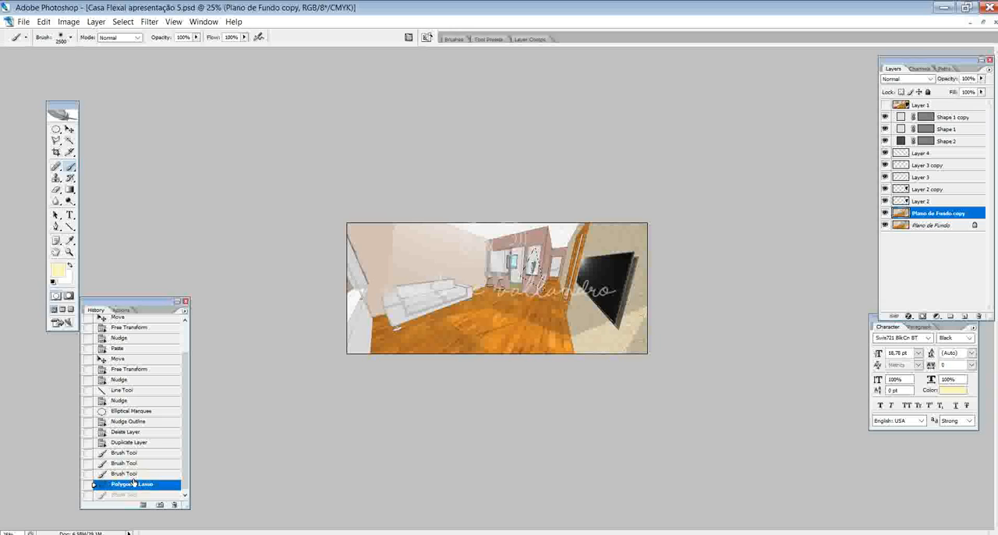
left_click(71, 37)
left_click(102, 66)
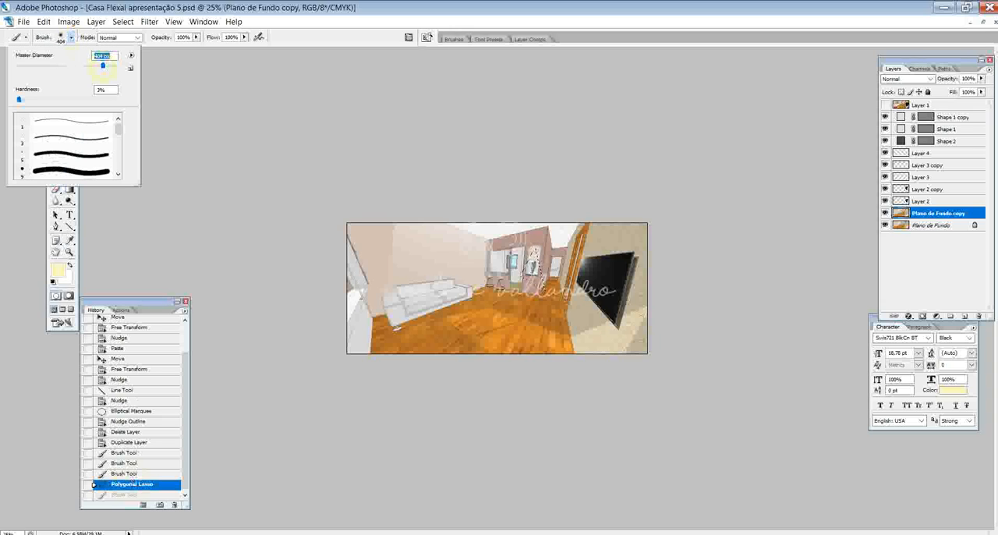
- Dab soft pale yellow light into the cone selection from above the niche spotlight towards the trophy, and deselect
left_click(536, 168)
left_click(537, 178)
left_click(542, 189)
left_click(543, 204)
left_click(541, 212)
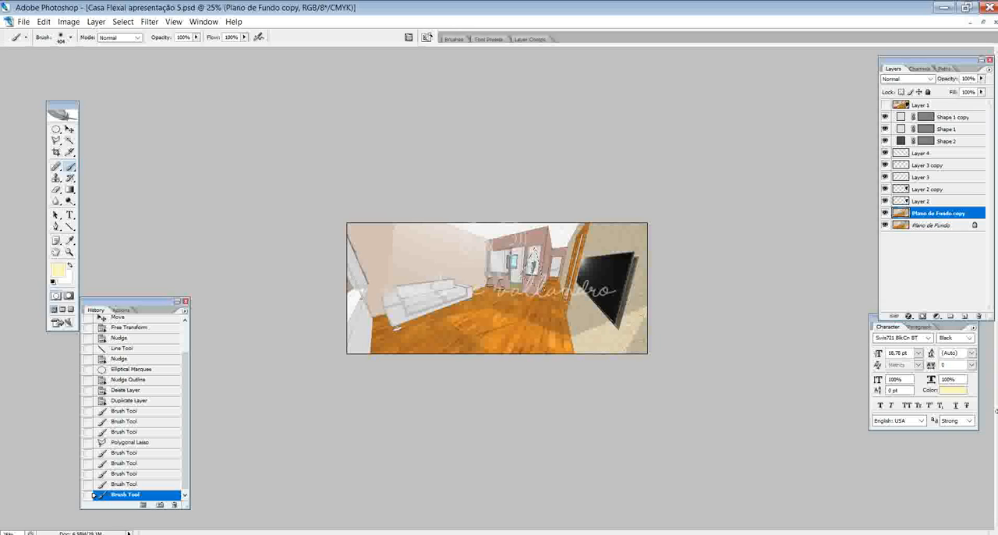
left_click(535, 258)
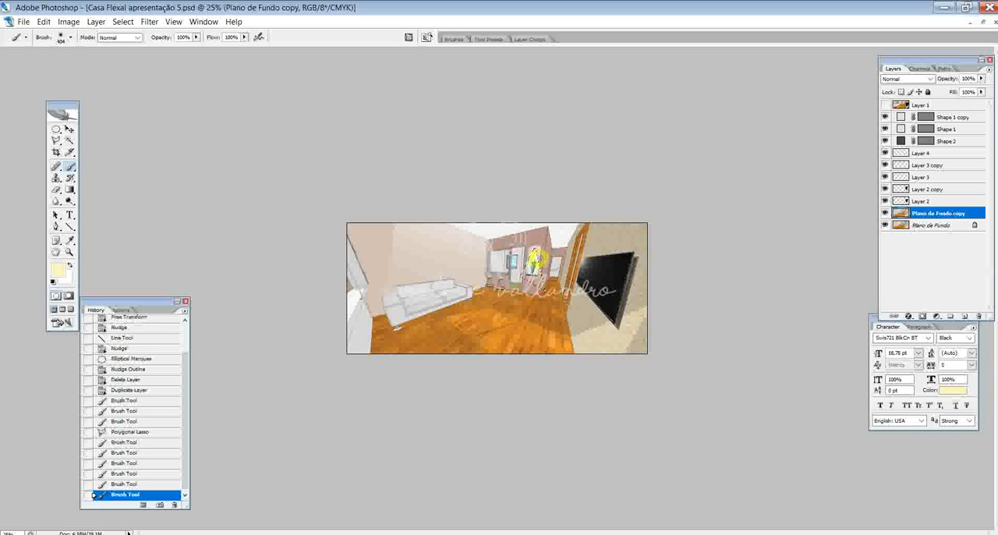
key("ctrl+z")
left_click(539, 215)
left_click(540, 232)
left_click(534, 247)
left_click(535, 245)
left_click(530, 236)
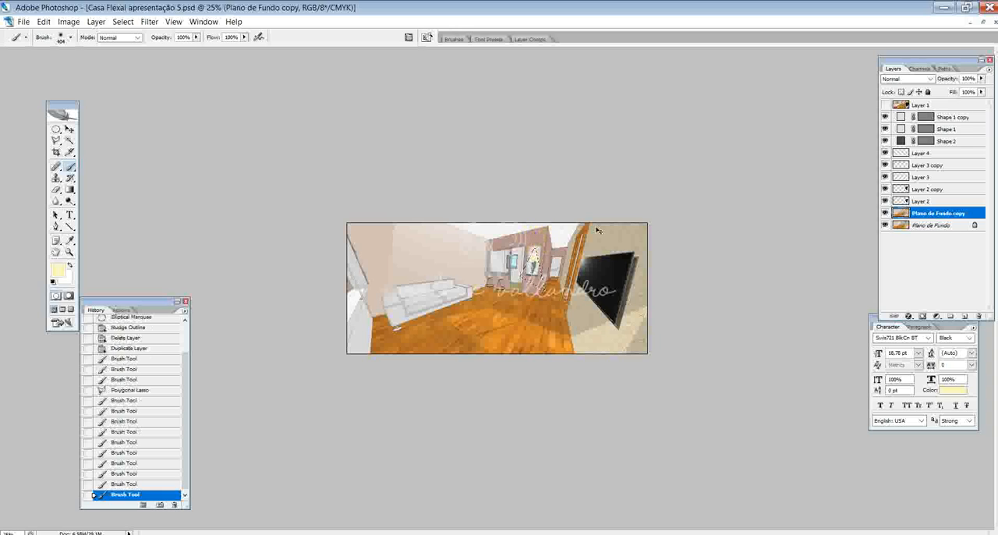
key("ctrl+d")
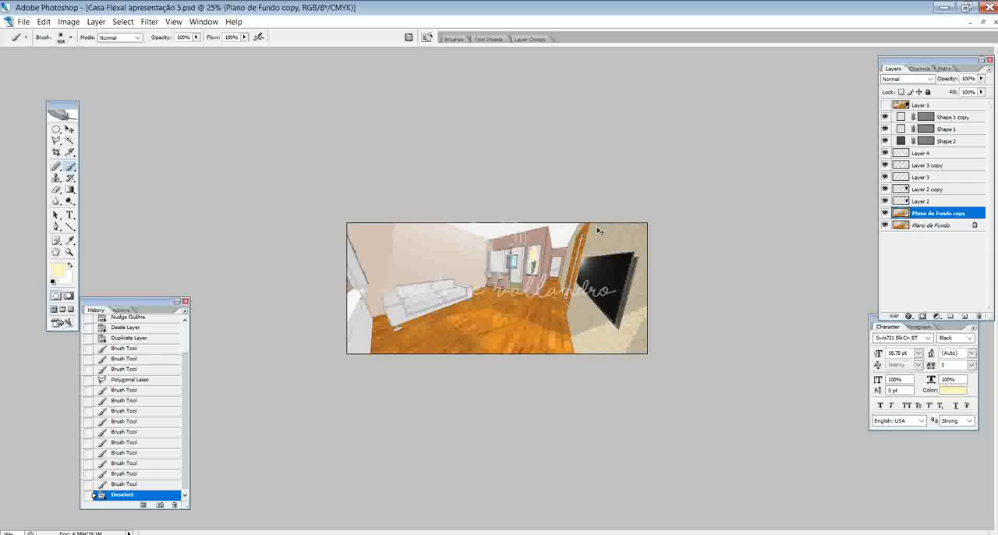
key("ctrl+plus")
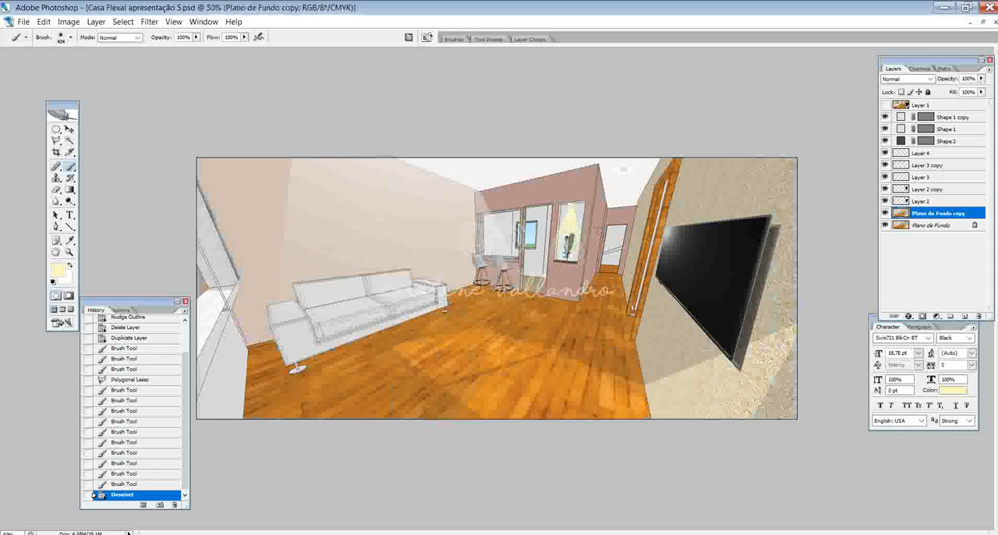
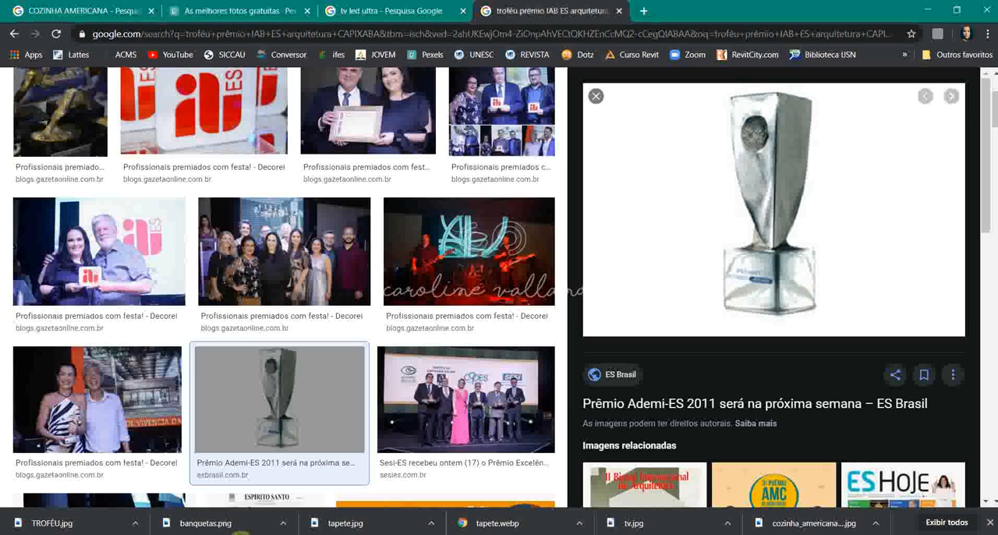
- Switch to the browser and search Google Images for "sala de estar"
scroll(279, 390, "up", 3)
triple_click(281, 94)
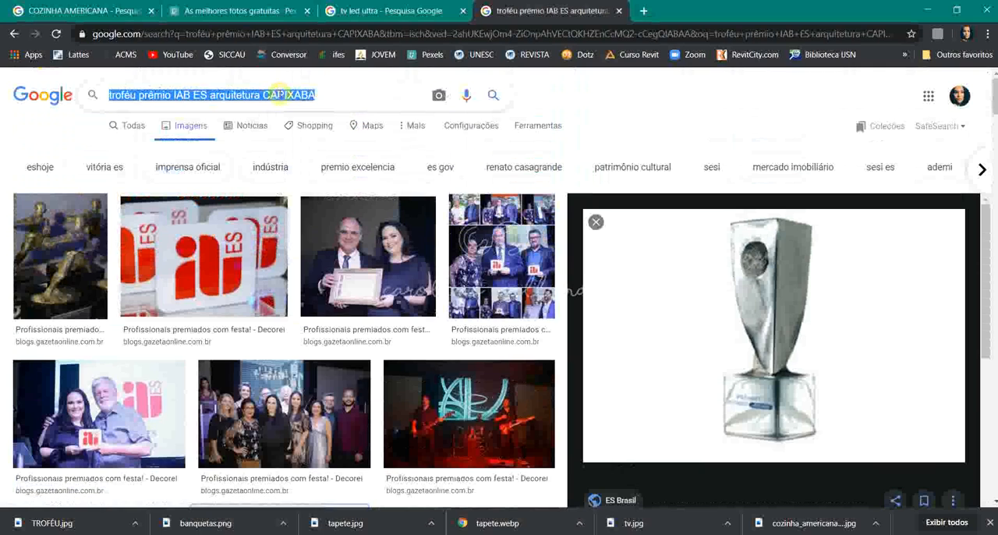
type("POLT")
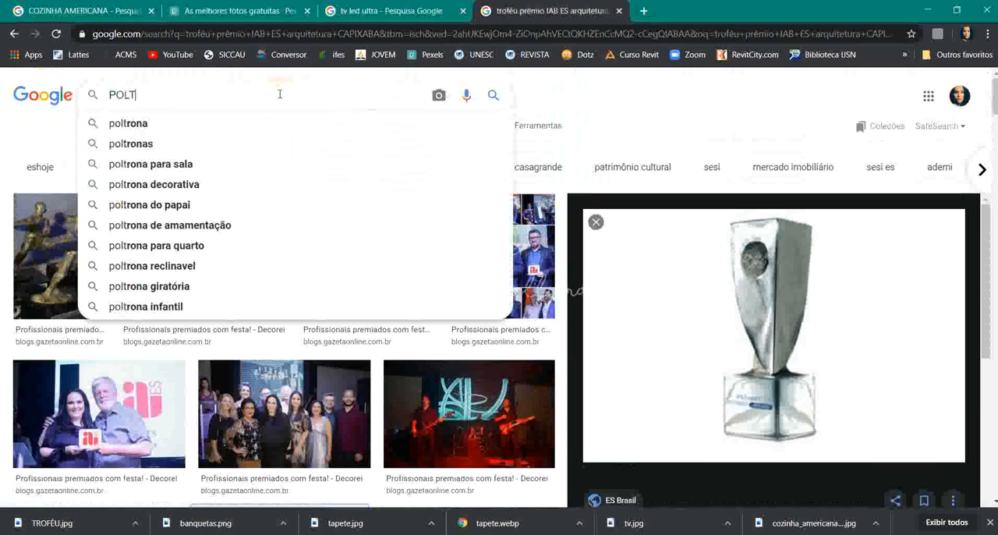
type("RONA")
key("BackSpace")
key("BackSpace")
key("BackSpace")
key("BackSpace")
key("BackSpace")
key("BackSpace")
key("BackSpace")
key("BackSpace")
type("sala de es")
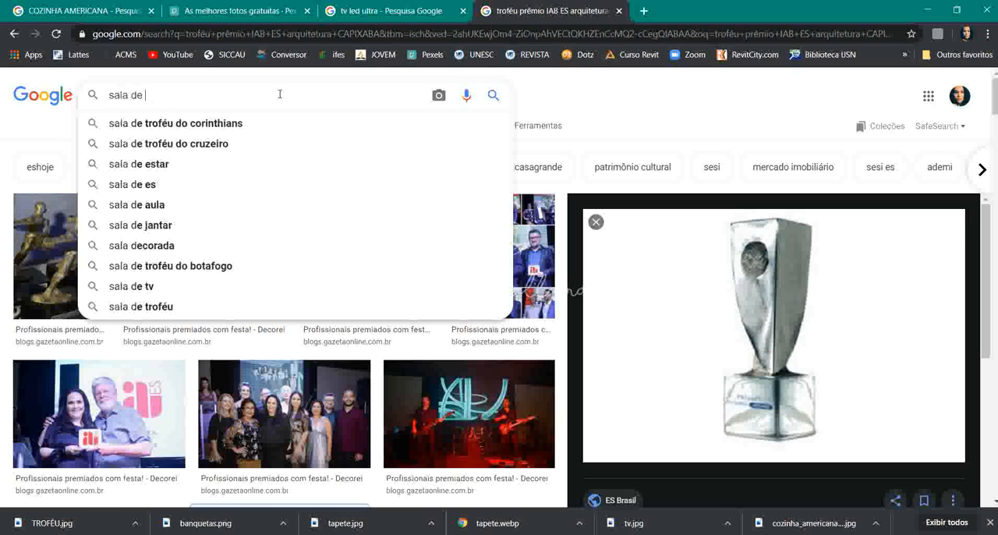
type("tar")
key("Return")
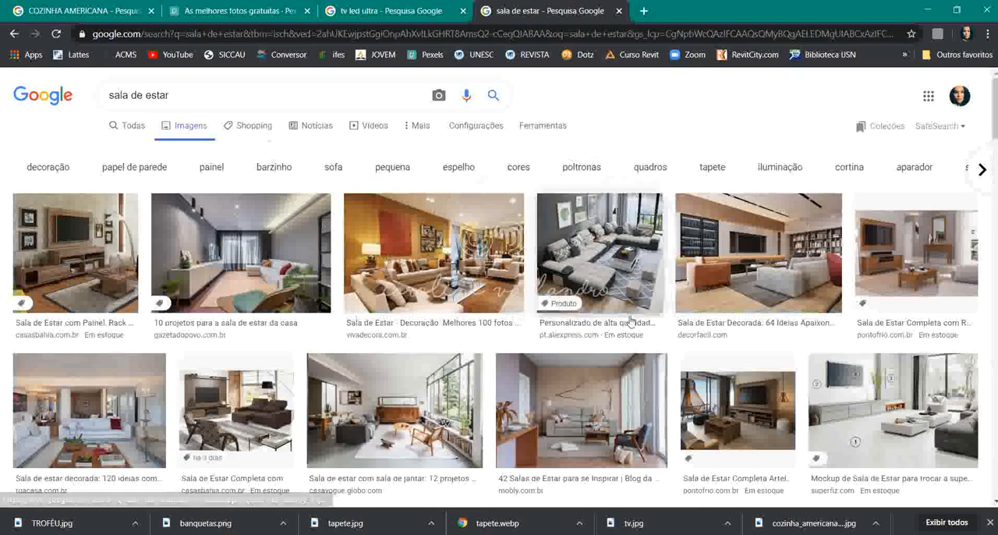
- Browse the living room results and open the photo with the brown leather sofa between two round grey armchairs
scroll(562, 343, "down", 2)
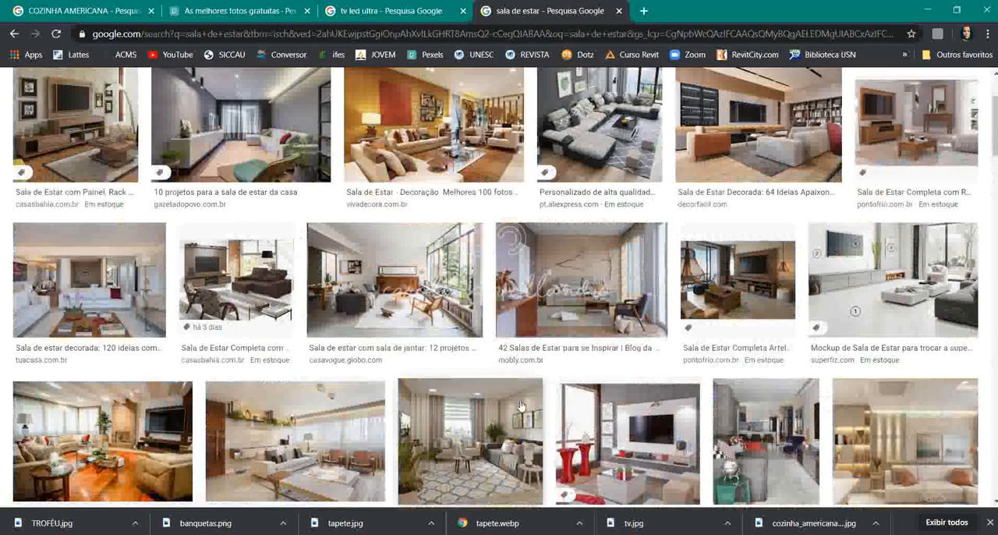
scroll(528, 402, "down", 1)
scroll(530, 399, "down", 1)
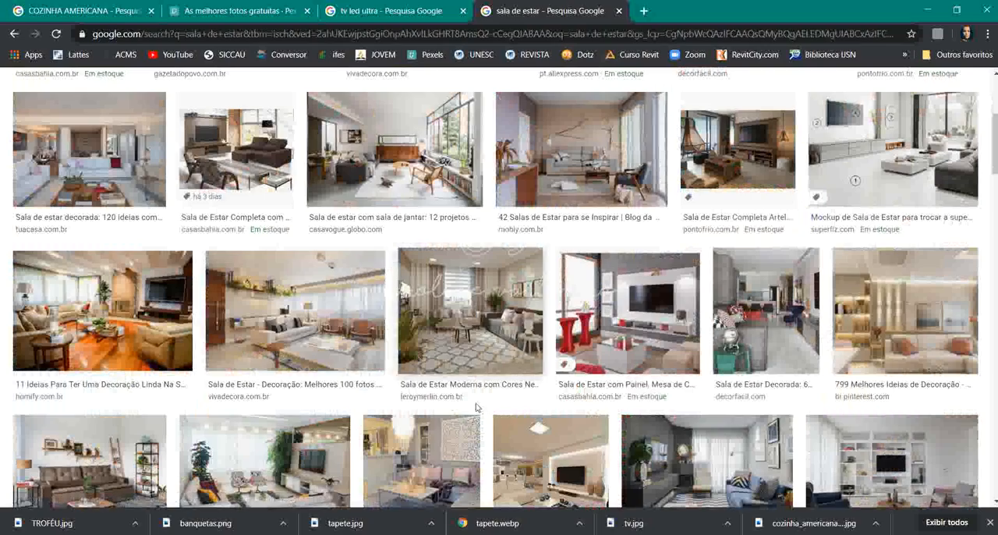
scroll(477, 407, "down", 3)
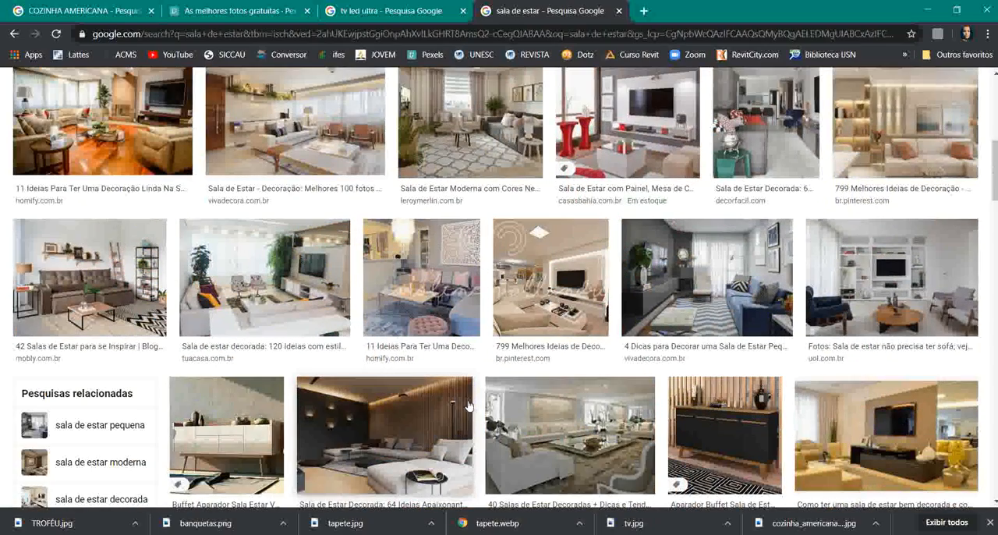
scroll(448, 406, "down", 3)
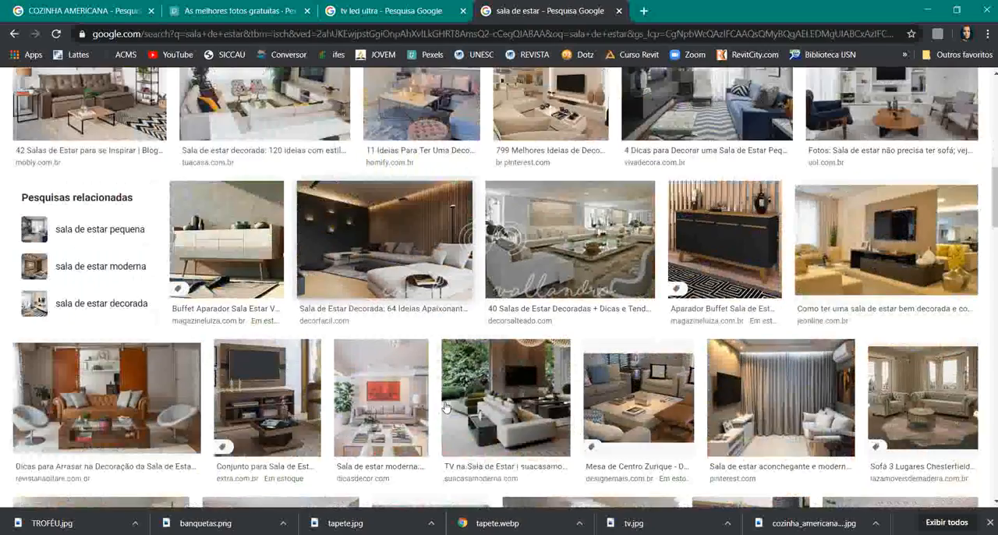
scroll(427, 362, "down", 1)
scroll(426, 363, "down", 1)
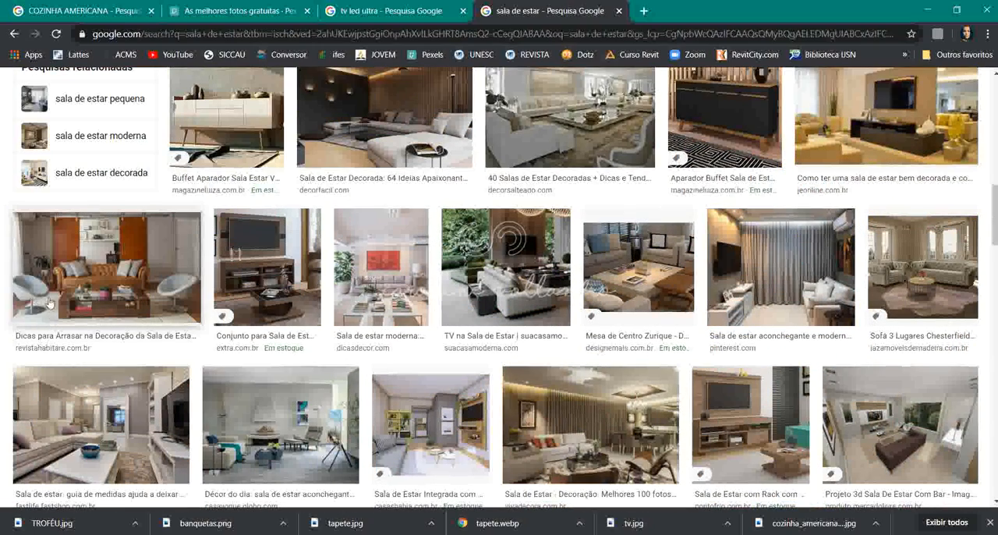
left_click(79, 284)
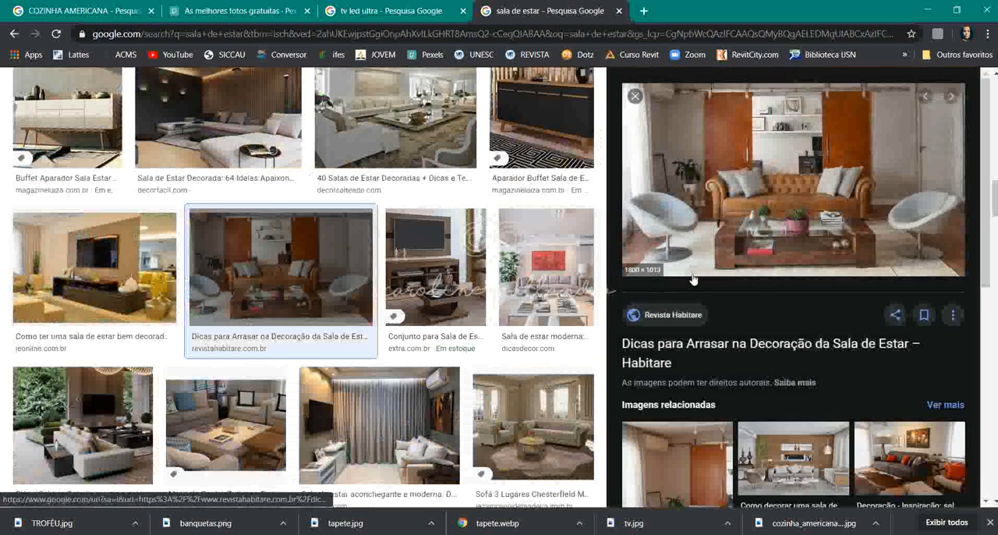
- Save the previewed living room photo as a JPEG named poltrona in the AULA 05 folder
right_click(719, 228)
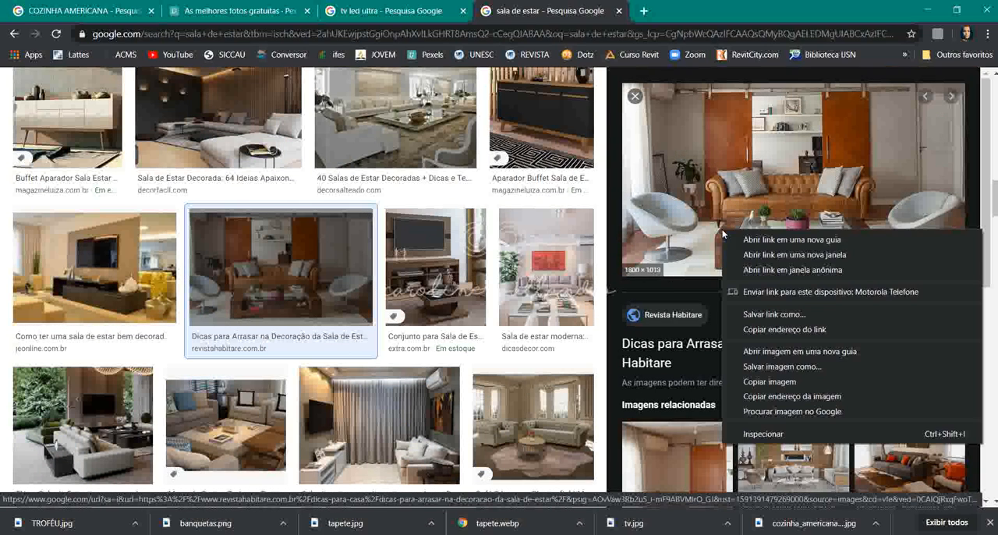
left_click(768, 366)
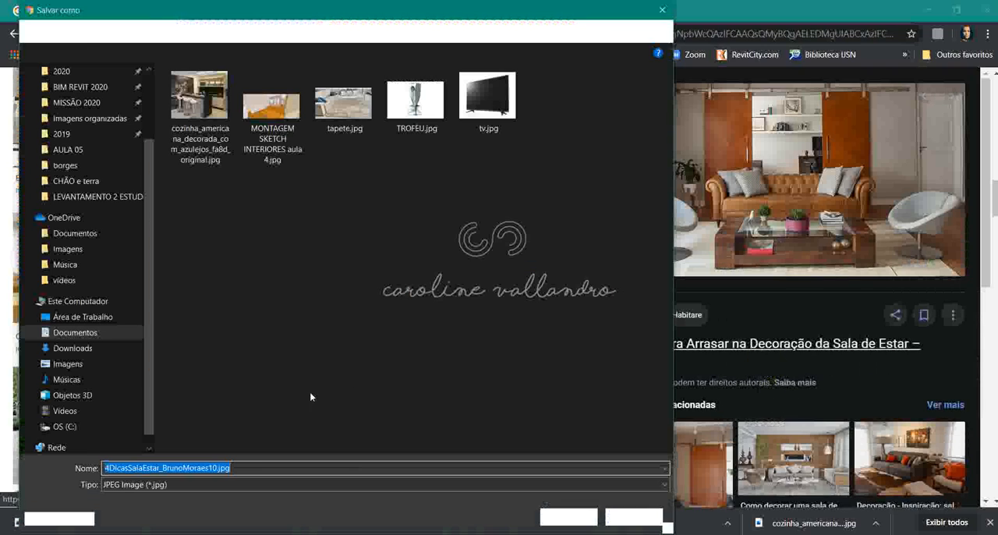
type("poltro")
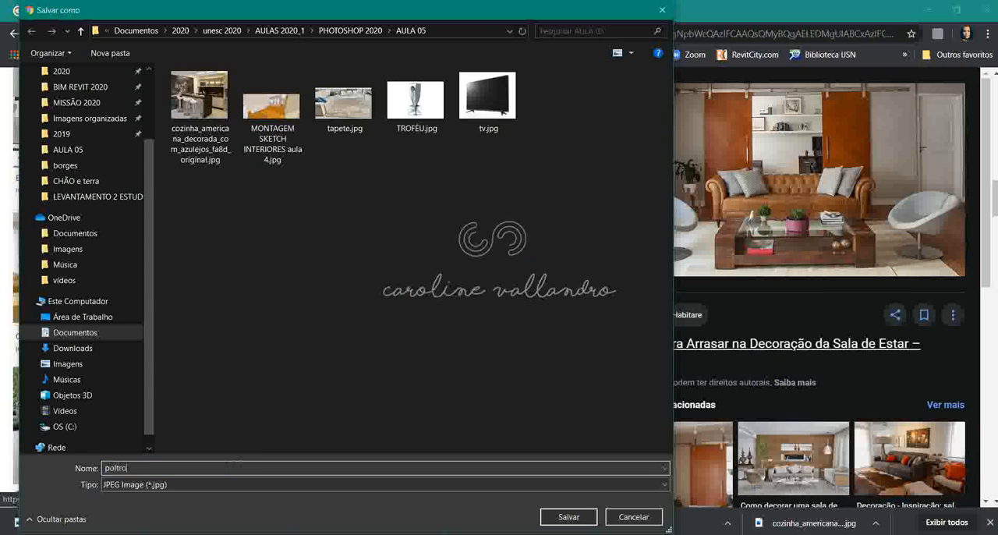
type("na")
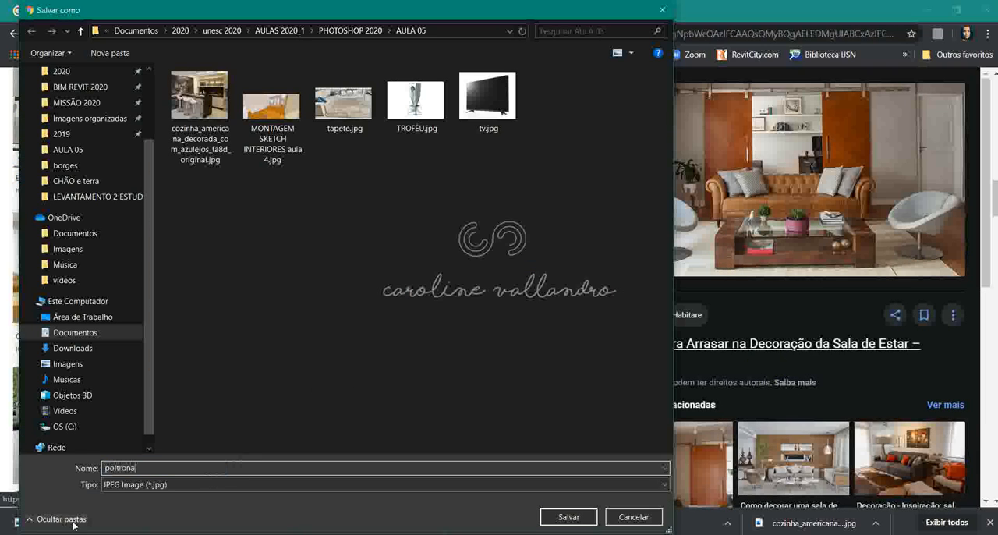
left_click(583, 521)
- Open poltrona.jpg from its folder in Photoshop
mouse_move(226, 533)
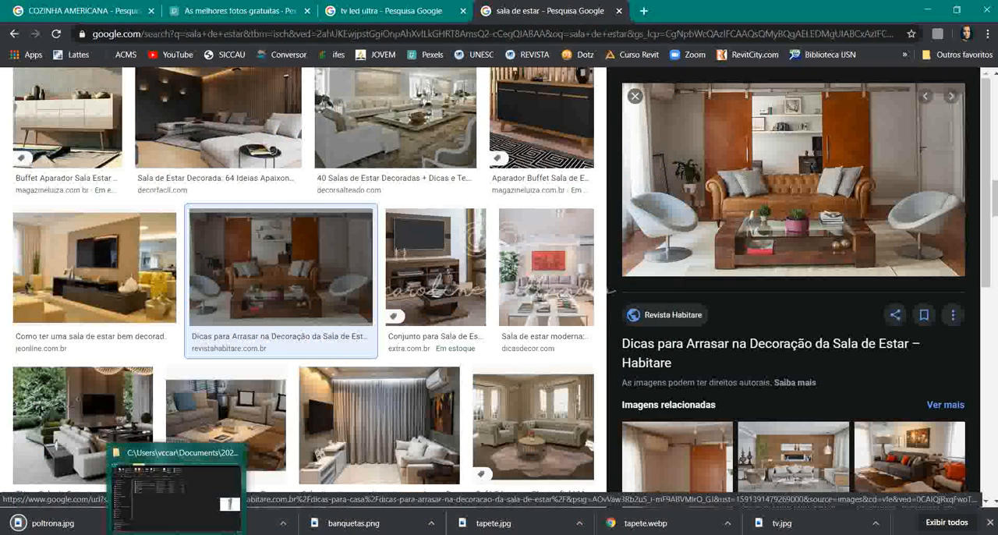
left_click(228, 502)
left_click_drag(212, 229, 475, 327)
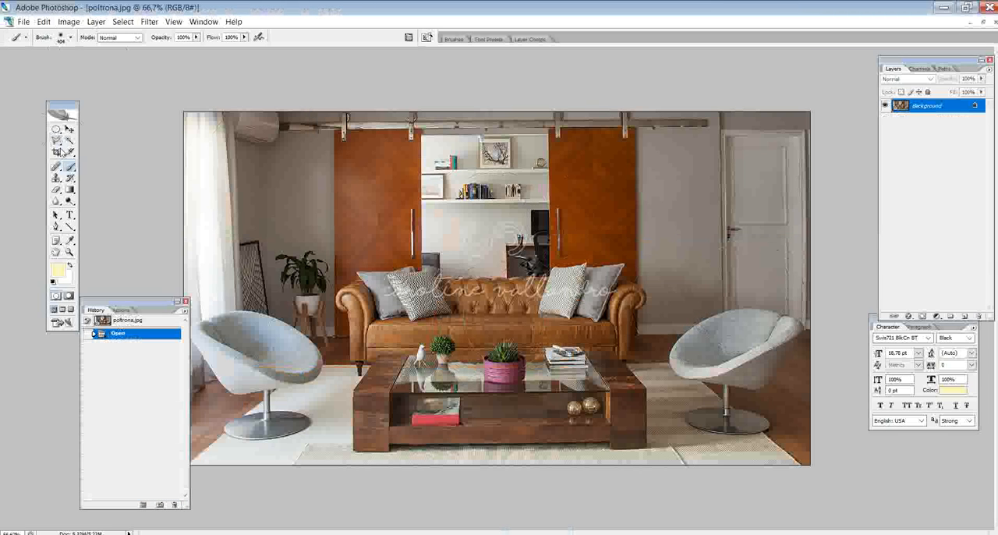
- Crop the photo to the grey swivel armchair on the left side of the room
left_click(57, 152)
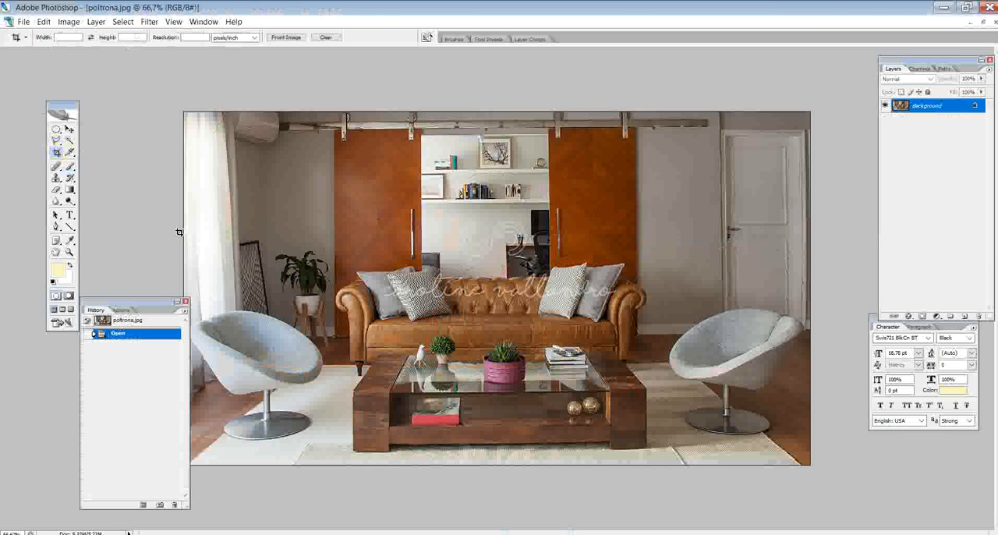
left_click_drag(172, 233, 340, 485)
key("Return")
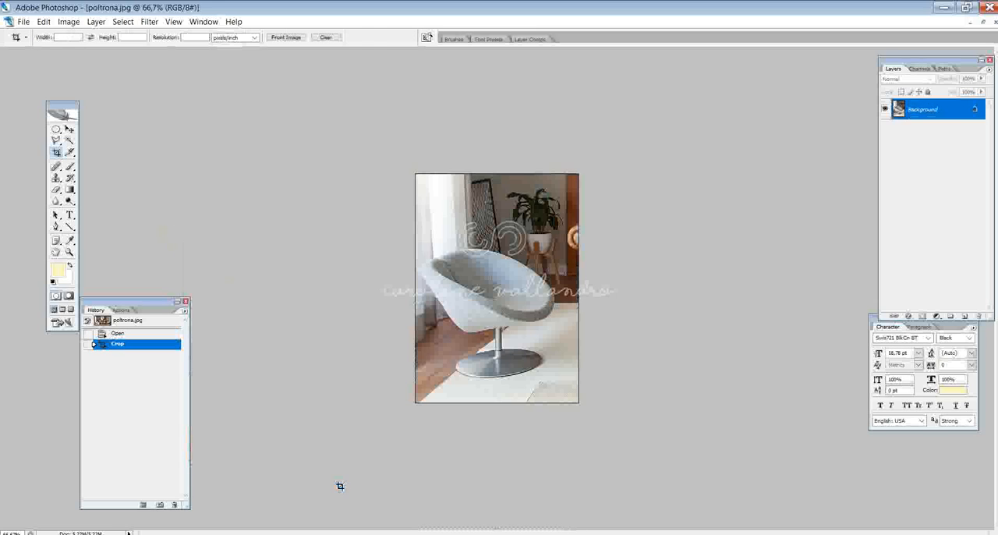
- Select the grey armchair with the Polygonal Lasso, tracing its shell, stem and round metal base
left_click(56, 140)
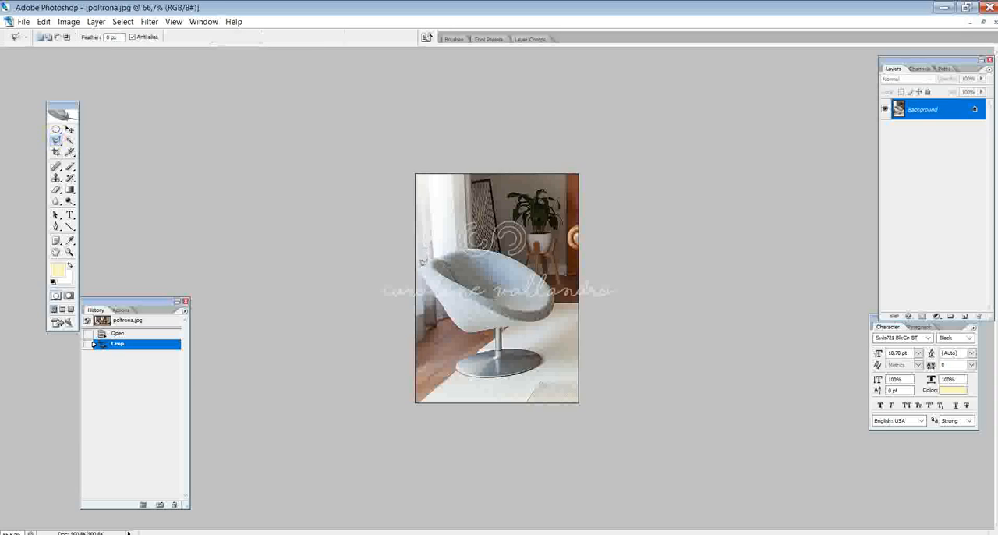
left_click_drag(431, 259, 468, 245)
left_click(480, 247)
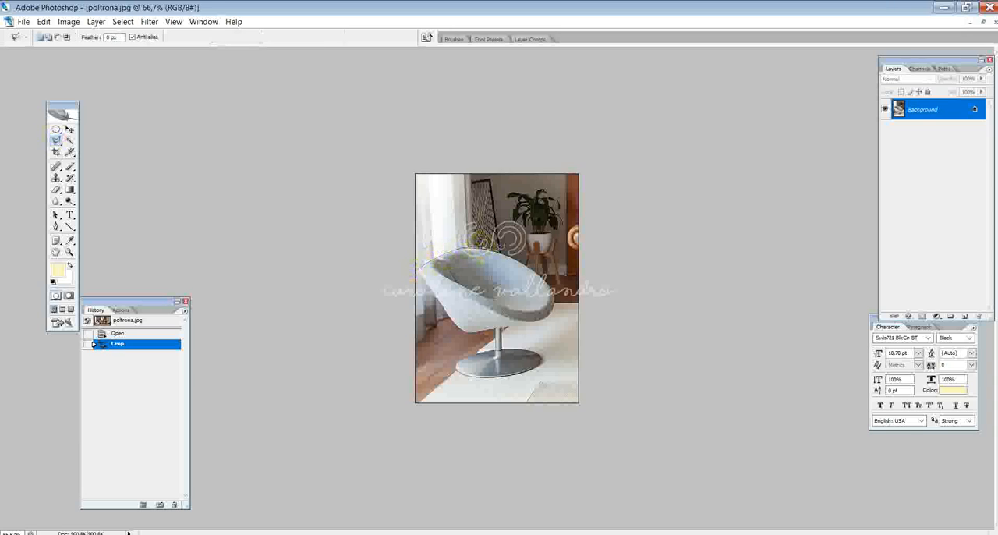
left_click(523, 263)
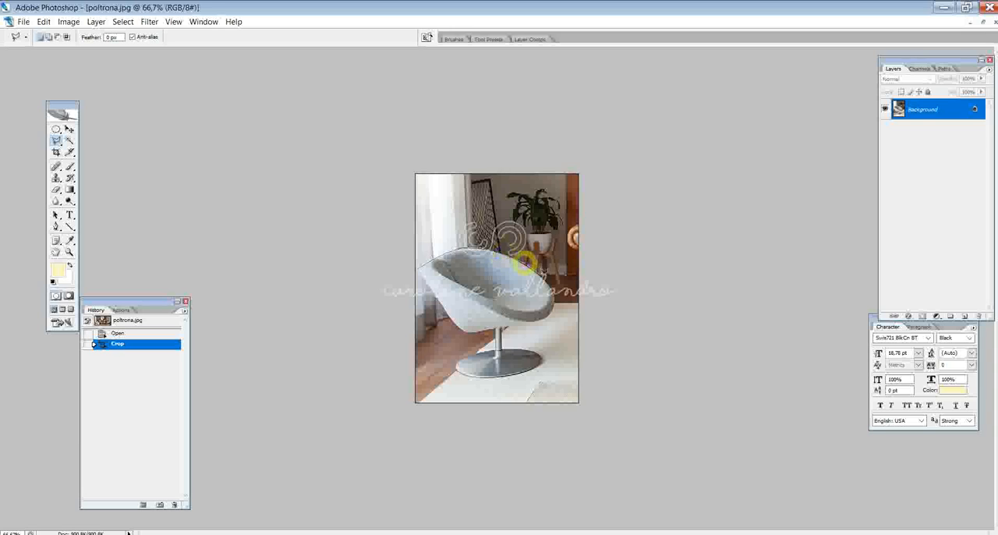
left_click(547, 279)
left_click(556, 297)
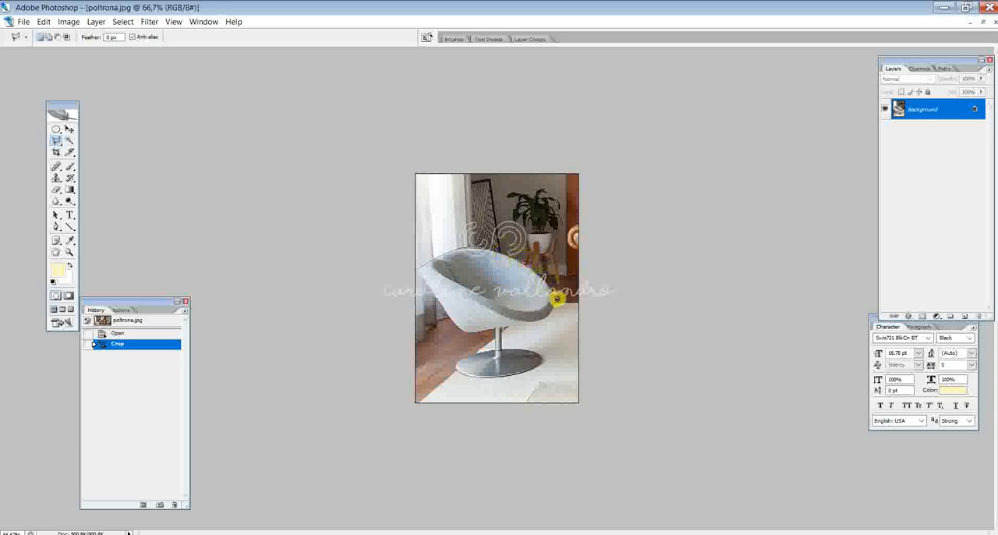
left_click(538, 318)
left_click(499, 330)
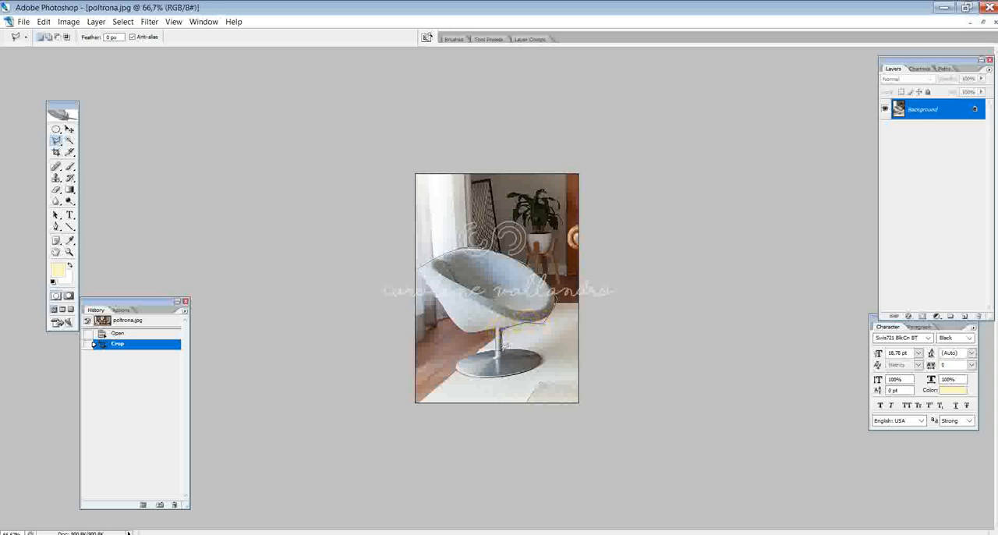
left_click(534, 352)
left_click(544, 358)
left_click(532, 369)
left_click(498, 375)
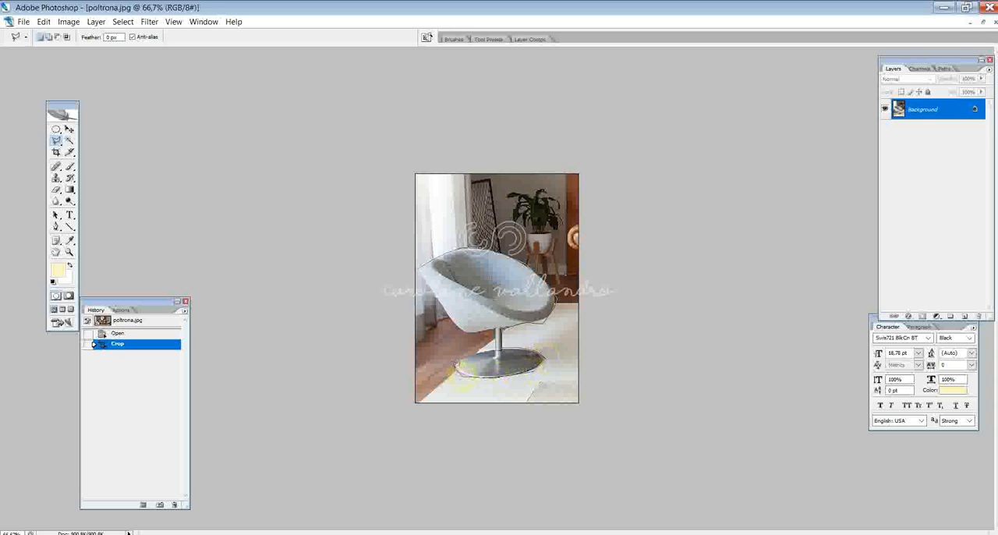
left_click(480, 353)
left_click(496, 350)
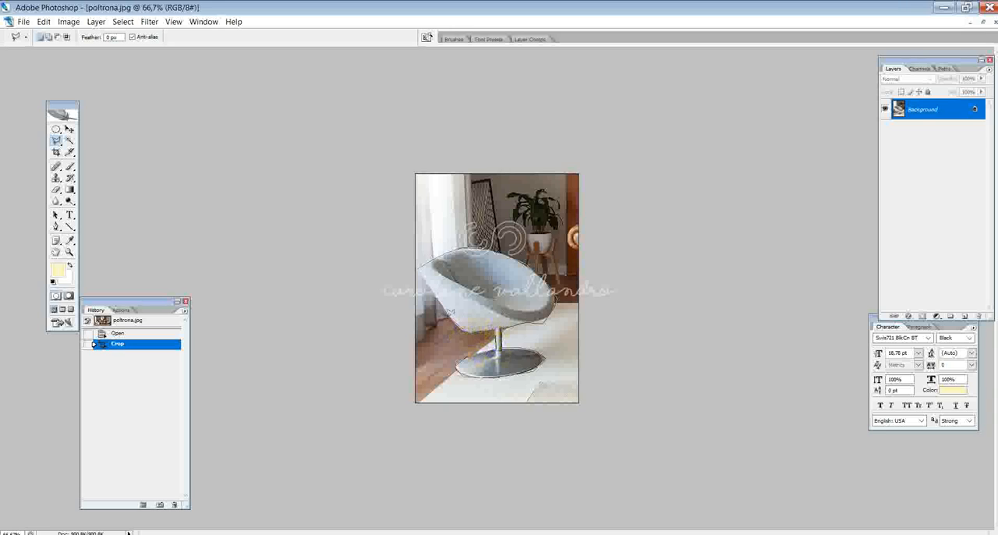
left_click(456, 324)
left_click(419, 268)
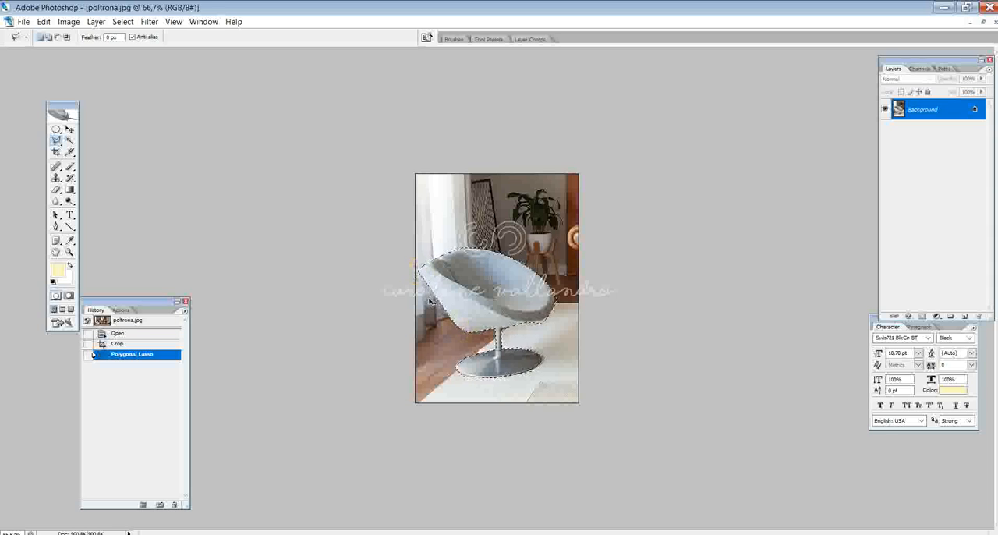
- Paste the selected armchair into Casa Flexal apresentação 5.psd and place it in the room's lower-left corner, in front of the sofa
left_click(203, 21)
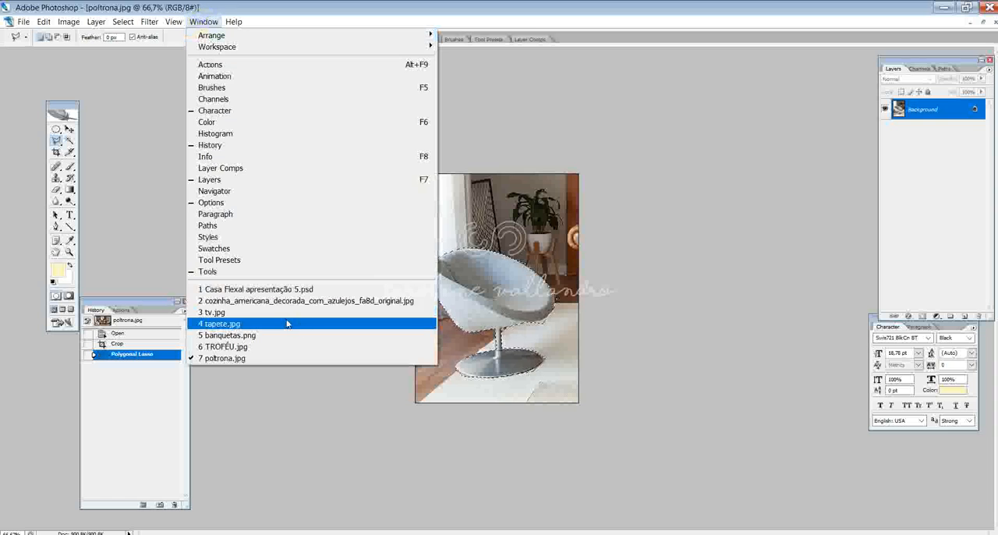
left_click(277, 289)
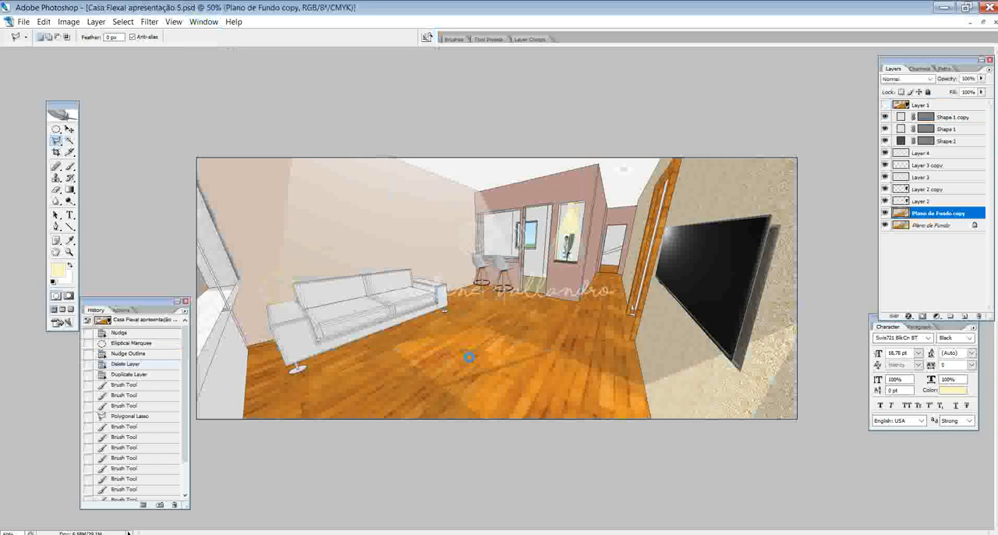
key("ctrl+d")
key("ctrl+v")
left_click(70, 128)
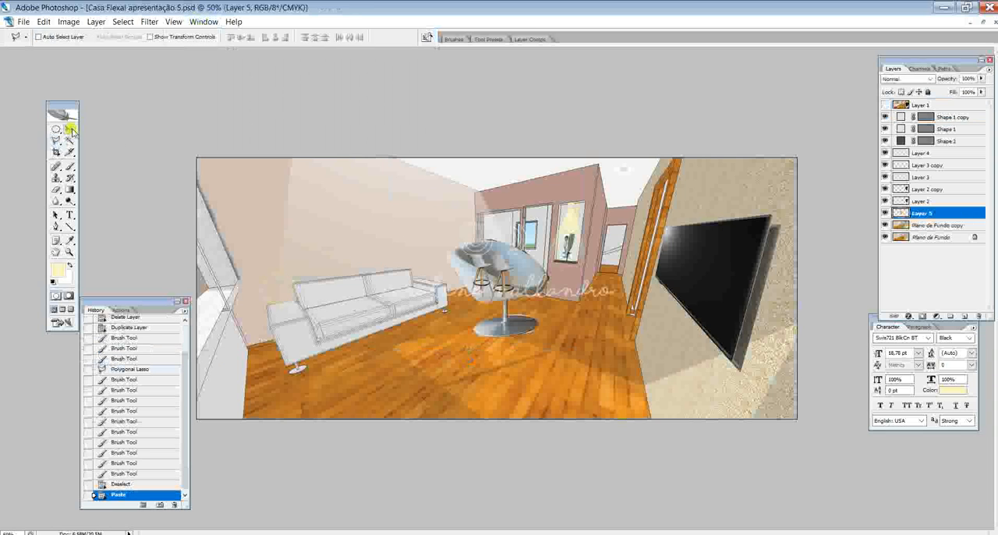
left_click_drag(515, 275, 307, 375)
- Enlarge the pasted armchair proportionally to about 134.8% with Free Transform and apply the transformation
key("ctrl+t")
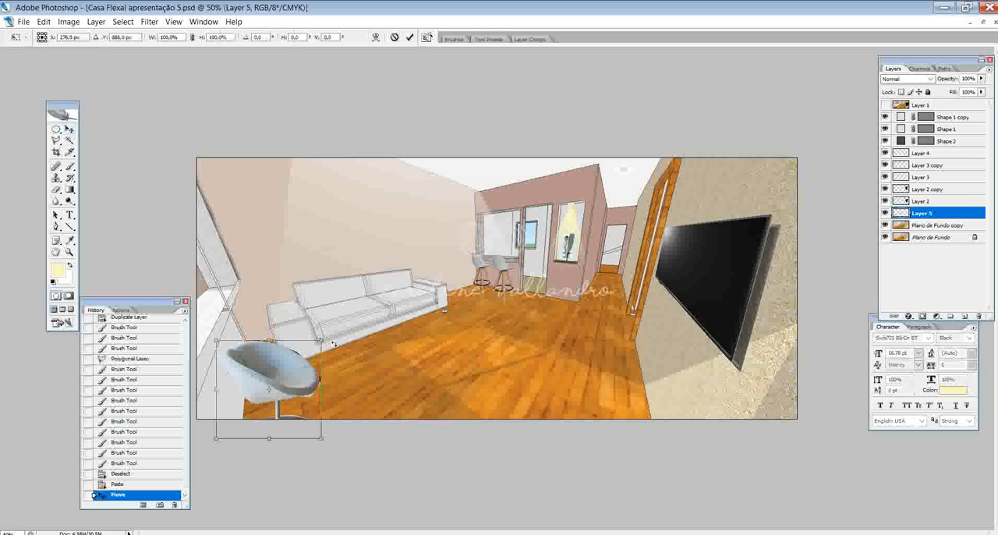
left_click_drag(321, 341, 357, 305)
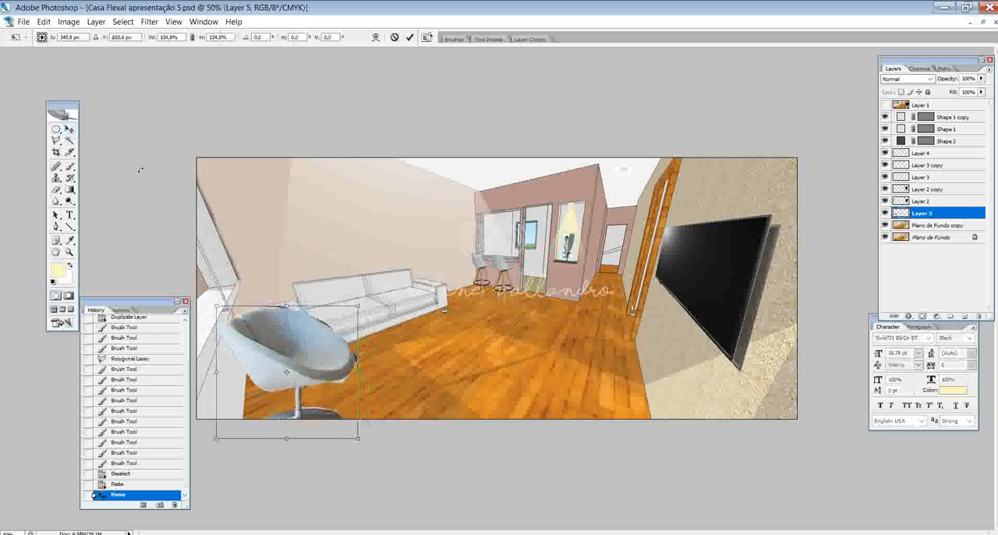
left_click(69, 129)
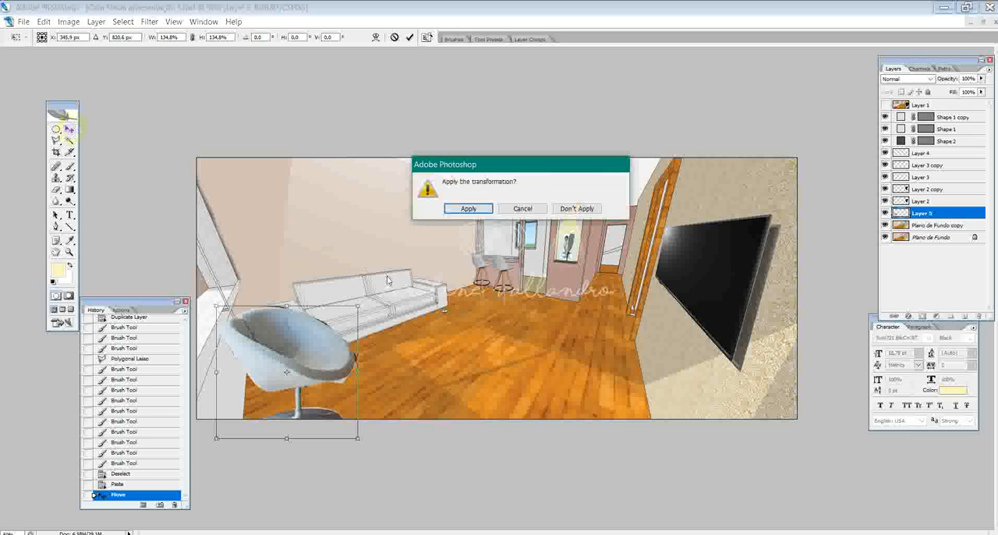
left_click(468, 212)
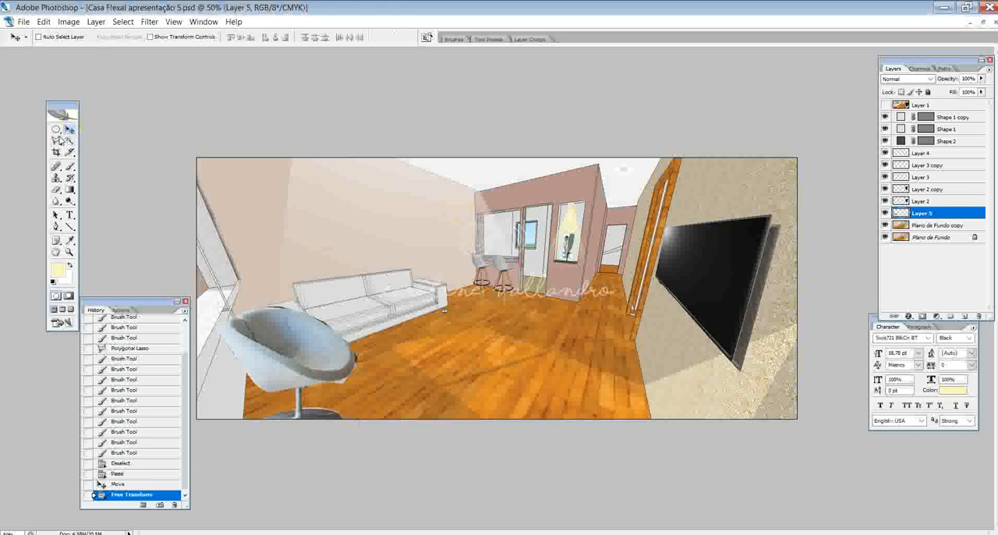
- Erase the leftover fringe along the armchair's upper rim using a Polygonal Lasso selection with a 5 px feather
left_click(58, 141)
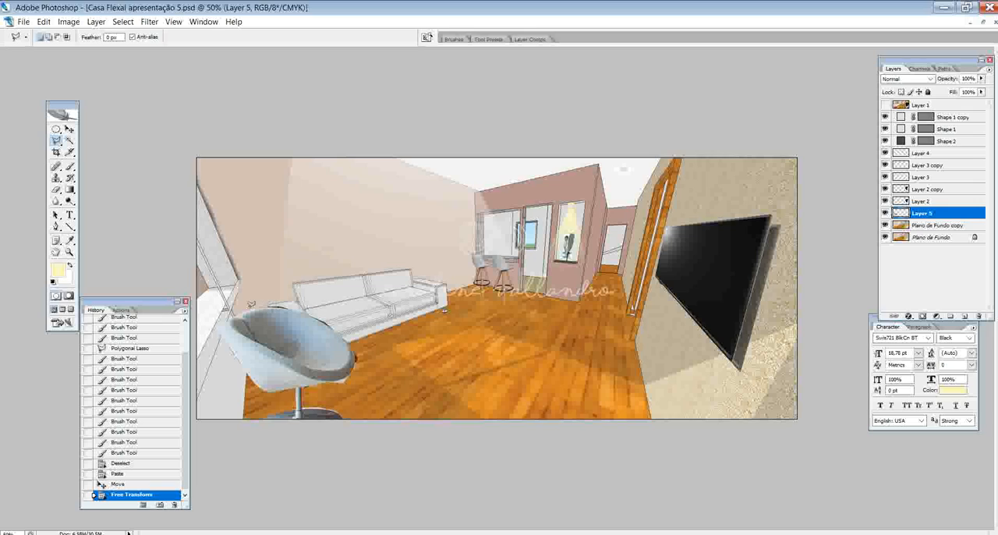
left_click(110, 37)
type("15")
left_click(238, 314)
left_click(261, 308)
left_click(275, 308)
left_click(297, 310)
left_click(319, 320)
left_click(349, 340)
left_click(378, 254)
left_click(329, 208)
double_click(236, 224)
key("Delete")
key("Delete")
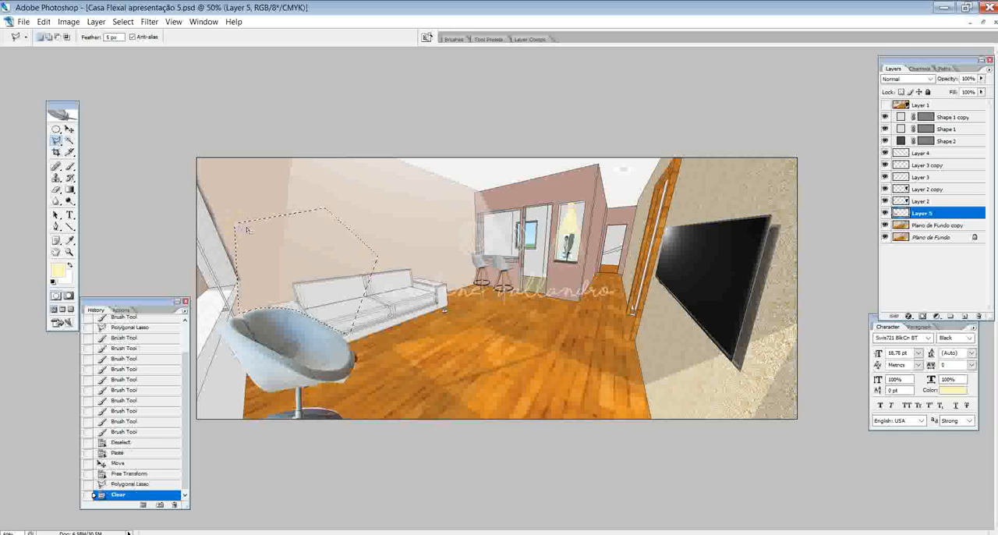
- Finish clearing the fringe above the armchair's rim, and erase the leftover along its right side with a 5 px feathered Polygonal Lasso selection
key("Delete")
key("ctrl+d")
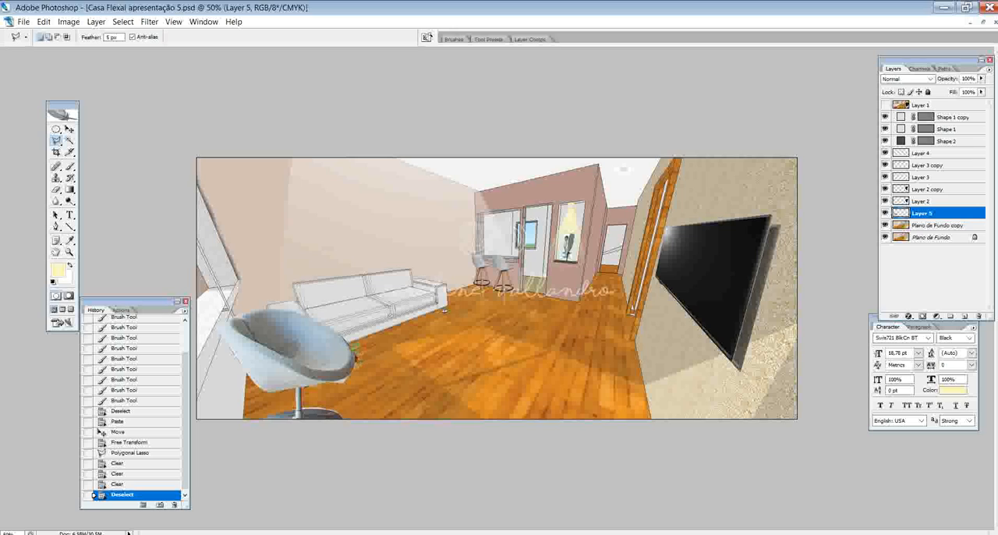
left_click(355, 362)
left_click(349, 375)
left_click(326, 384)
left_click(325, 420)
left_click(394, 408)
double_click(398, 335)
key("Delete")
key("Delete")
key("Delete")
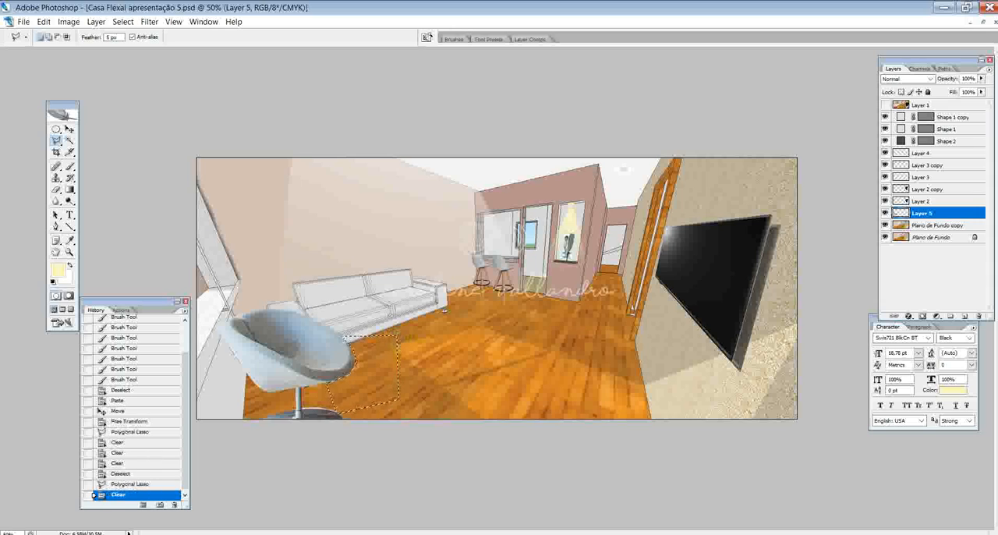
key("ctrl+d")
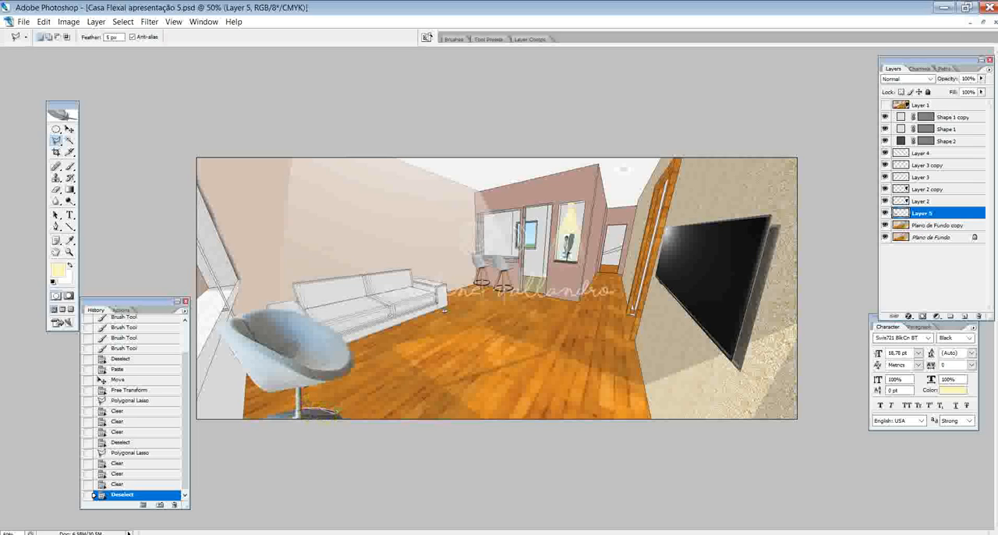
- Erase the background remnants on the floor beside the armchair's metal base using feathered Polygonal Lasso selections
left_click(347, 422)
double_click(371, 396)
key("Delete")
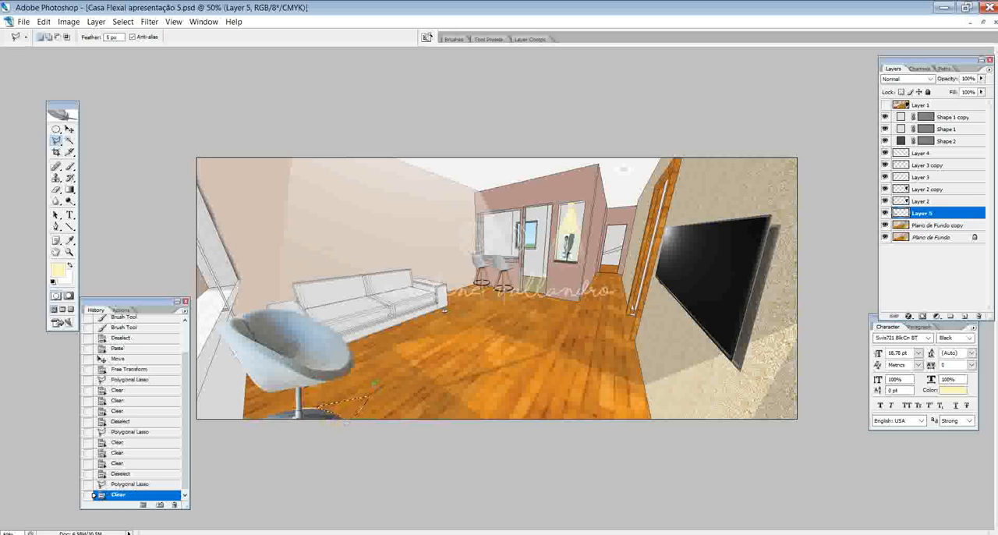
key("ctrl+d")
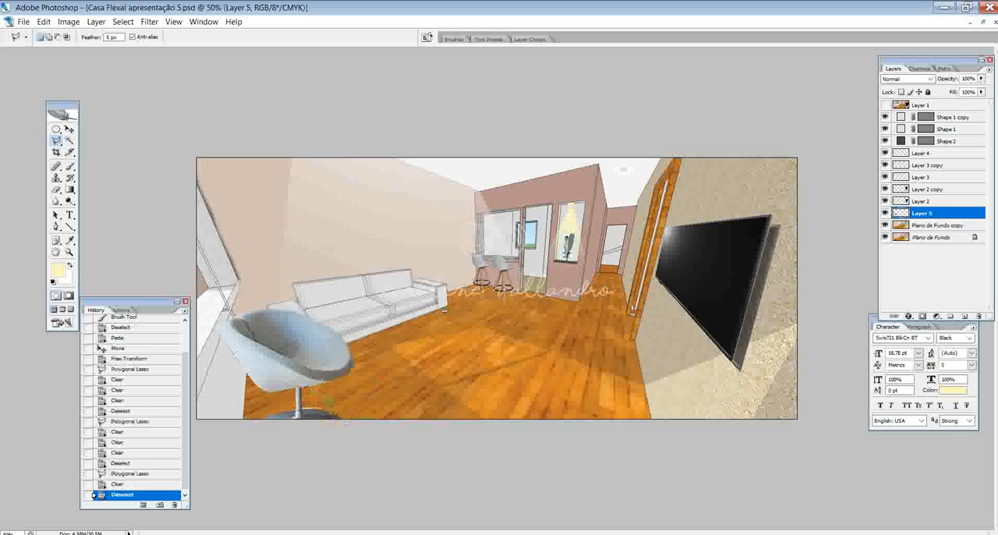
double_click(338, 393)
key("Delete")
key("Delete")
key("Delete")
key("Delete")
key("ctrl+d")
- Erase the leftover fringe along the armchair shell's outer left edge with a feathered Polygonal Lasso selection
left_click(221, 324)
left_click(252, 385)
left_click(268, 394)
double_click(203, 328)
key("Delete")
key("Delete")
key("Delete")
key("ctrl+d")
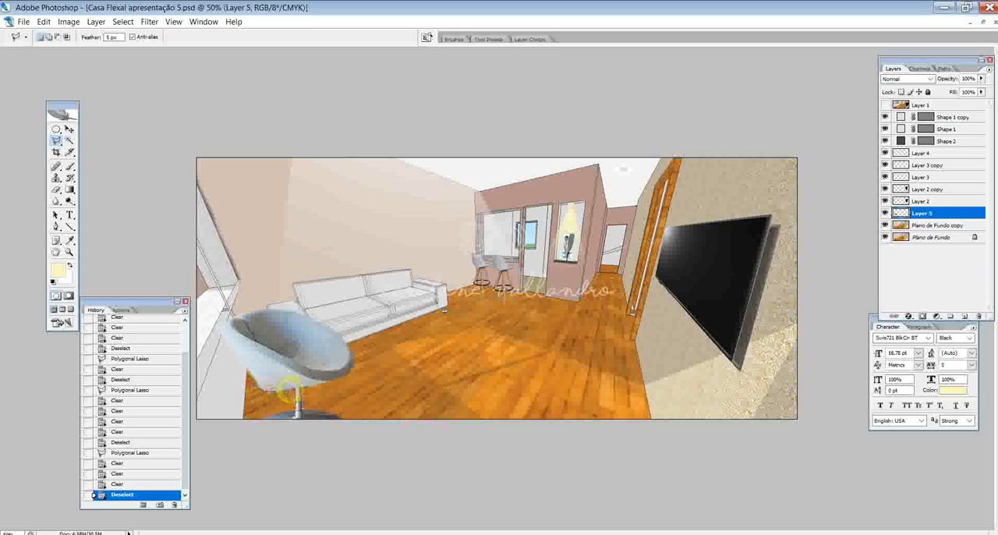
- Clear the remaining fringe under the armchair's seat, left of the stem, and deselect
left_click(237, 389)
key("Delete")
key("Delete")
key("Delete")
key("ctrl+d")
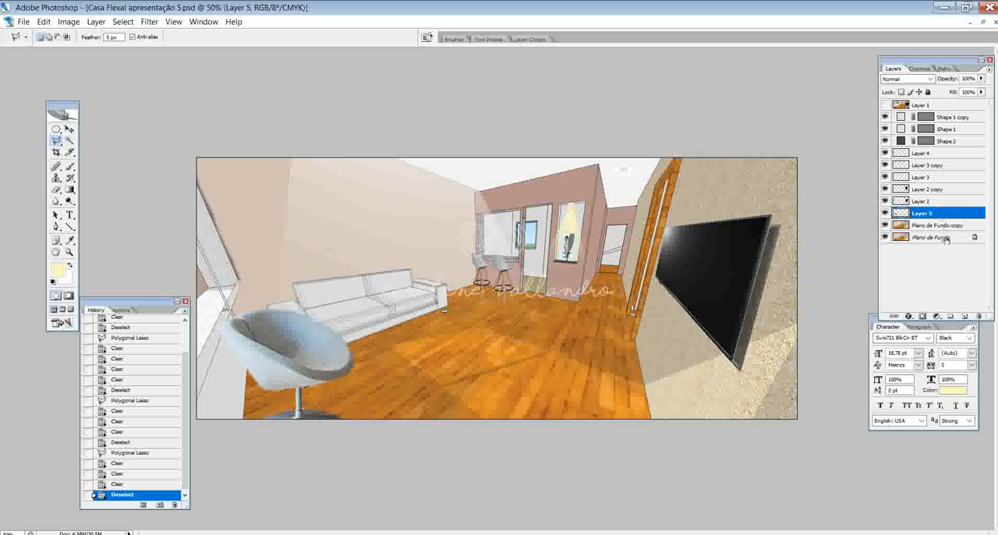
- Hide and show Layer 2 and Layer 2 copy to check what each contains
left_click(884, 201)
left_click(885, 201)
left_click(884, 190)
left_click(885, 189)
left_click(885, 190)
left_click(885, 189)
- Merge all layers from Shape 1 copy down to Plano de Fundo copy into one layer
left_click(963, 118)
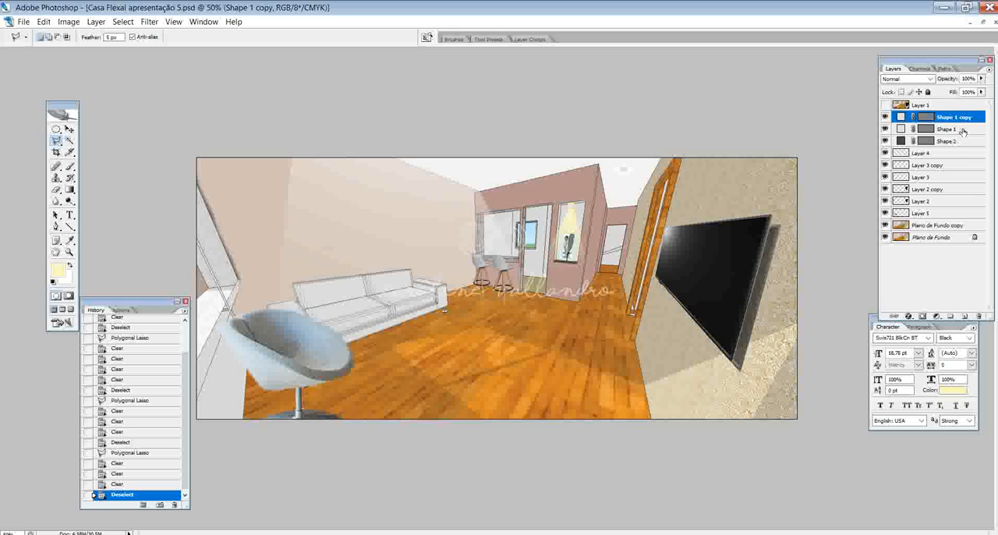
left_click(963, 129, "shift")
left_click(962, 153, "shift")
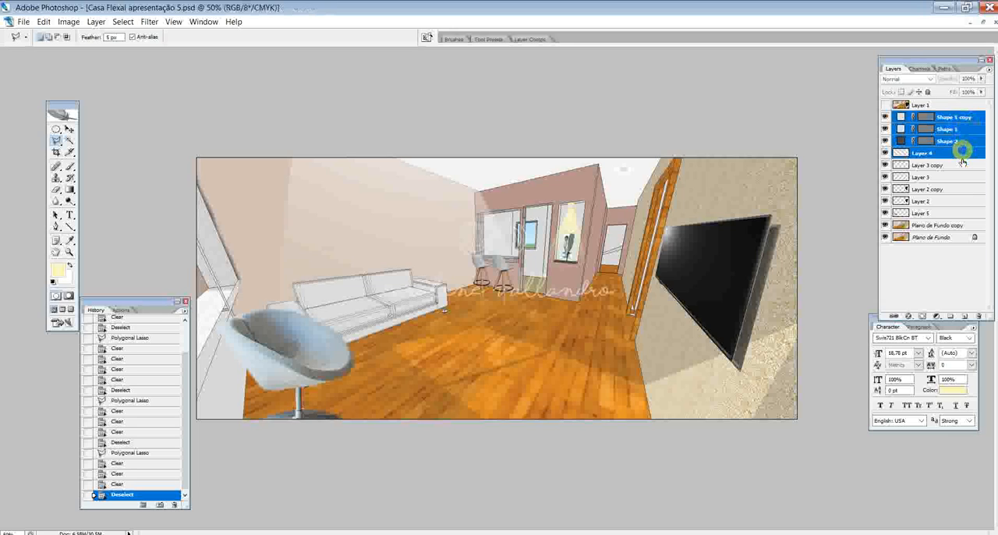
left_click(962, 165, "shift")
left_click(962, 177, "shift")
left_click(962, 189, "shift")
left_click(961, 201, "shift")
left_click(960, 213, "shift")
left_click(934, 225, "shift")
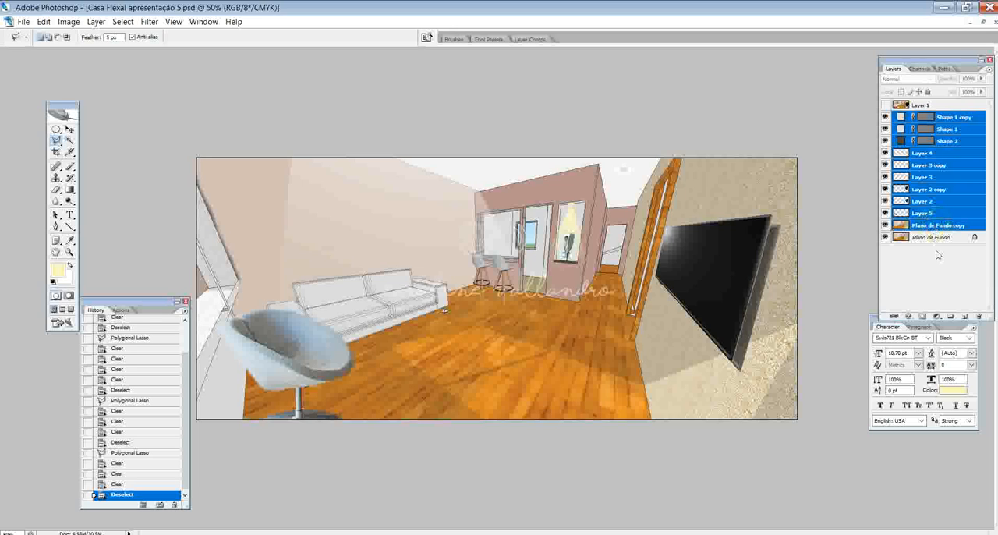
right_click(924, 161)
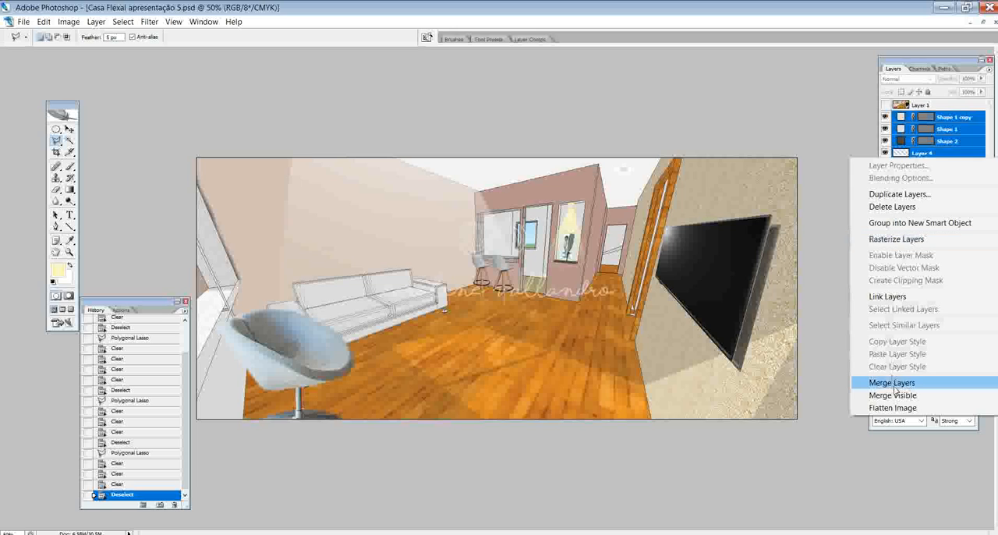
left_click(923, 387)
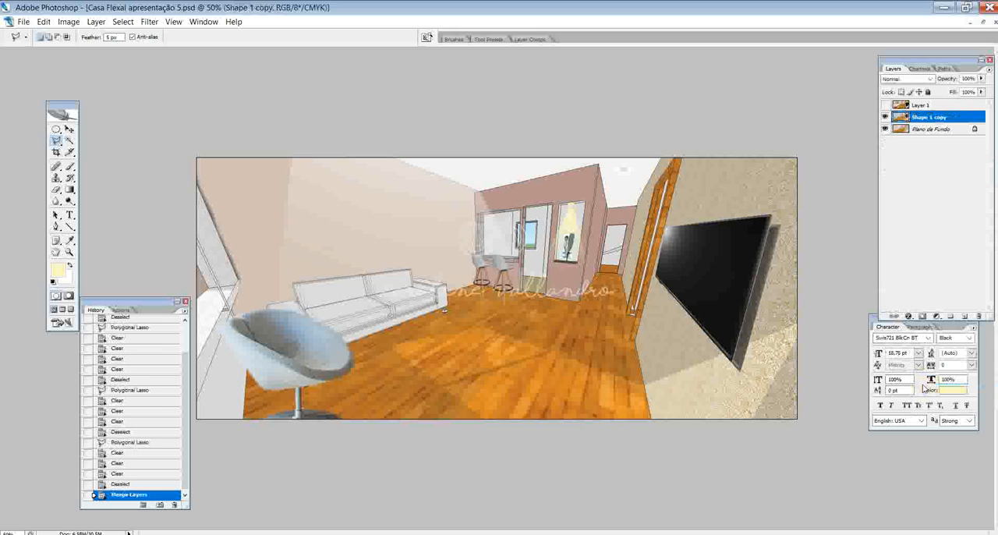
- Compare the merged room layer with the original Plano de Fundo render by hiding and showing them
left_click(885, 116)
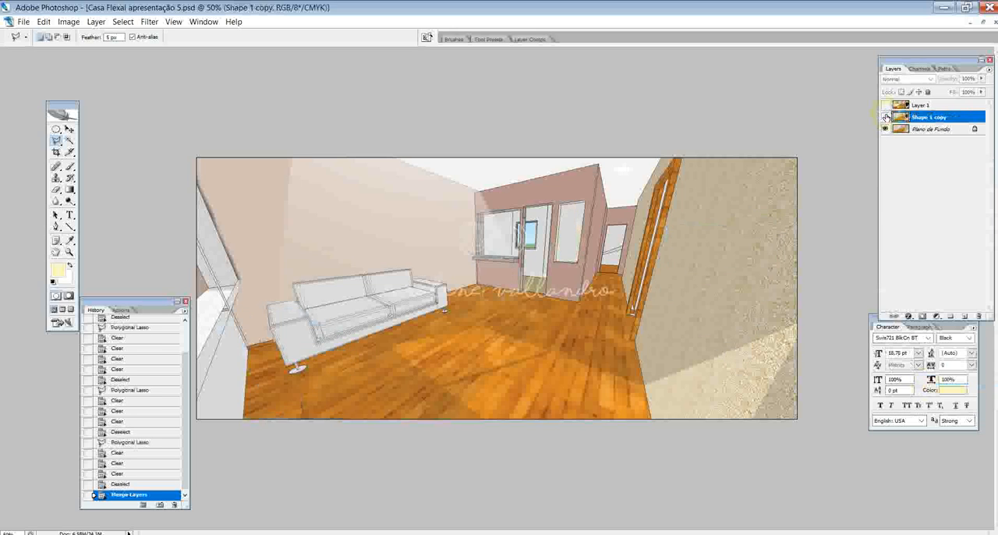
left_click(885, 116)
left_click(885, 117)
left_click(885, 116)
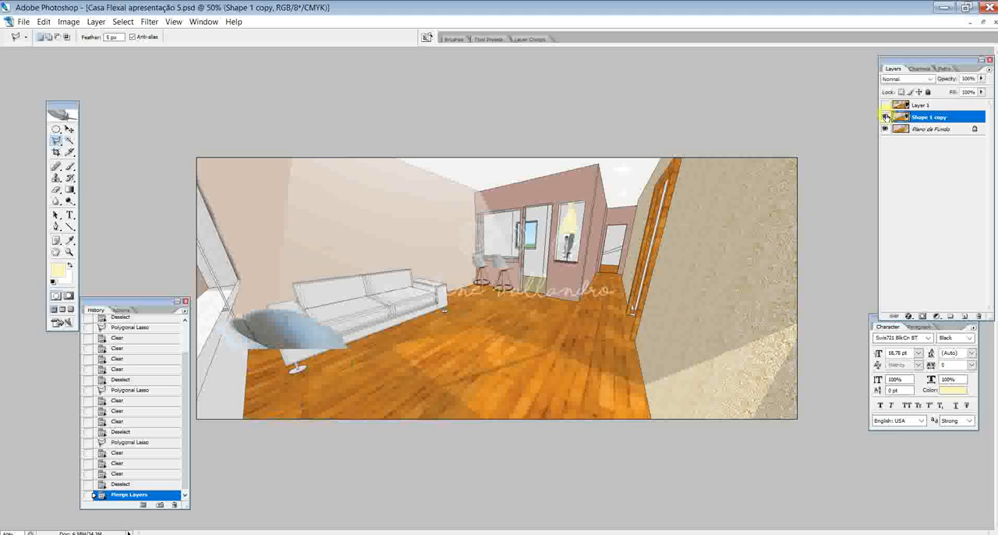
left_click(885, 116)
left_click(884, 128)
left_click(884, 116)
left_click(884, 117)
left_click(884, 117)
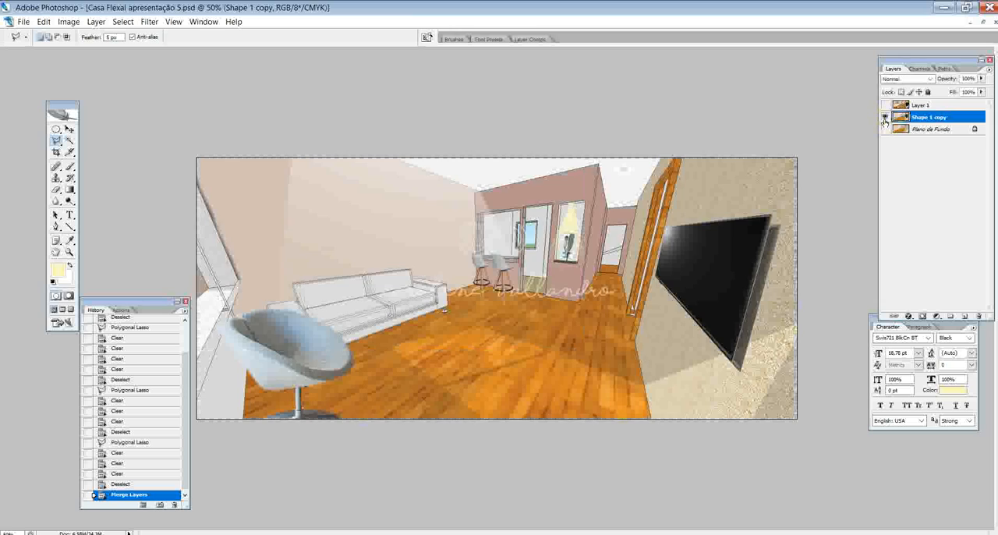
left_click(884, 128)
- Compare the edited room with the finished reference version on Layer 1 by toggling that layer's visibility
left_click(885, 104)
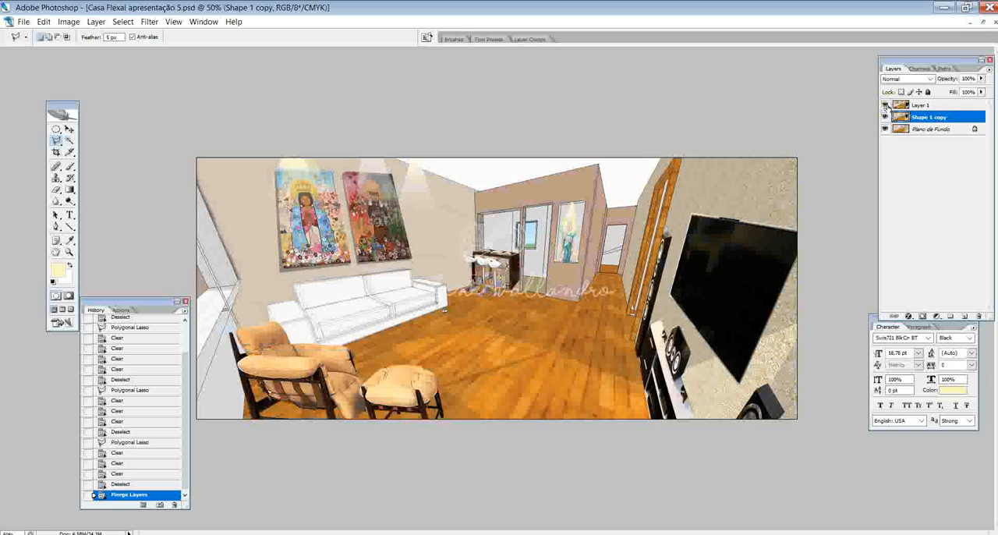
left_click(884, 105)
left_click(884, 104)
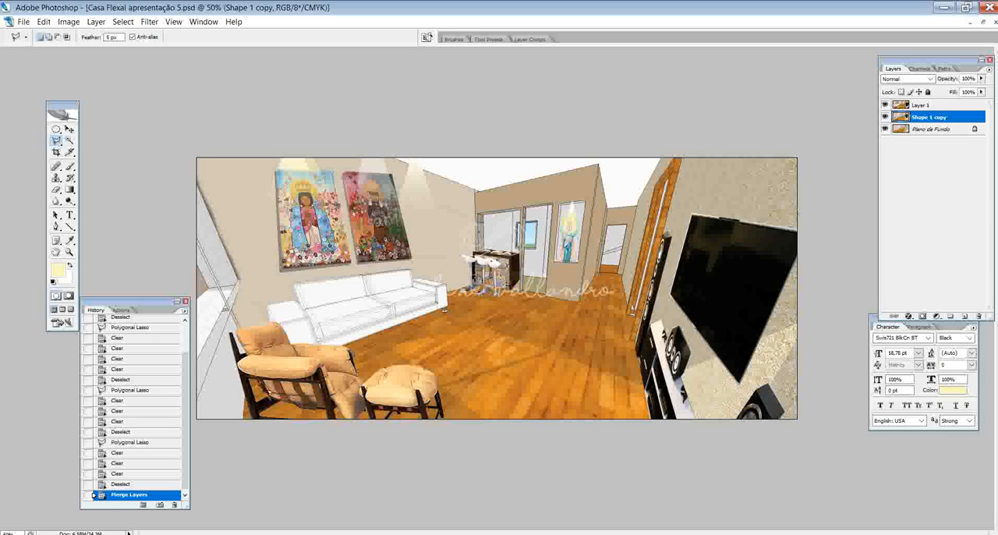
left_click(885, 105)
left_click(884, 104)
left_click(884, 104)
left_click(884, 105)
left_click(884, 104)
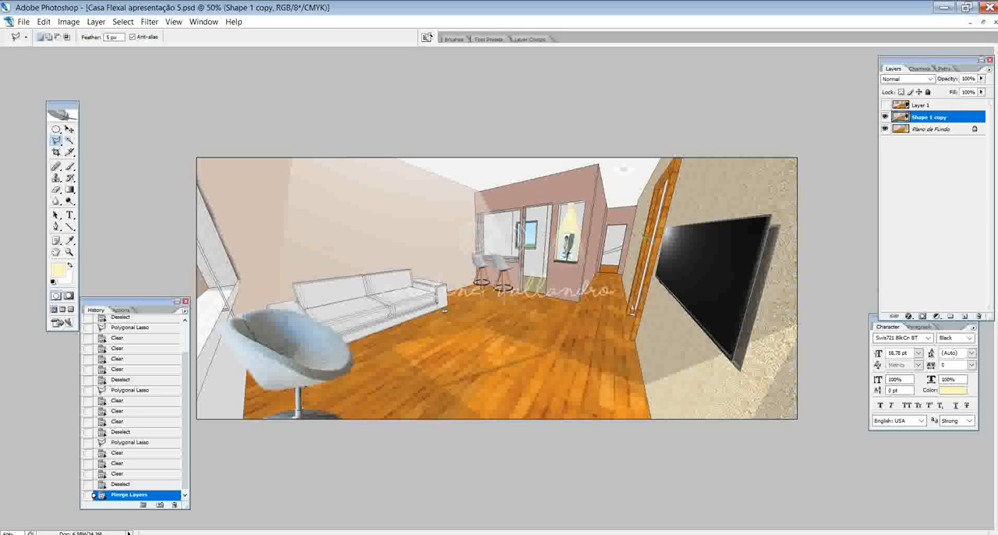
- Apply Auto Levels and Equalize to the merged room layer, comparing the image before and after equalizing
key("ctrl+shift+l")
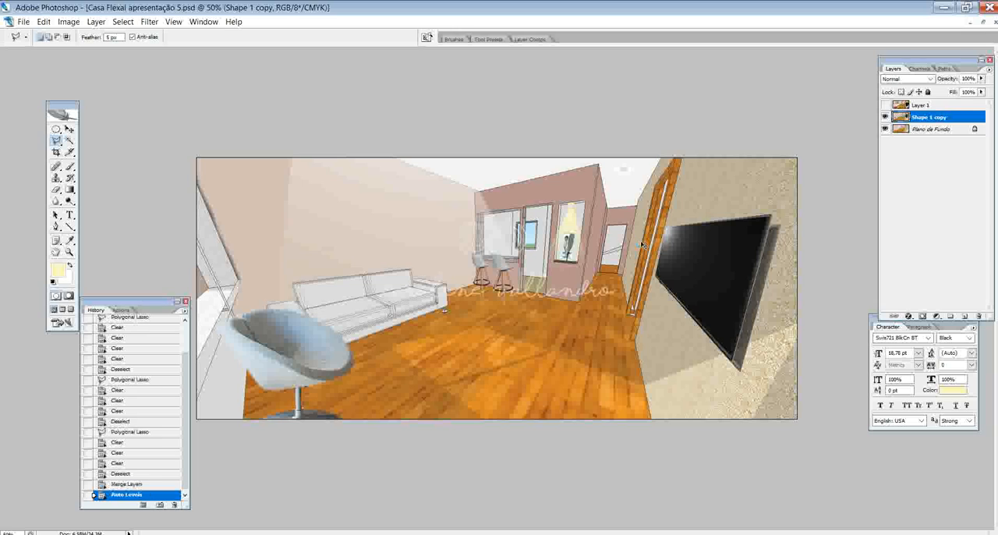
left_click(68, 21)
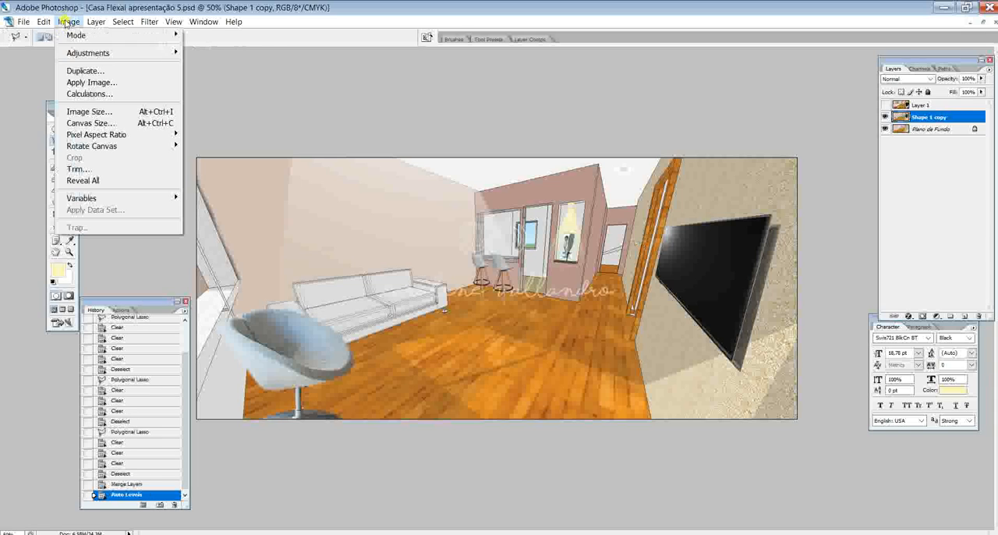
mouse_move(86, 52)
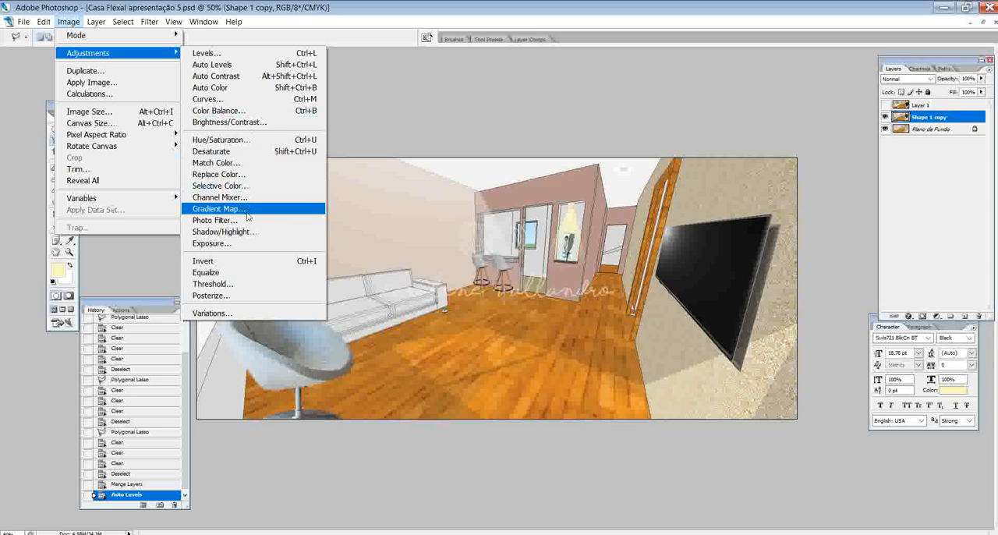
left_click(235, 271)
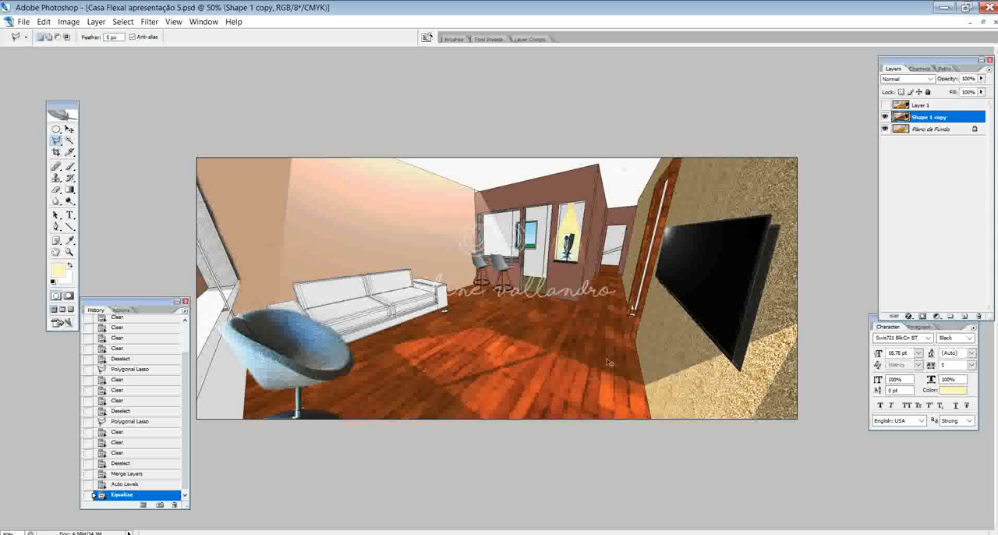
key("ctrl+z")
key("ctrl+z")
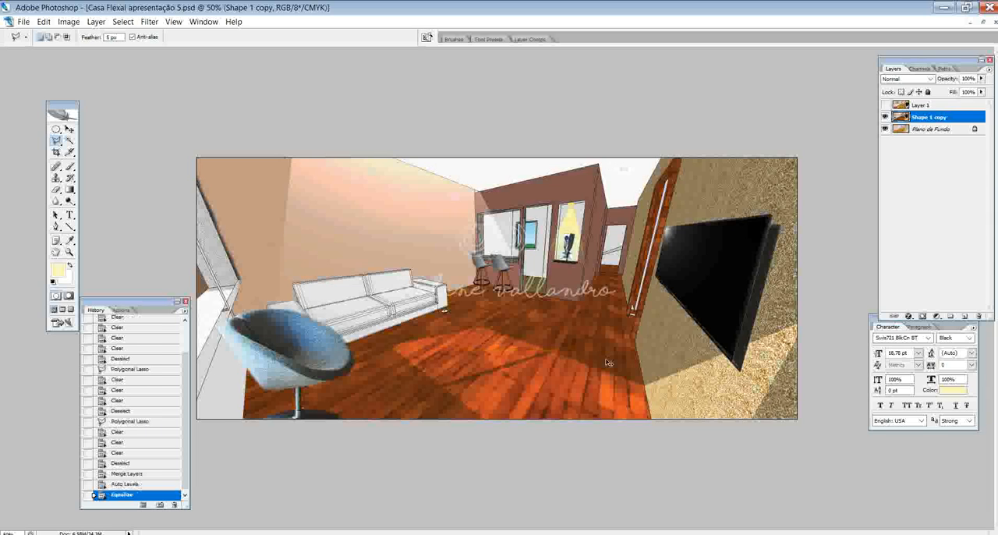
key("ctrl+z")
key("ctrl+z")
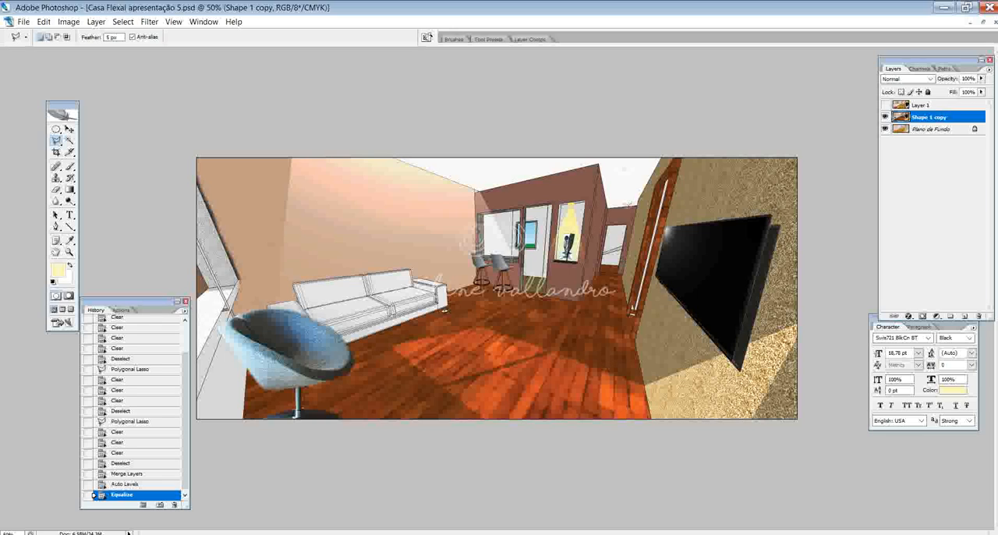
- Turn the merged room layer black and white with Hue/Saturation by setting the saturation to -100
left_click(69, 21)
mouse_move(89, 55)
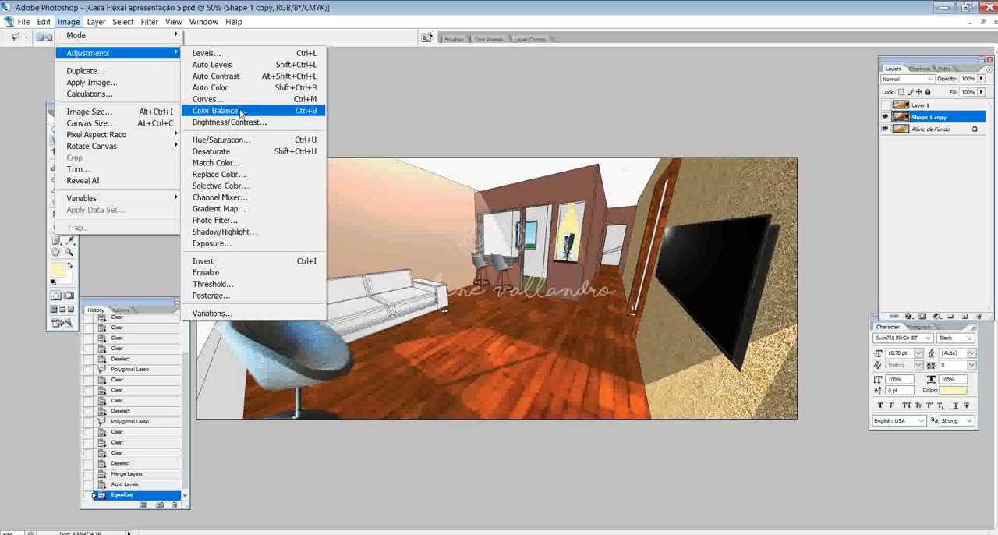
left_click(226, 140)
left_click_drag(297, 200, 198, 199)
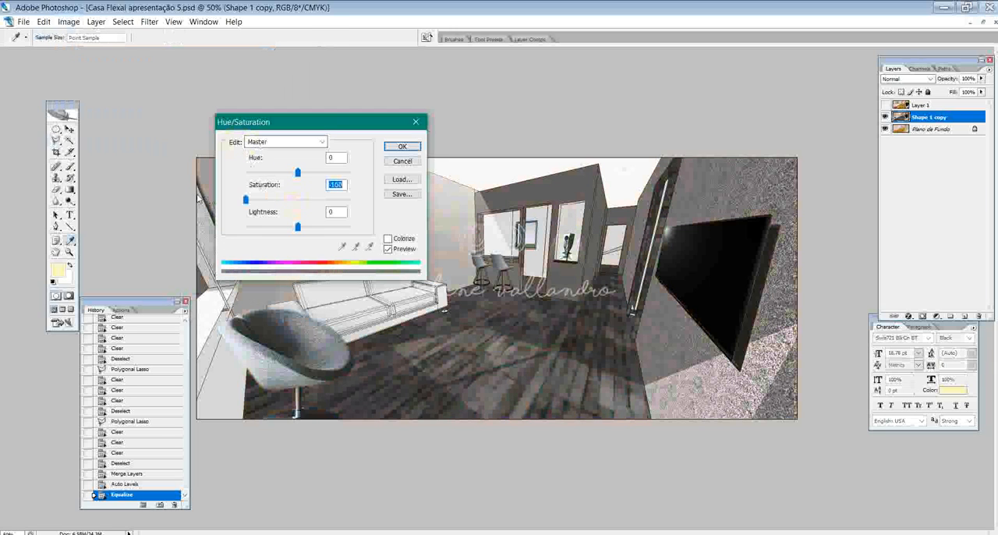
left_click(399, 146)
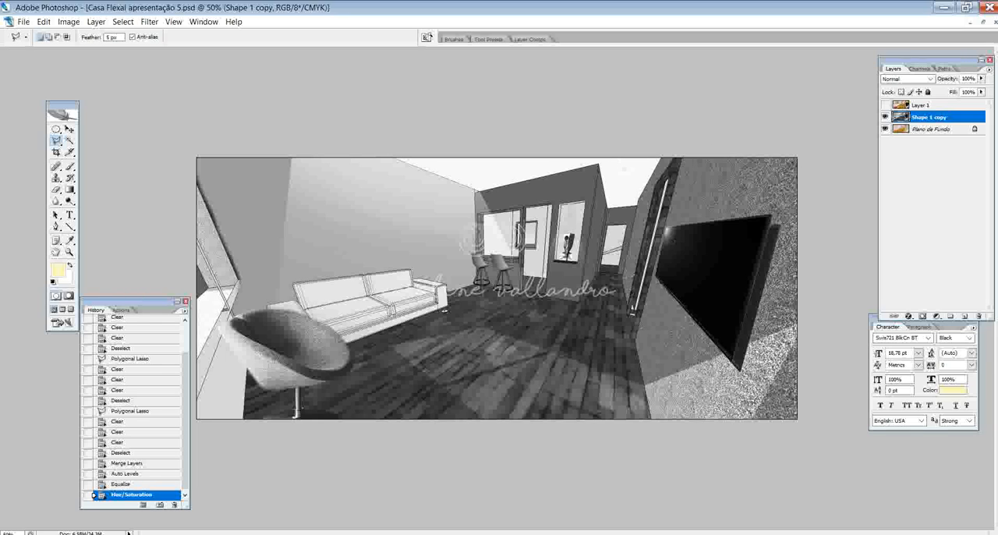
- Toggle Layer 1 to compare the colour reference version with the black-and-white room
left_click(885, 104)
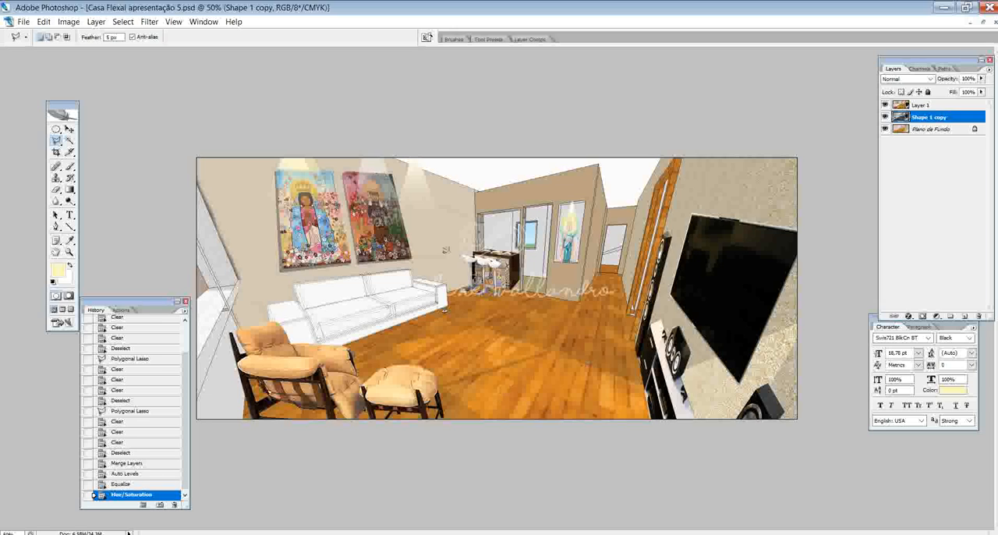
left_click(152, 25)
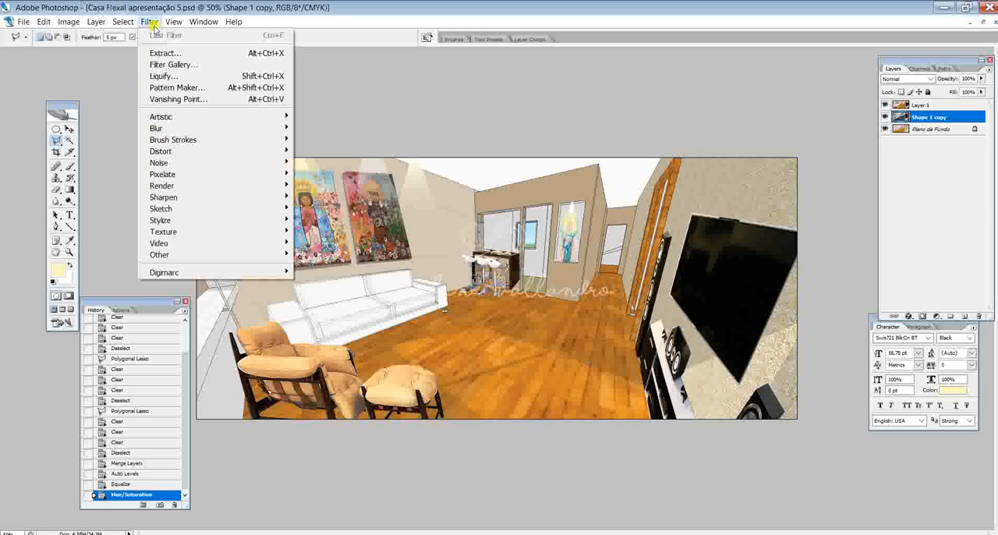
left_click(155, 26)
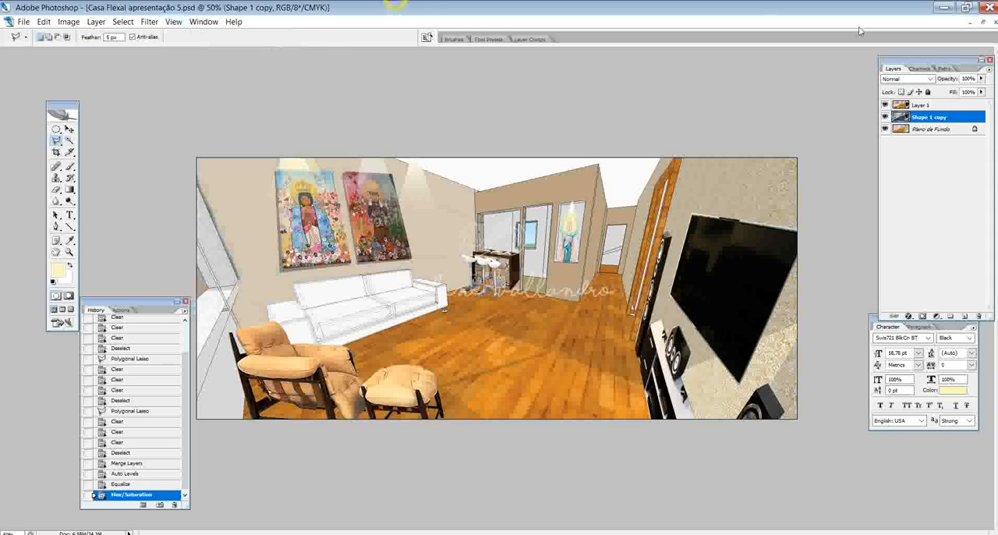
left_click(885, 104)
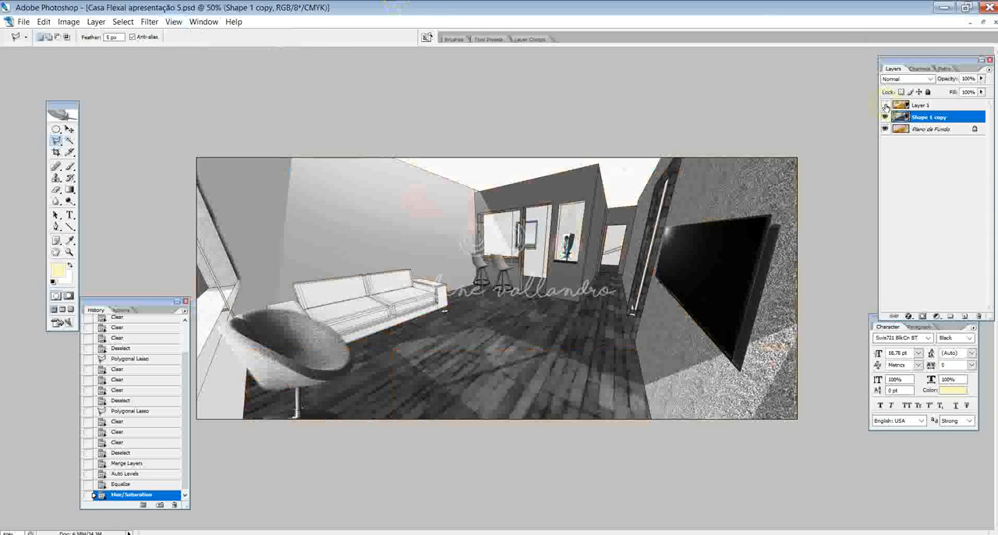
left_click(885, 105)
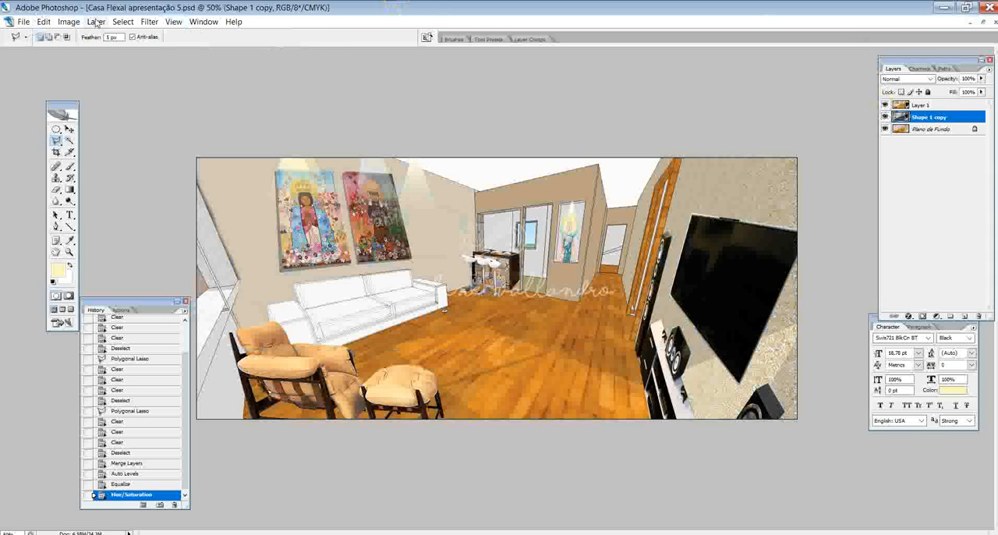
- Preview the Colored Pencil, Fresco, Paint Daubs and Palette Knife artistic filters on the black-and-white room layer
left_click(145, 24)
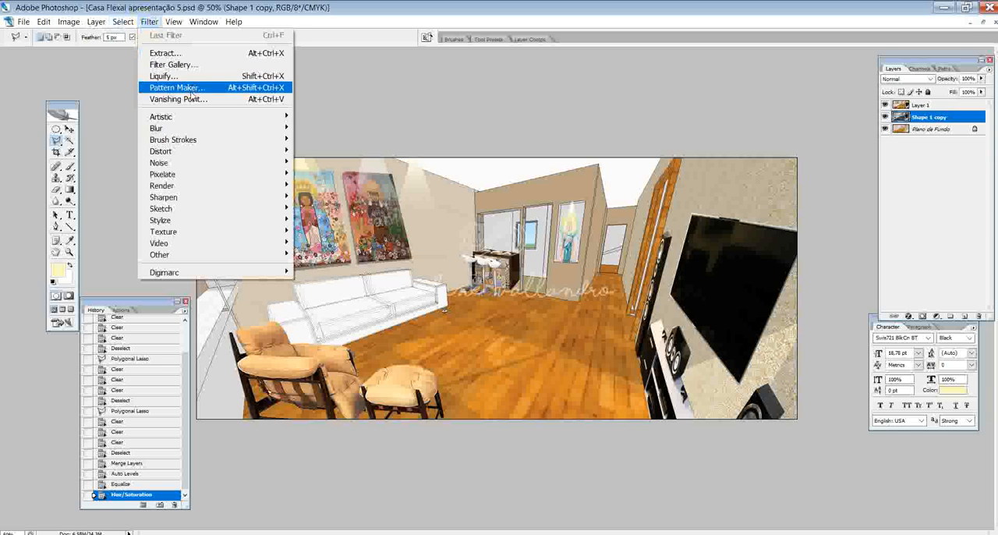
mouse_move(195, 122)
left_click(309, 117)
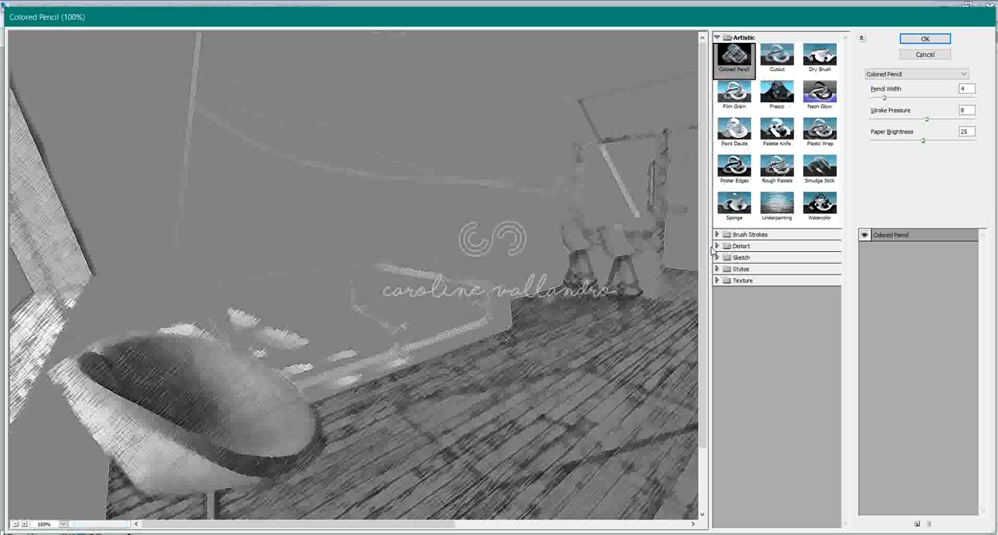
left_click(746, 108)
left_click(778, 104)
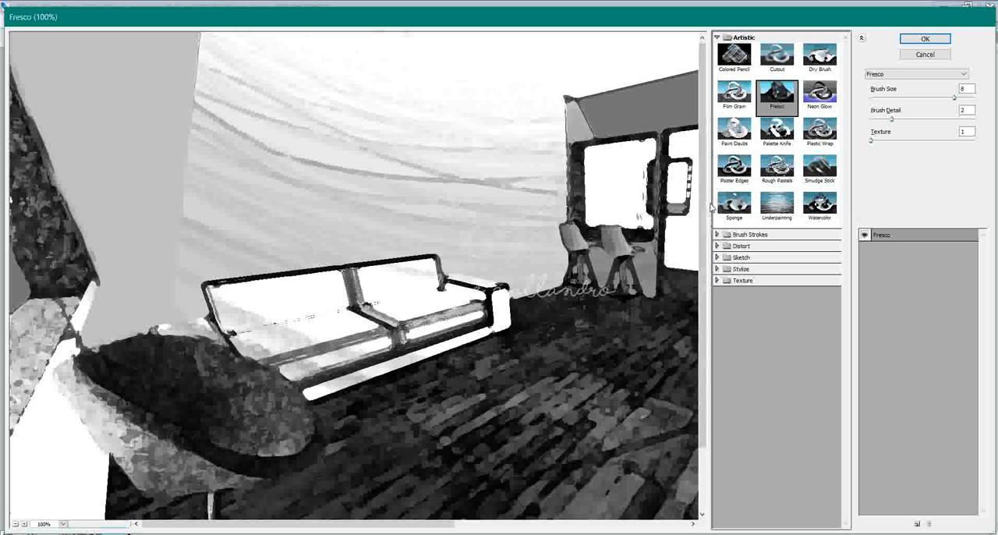
key("ctrl+minus")
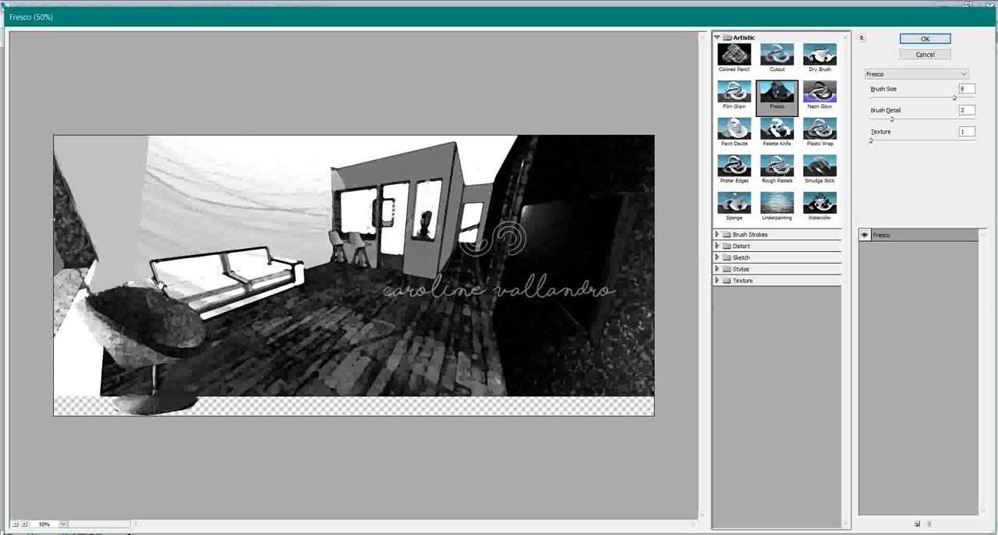
left_click(742, 131)
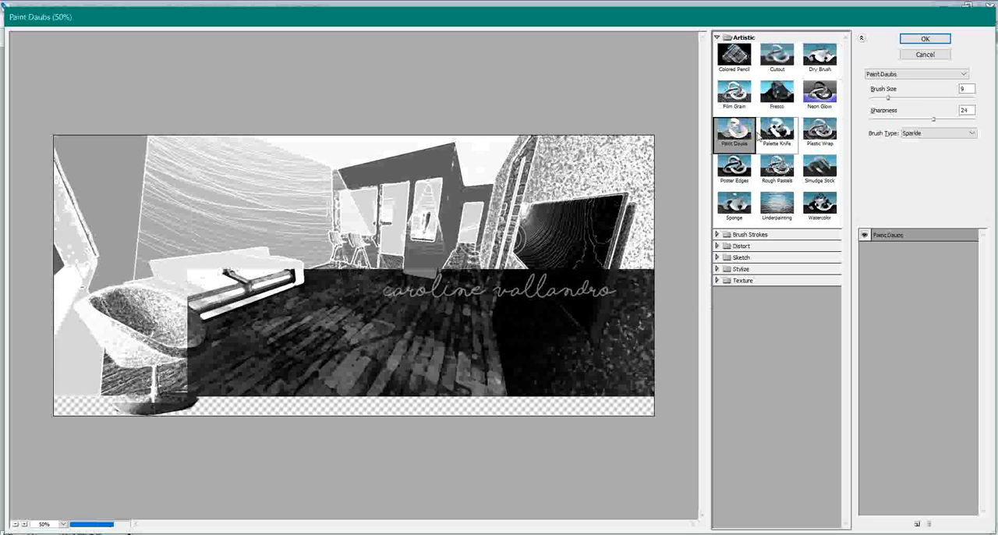
left_click(765, 138)
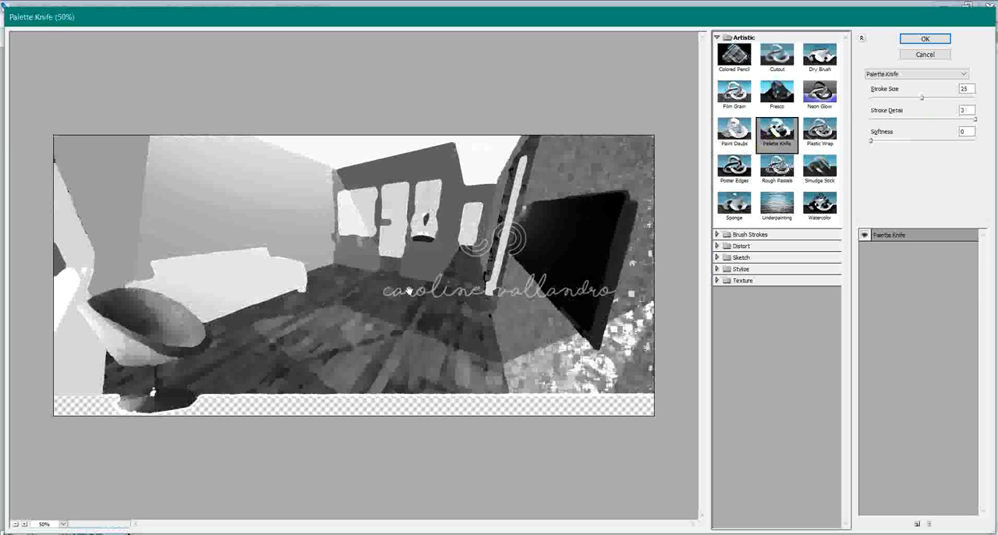
- Try the Palette Knife filter with stroke size 13, stroke detail 2 and a higher softness, then cancel it
left_click_drag(921, 98, 897, 102)
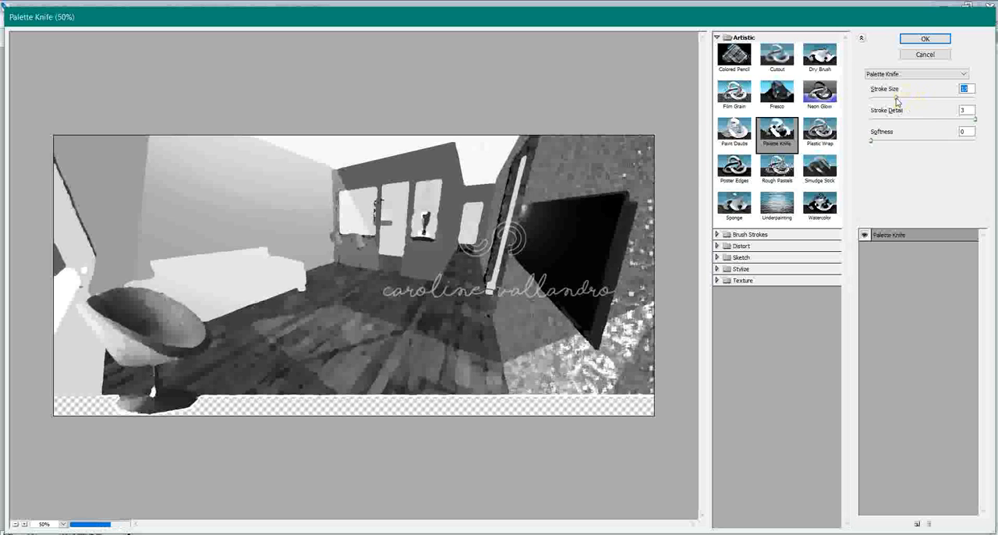
left_click(934, 120)
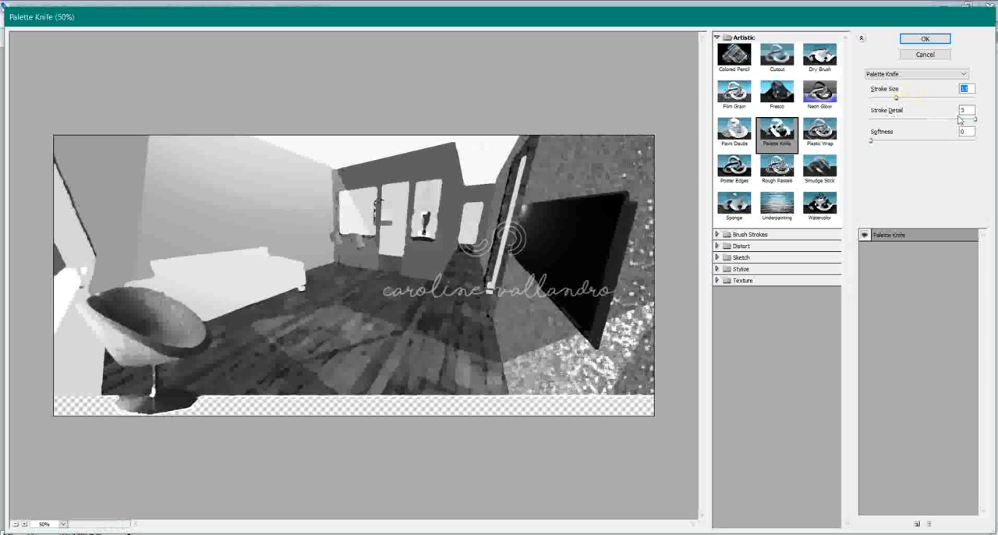
left_click(926, 140)
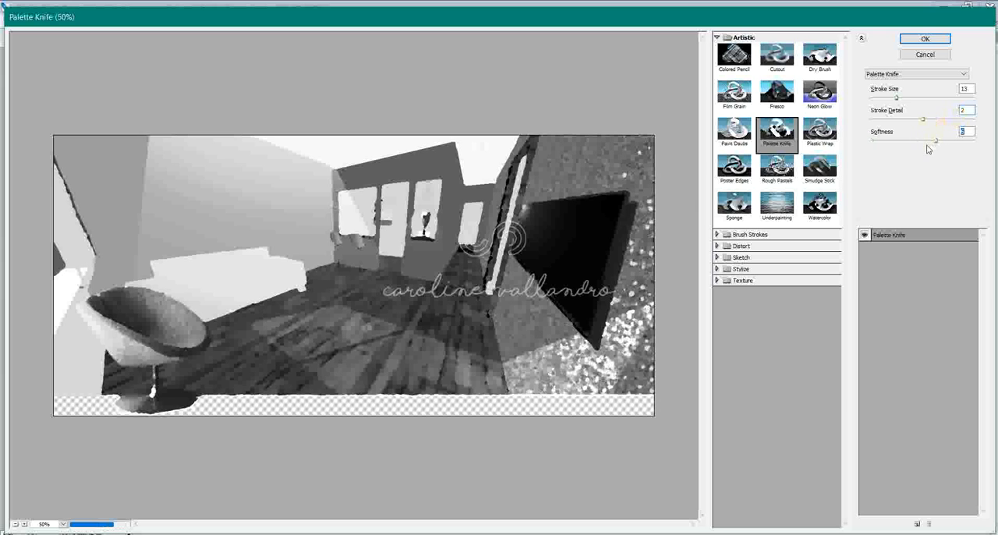
left_click(925, 55)
- Preview the Colored Pencil filter on the colour reference in Layer 1 with stroke pressure 15 and pencil width 22
left_click(884, 116)
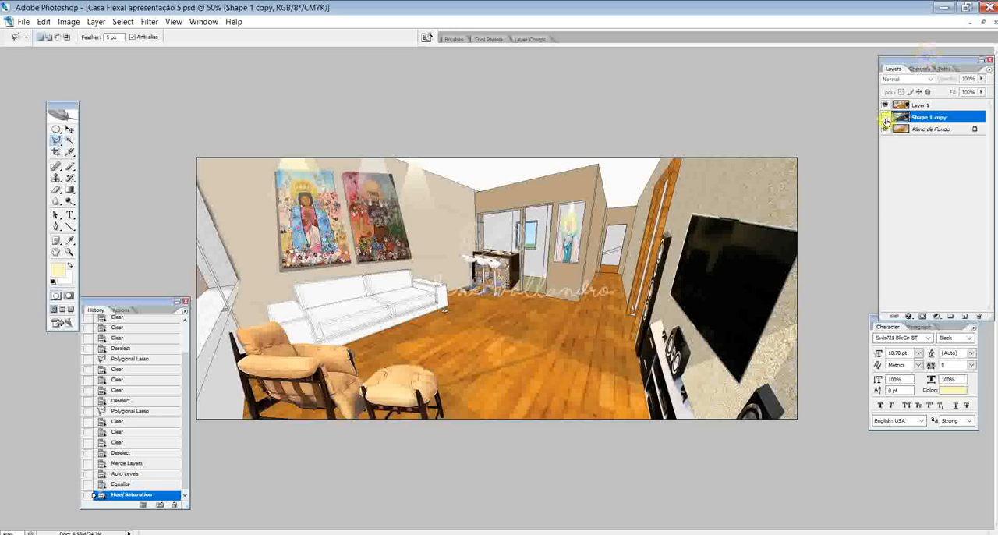
left_click(929, 107)
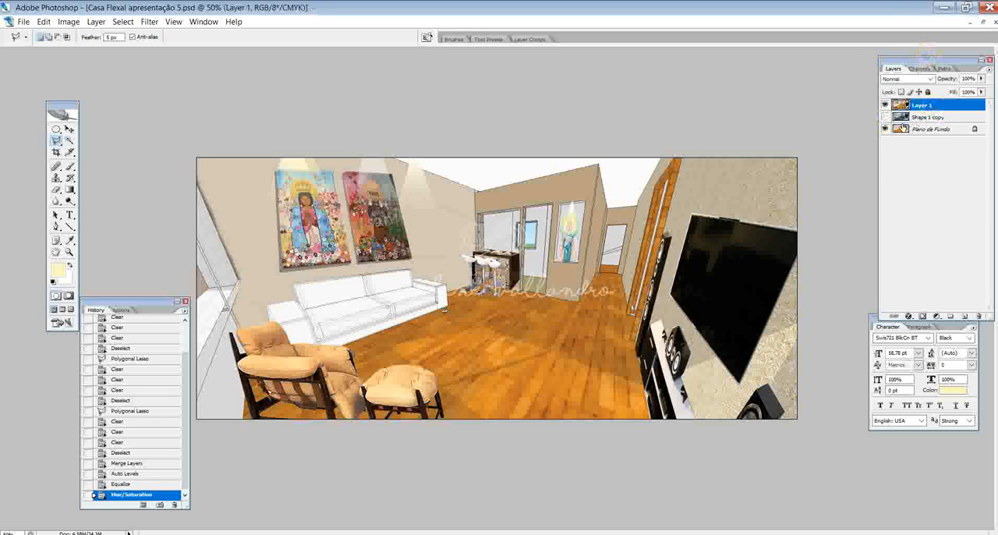
left_click(885, 116)
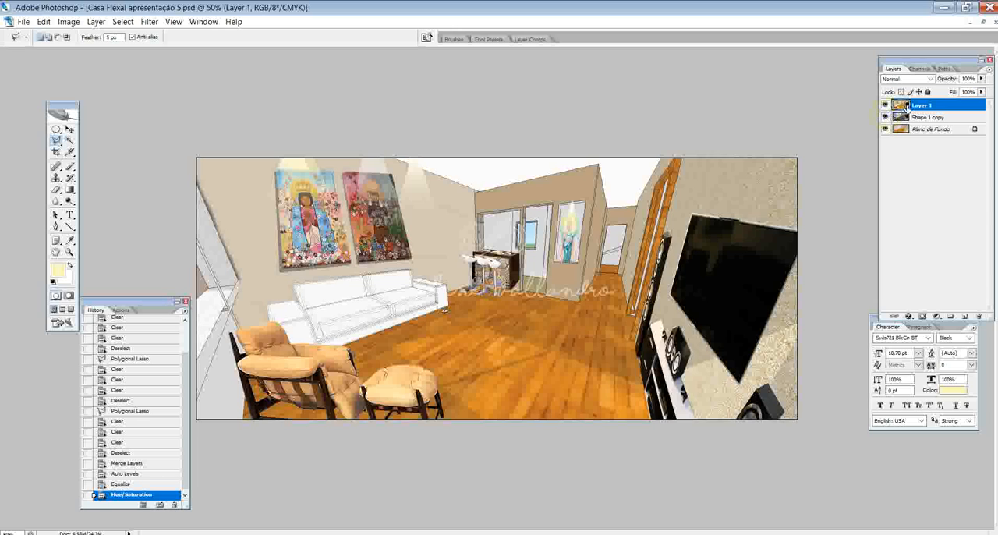
left_click(149, 21)
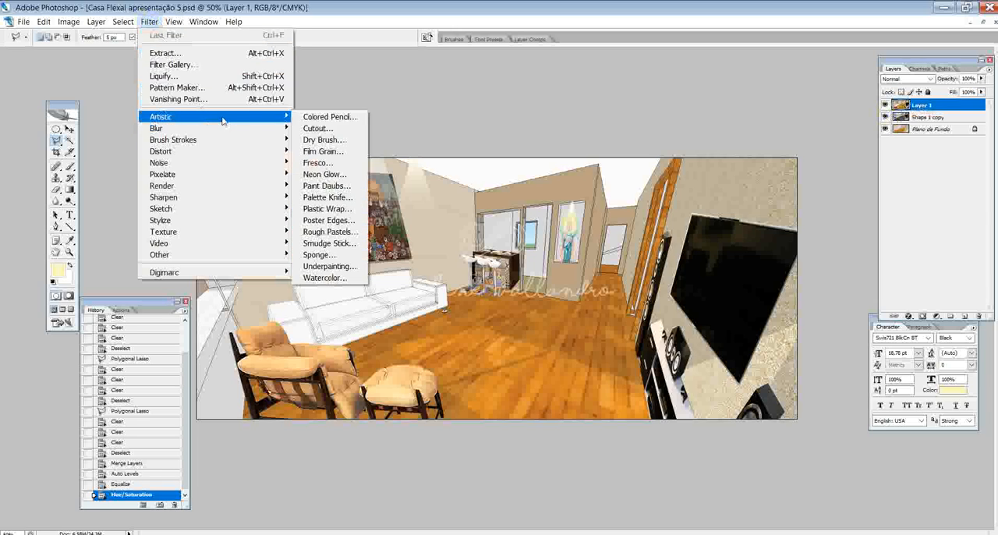
mouse_move(201, 131)
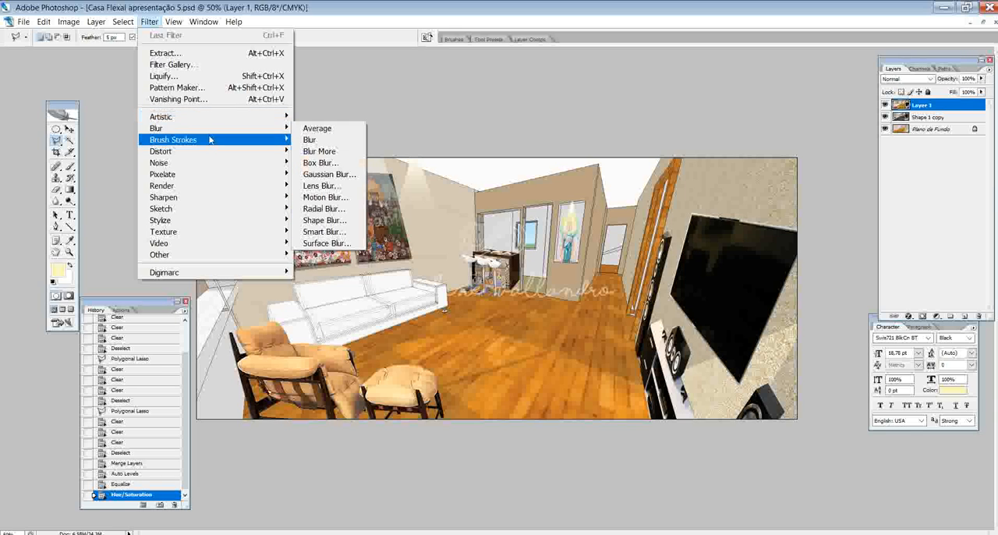
left_click(317, 118)
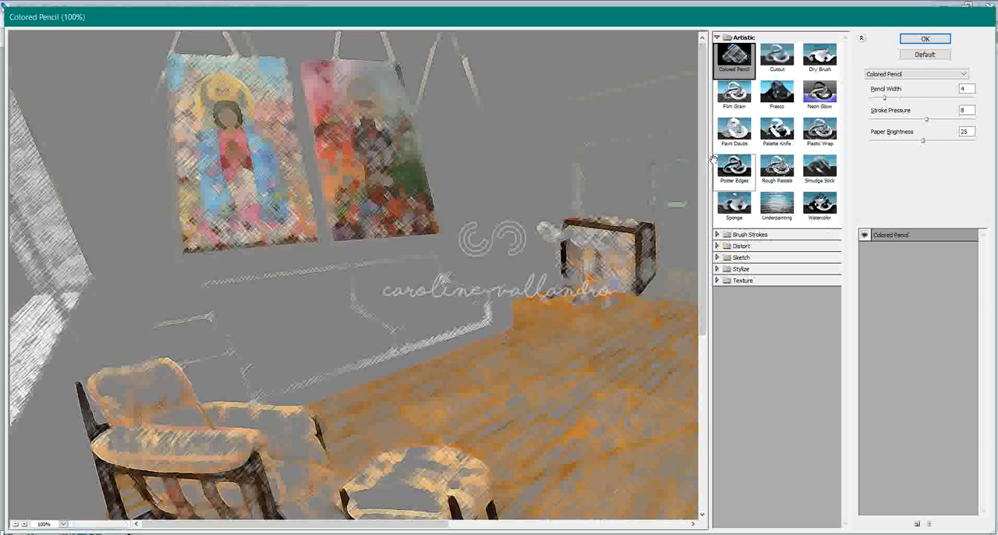
key("ctrl+minus")
key("ctrl+minus")
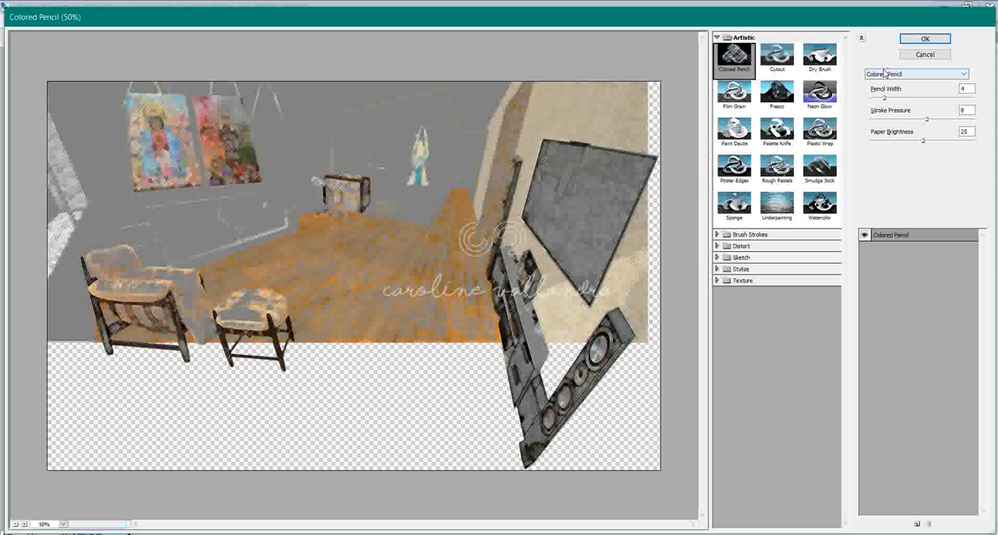
mouse_move(926, 119)
left_mouse_down()
mouse_move(901, 120)
mouse_move(975, 118)
left_mouse_up()
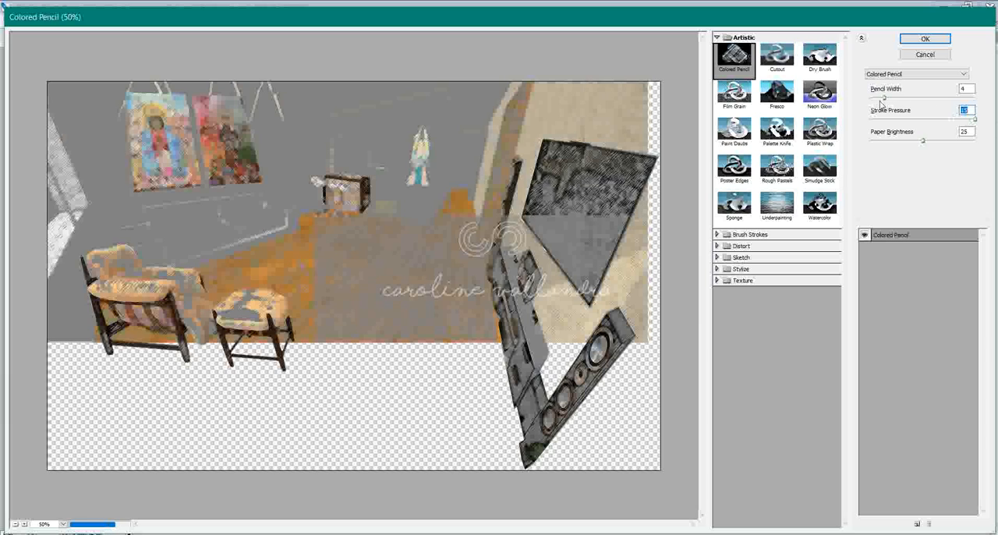
left_click_drag(883, 97, 968, 106)
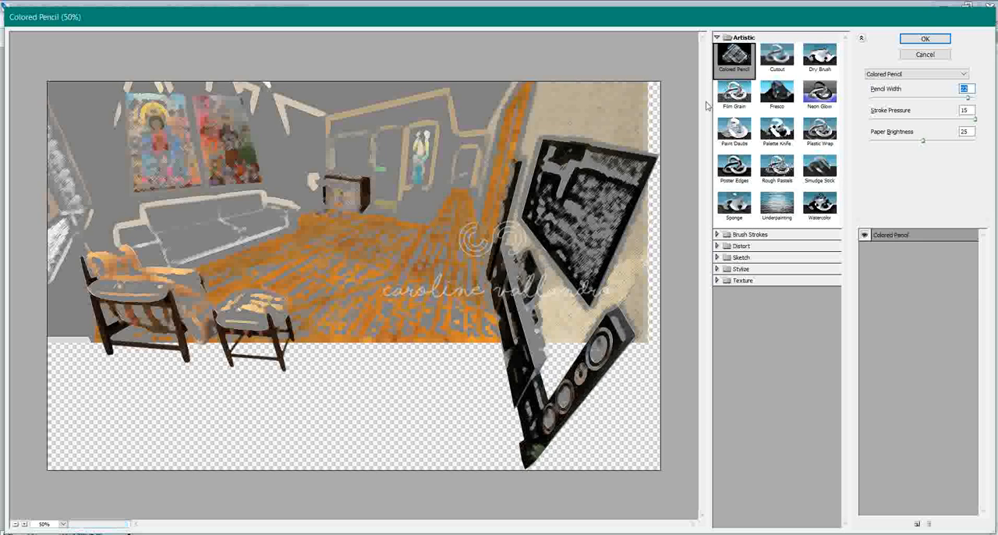
- Preview the Cutout filter with 3 levels and edge simplicity 0, adjusting the edge fidelity too
left_click(777, 58)
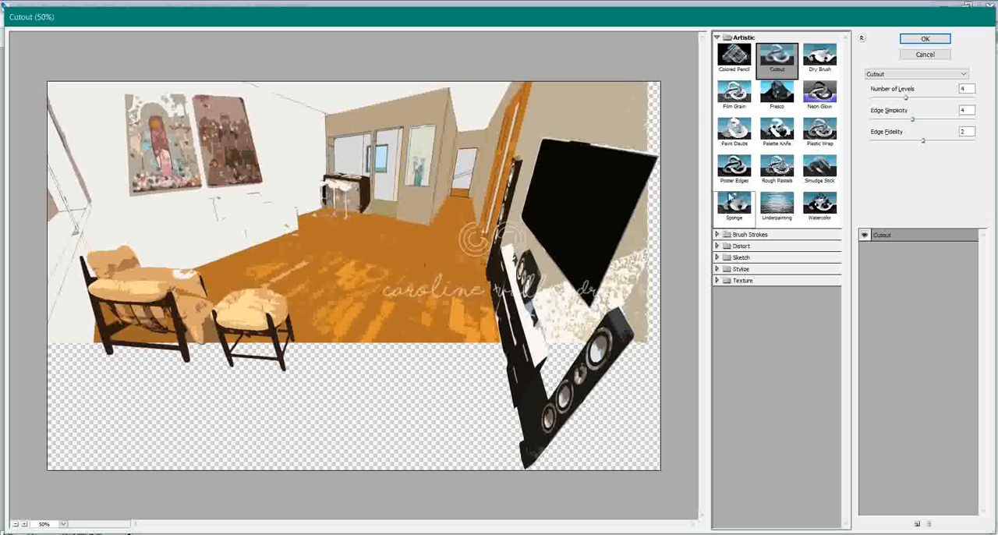
left_click_drag(905, 97, 894, 100)
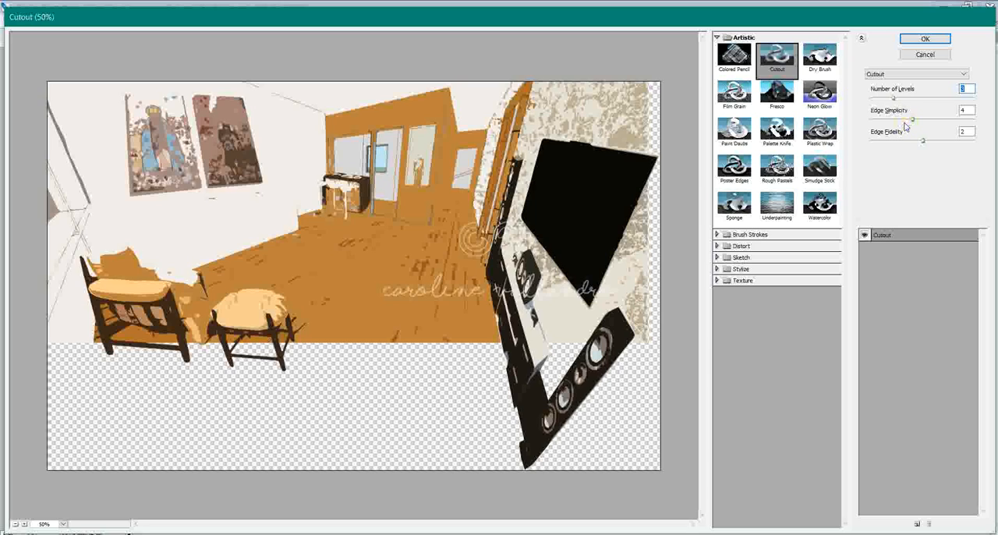
left_click_drag(911, 118, 899, 120)
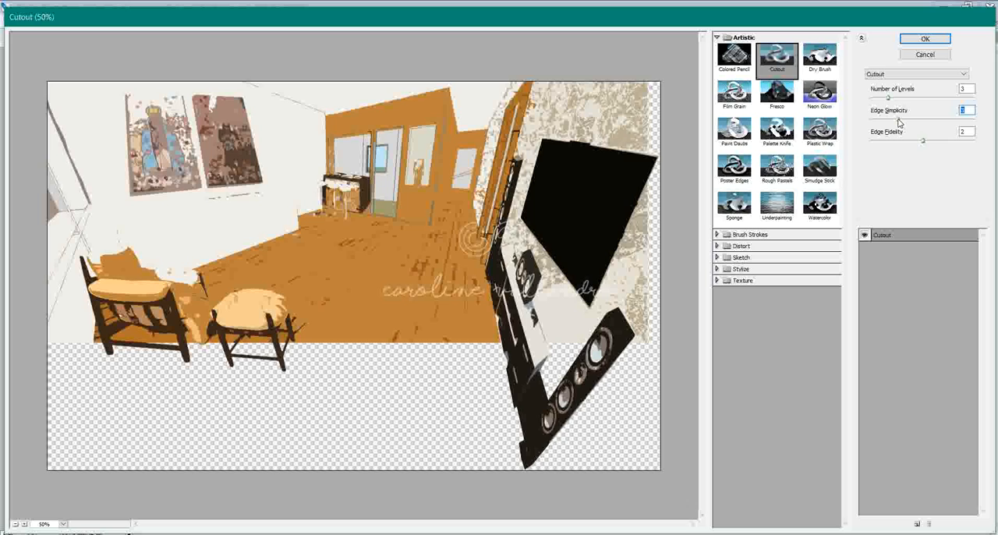
left_click_drag(921, 123, 945, 124)
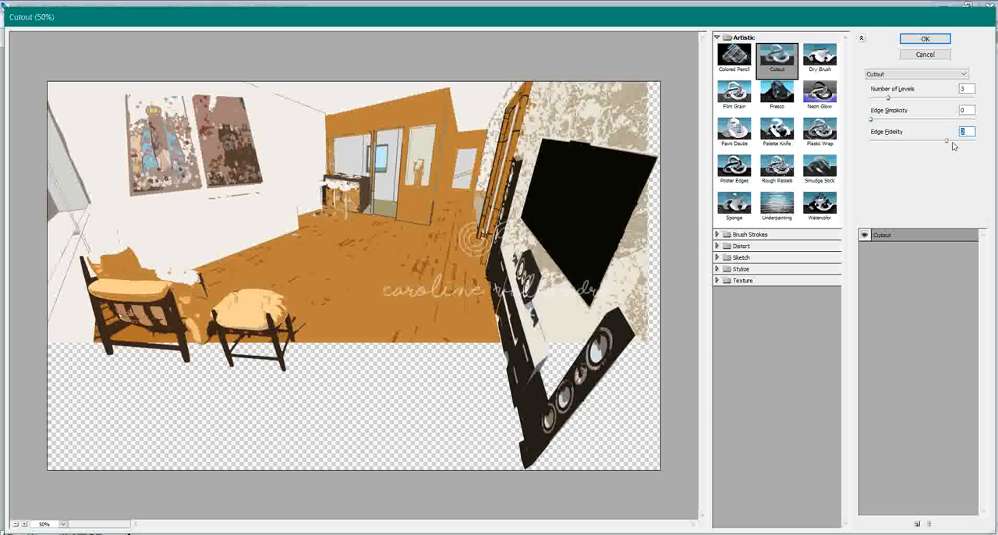
- Preview Paint Daubs, then Palette Knife with stroke detail 2 and a higher softness
left_click(737, 133)
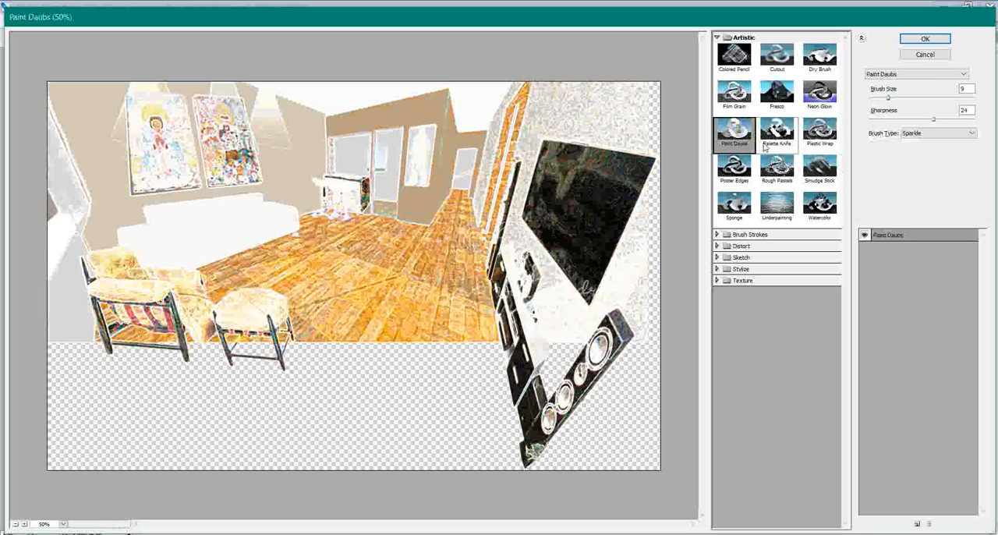
left_click(765, 148)
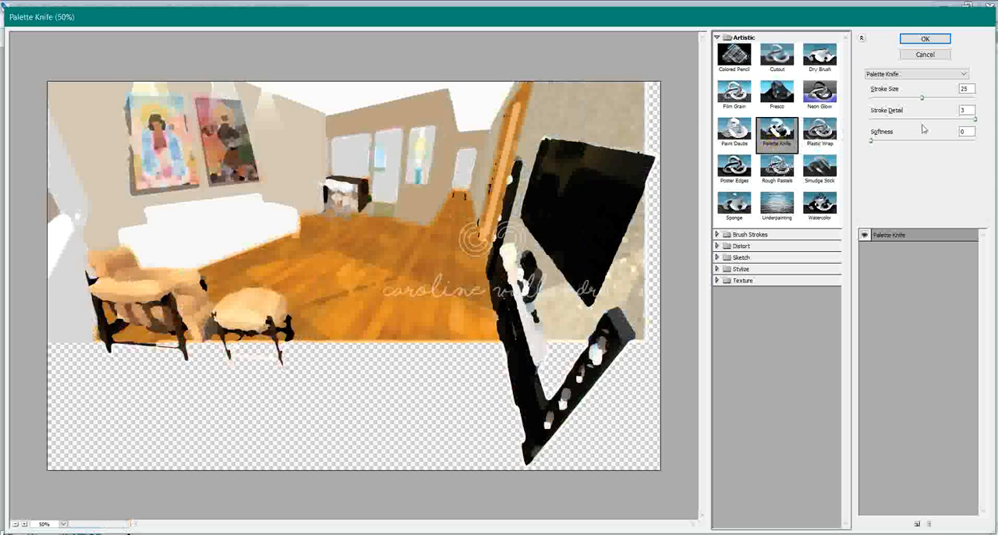
left_click_drag(973, 119, 913, 118)
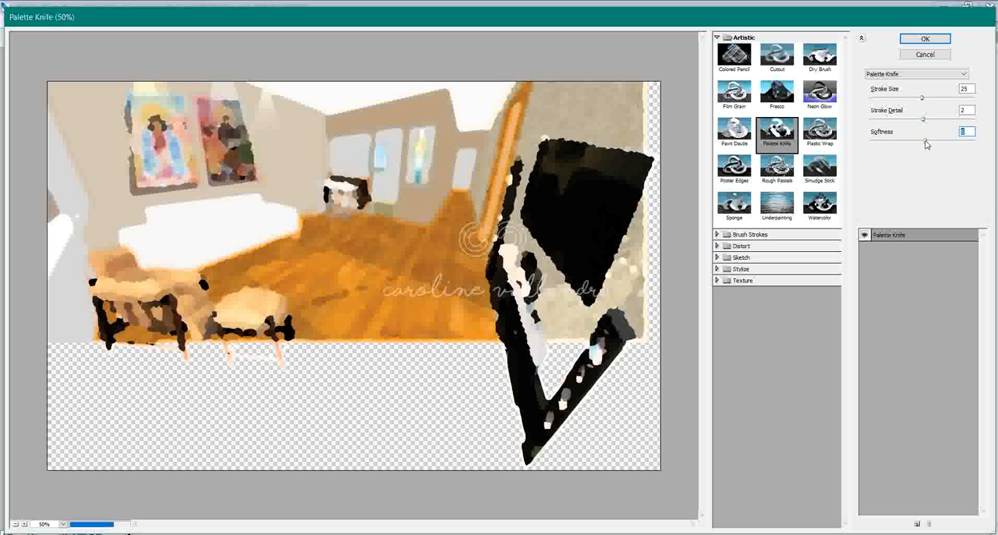
- Preview the Smudge Stick filter with intensity 6, highlight area 12 and stroke length 1
left_click(834, 177)
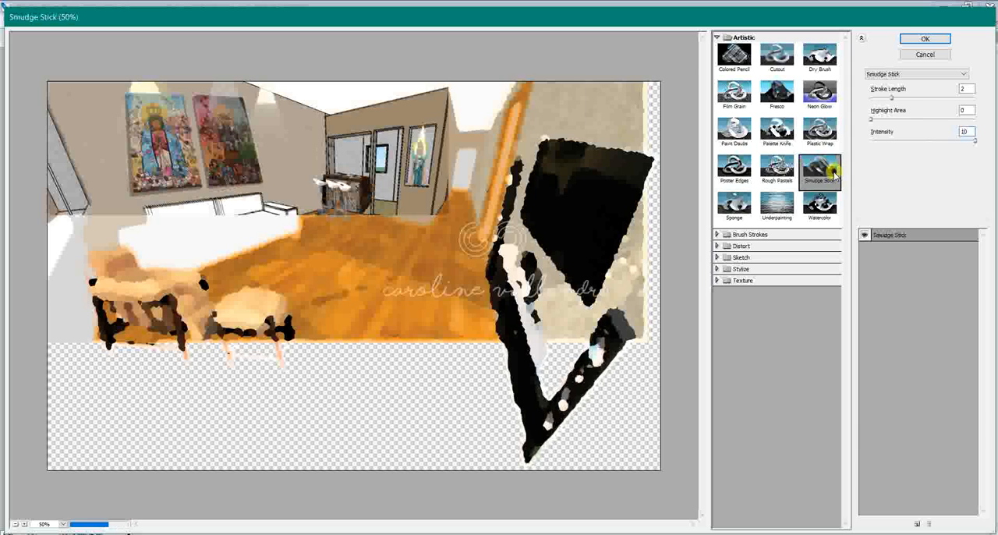
left_click(931, 141)
left_click(926, 119)
left_click(928, 98)
left_click_drag(929, 98, 885, 98)
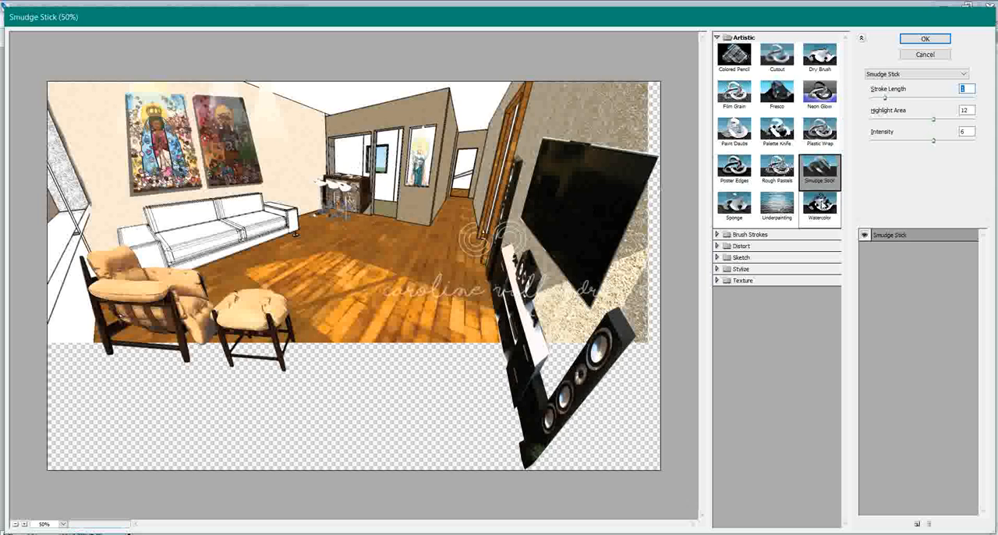
- Preview the Watercolor and Sponge filters on the colour room image
left_click(825, 221)
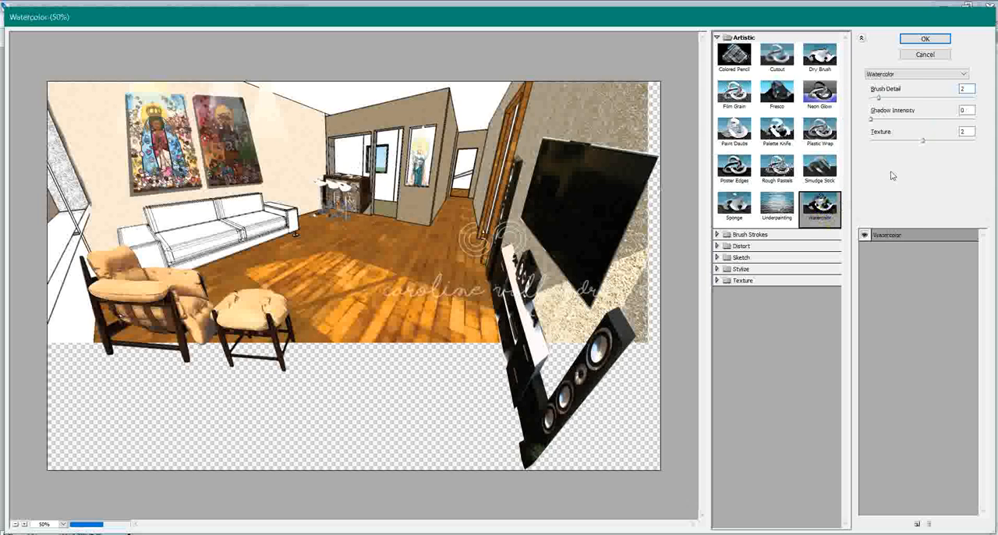
left_click(902, 142)
left_click(742, 215)
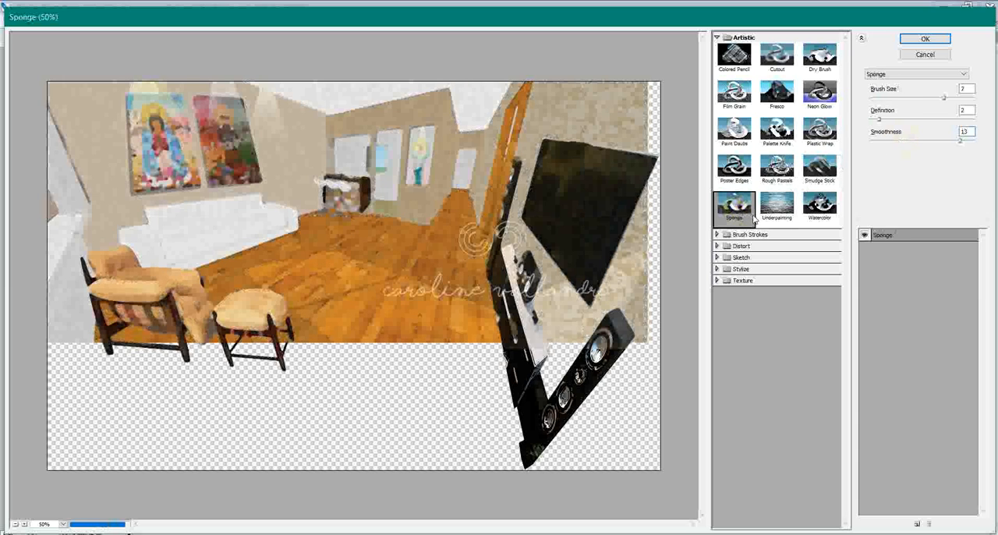
- Preview the Accented Edges, Angled Strokes and Crosshatch brush stroke filters on the room image
left_click(716, 233)
left_click(735, 253)
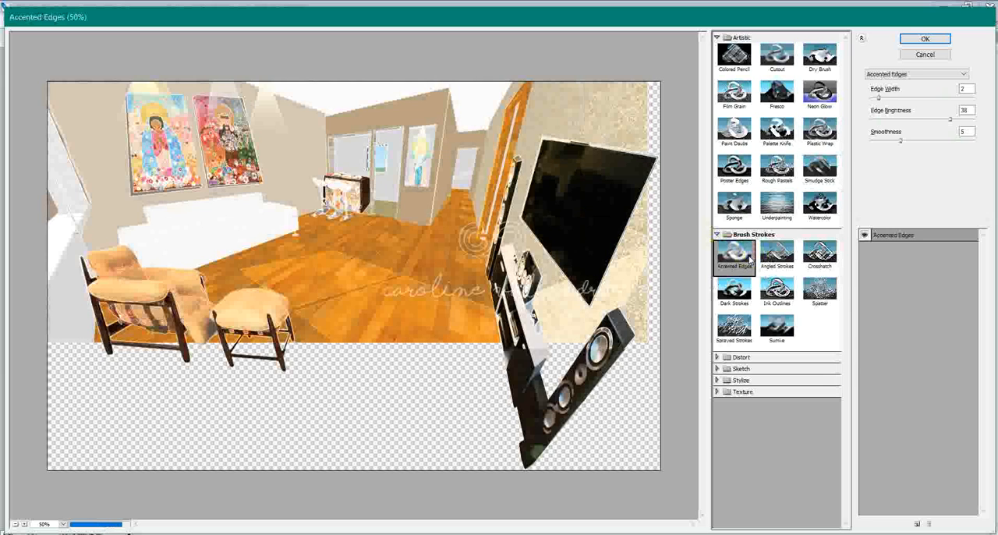
left_click(776, 253)
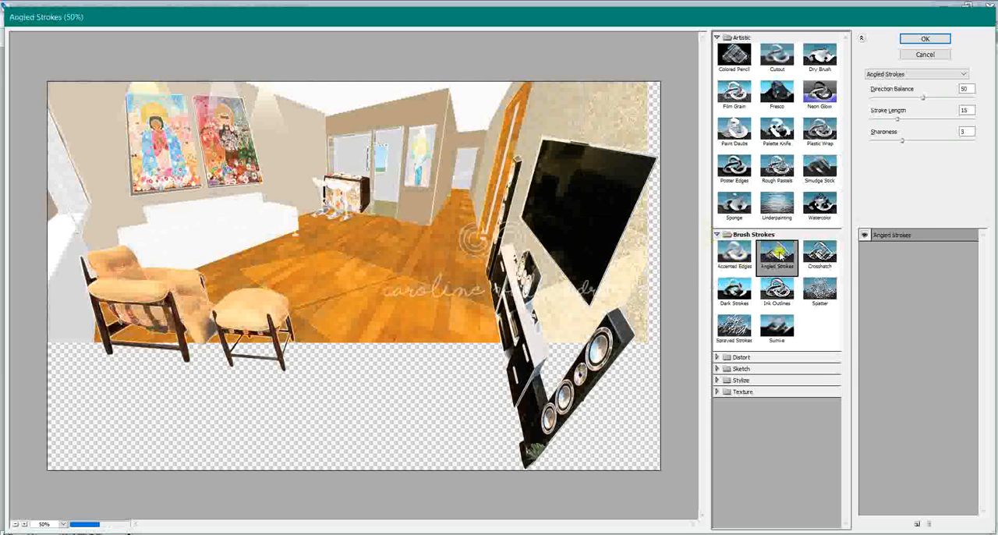
left_click(820, 257)
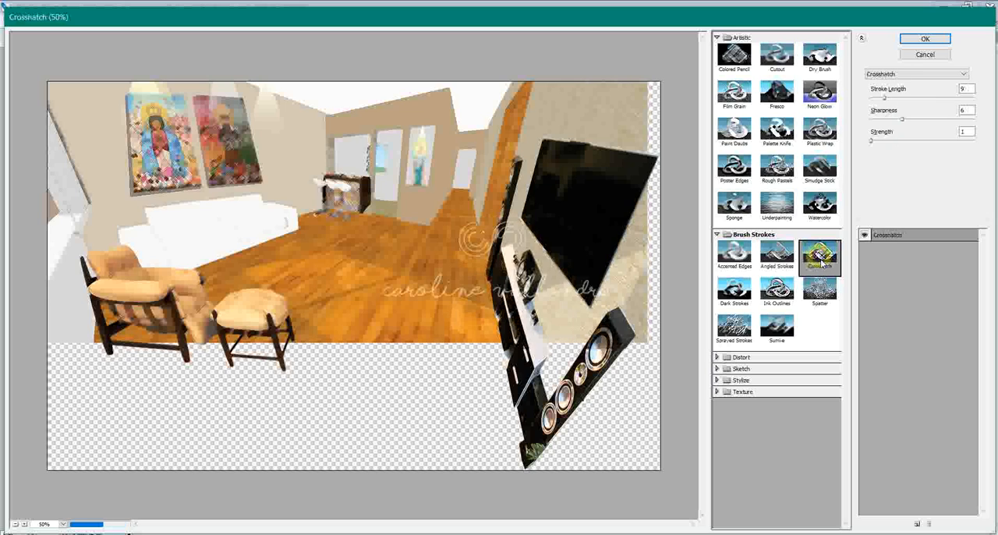
- Preview the Dark Strokes, Ink Outlines, Spatter, Sprayed Strokes and Sumi-e filters on the room image
left_click(743, 300)
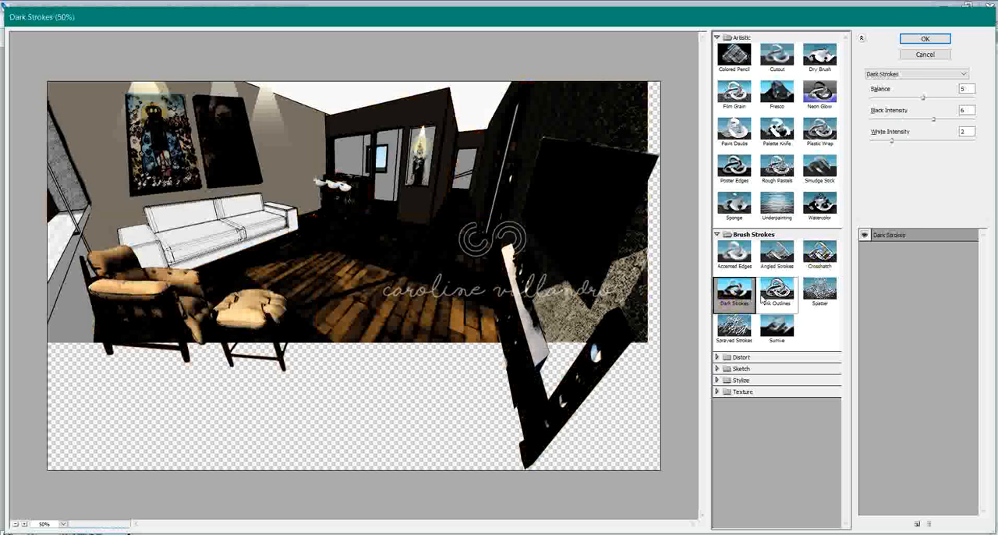
left_click(762, 290)
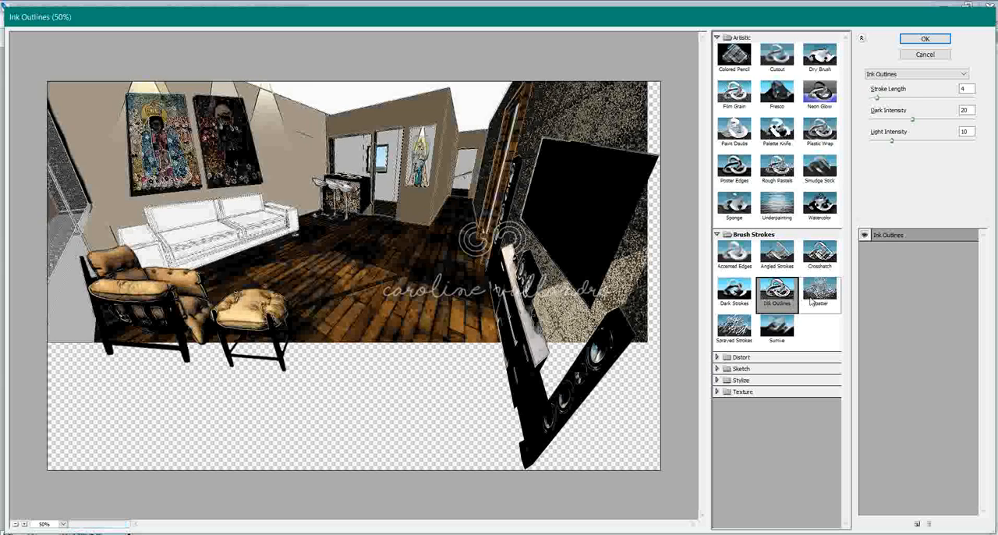
left_click(812, 302)
left_click(733, 327)
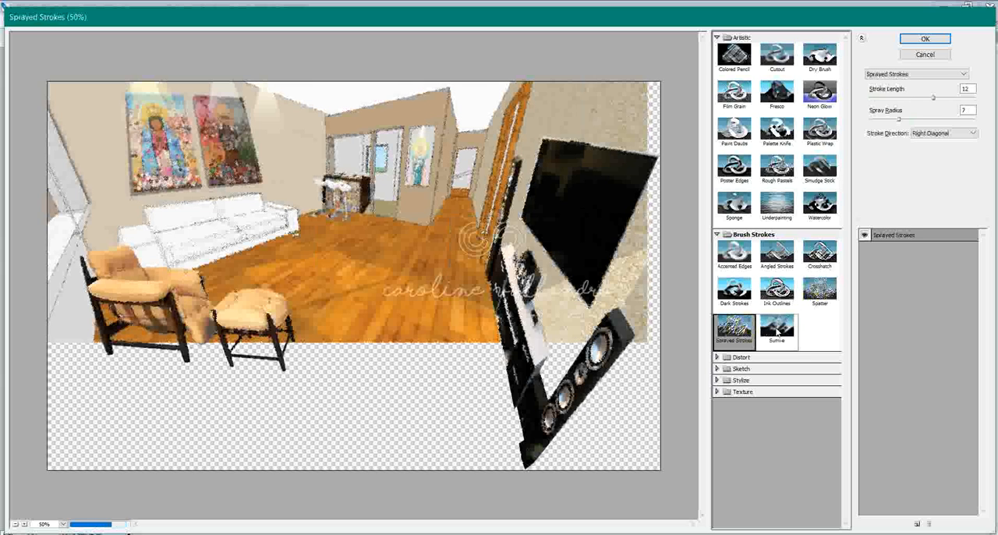
left_click(776, 331)
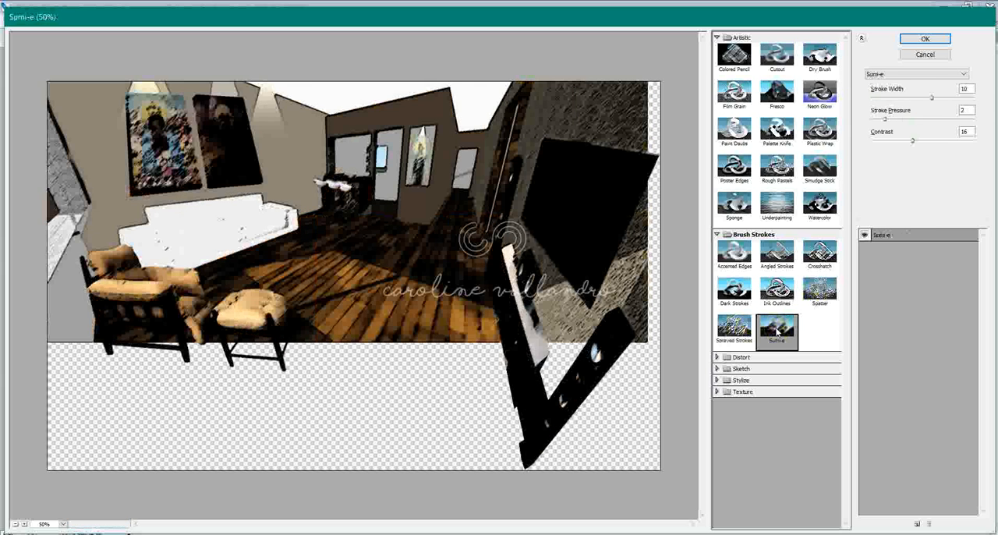
- Preview the Diffuse Glow, Glass and Ocean Ripple distortion filters on the room image
left_click(744, 356)
left_click(737, 376)
left_click(774, 378)
left_click(819, 377)
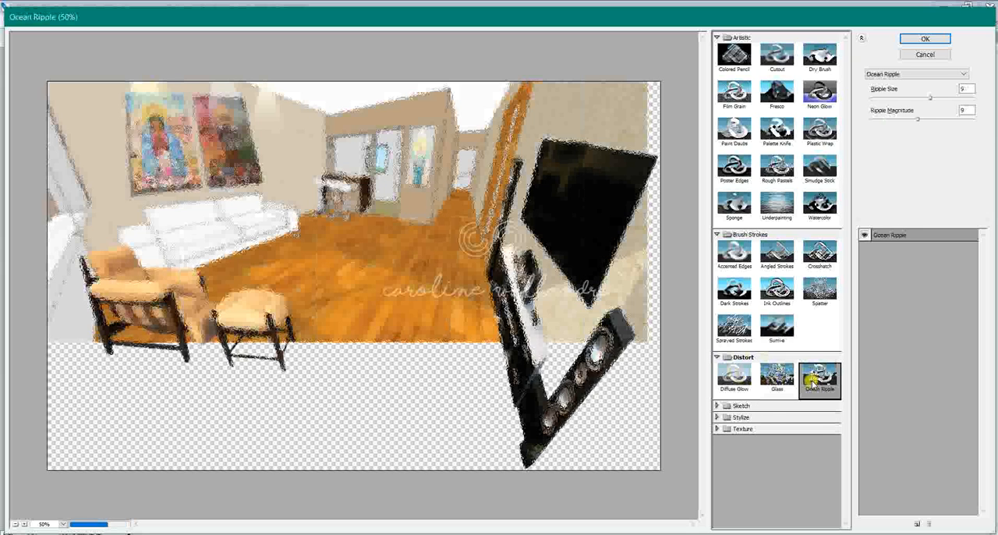
- Preview Bas Relief, then Chalk & Charcoal with charcoal area 11, chalk area 12 and a higher stroke pressure
left_click(736, 406)
left_click(733, 425)
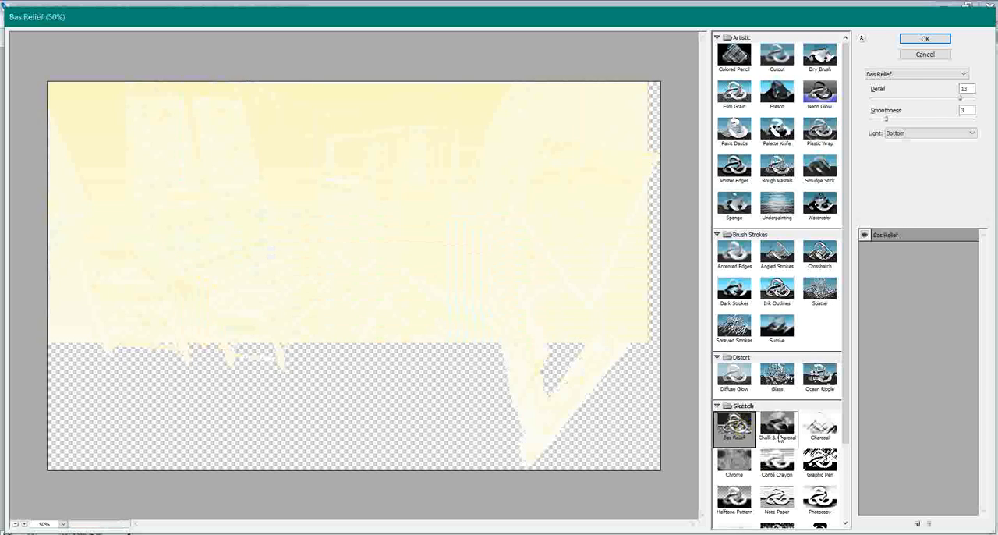
left_click(791, 434)
mouse_move(902, 98)
left_mouse_down()
mouse_move(927, 97)
mouse_move(941, 140)
left_mouse_up()
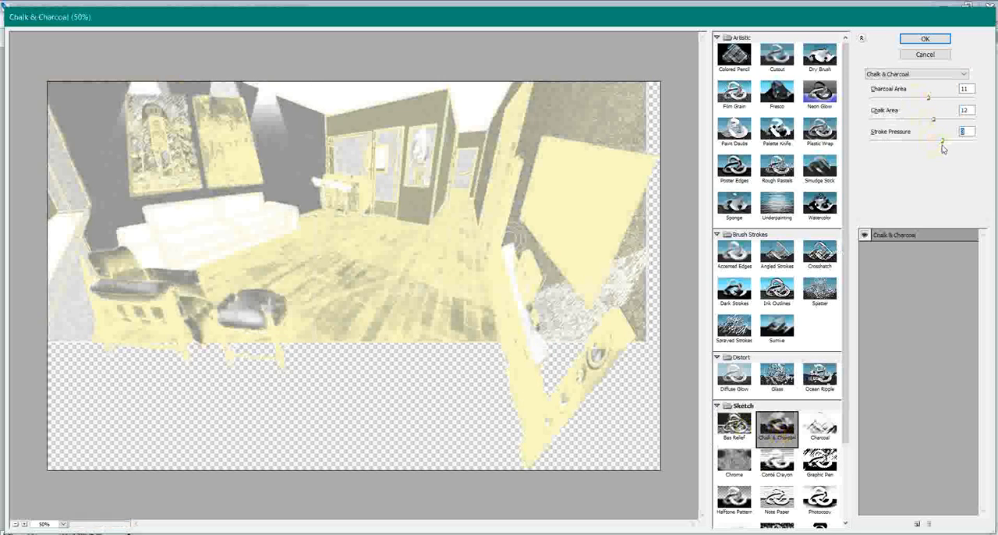
- Preview the Water Paper sketch filter and the Glowing Edges stylize filter on the room image
scroll(777, 312, "down", 3)
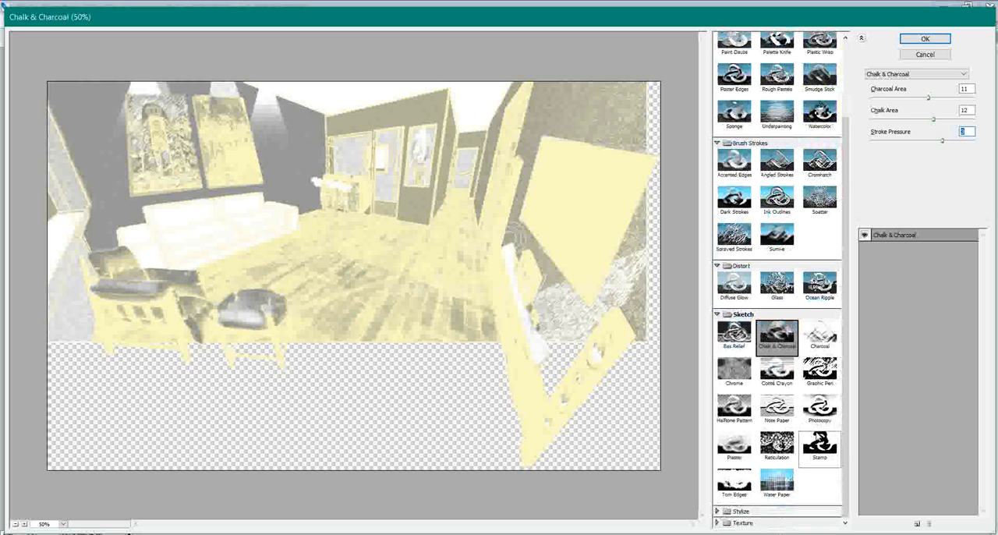
left_click(776, 484)
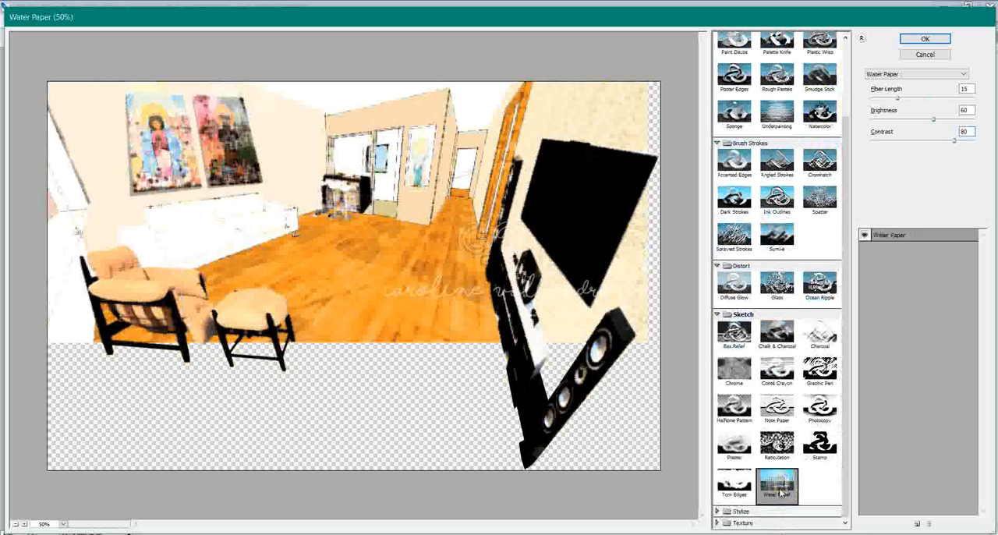
left_click(718, 511)
left_click(747, 491)
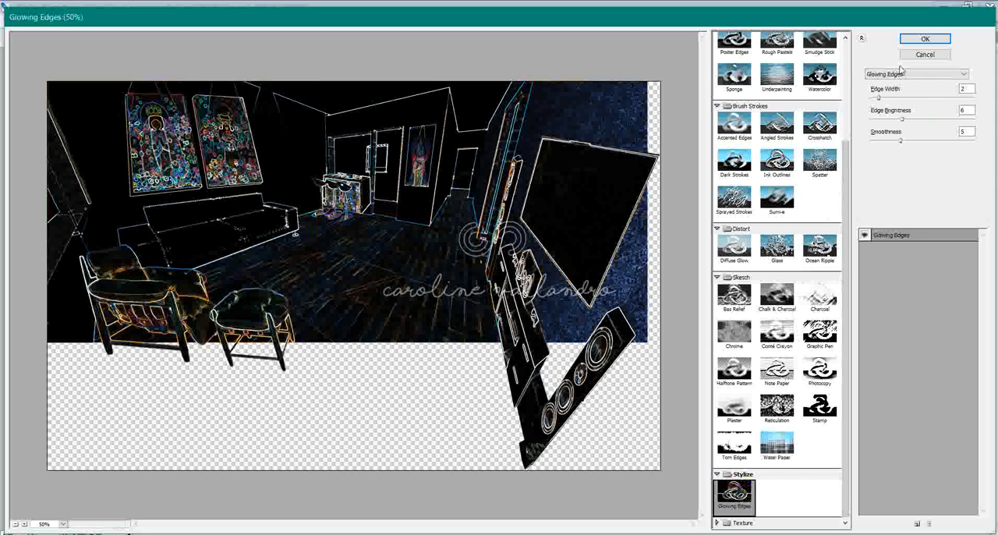
- Preview the artistic filters Film Grain, Neon Glow, Paint Daubs and Palette Knife on the room image
scroll(847, 218, "up", 5)
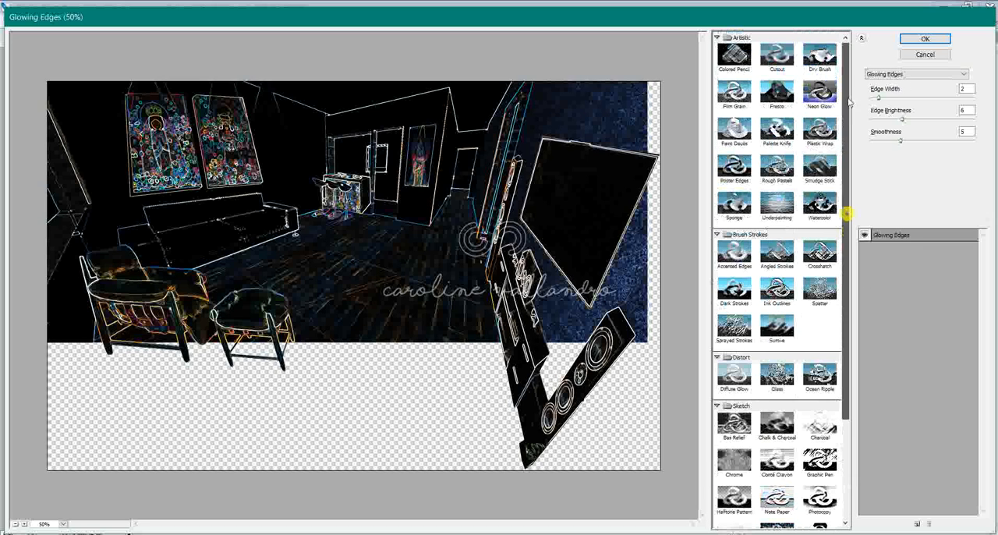
left_click(739, 105)
left_click(819, 94)
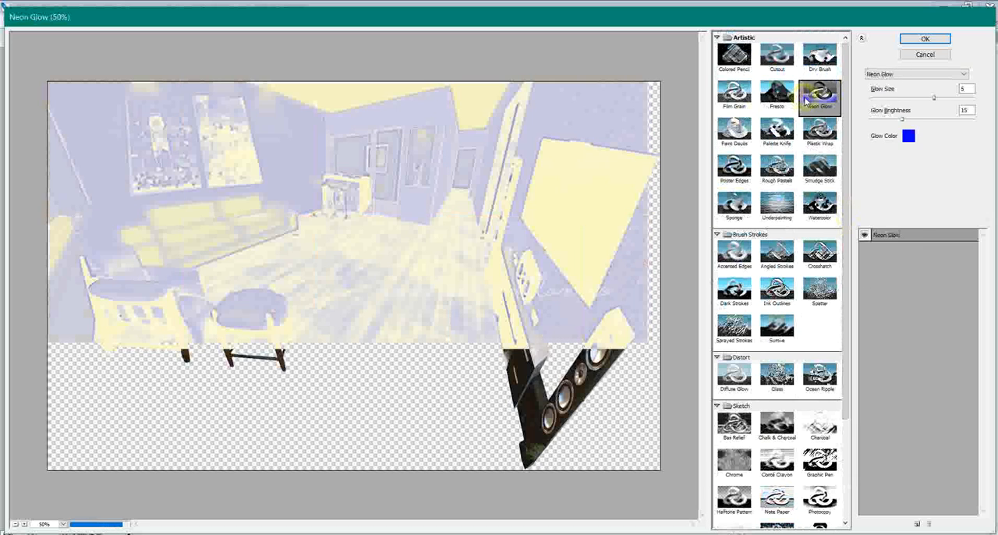
left_click(736, 133)
left_click(776, 137)
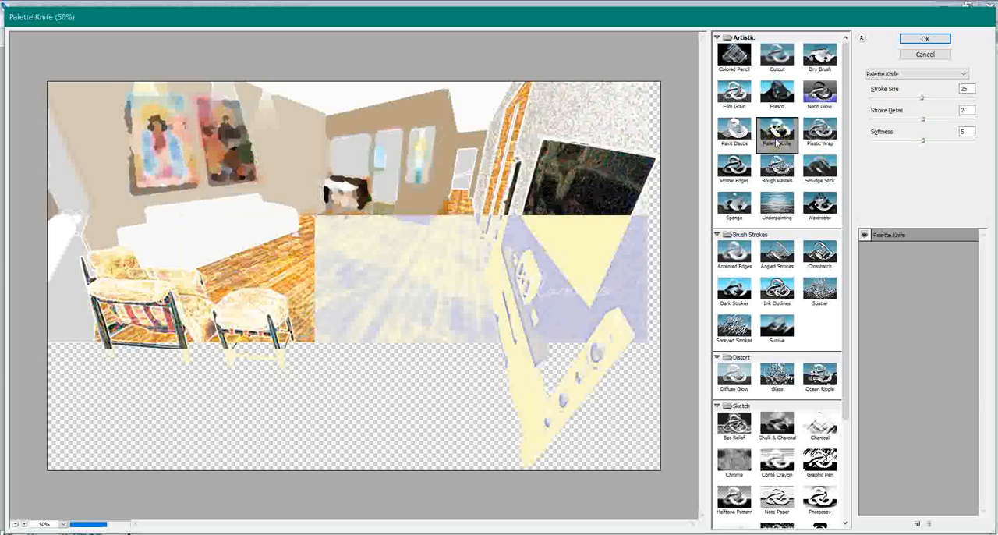
- Preview the Plastic Wrap filter with highlight strength 15, detail 11 and smoothness 11
left_click(814, 136)
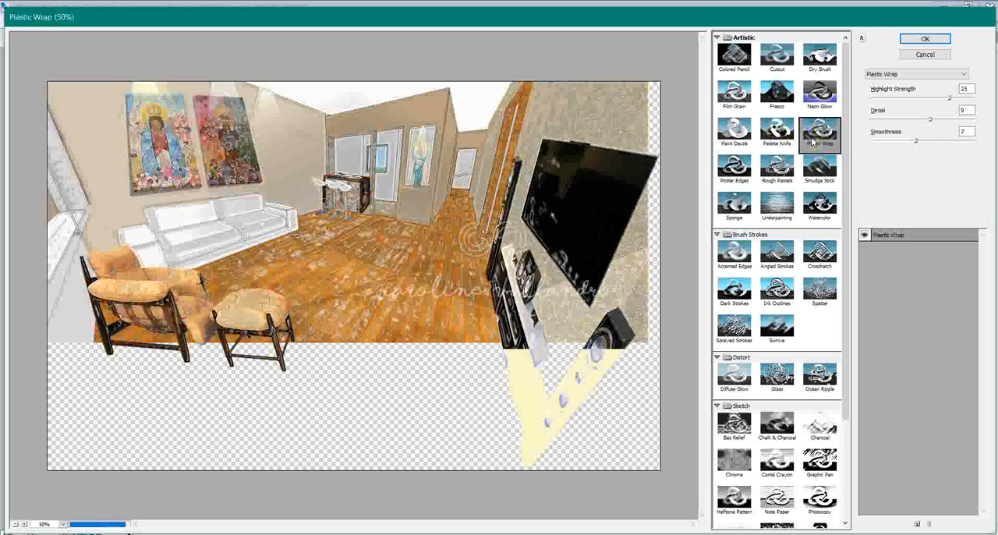
left_click(923, 99)
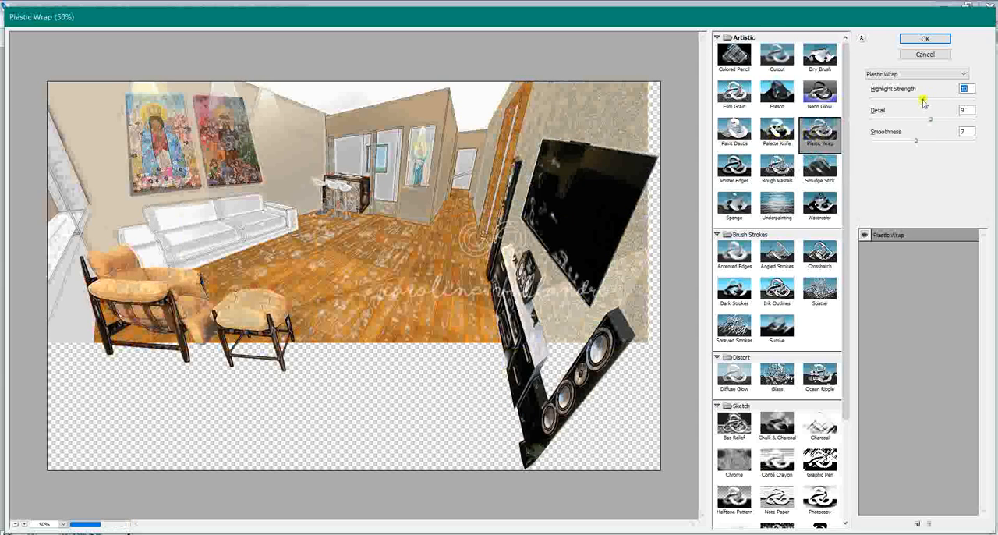
left_click(949, 102)
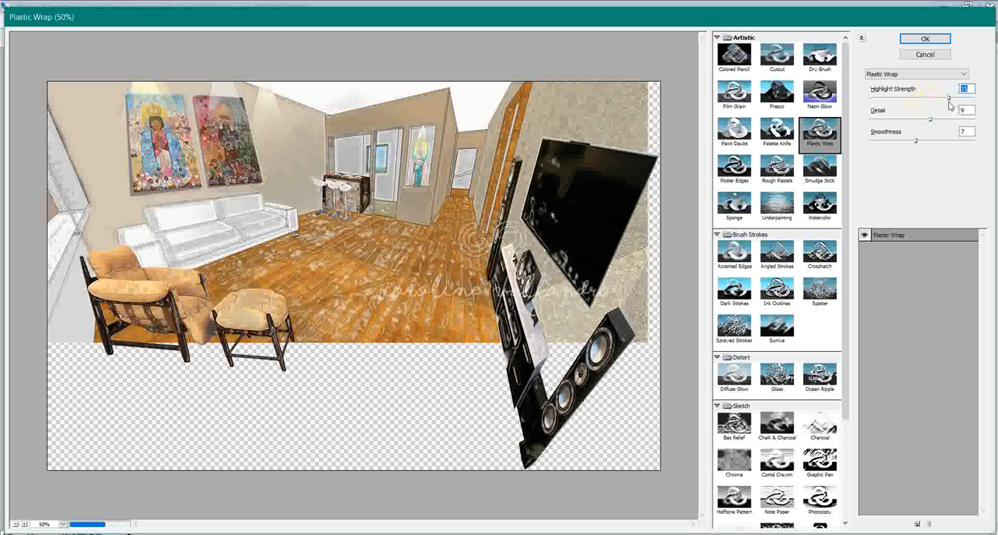
left_click(905, 119)
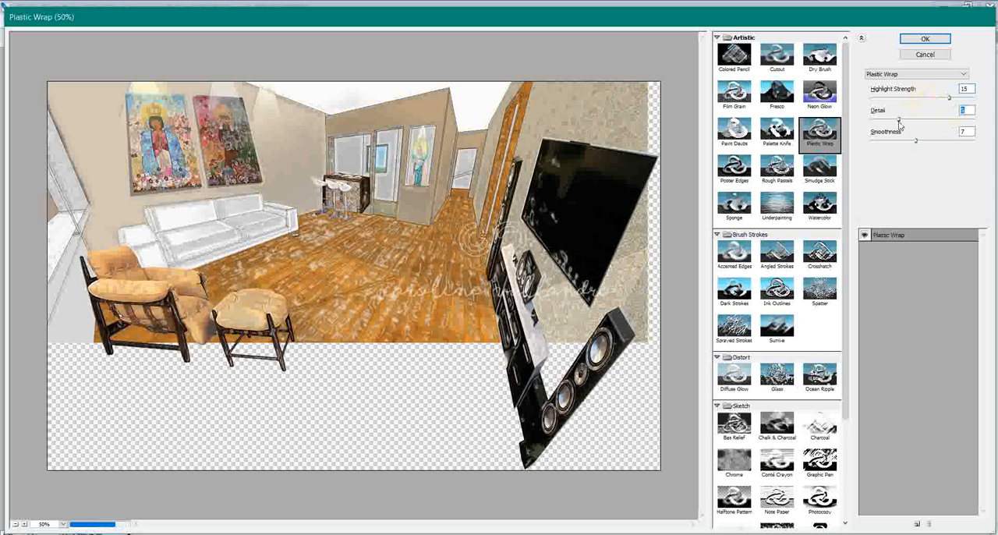
left_click(944, 119)
left_click(945, 142)
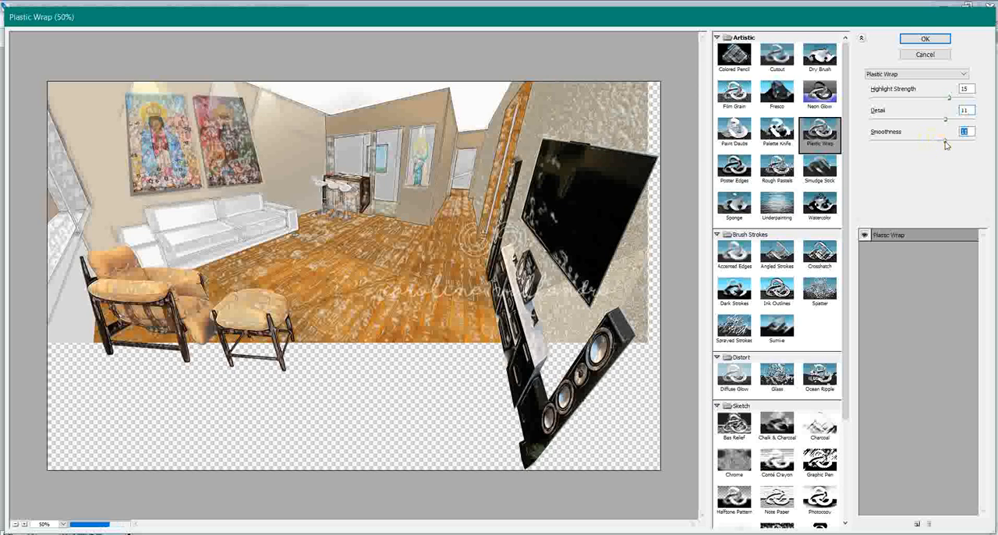
- Apply the Poster Edges filter to the room layer with edge thickness 6, edge intensity 6 and a low posterization
left_click(744, 168)
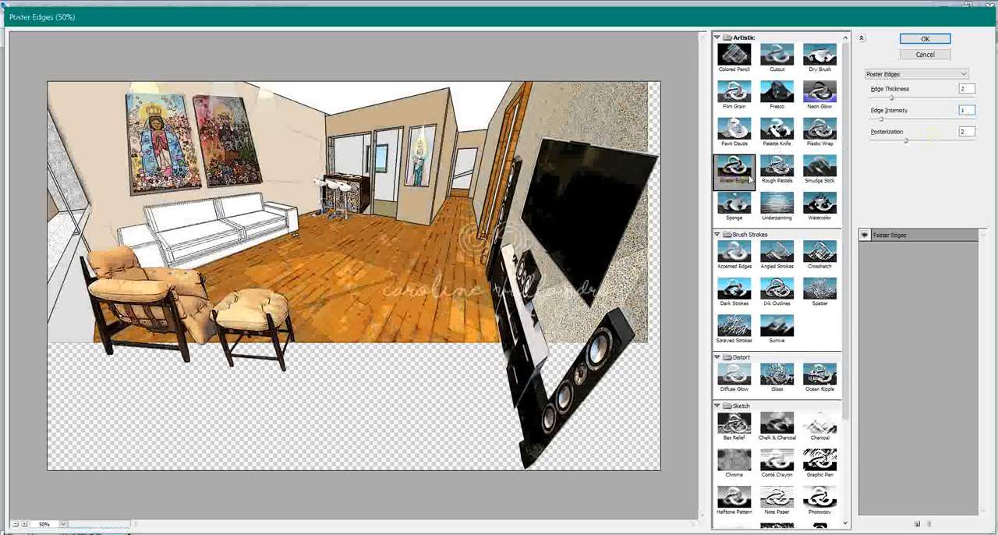
left_click(933, 97)
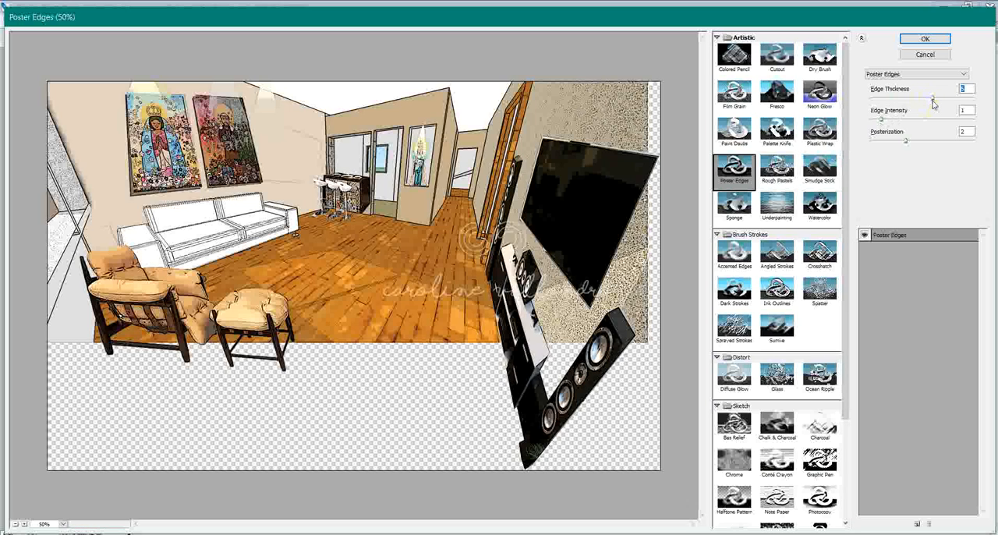
left_click(927, 120)
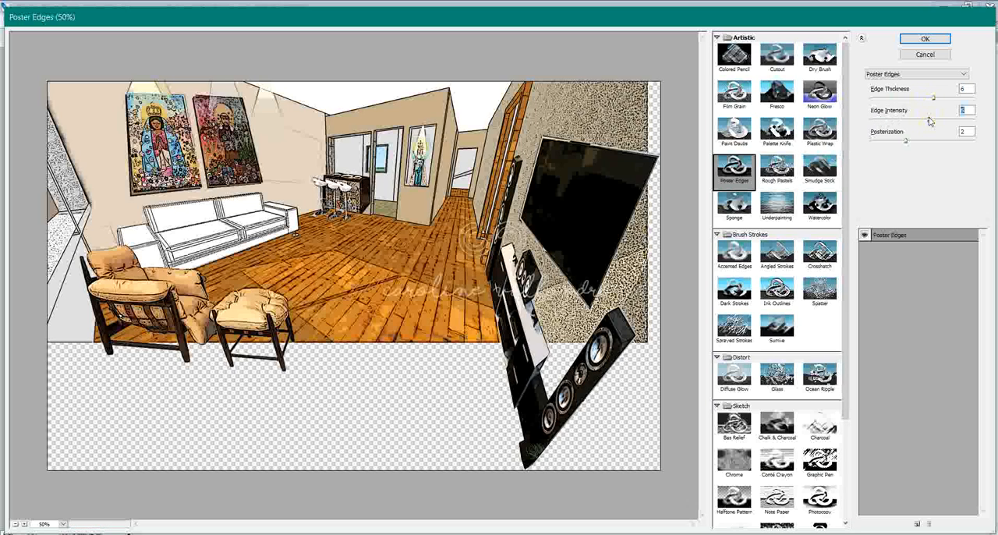
left_click(925, 141)
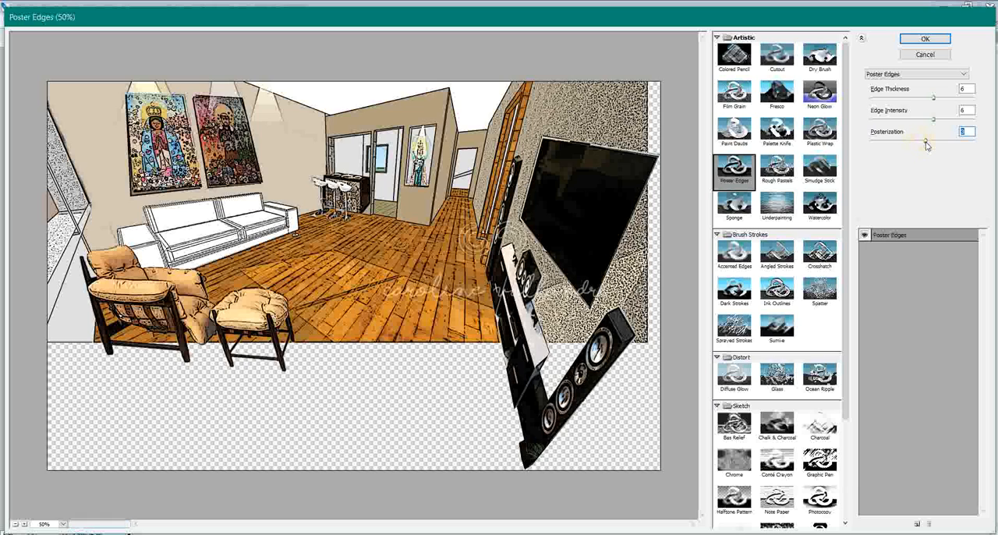
left_click_drag(922, 146, 899, 150)
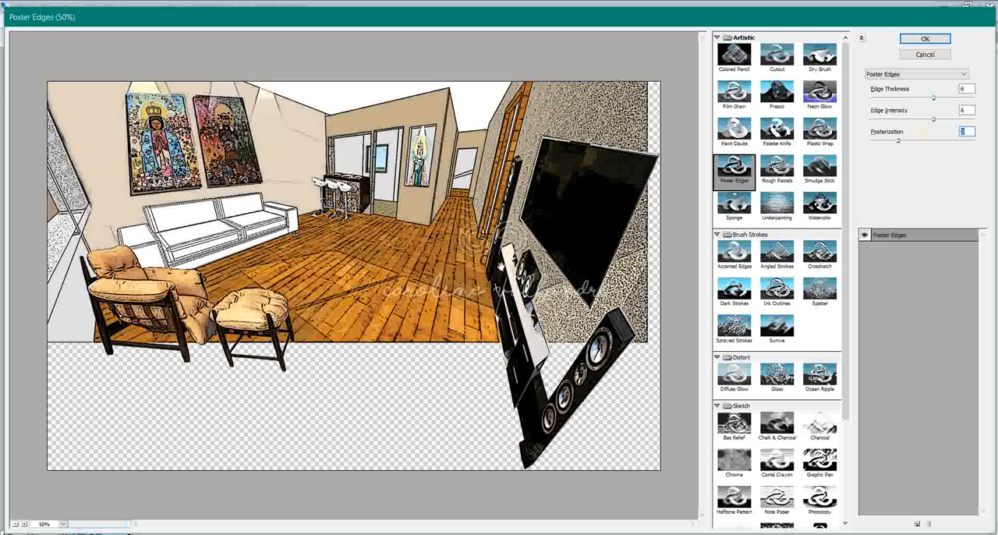
left_click(940, 41)
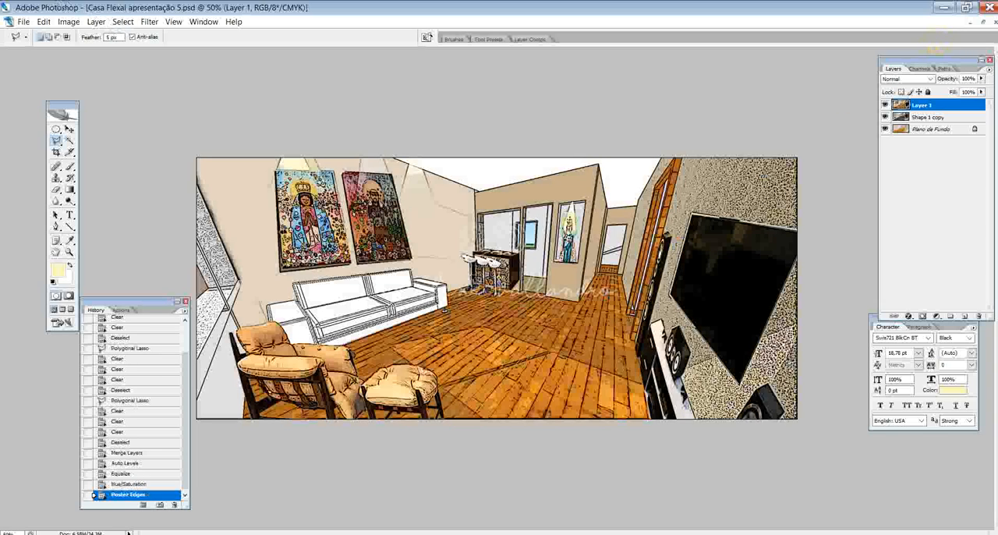
- Increase the canvas height to 30 cm, keeping the width and the centred anchor, and fit the enlarged canvas in view
left_click(69, 22)
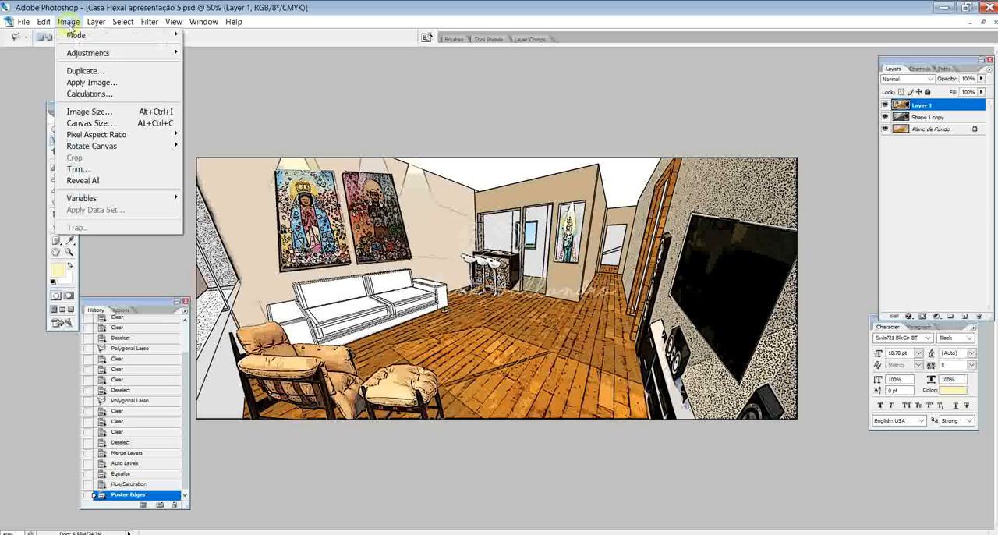
left_click(103, 125)
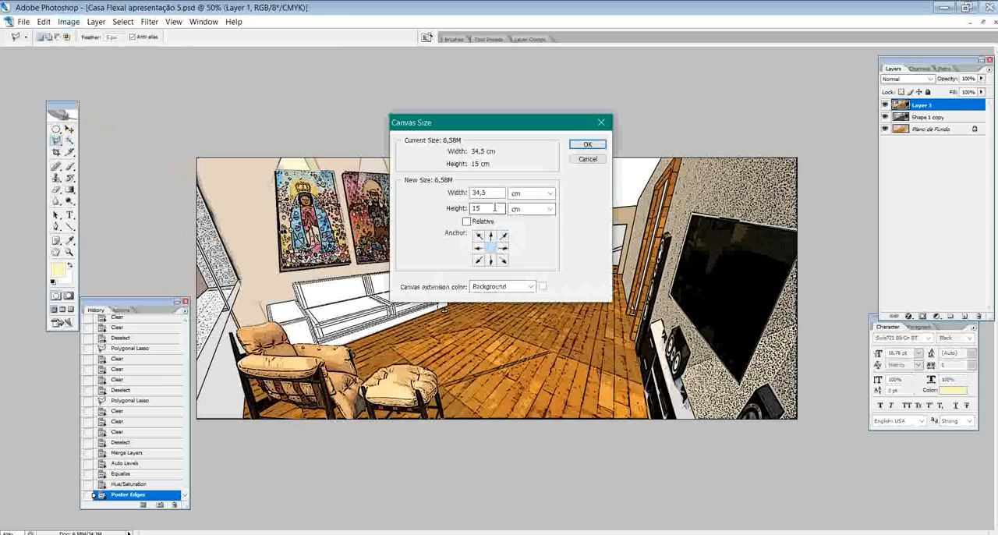
type("30")
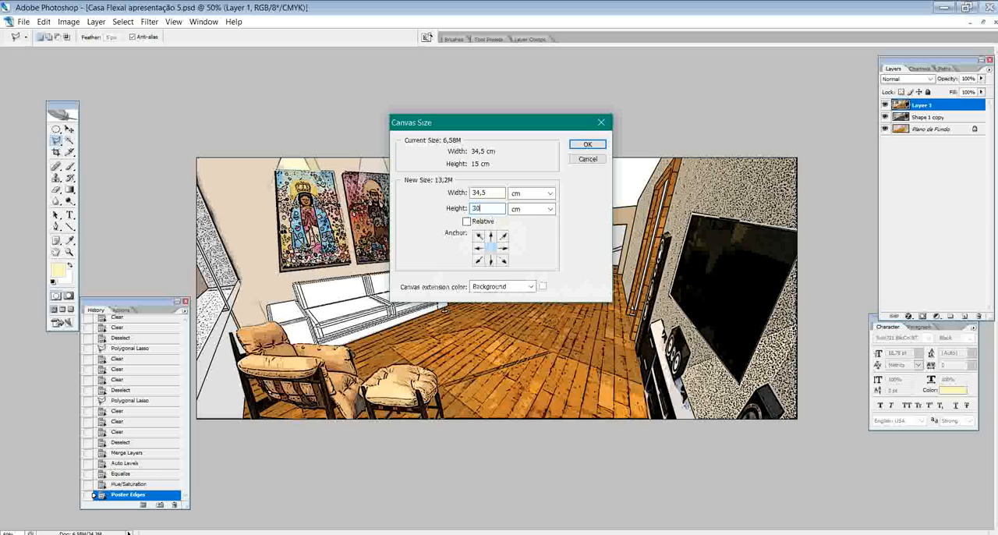
left_click(587, 144)
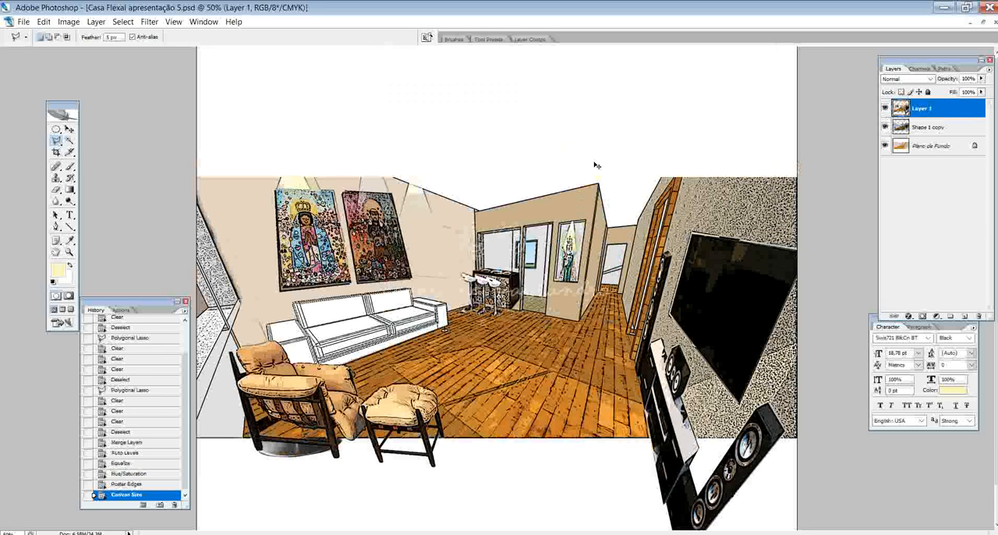
key("ctrl+minus")
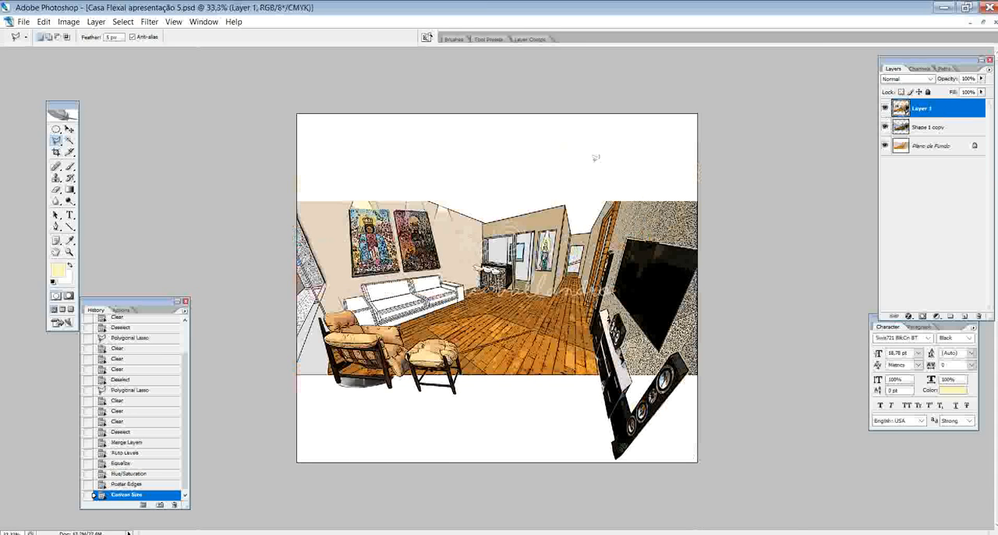